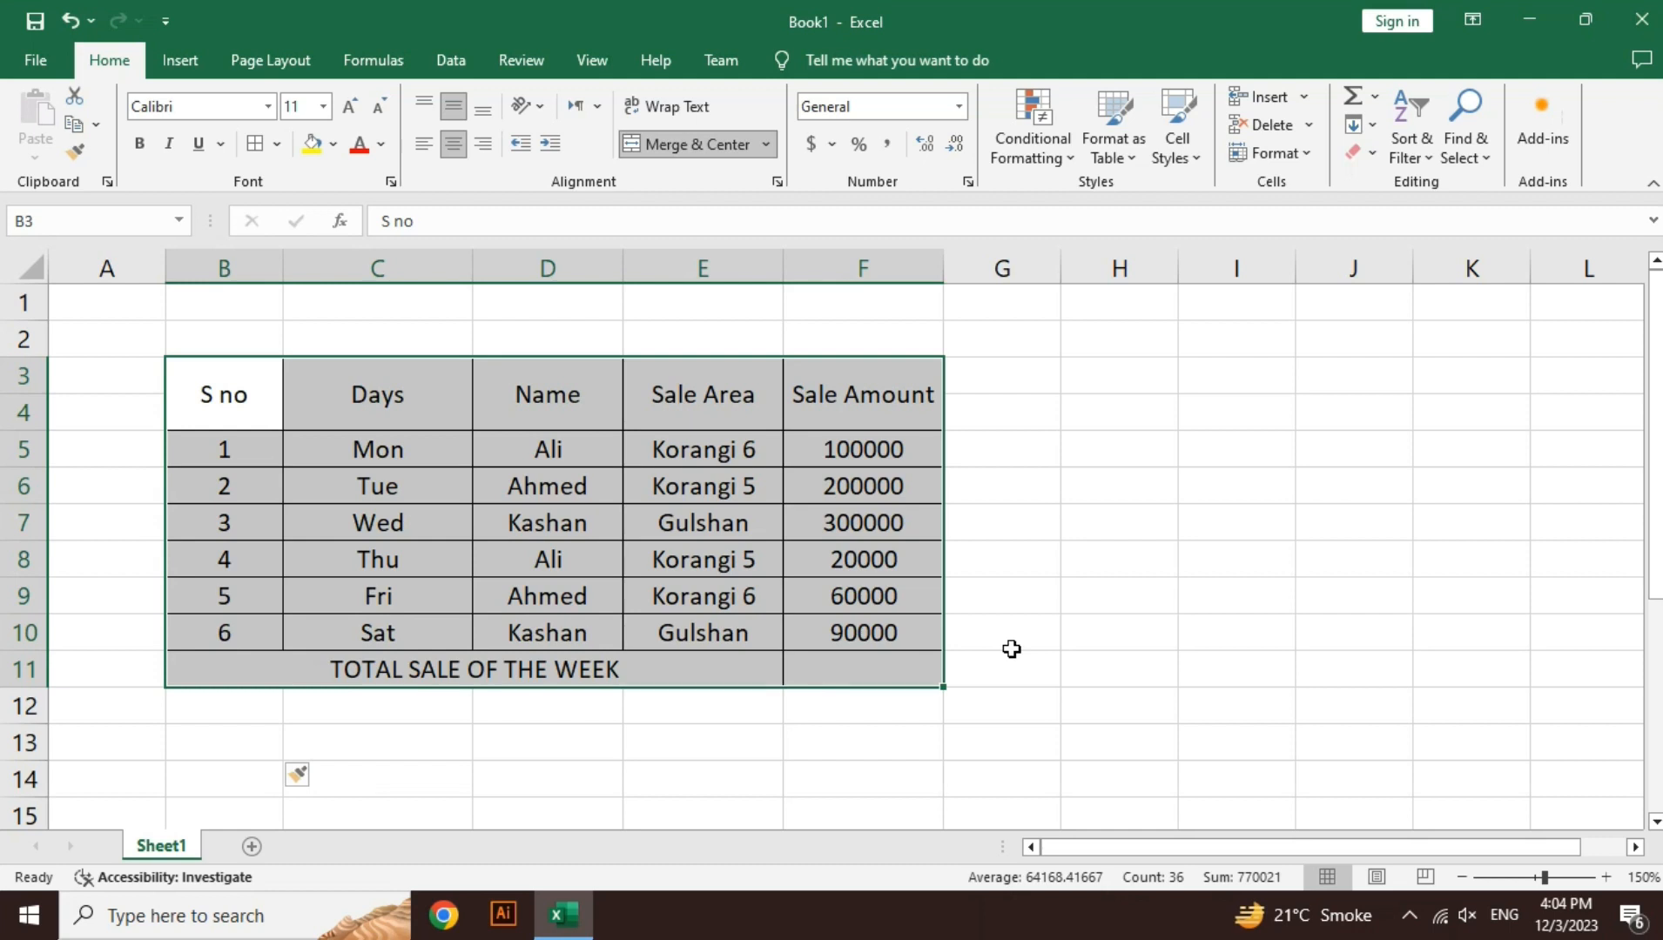
- Enter the total sale of the week in F11 as a sum of the sale amounts in F5:F10
click(906, 671)
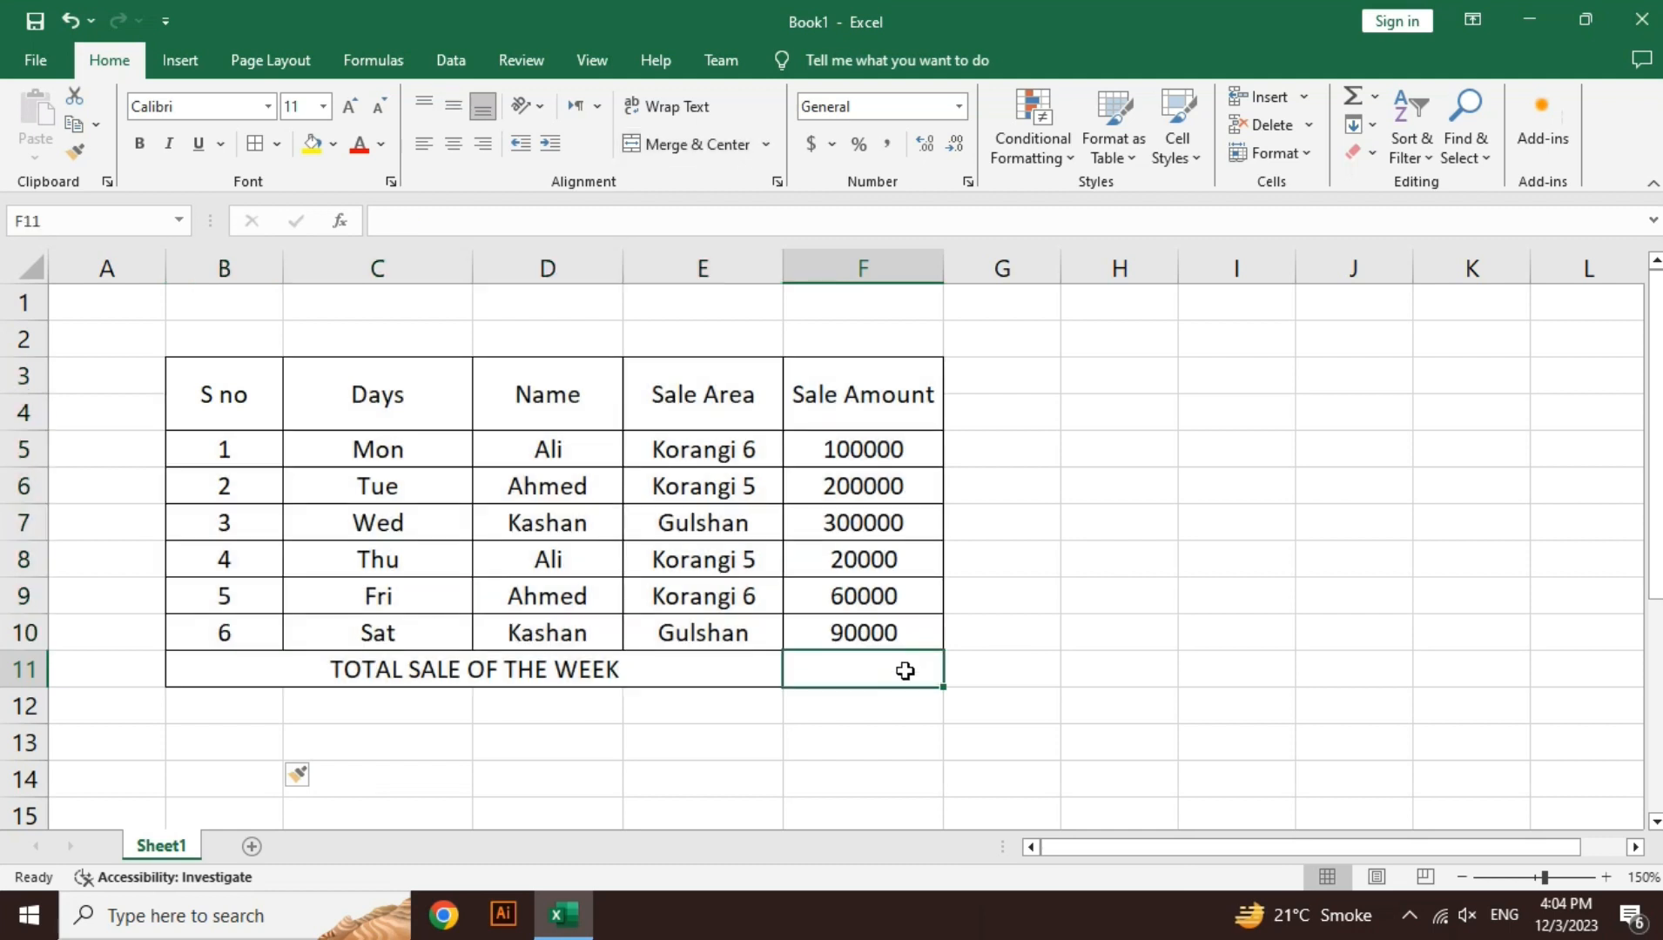
key(alt+equal)
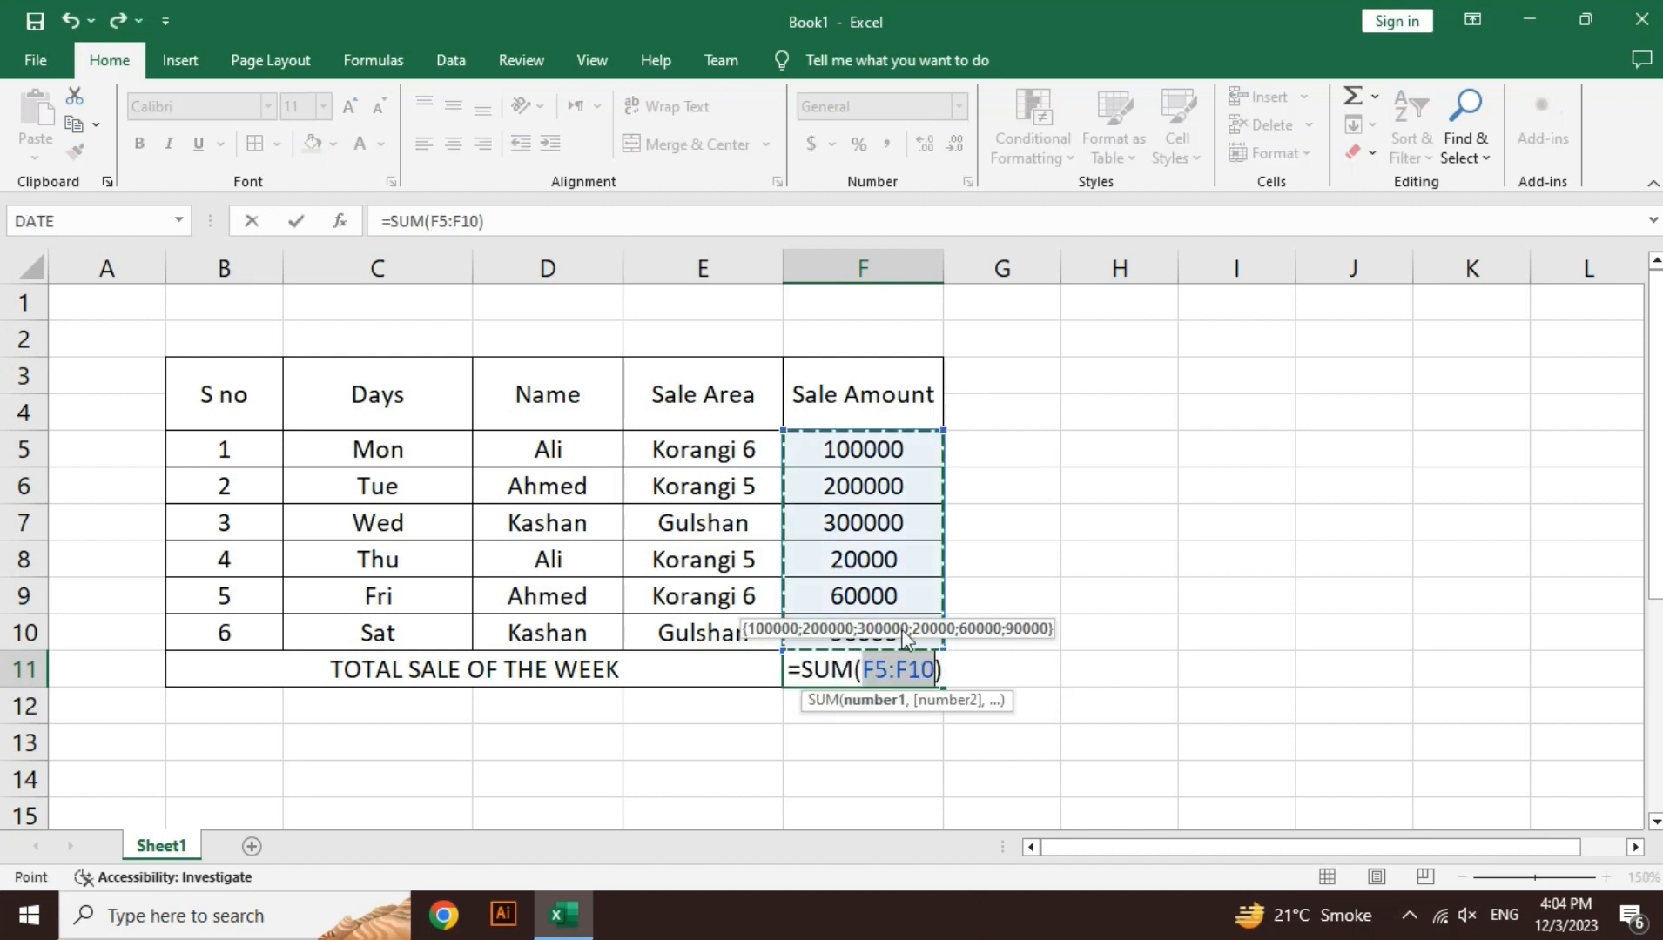
key(Return)
key(Up)
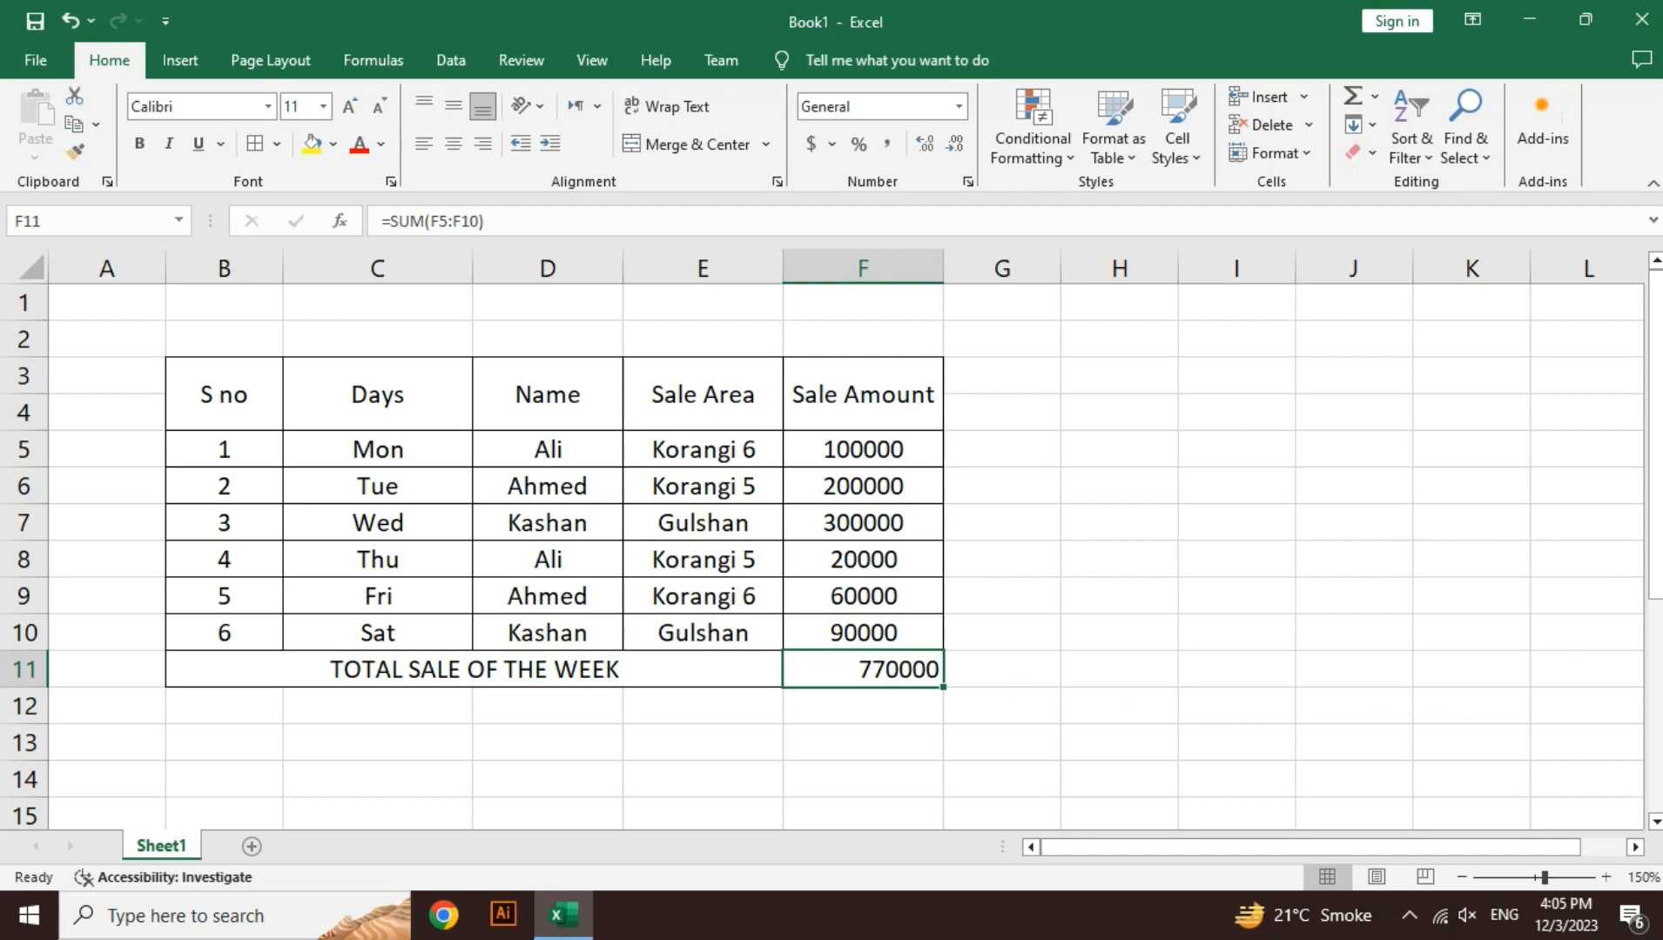
- Merge and center cells H16:I16 and enter the sample text SDASD
drag(1655, 418, 1655, 616)
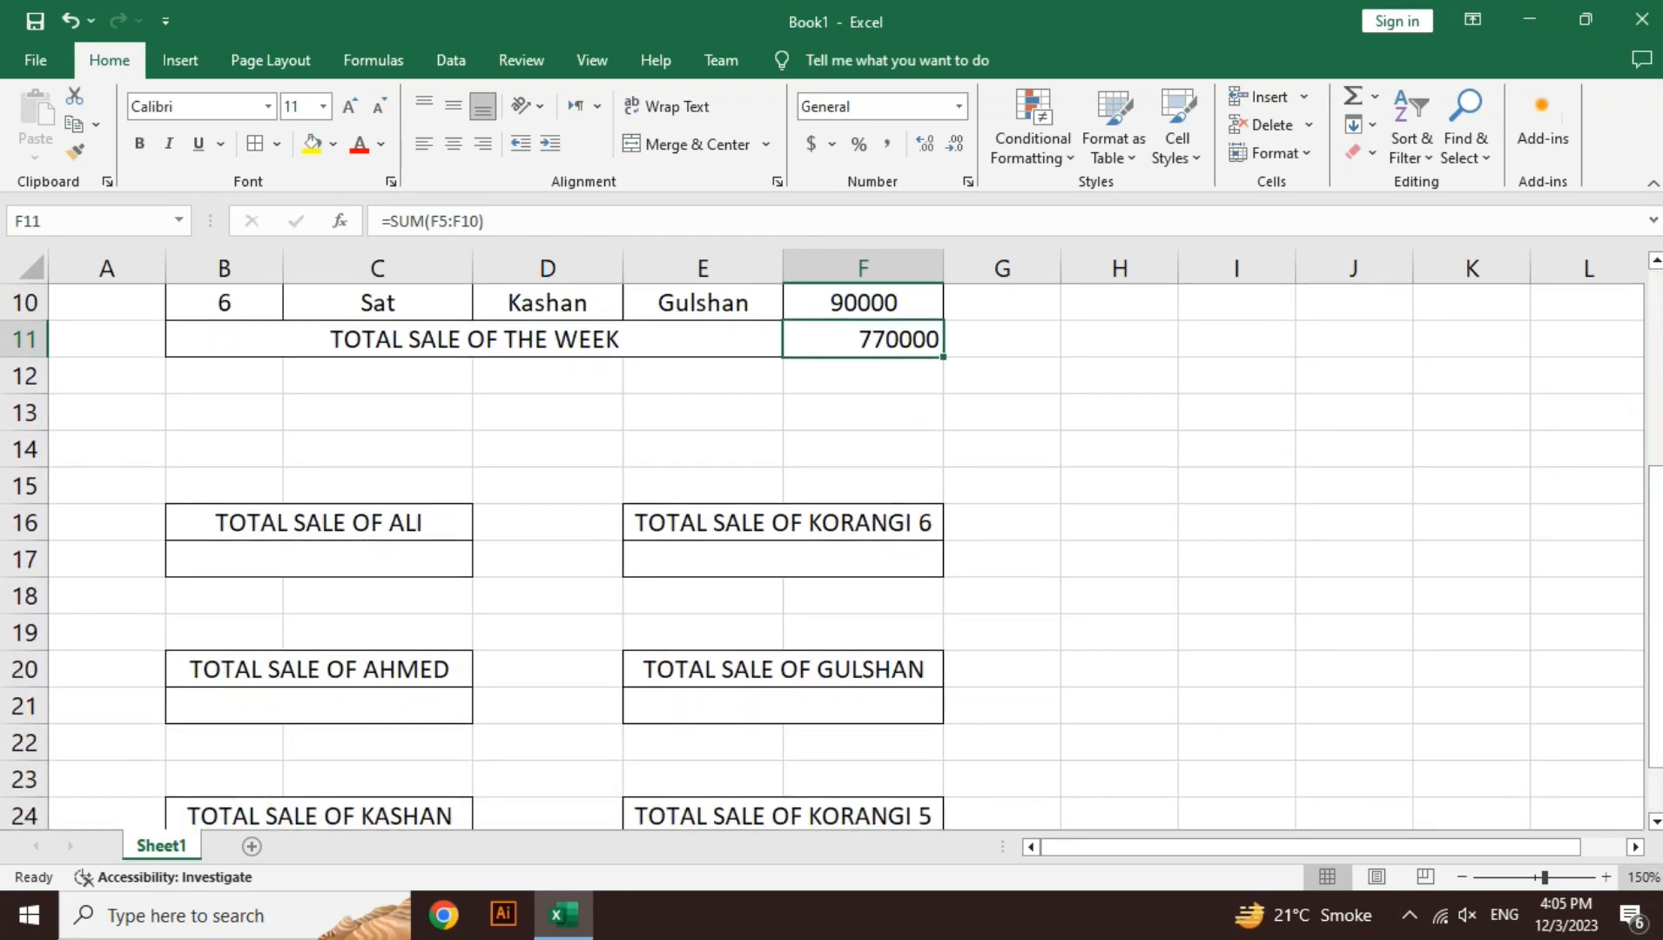
drag(1657, 742, 1659, 786)
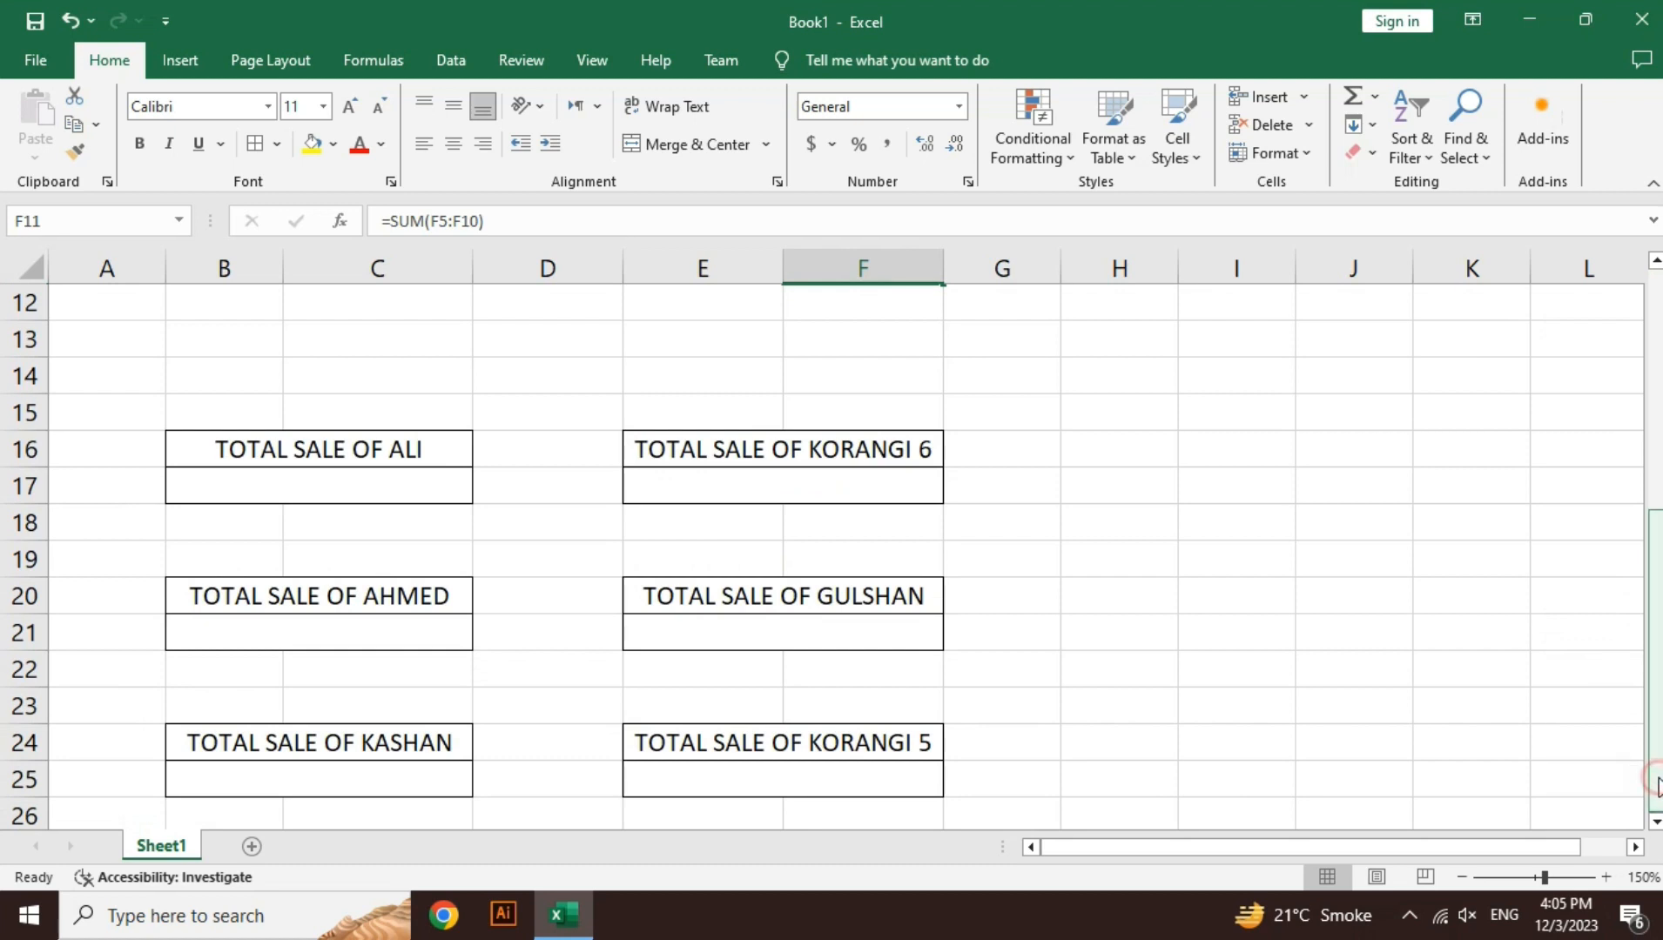
click(1121, 449)
click(1199, 456)
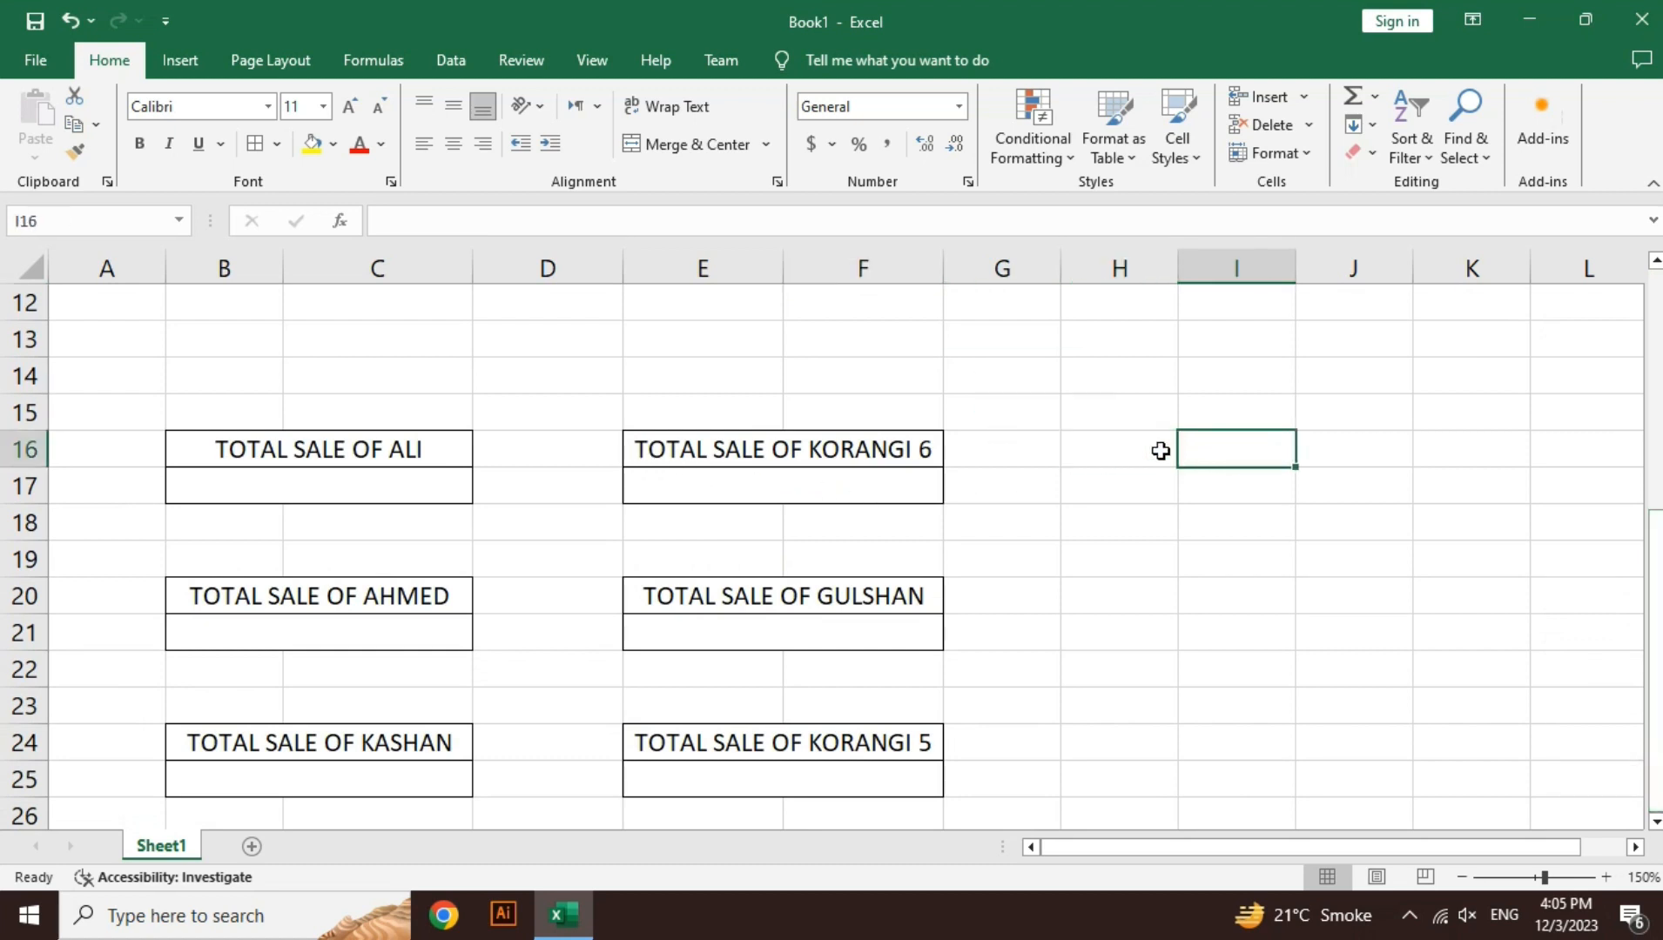
drag(1202, 450, 1149, 449)
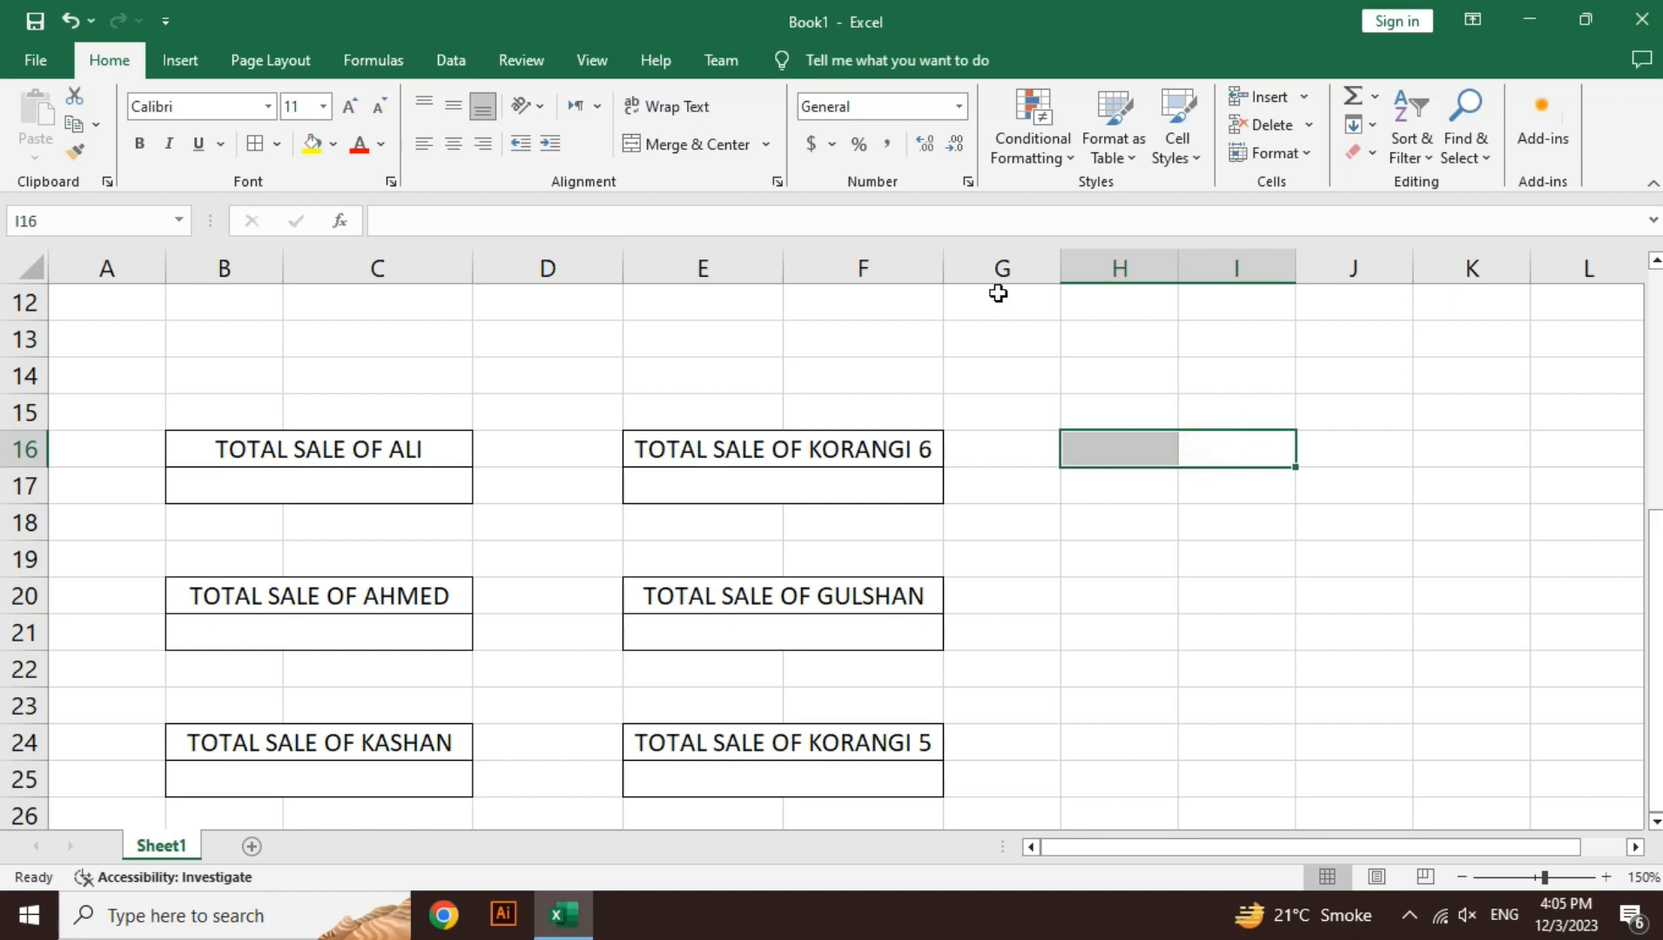
click(698, 143)
text(SDASD)
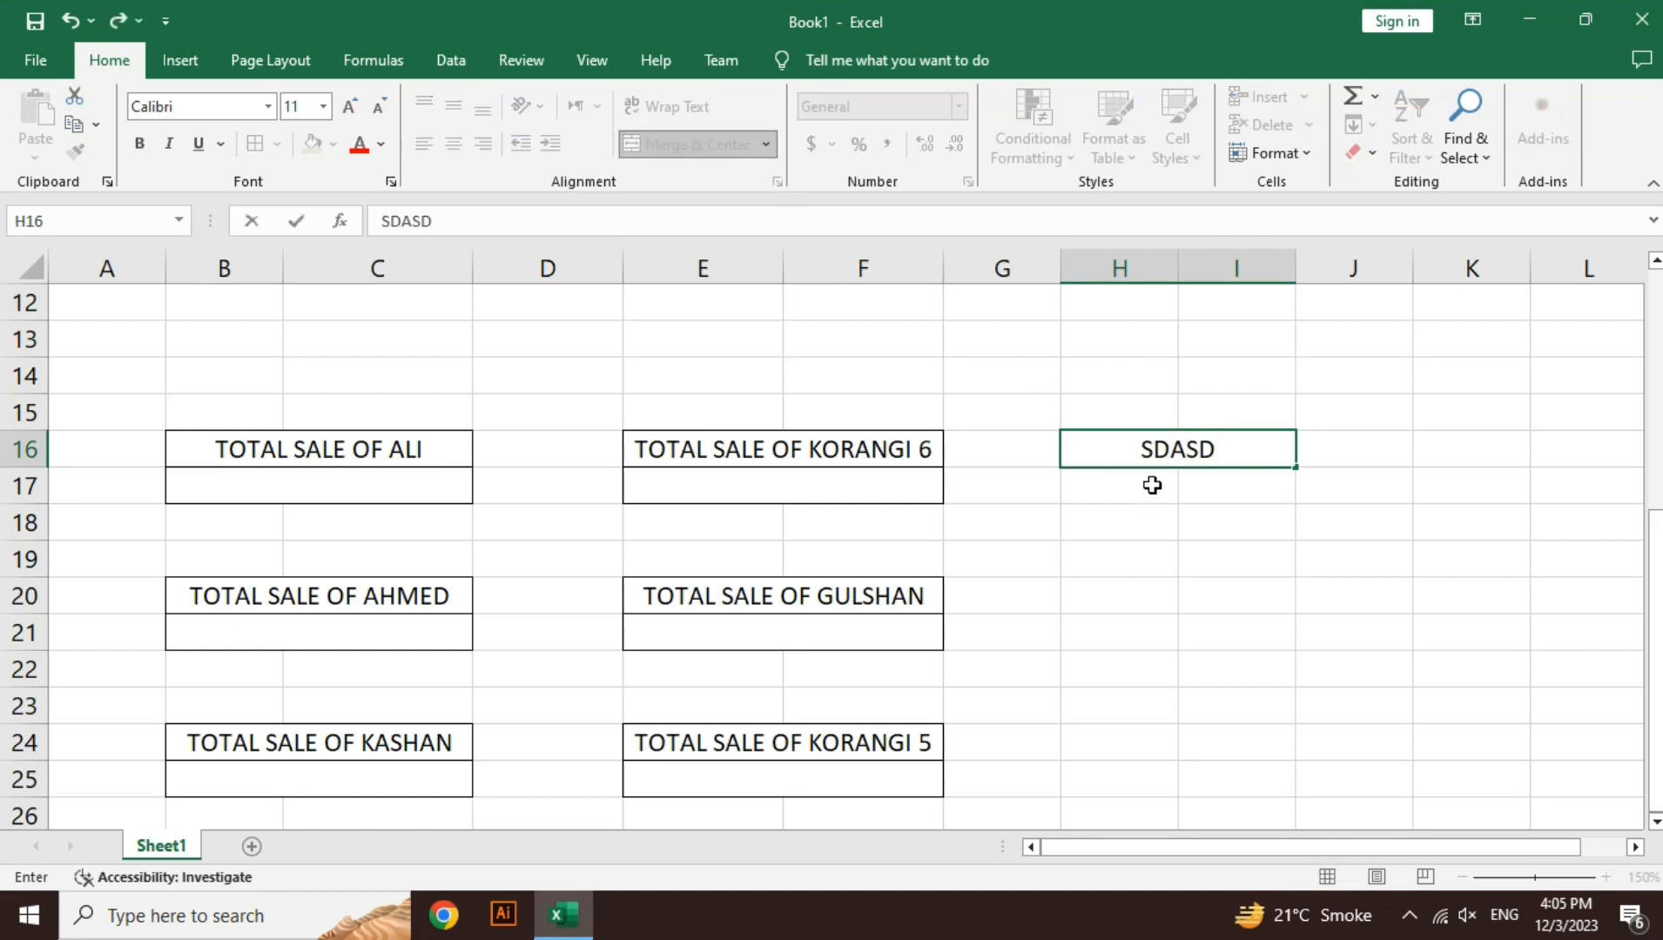
- Merge and center cells H17:I17, then copy the block H16:I17 and paste it at H20
mouse_move(1151, 478)
mouse_down()
mouse_move(1202, 487)
mouse_move(1146, 478)
mouse_up()
click(715, 145)
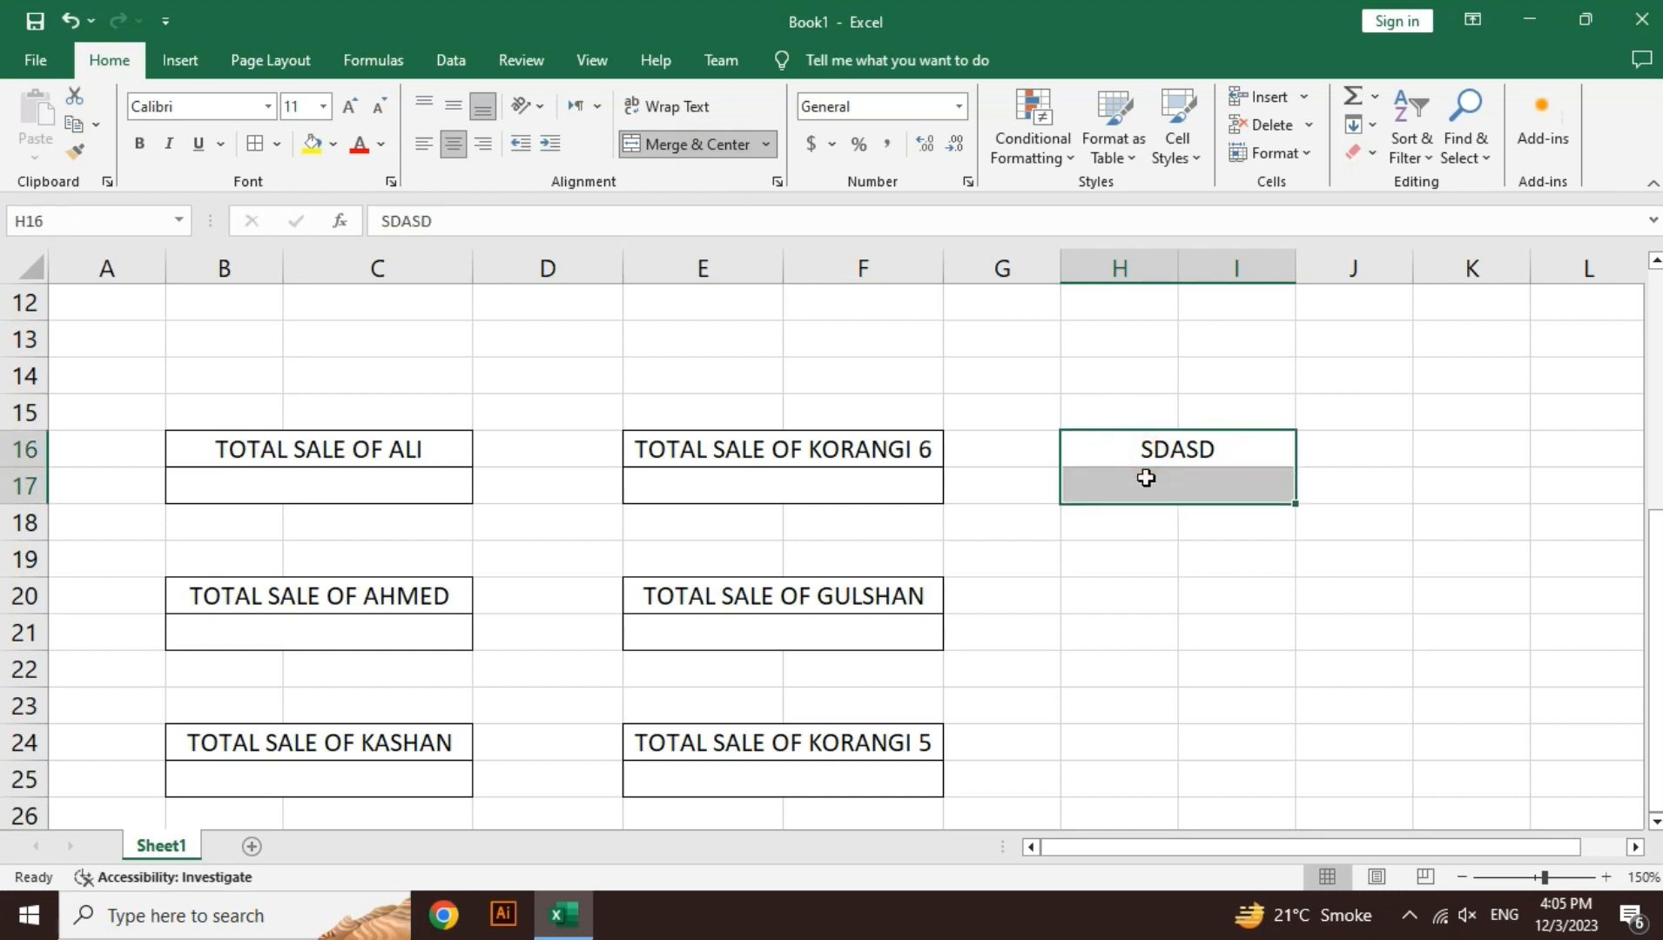
key(ctrl+c)
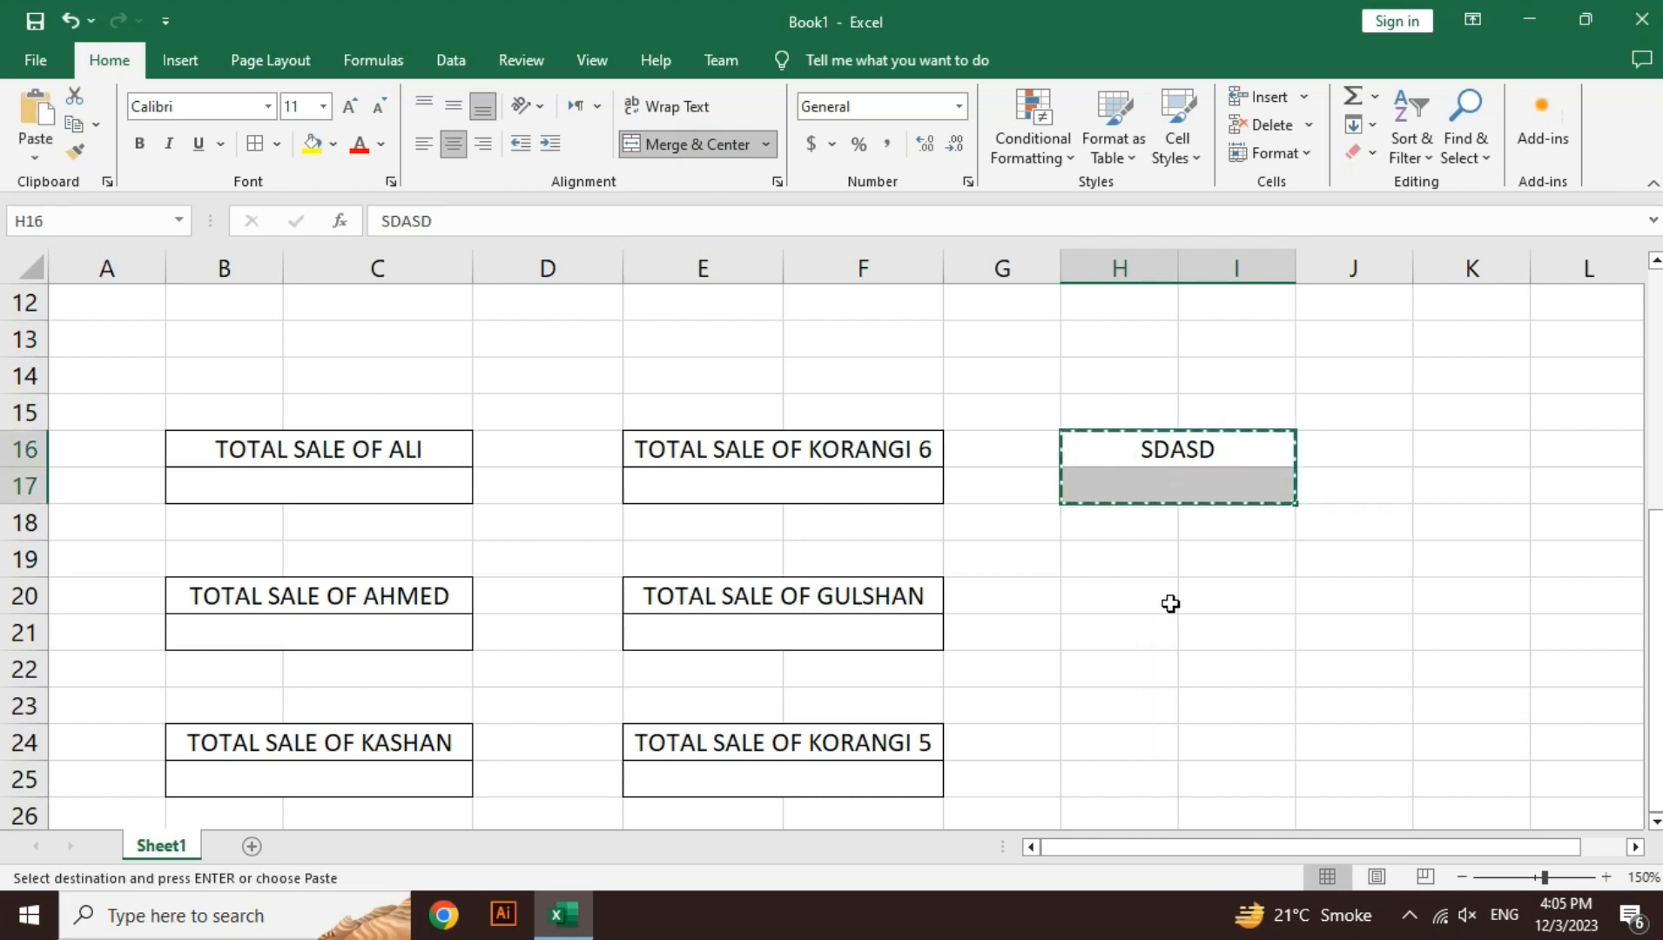
click(1151, 584)
key(ctrl+v)
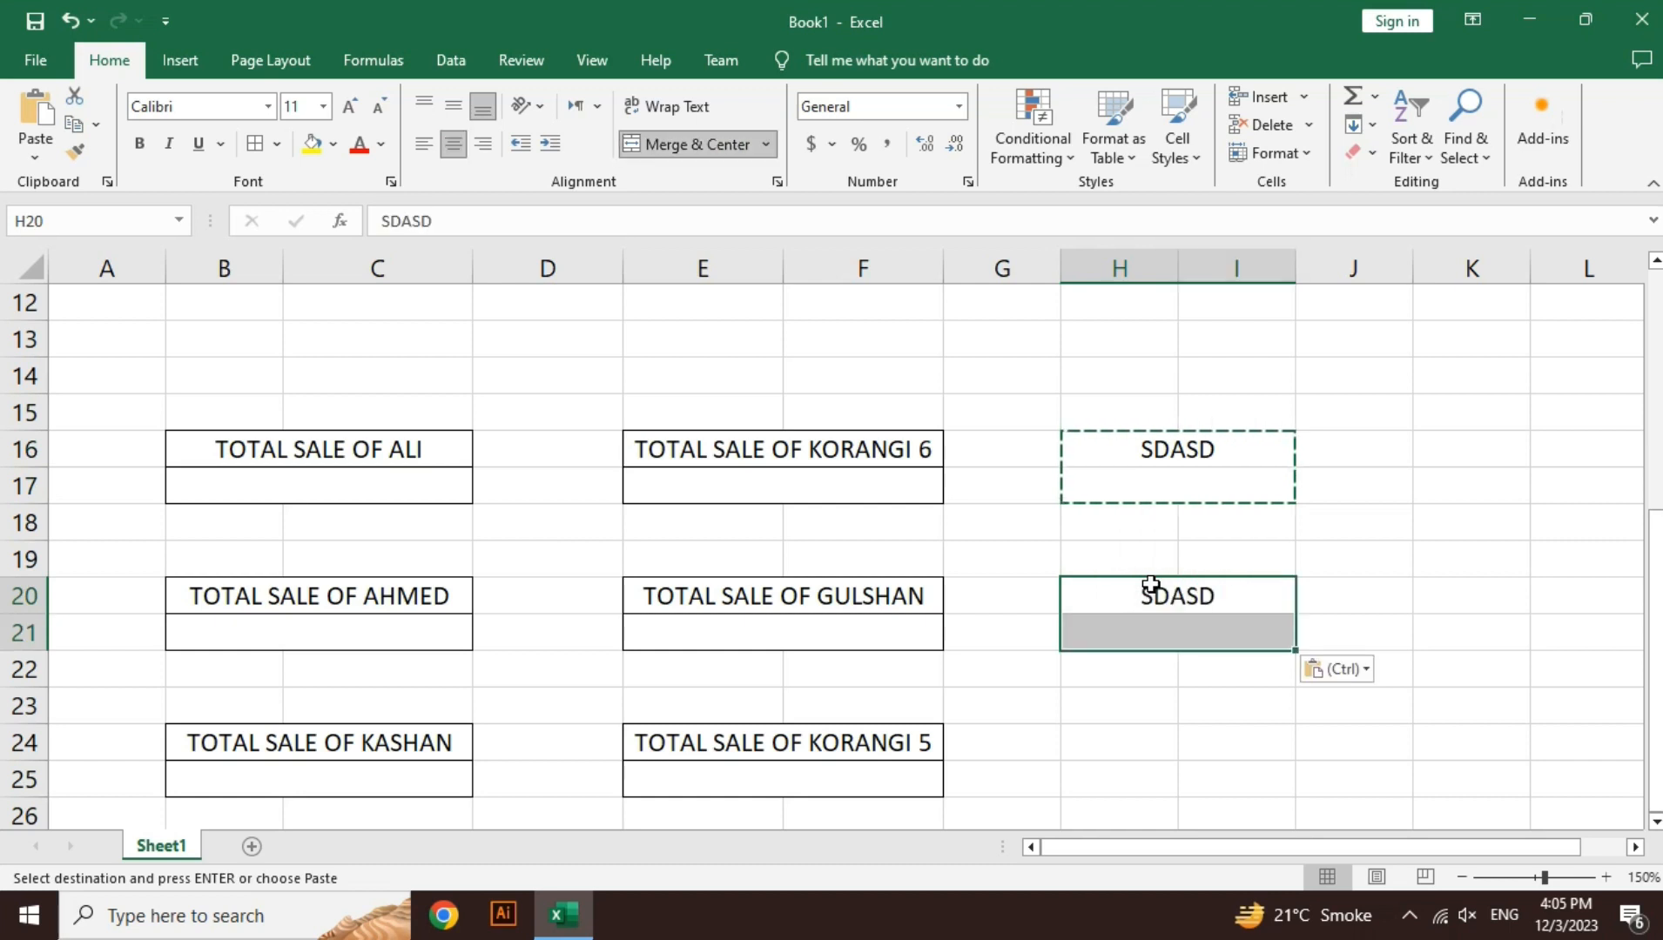
- Undo the pasted block, the sample text and the cell merges in columns H and I
key(ctrl+z)
key(ctrl+z)
key(ctrl+z)
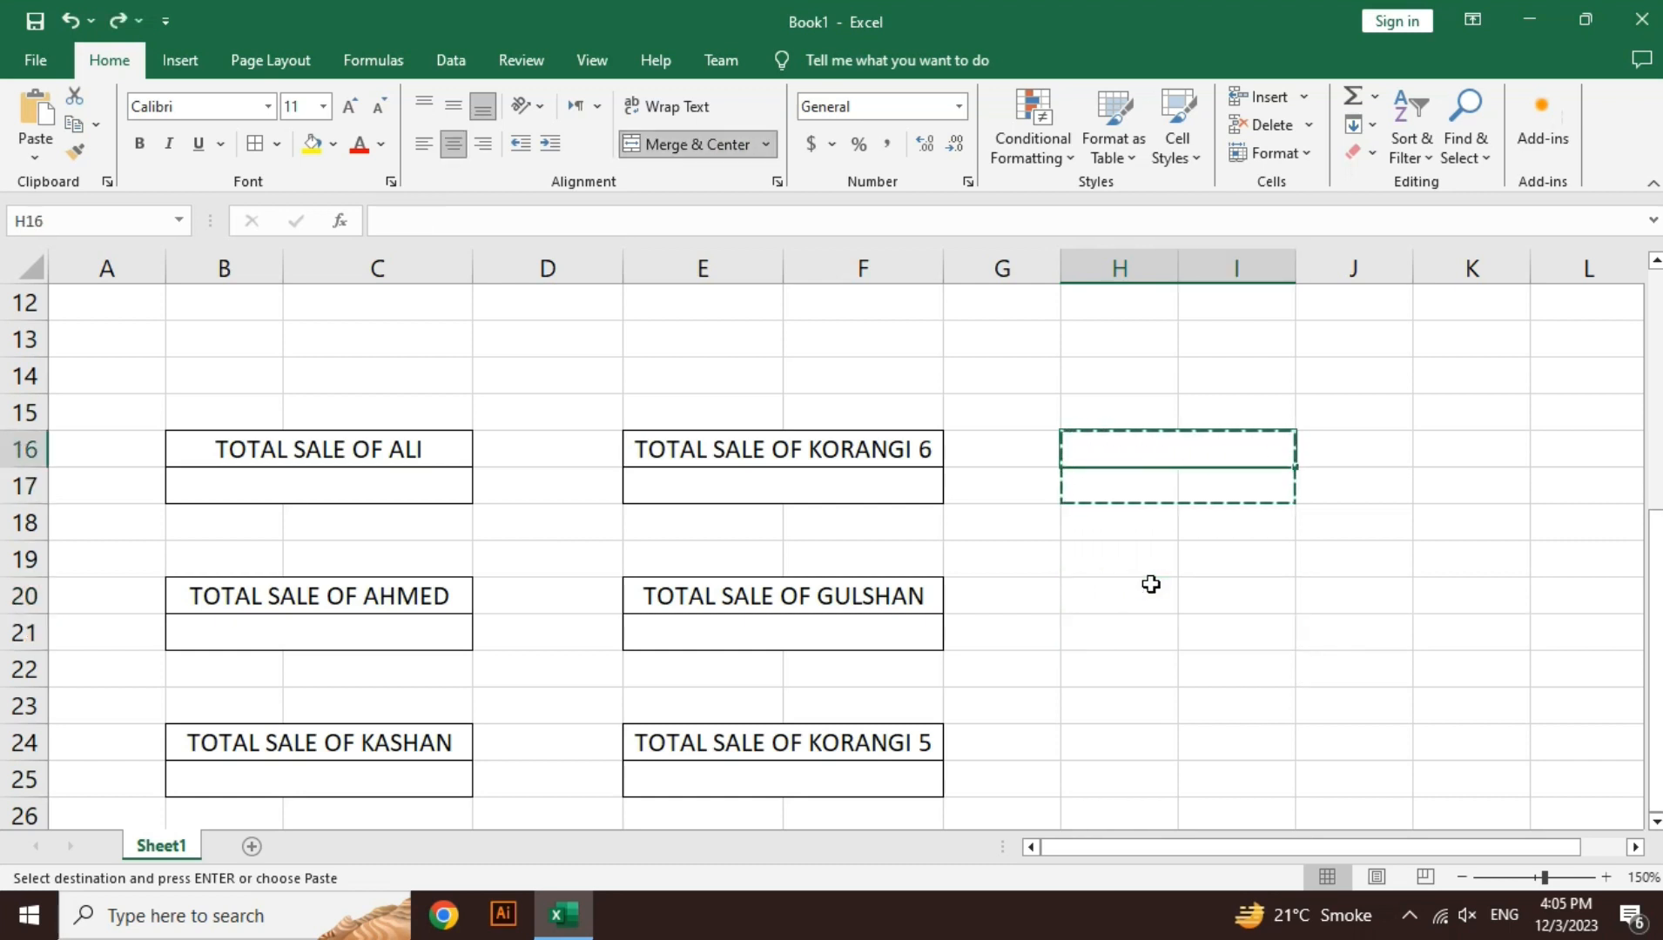
key(Escape)
key(ctrl+z)
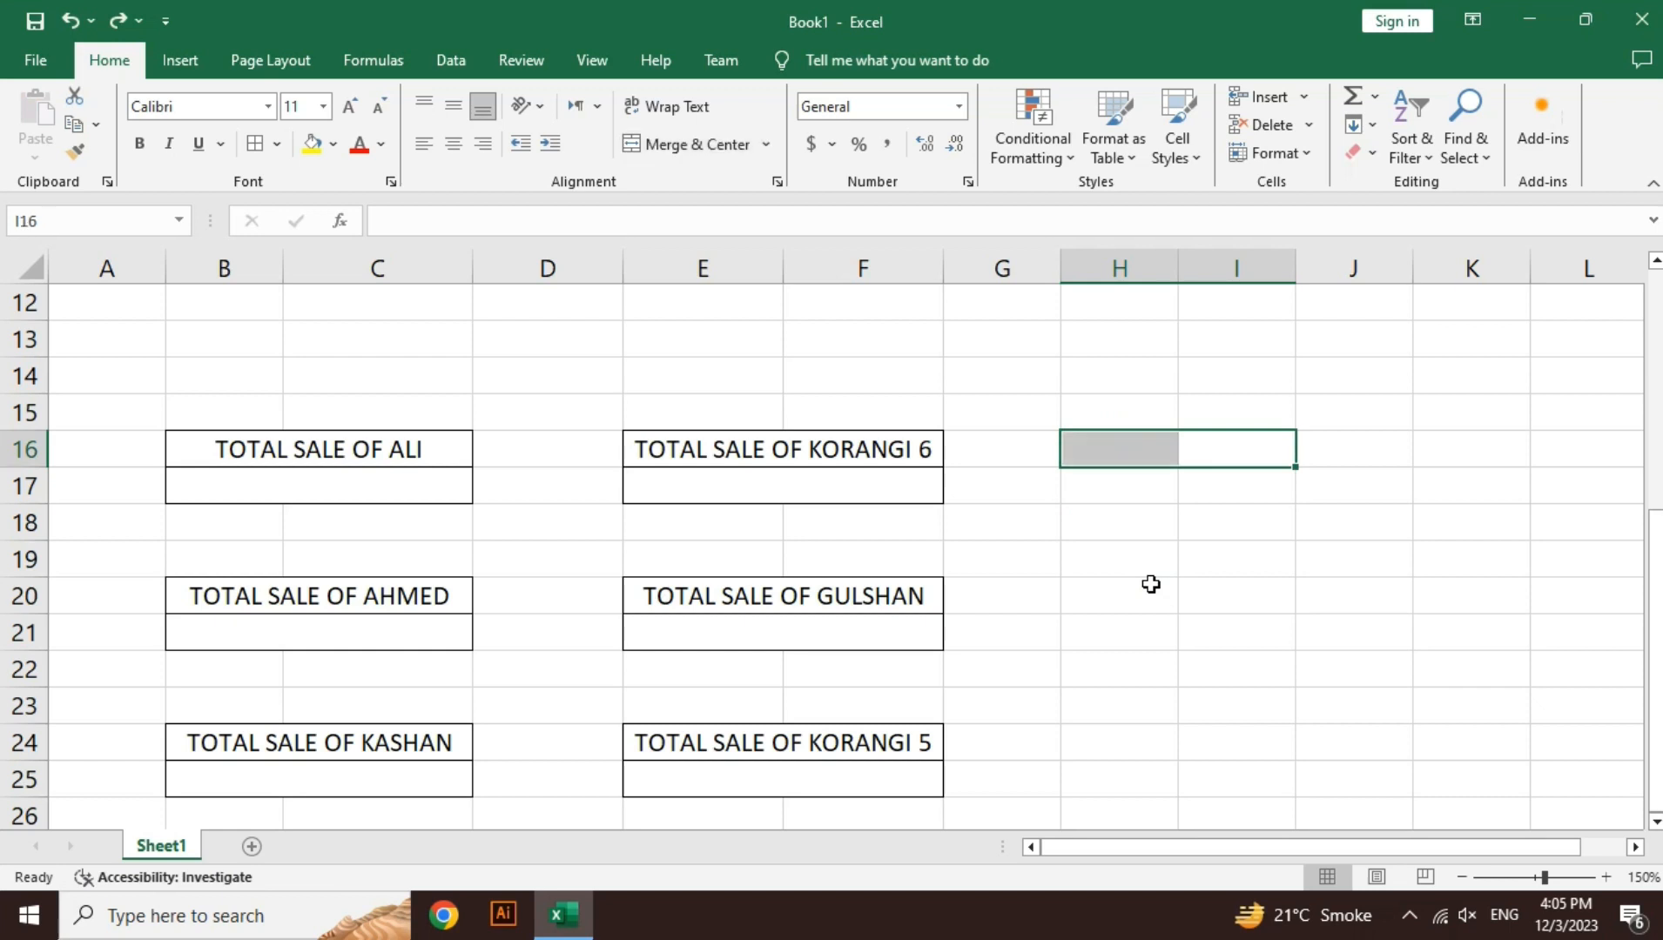
- Start a SUMIF formula in B17 for the first salesperson's total, using the names in D5:D10 as the range
click(437, 495)
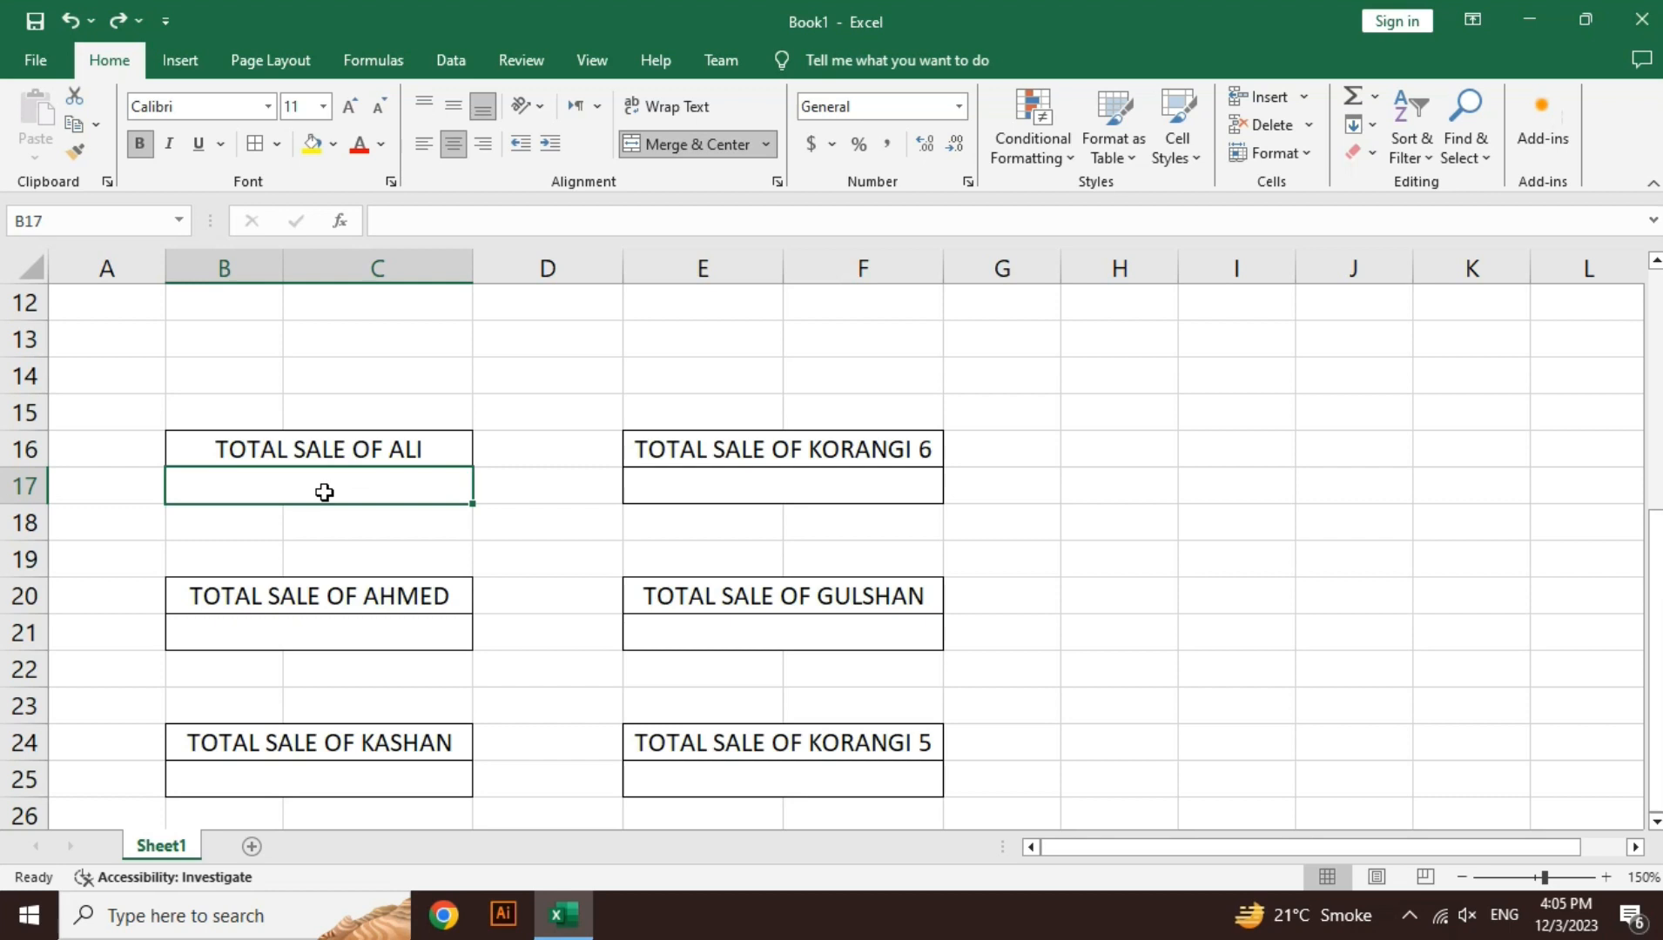
text(=SUM)
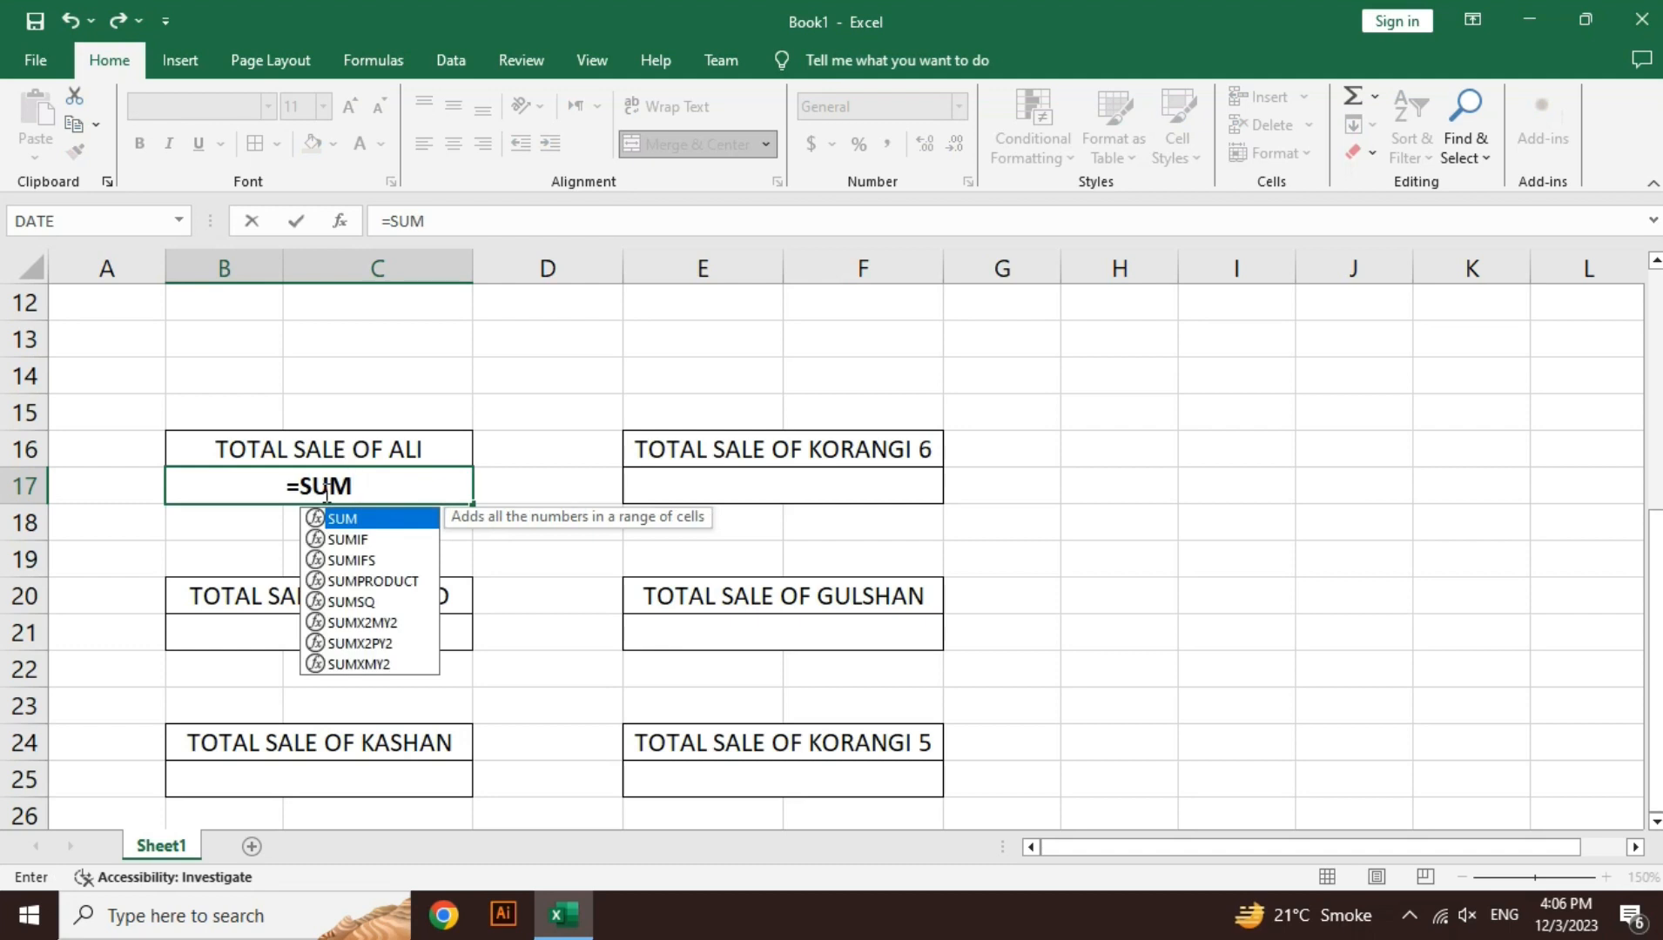
key(Down)
key(Tab)
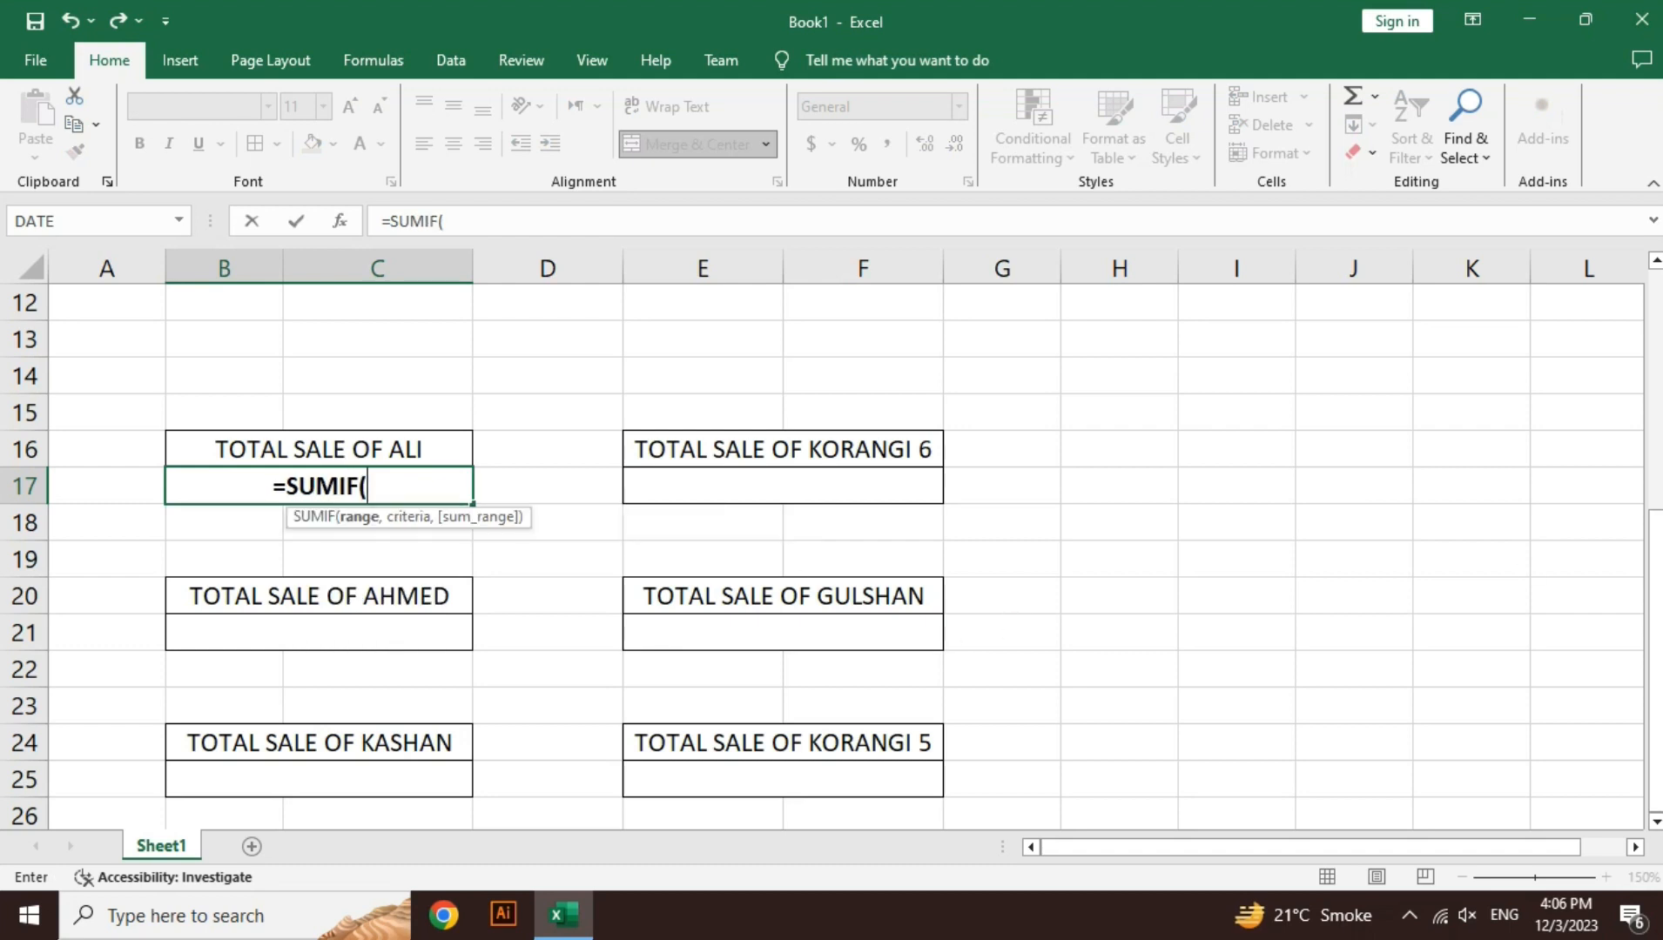
drag(1657, 558, 1657, 405)
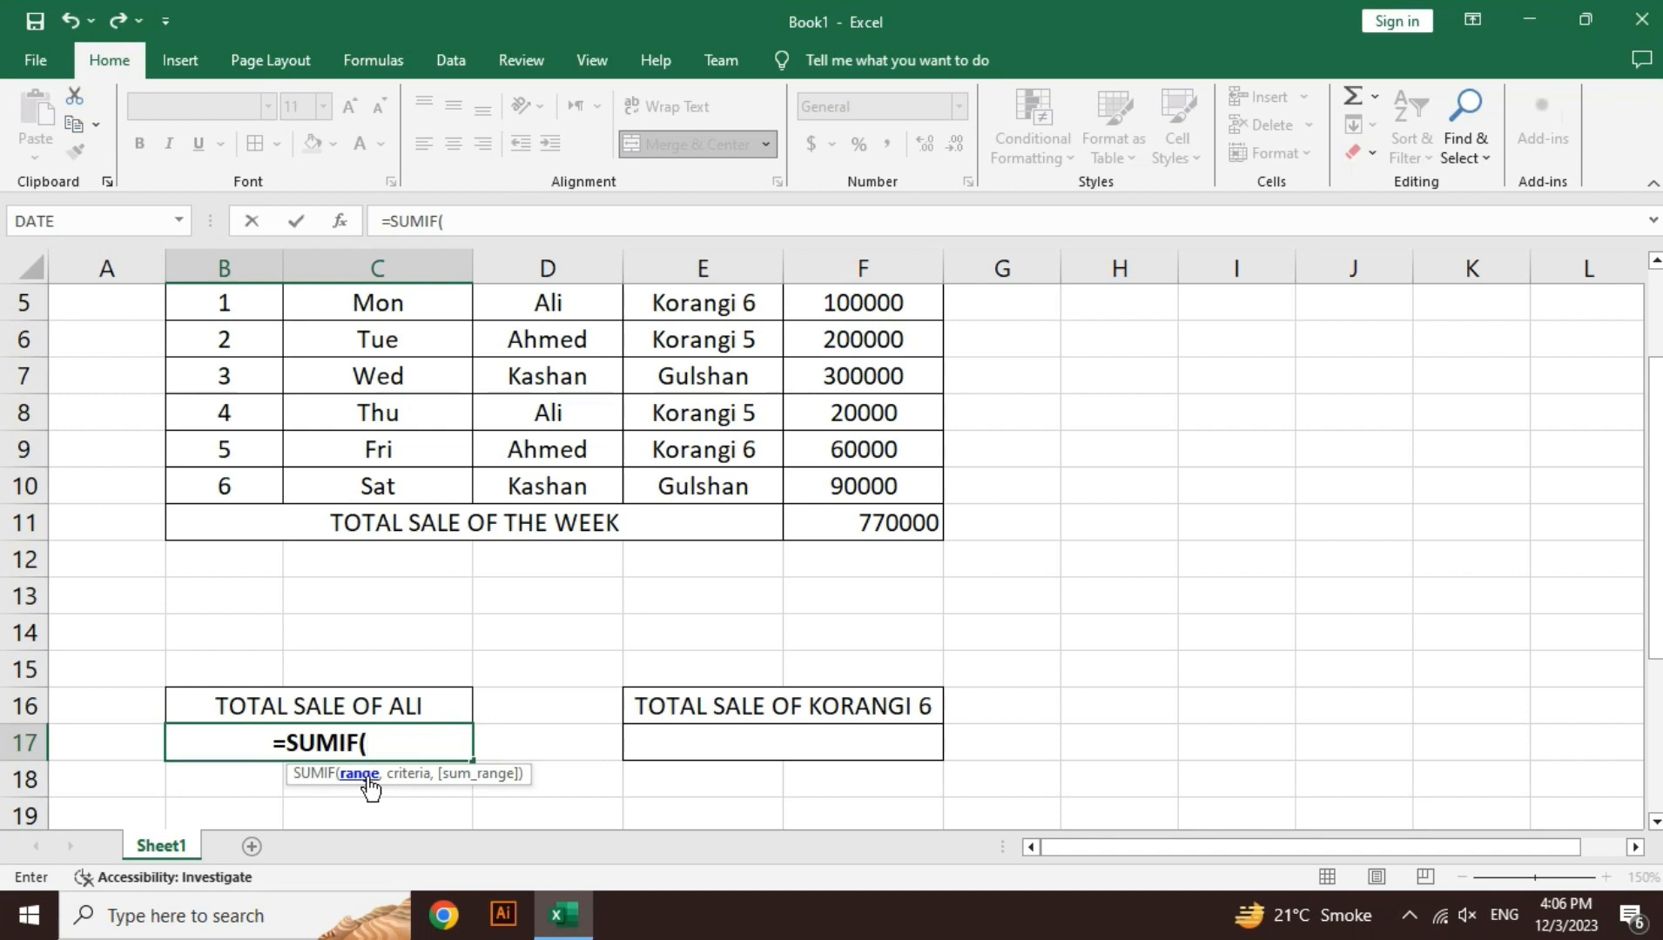
click(590, 488)
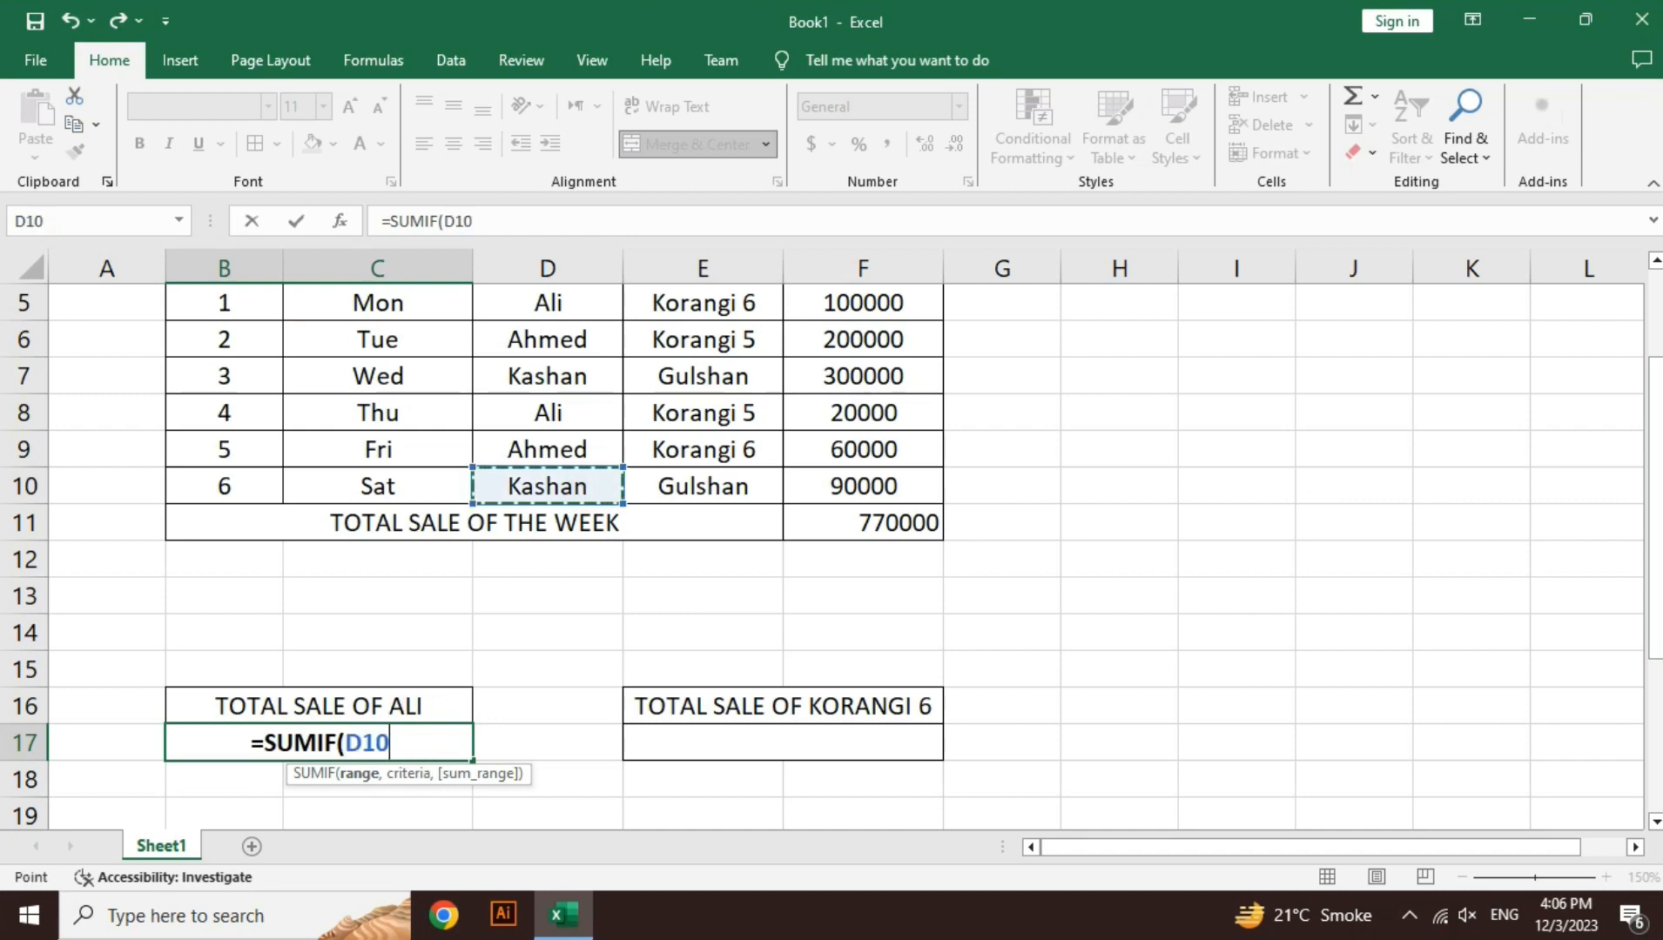
scroll(985, 421, up, 2)
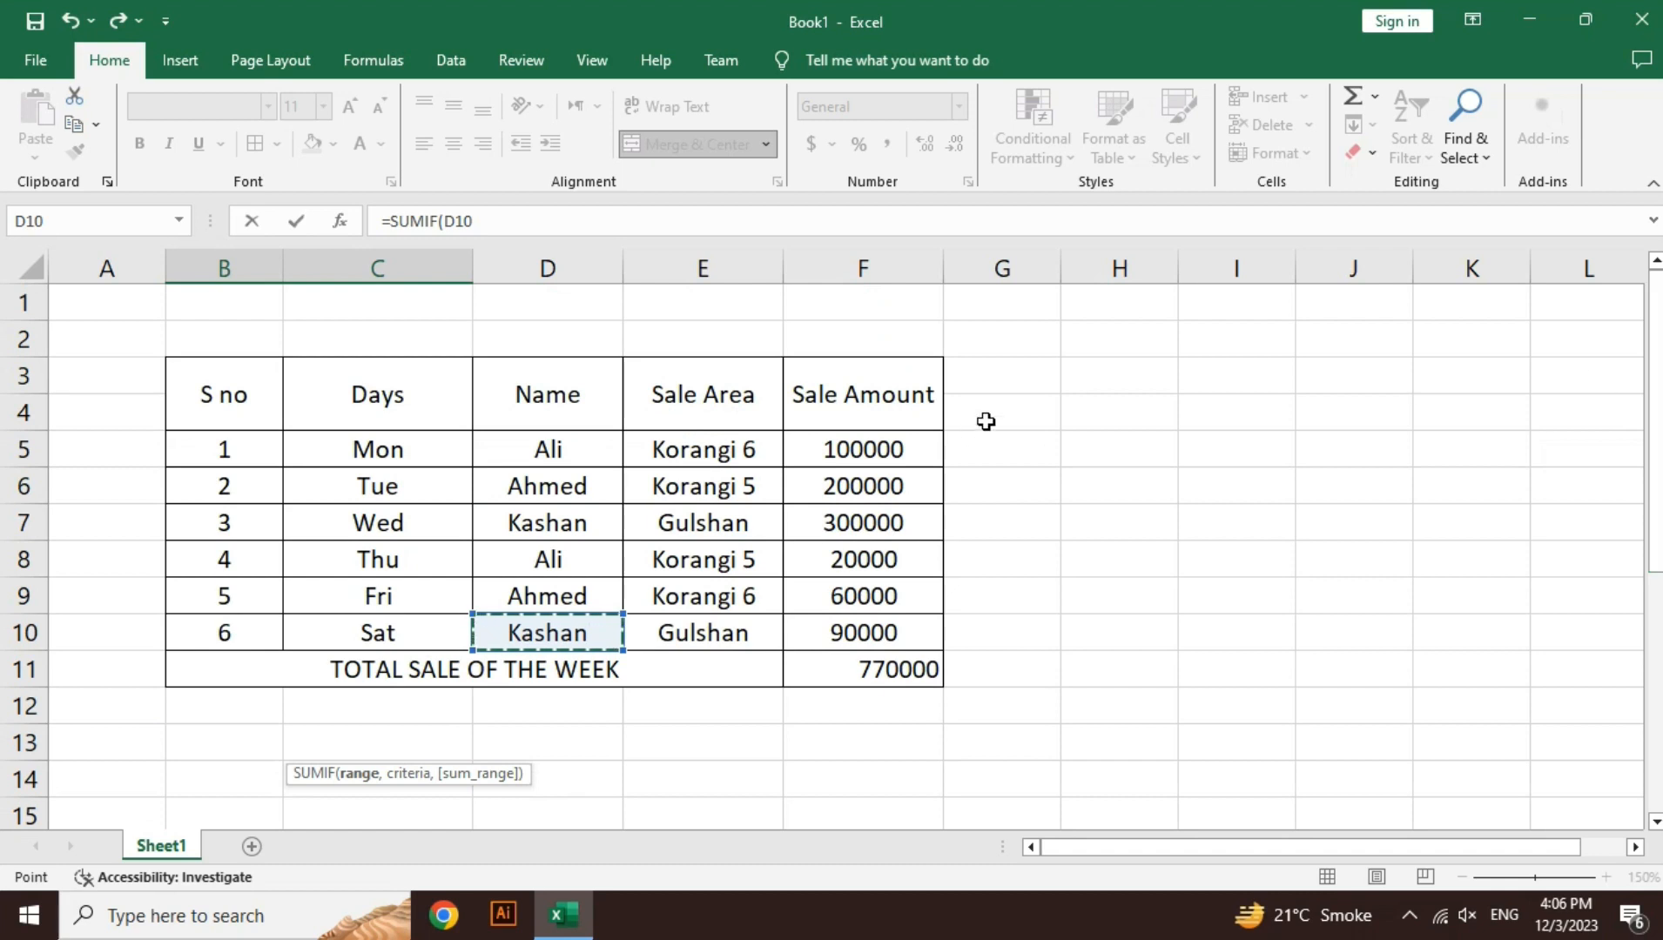
drag(584, 455, 577, 619)
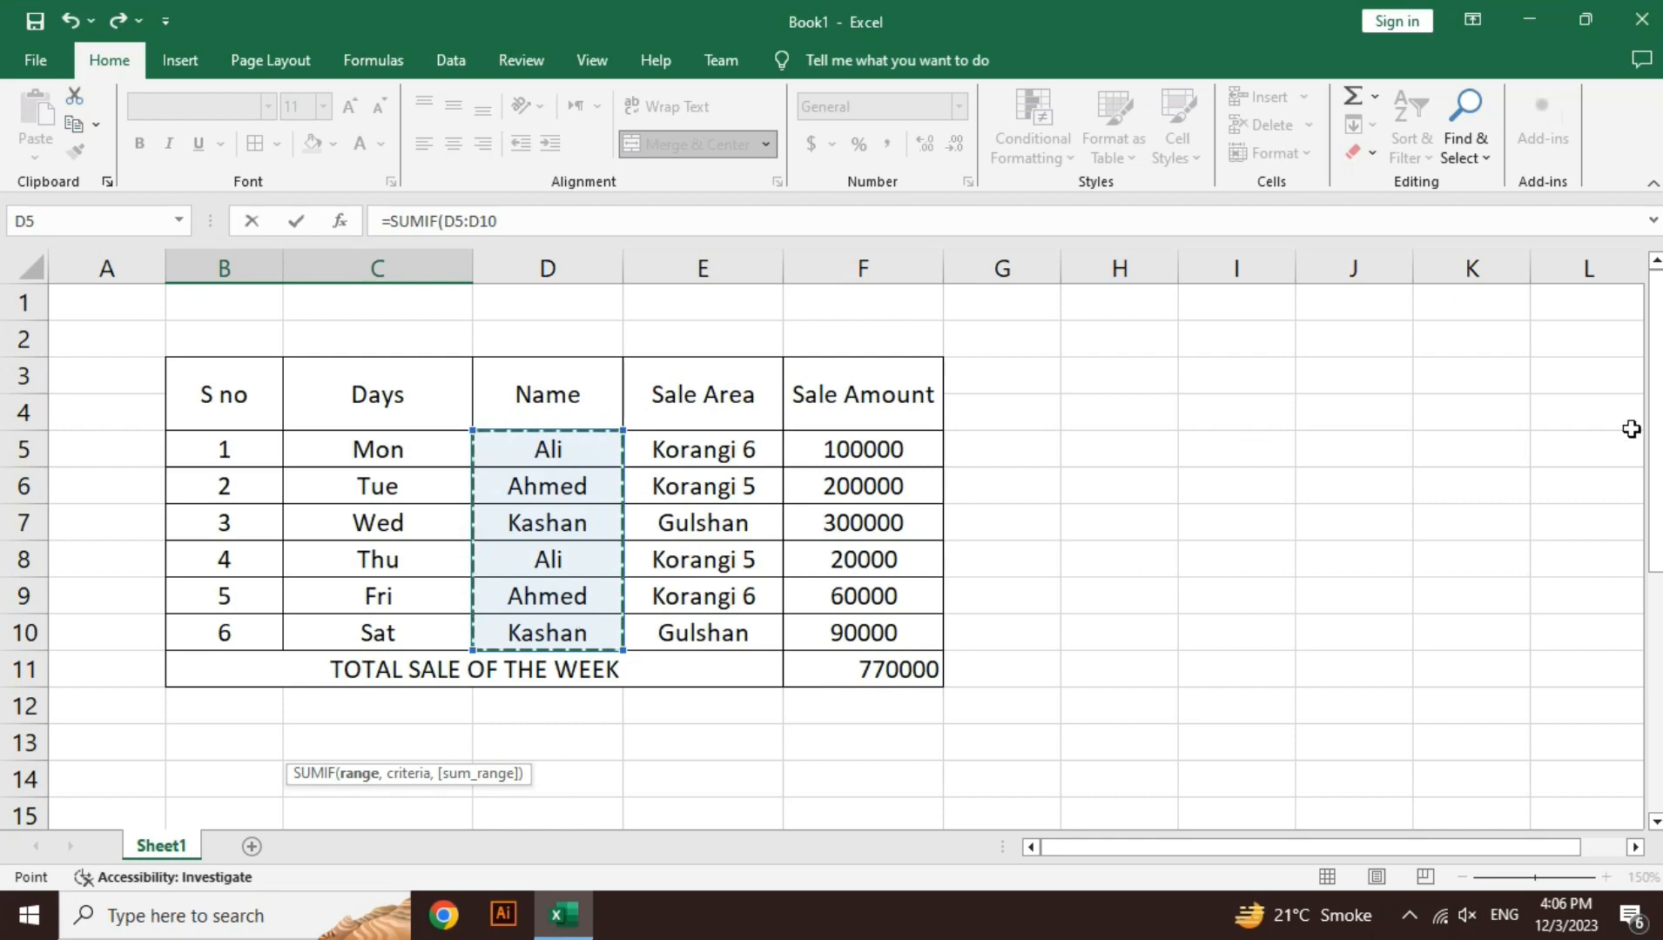
drag(1654, 426, 1659, 533)
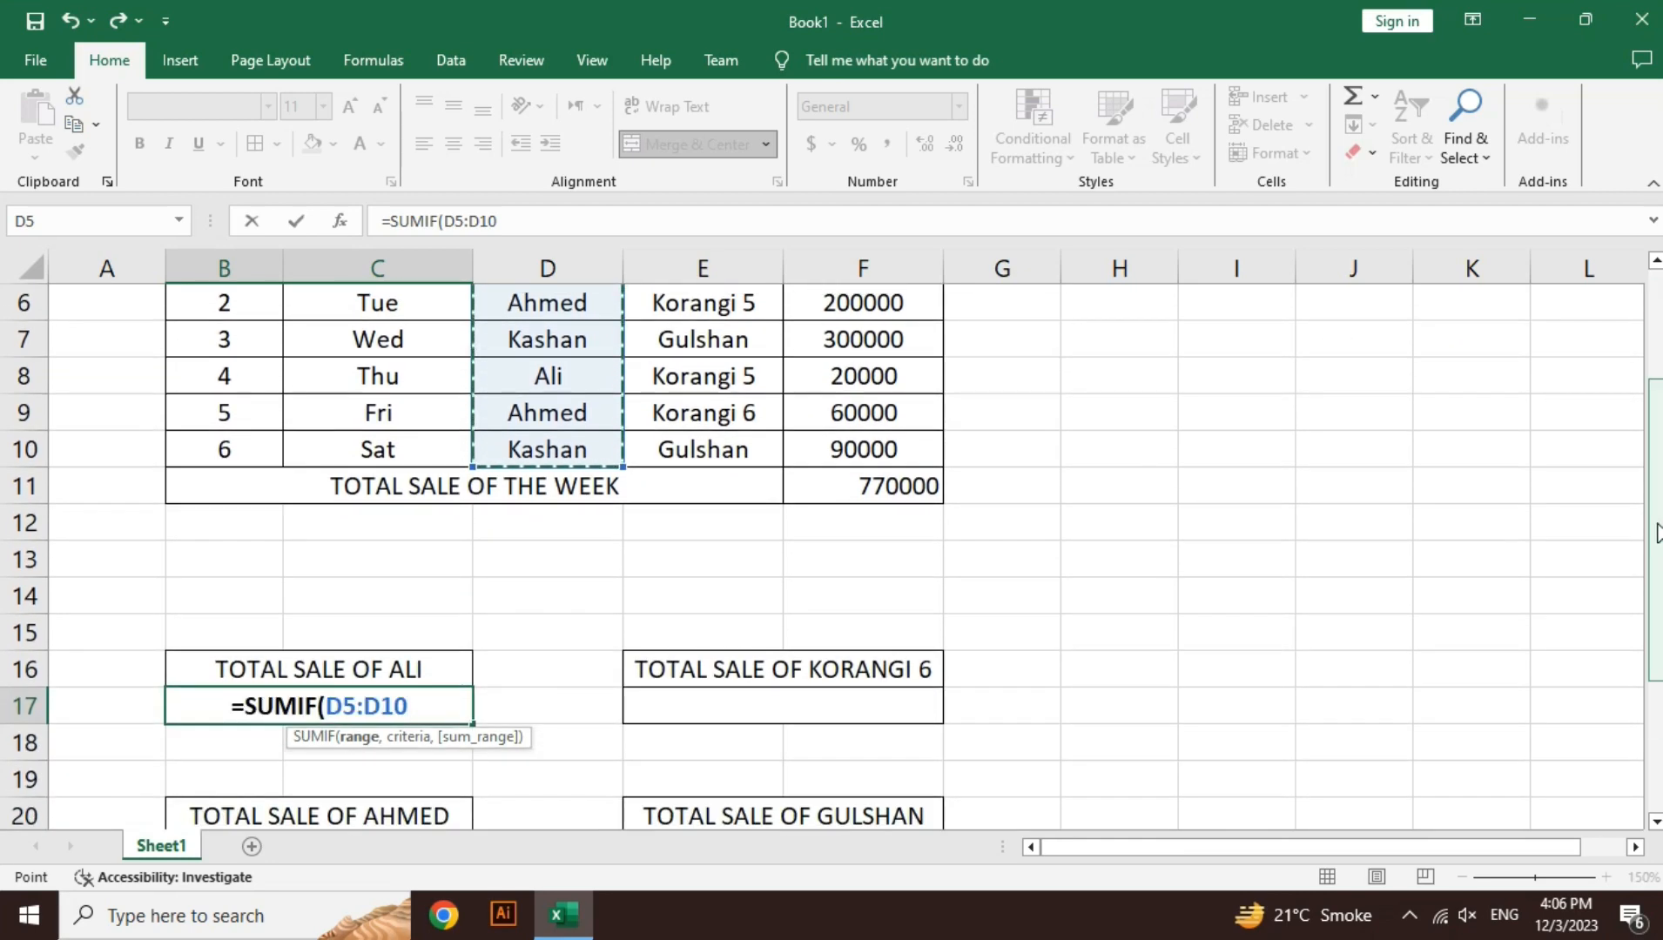
text(,)
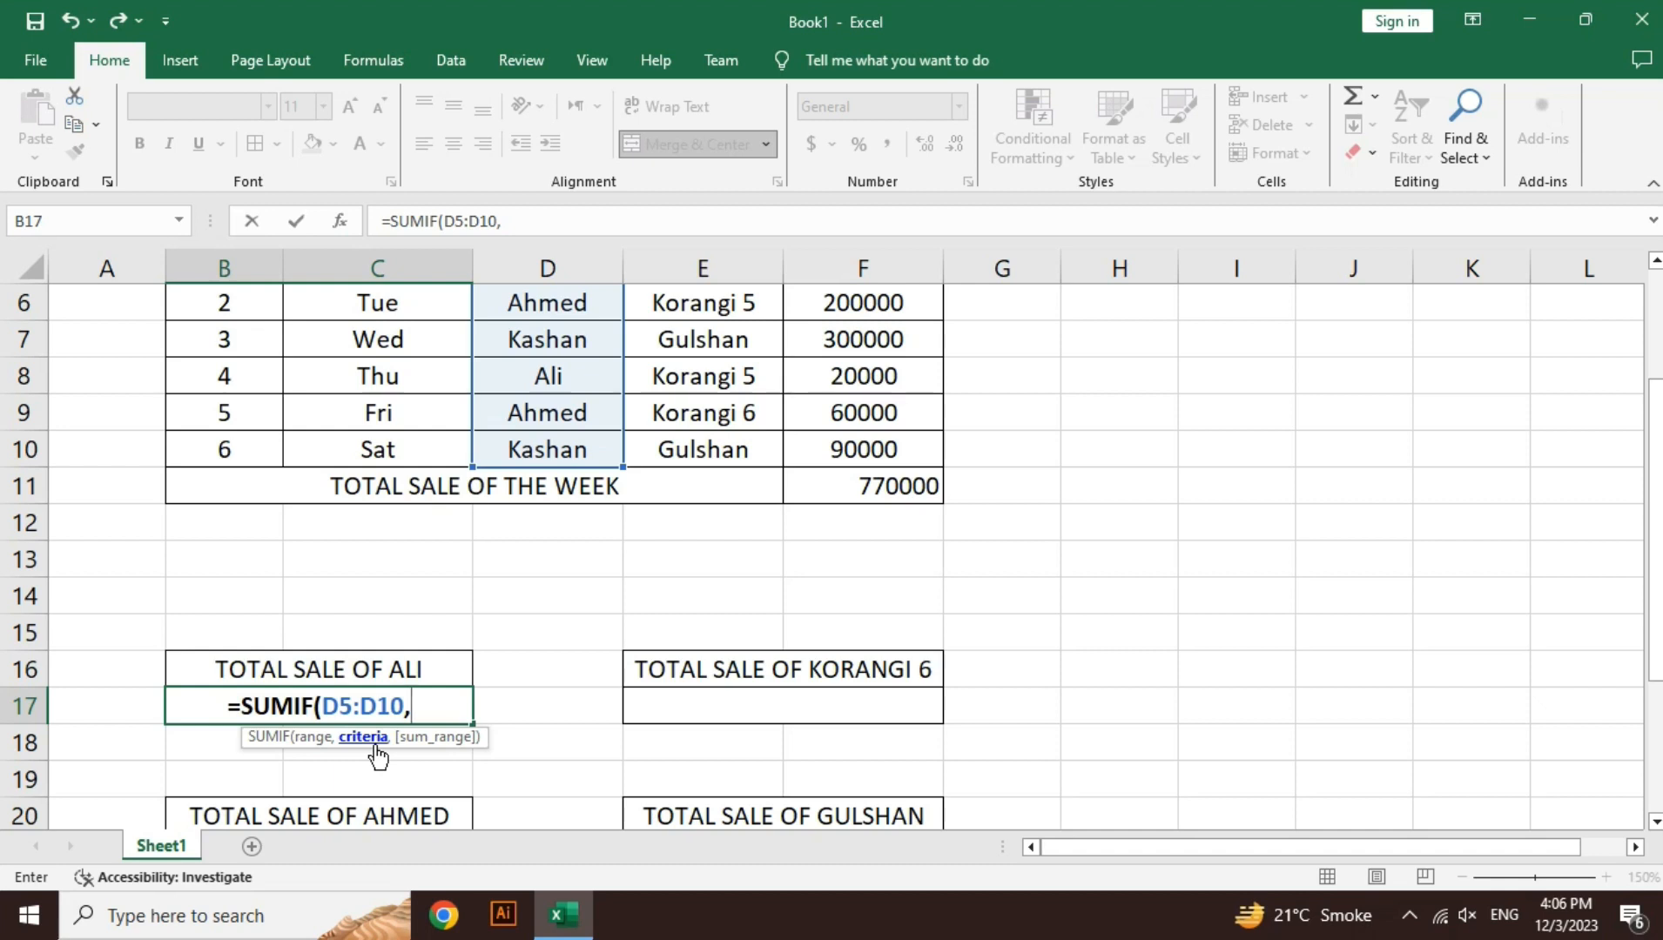
- Complete the SUMIF in B17 with the first salesperson's name in quotes as the criteria and F5:F10 as the sum range
text("ALI)
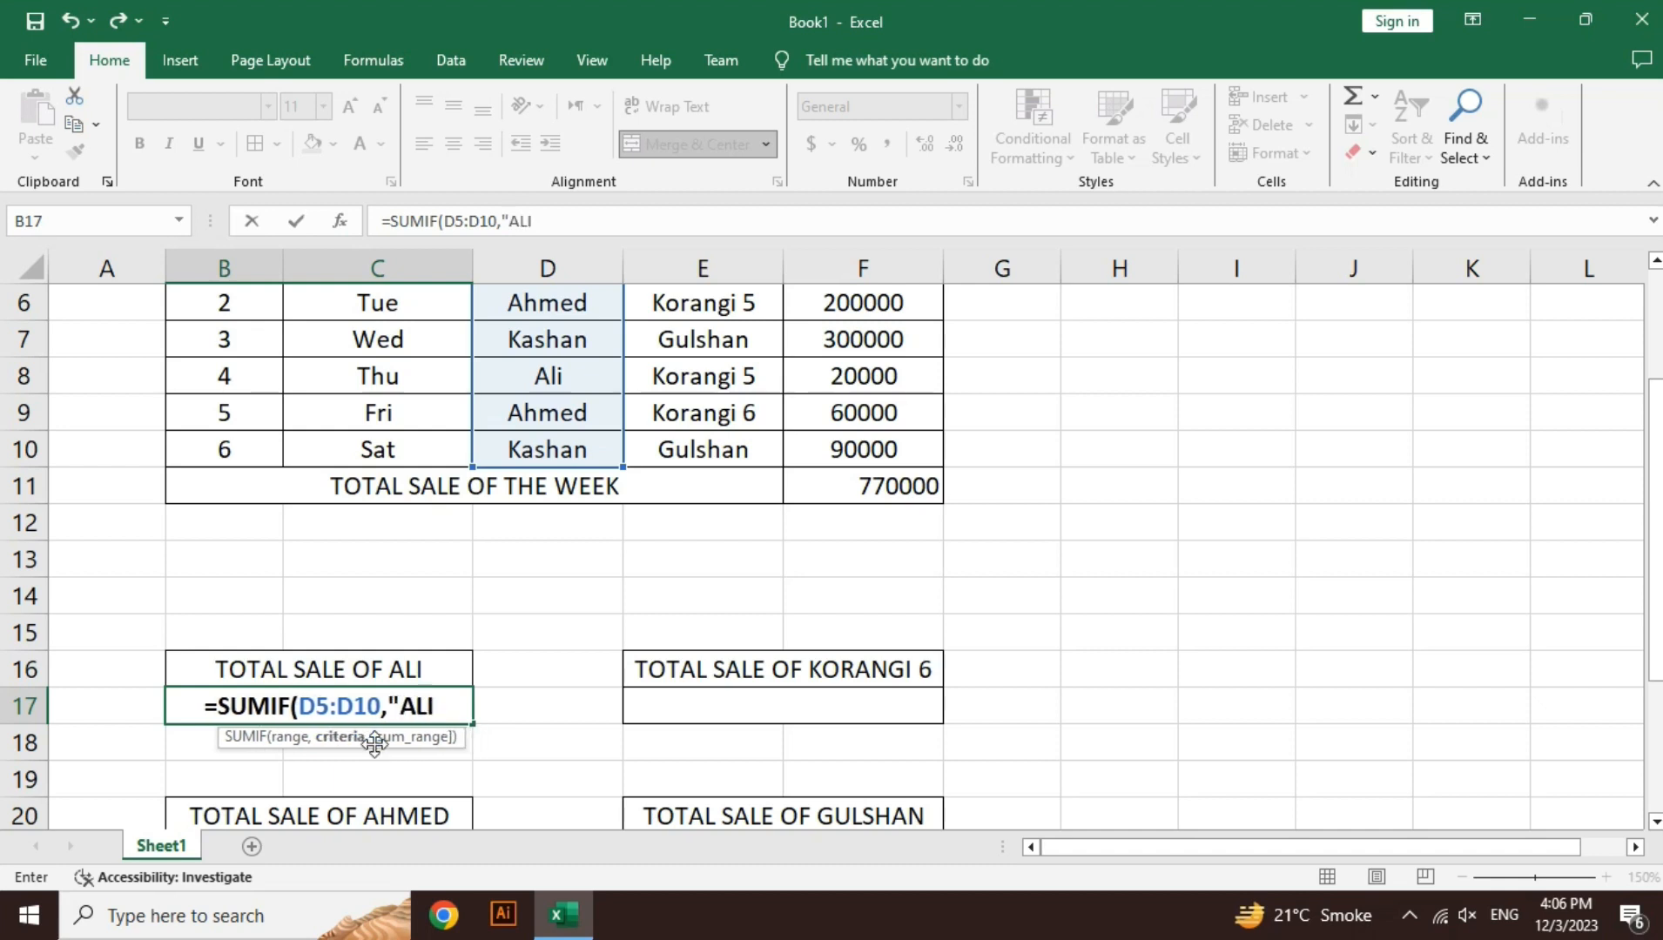
text(",)
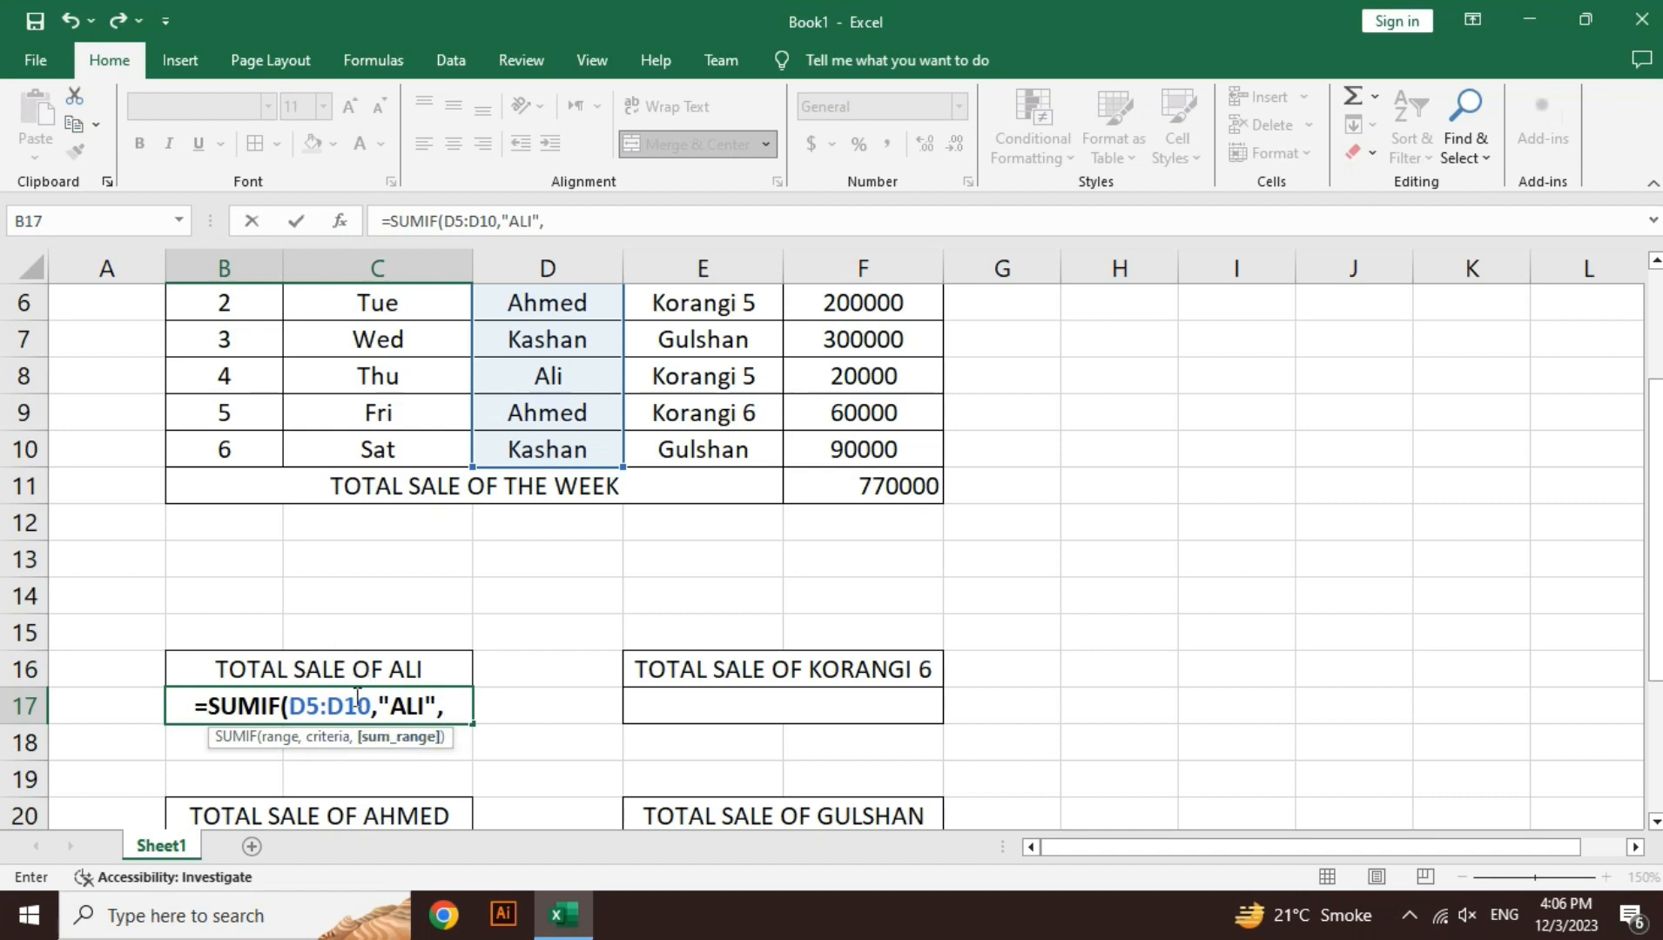
click(918, 444)
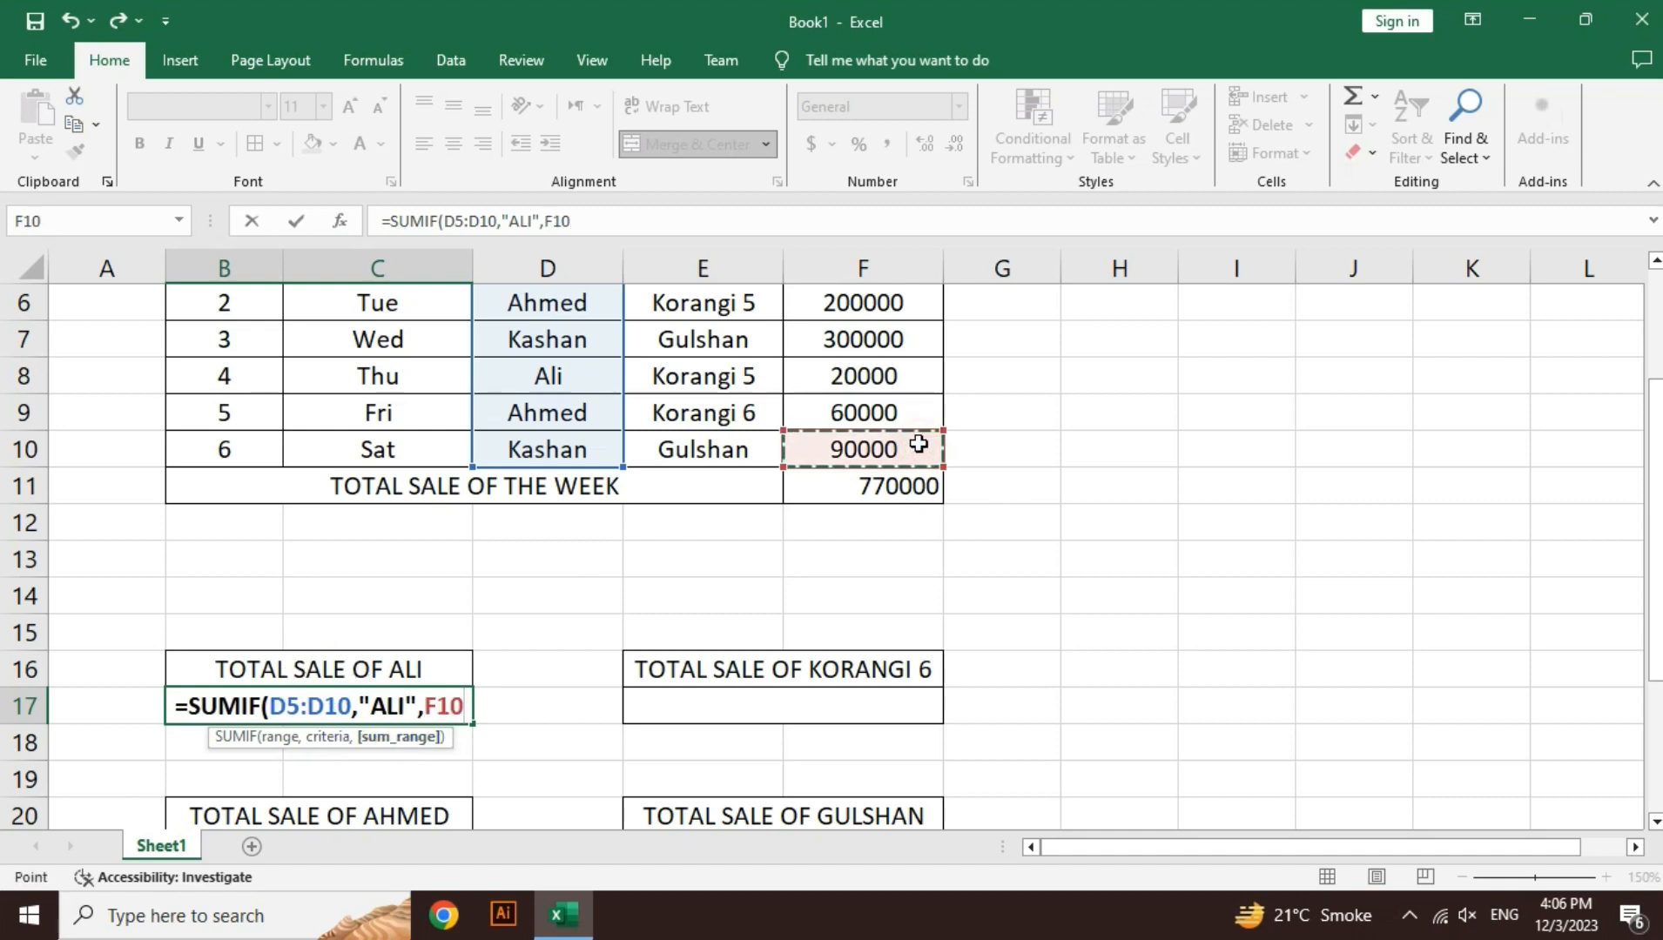
key(shift+Up)
key(shift+Up)
key(shift+Up)
key(shift+Up)
key(shift+Up)
key(shift+Down)
key(shift+Up)
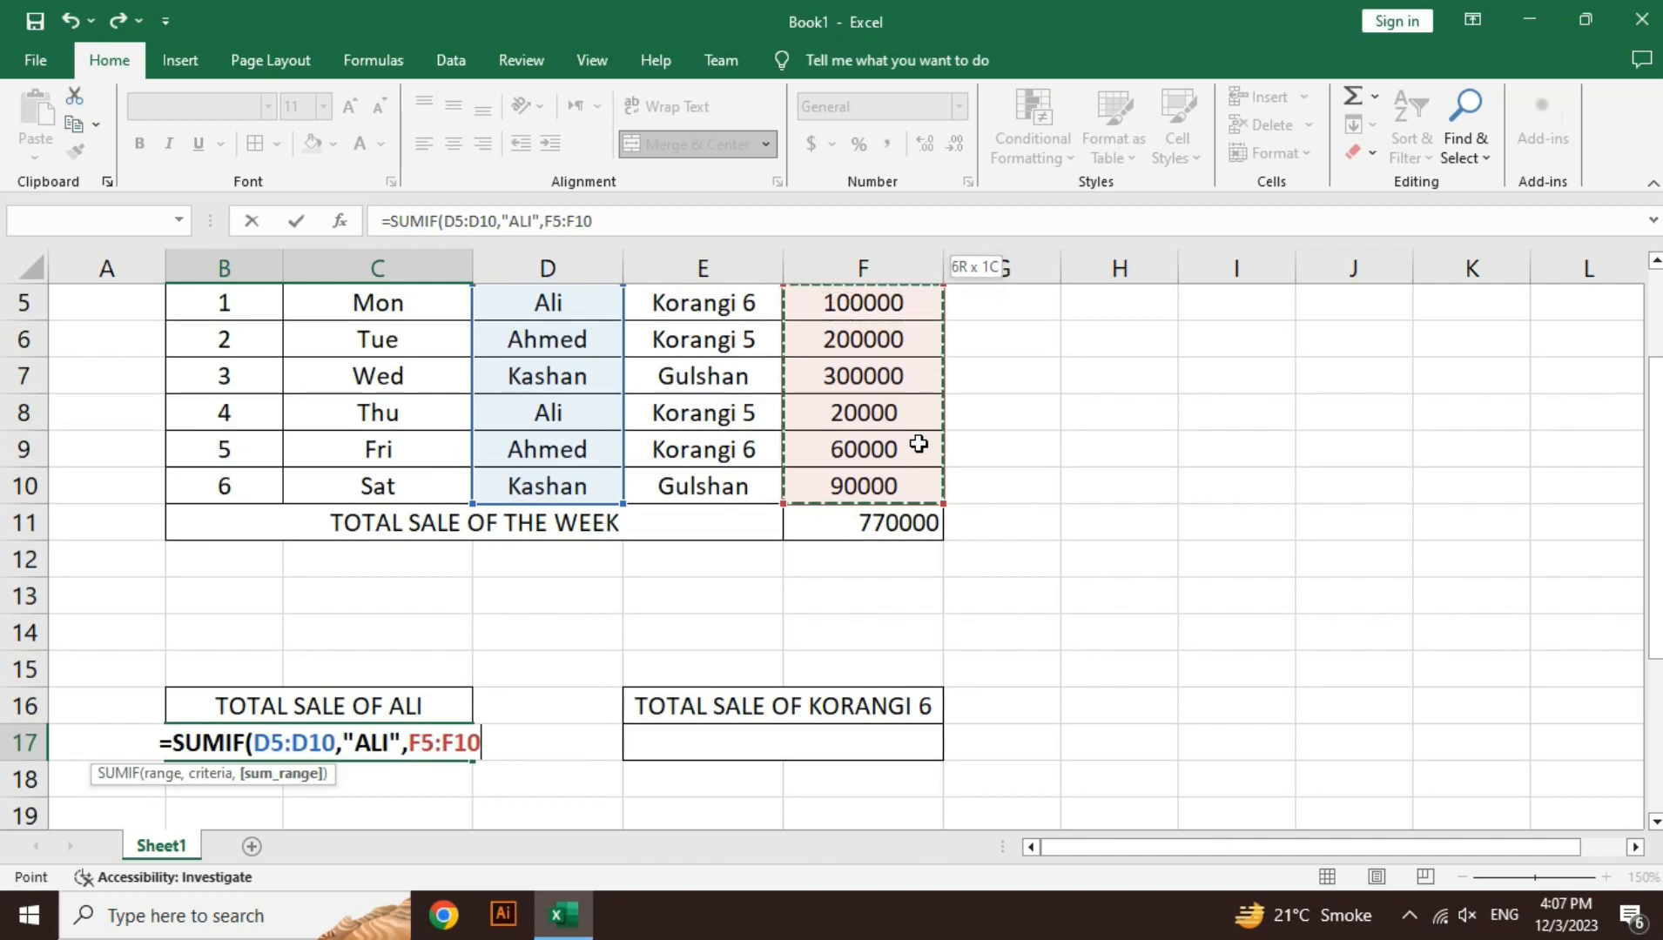
text())
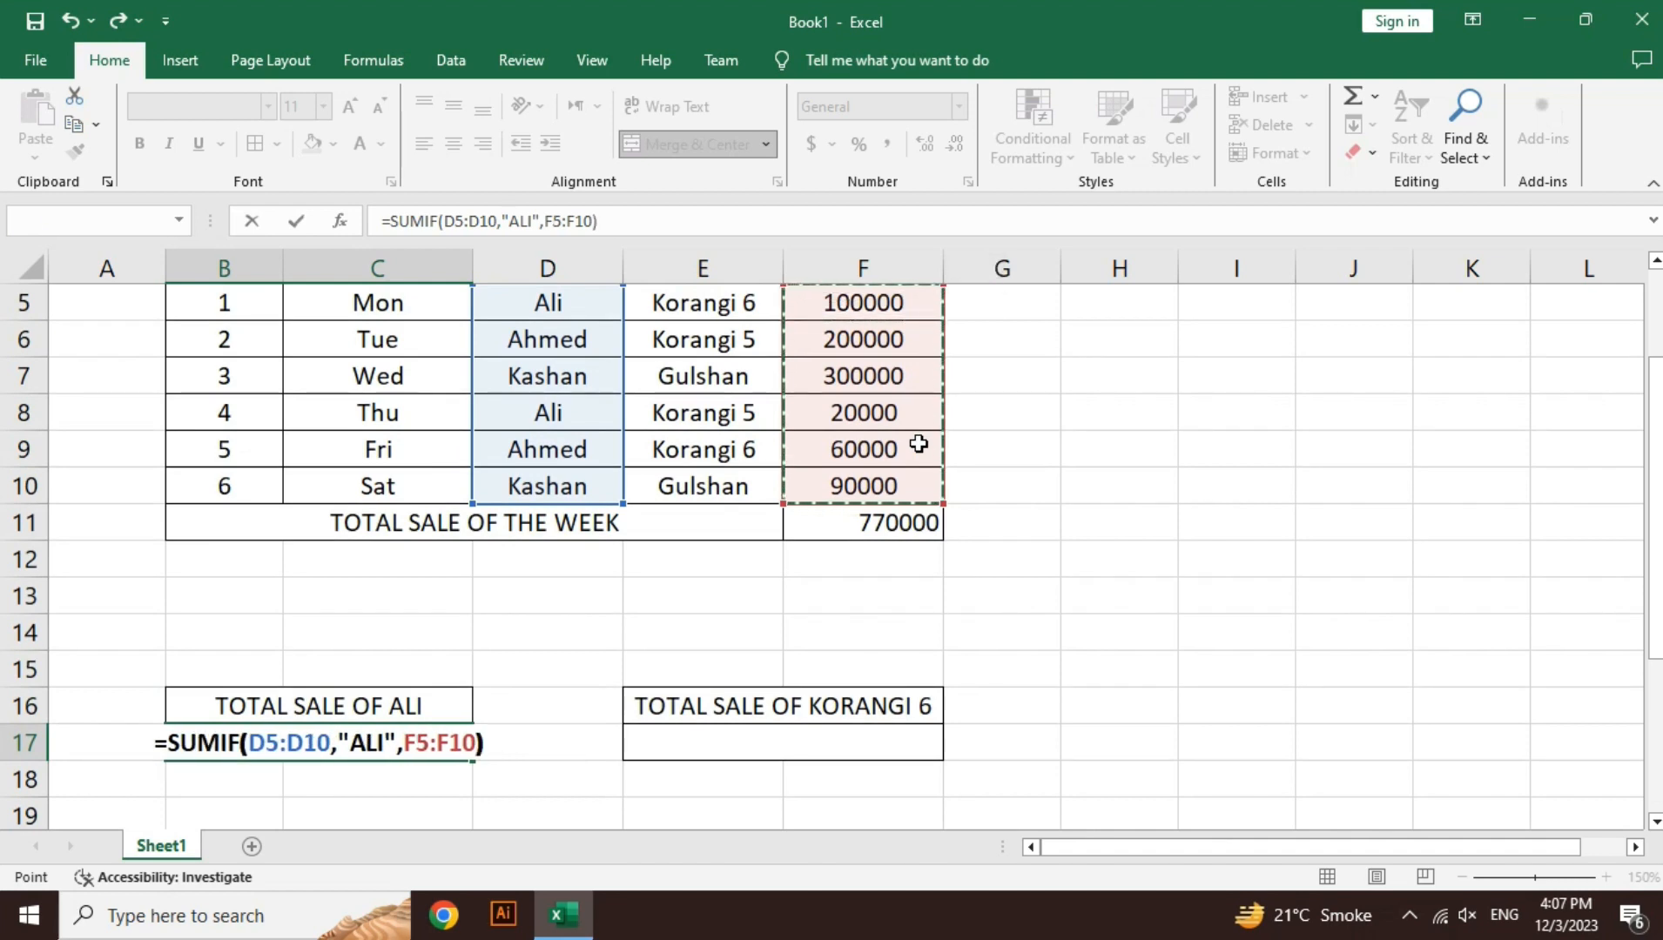
drag(1654, 651, 1654, 570)
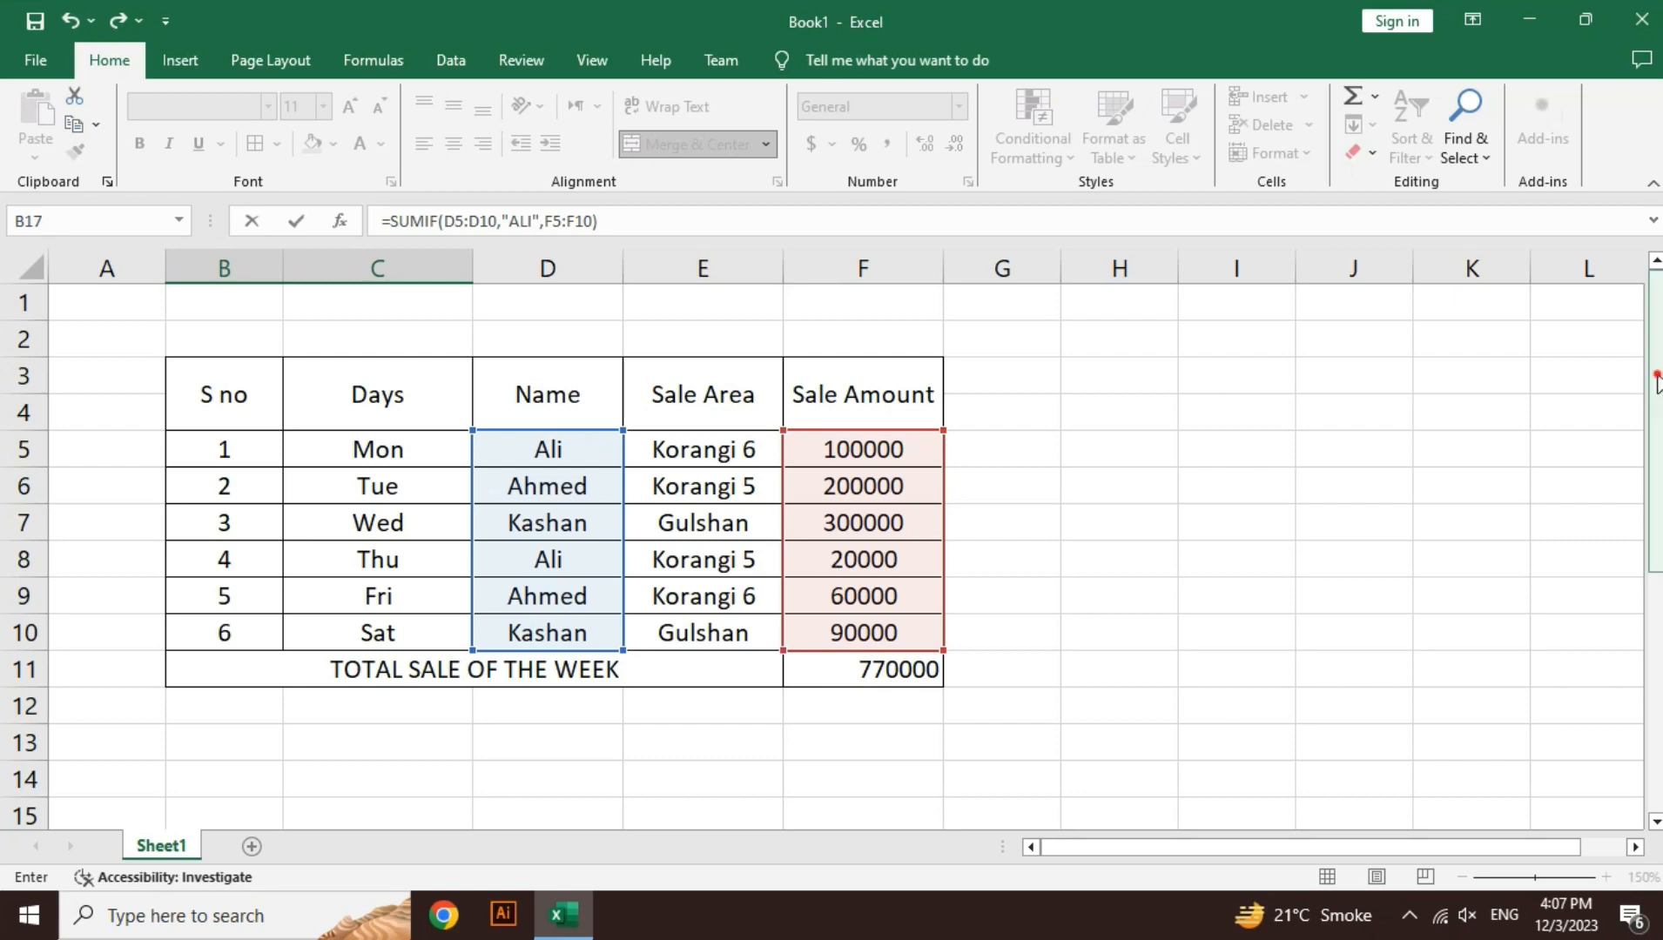
drag(1657, 388, 1658, 584)
key(ctrl+Return)
key(Return)
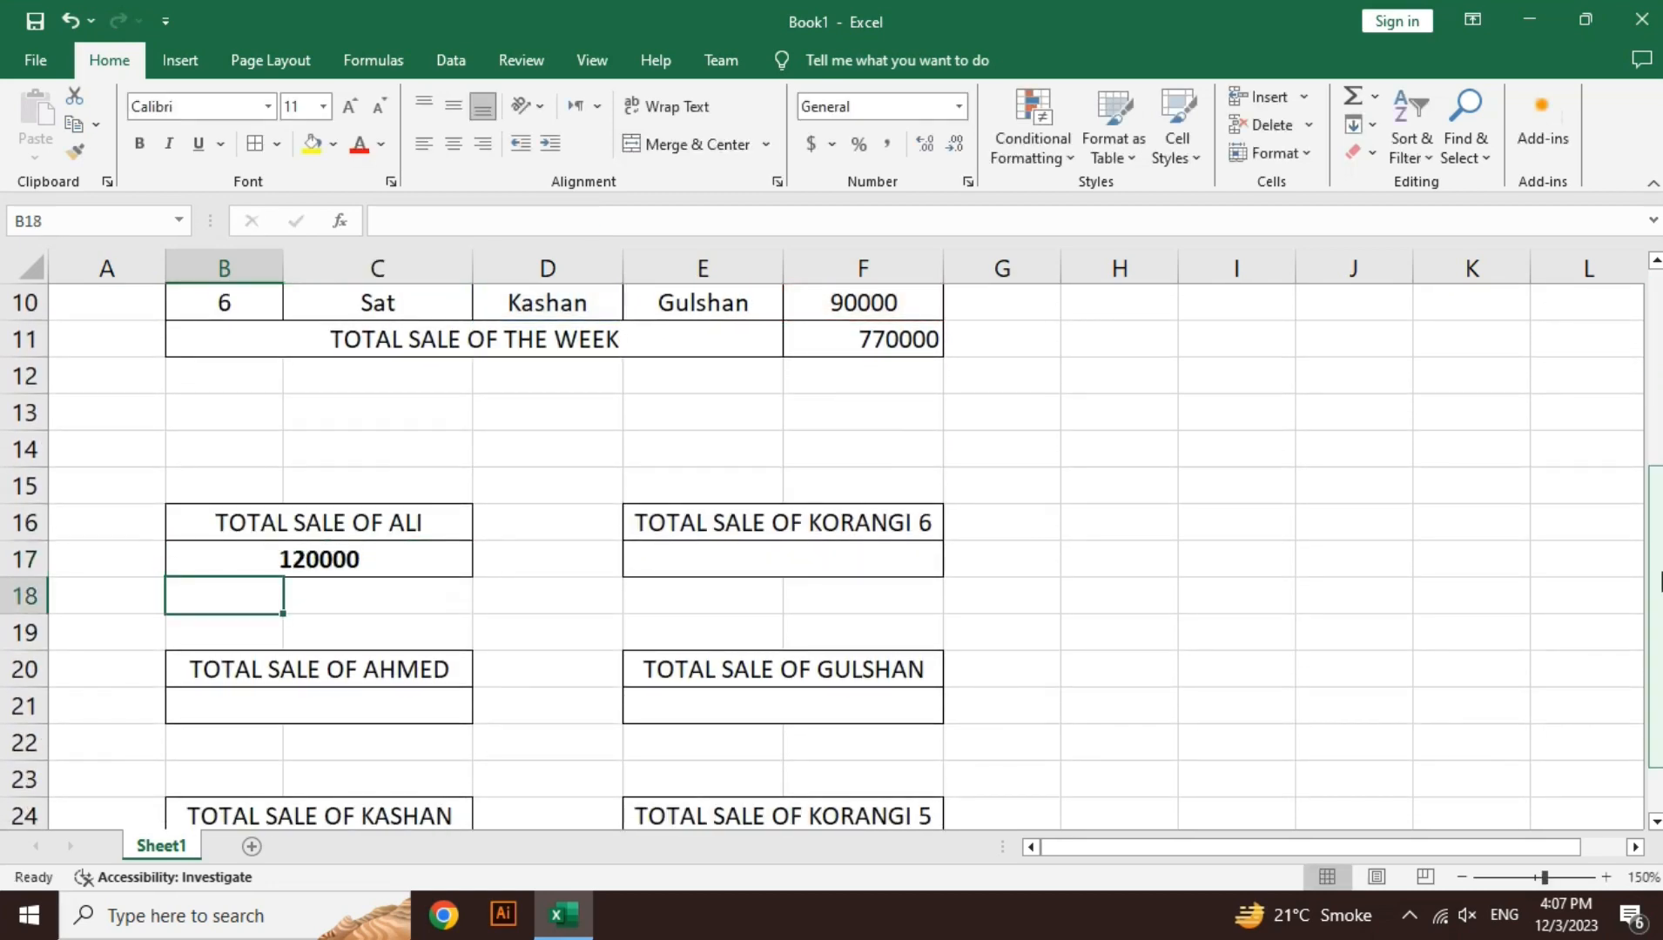
- Start a SUMIF formula in B21 for the second salesperson's total, using the names in D5:D10 as the range
click(347, 712)
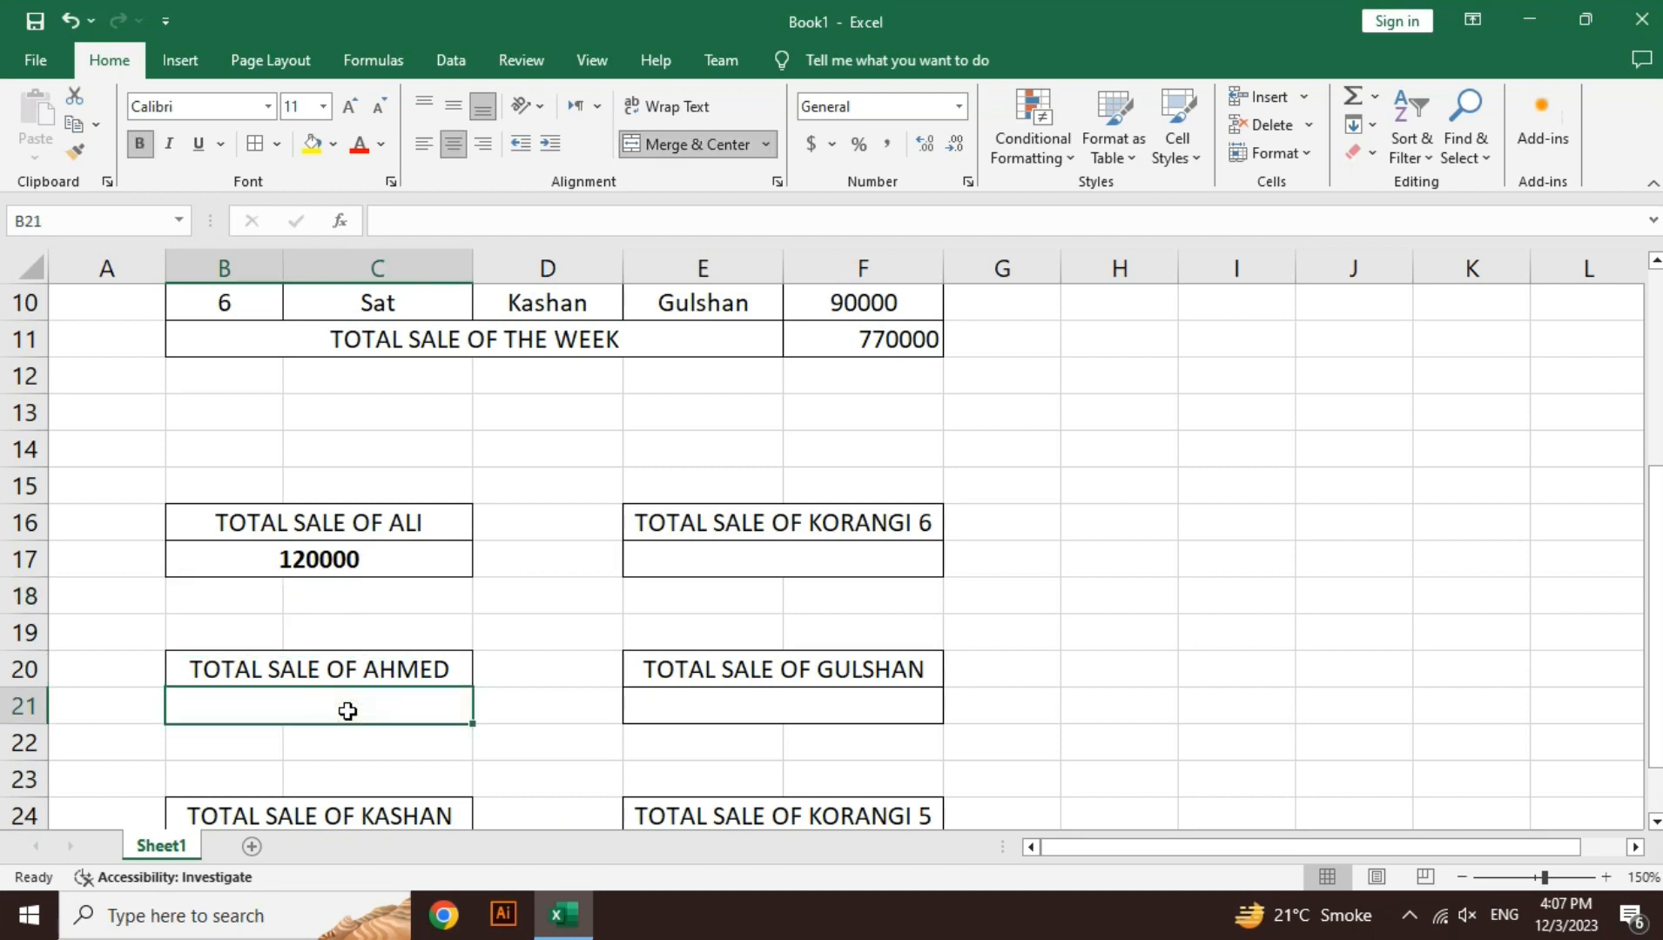
text(=SUMIF()
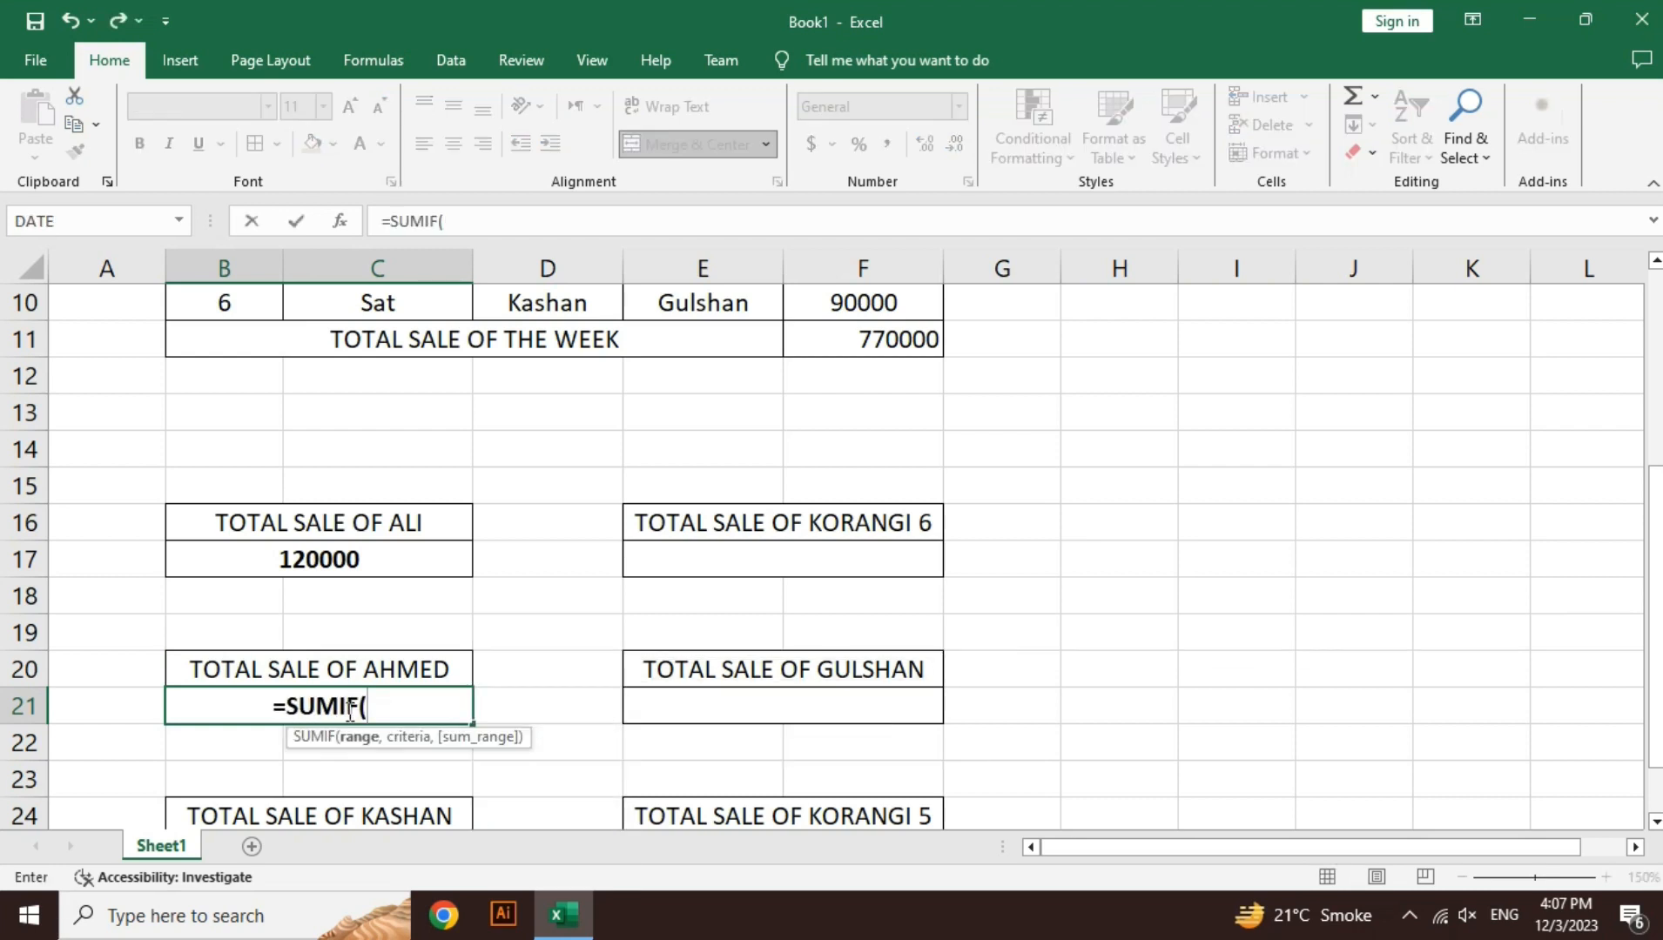
key(Up)
key(Up)
key(Up)
key(Up)
key(Up)
key(Up)
key(Right)
key(Right)
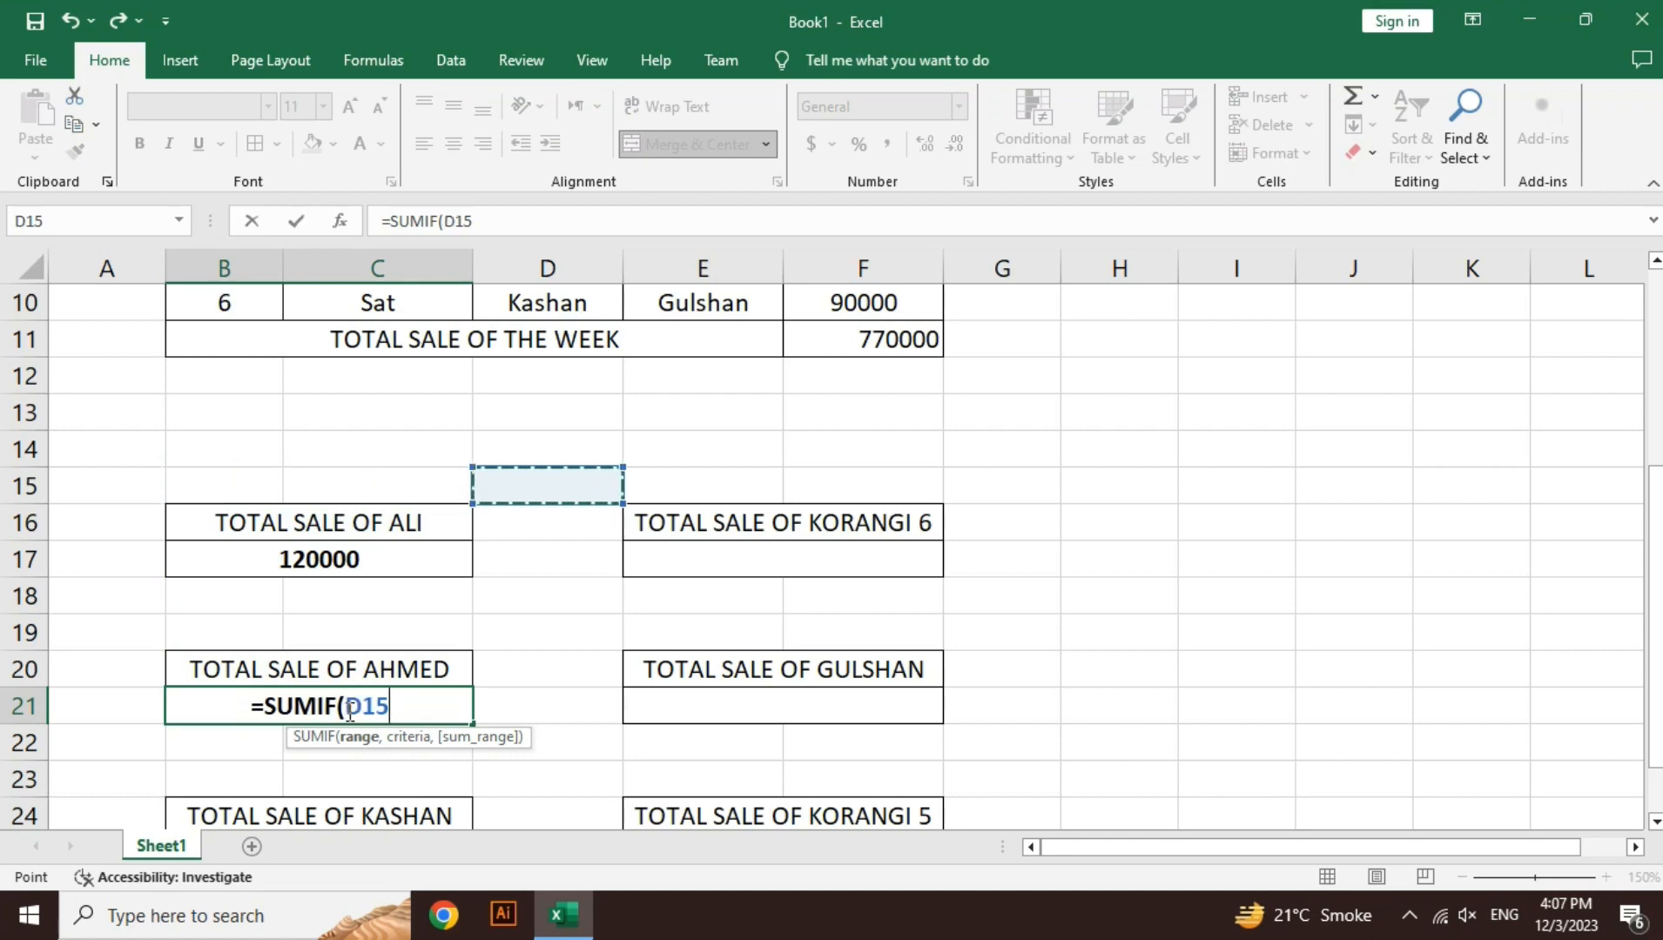
key(Up)
key(Up)
key(Up)
key(Up)
key(Up)
key(shift+Up)
key(shift+Up)
key(shift+Up)
key(shift+Up)
key(shift+Up)
key(shift+Up)
key(shift+Up)
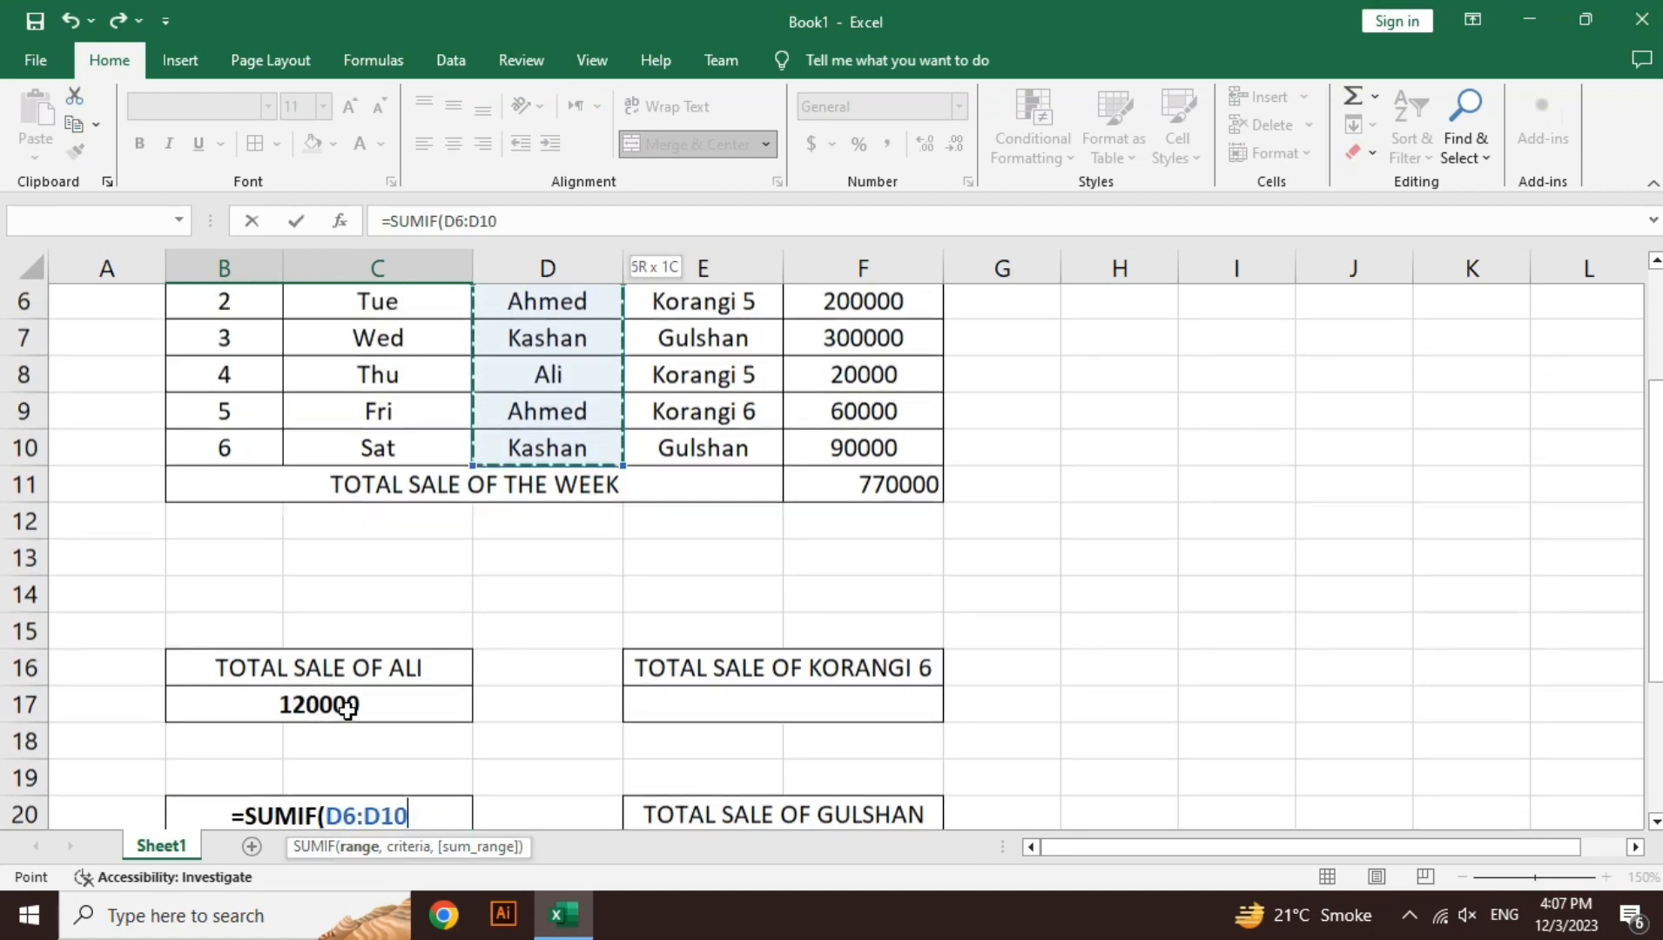
key(shift+Down)
key(shift+Down)
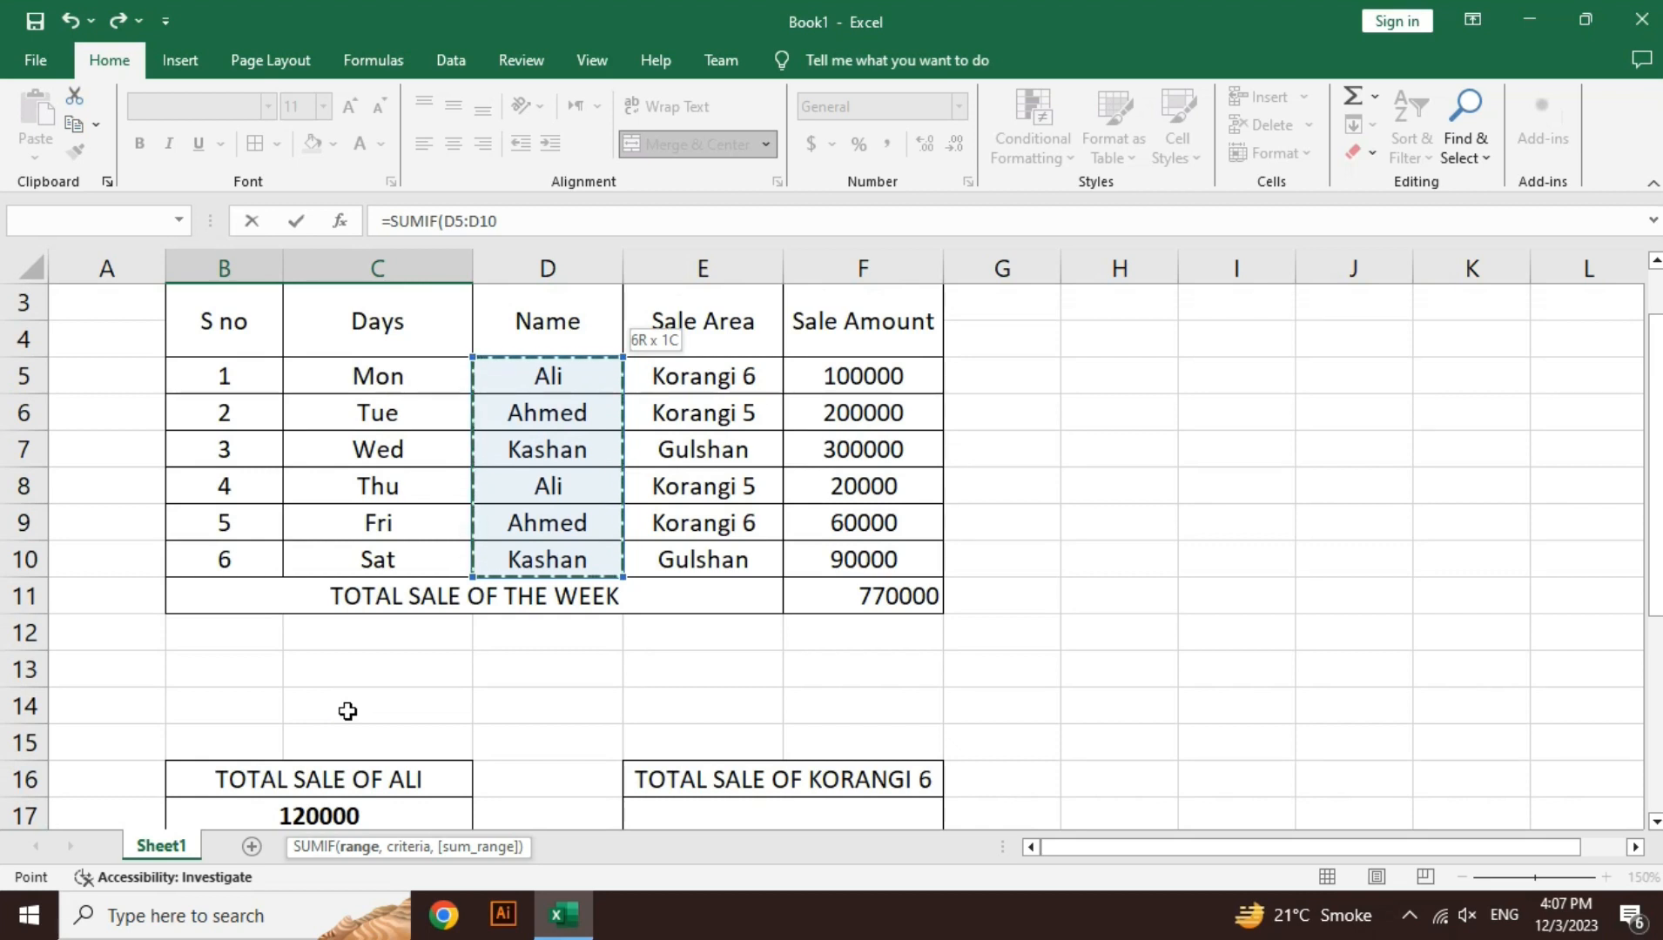
text(,)
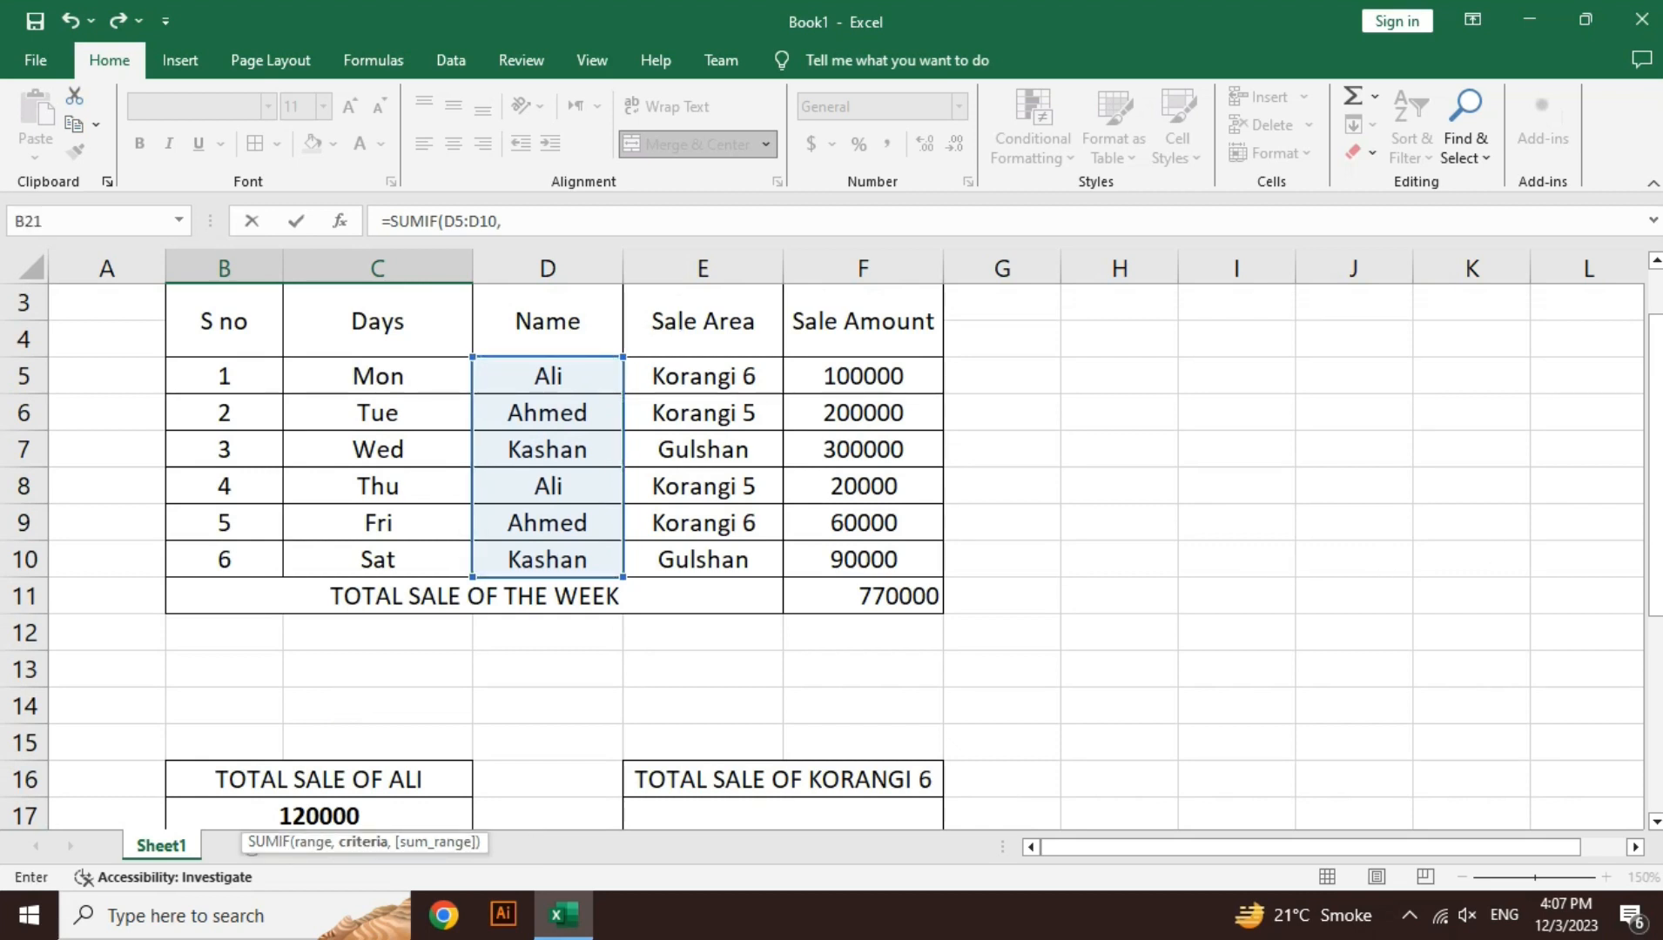
- Complete the SUMIF in B21 with the second salesperson's name in quotes as the criteria and F5:F10 as the sum range
drag(1654, 453, 1654, 599)
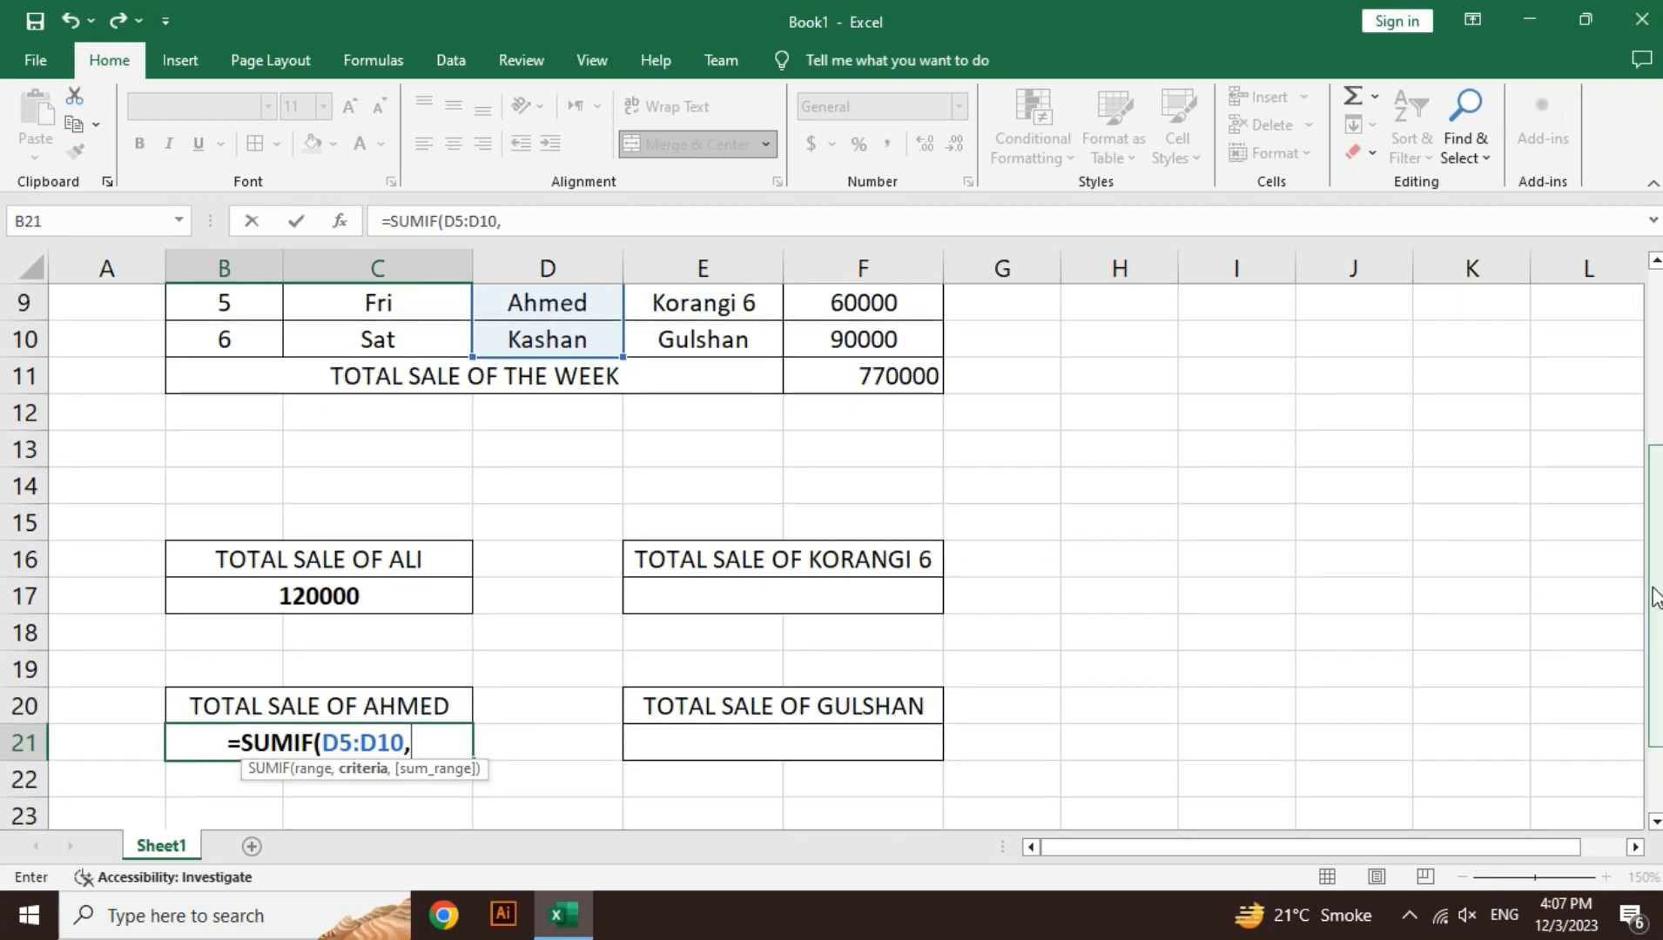
text(")
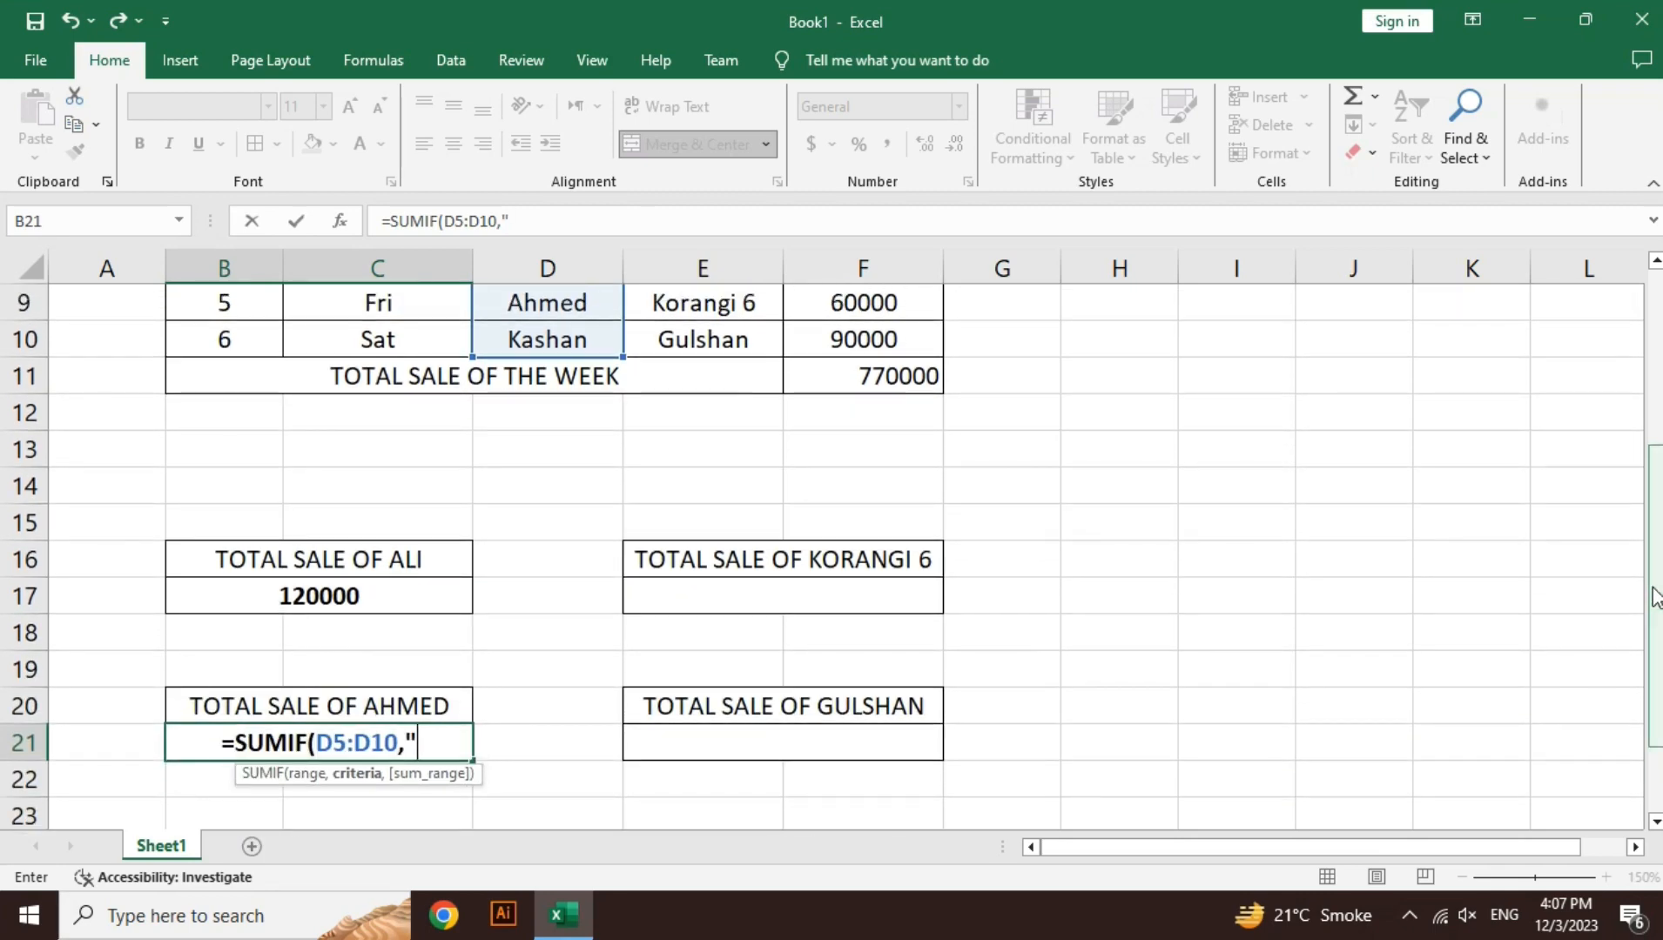
text(ahmed)
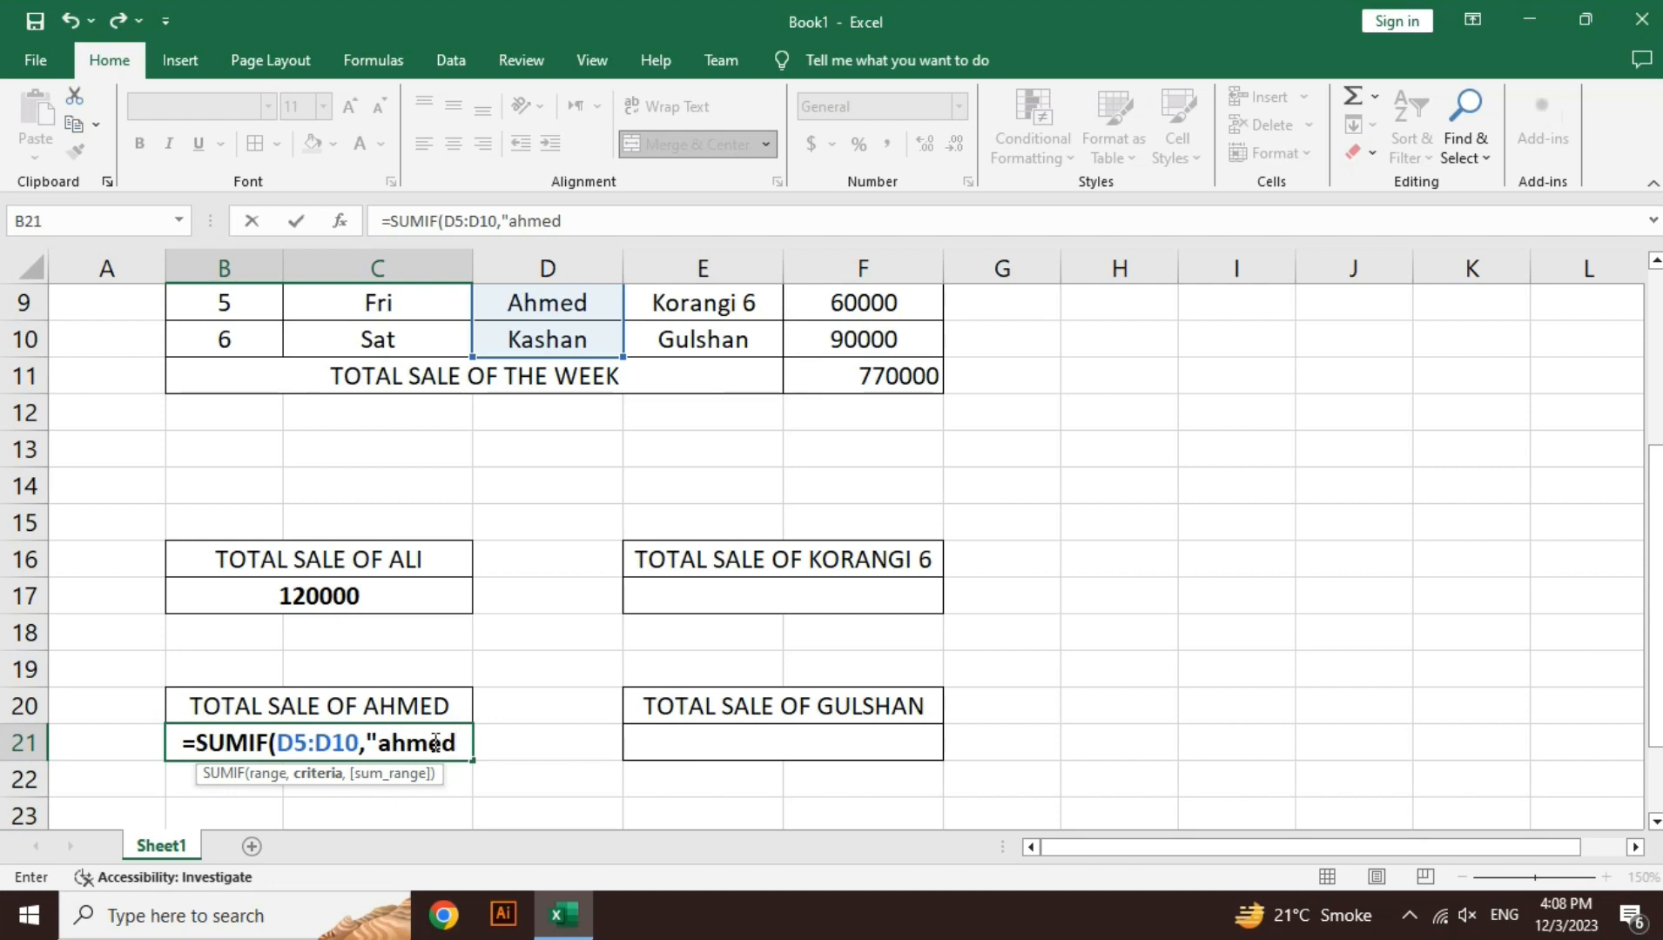
text(")
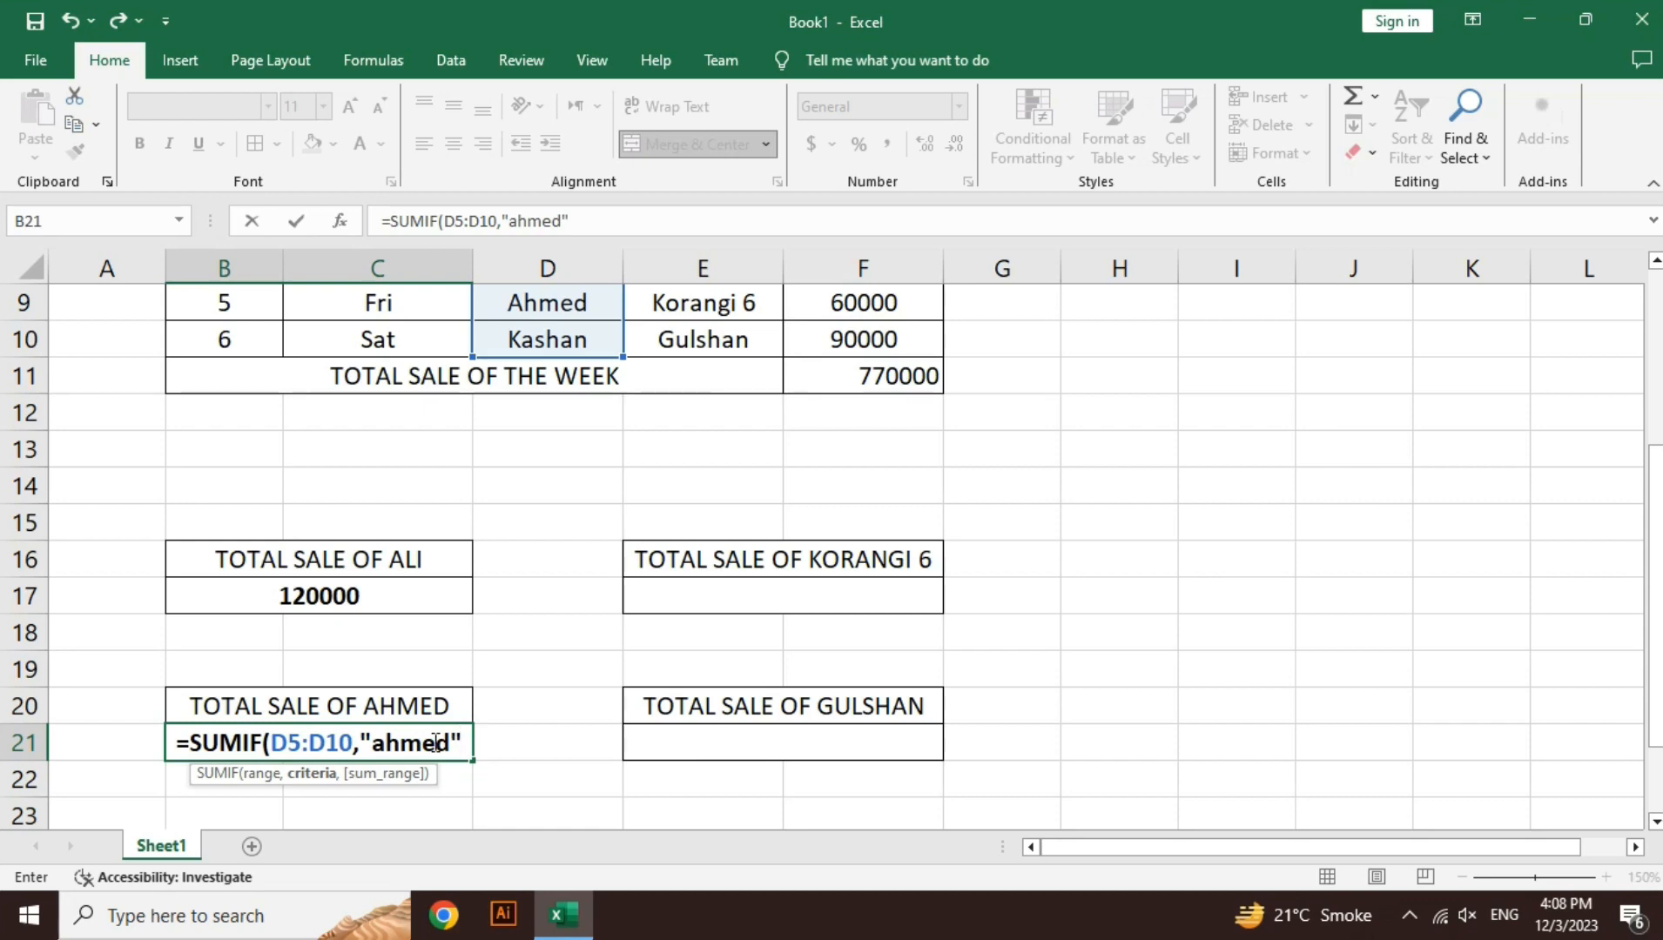
text(,)
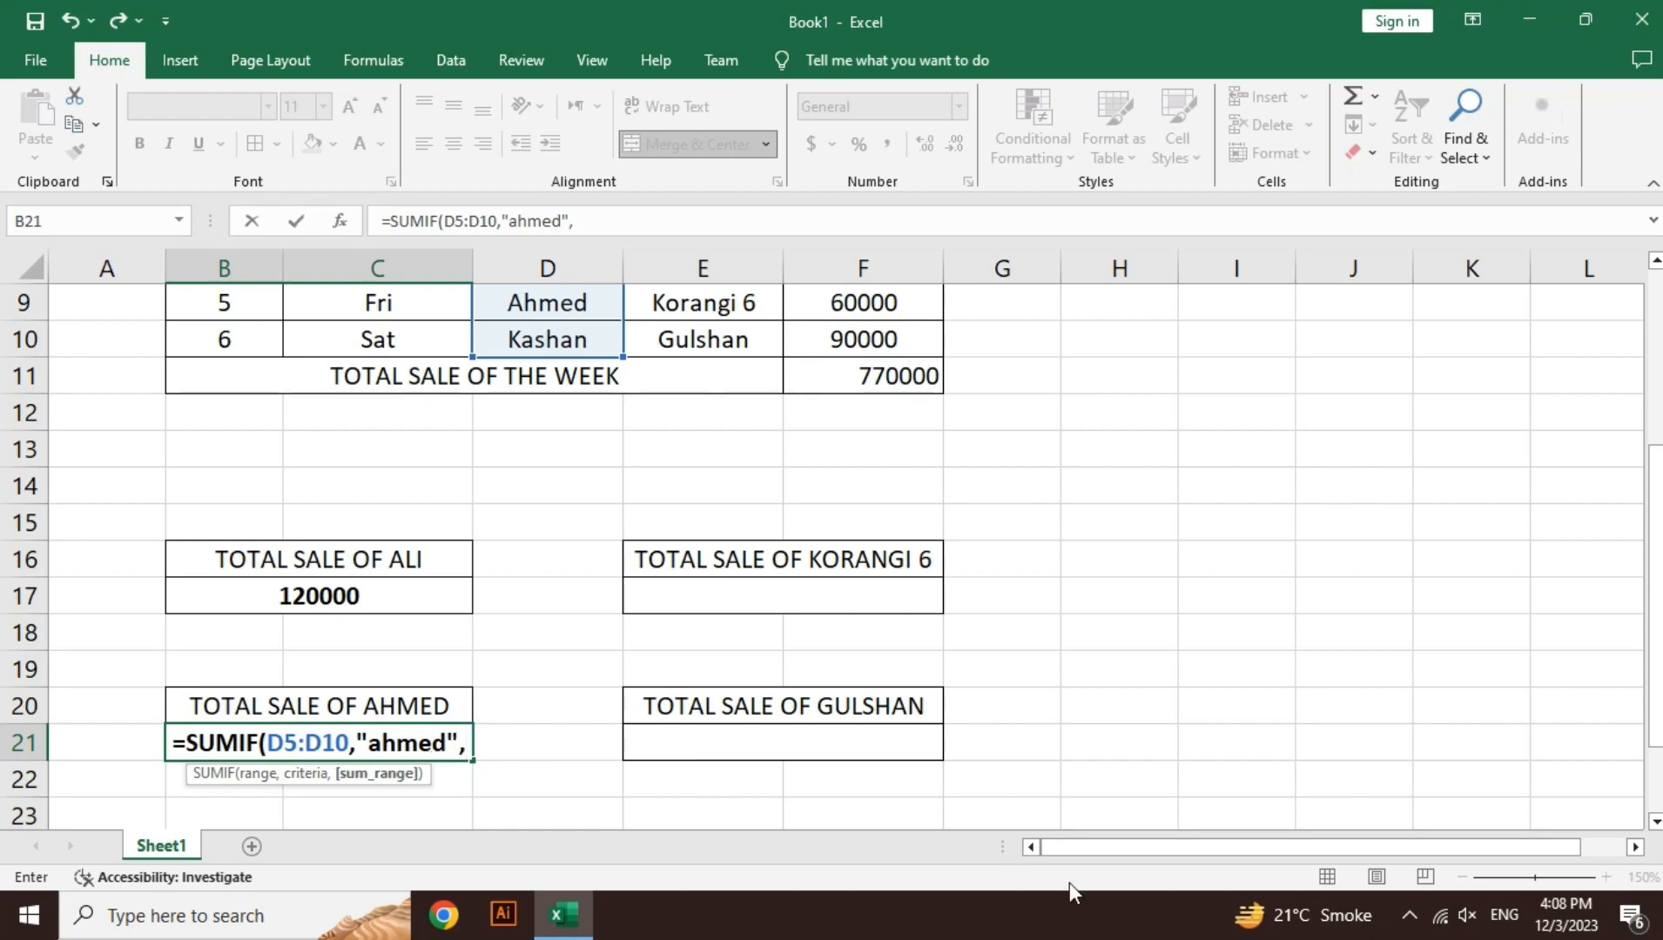
drag(1655, 599, 1656, 426)
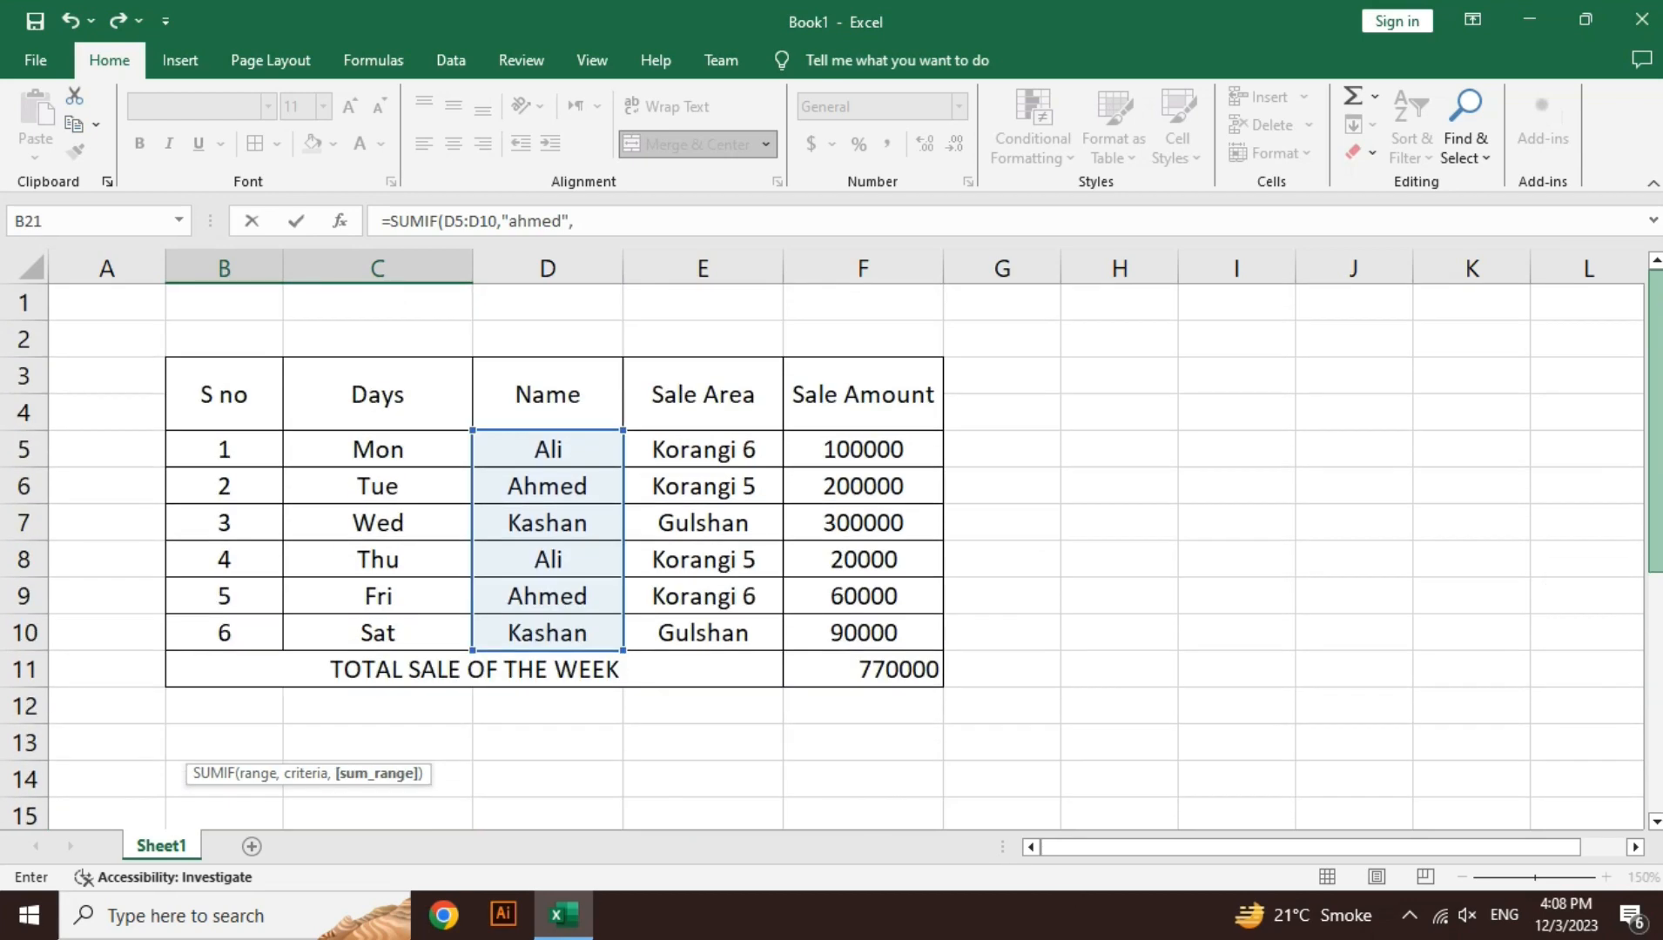
drag(923, 453, 899, 625)
text())
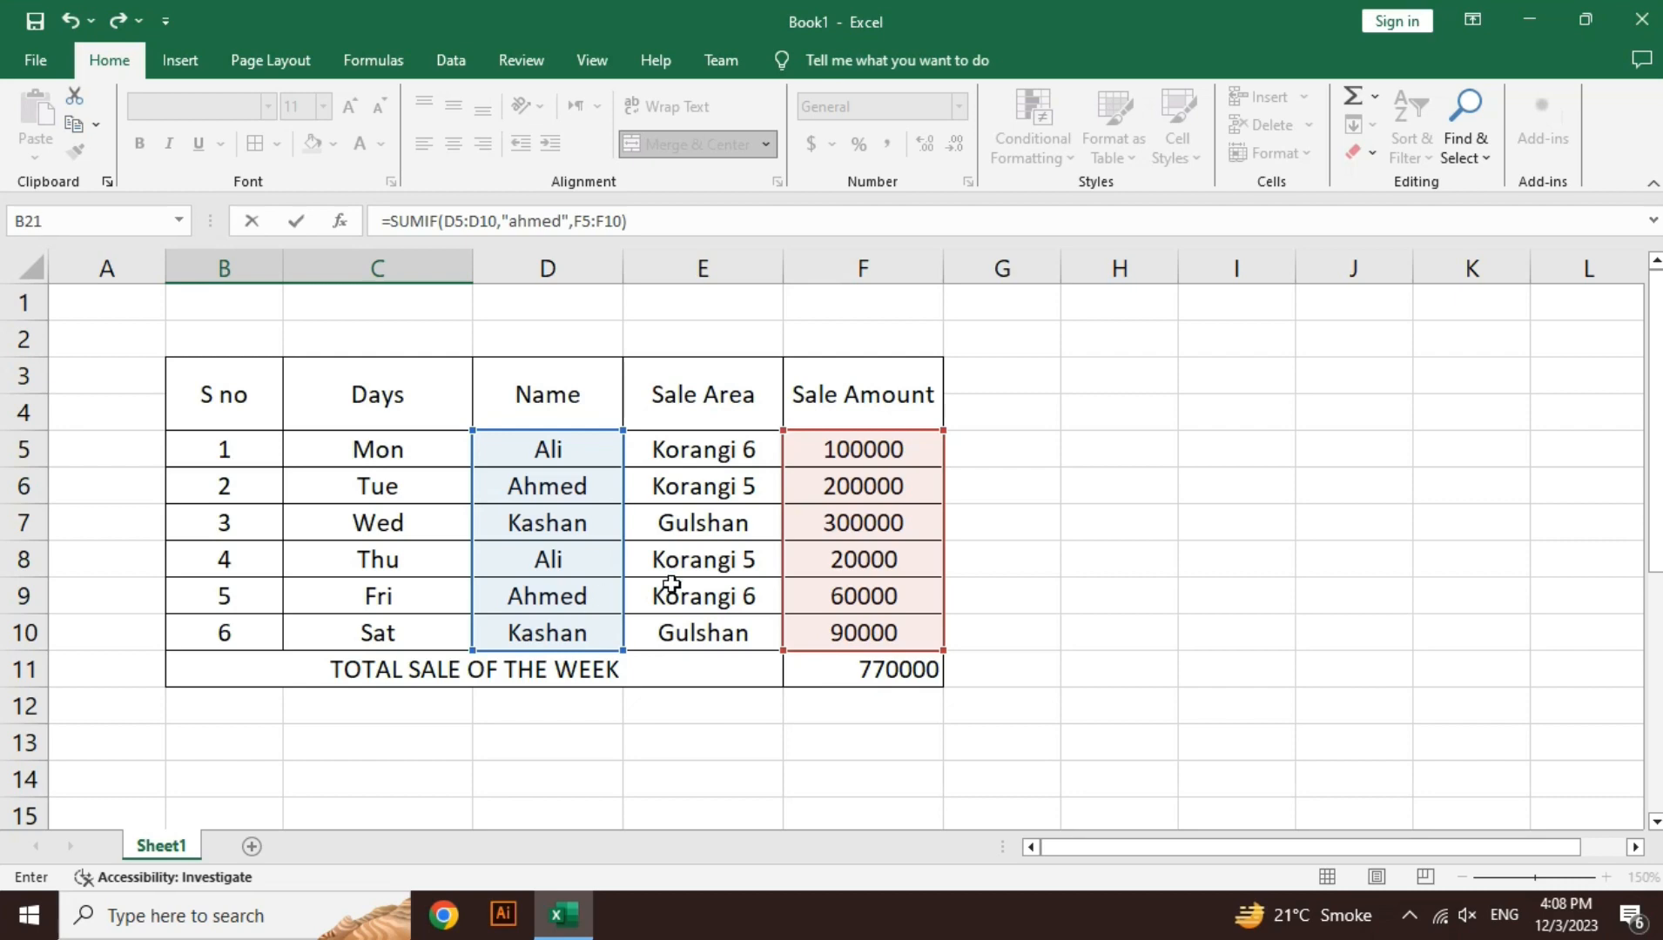
key(ctrl+Return)
scroll(877, 603, down, 3)
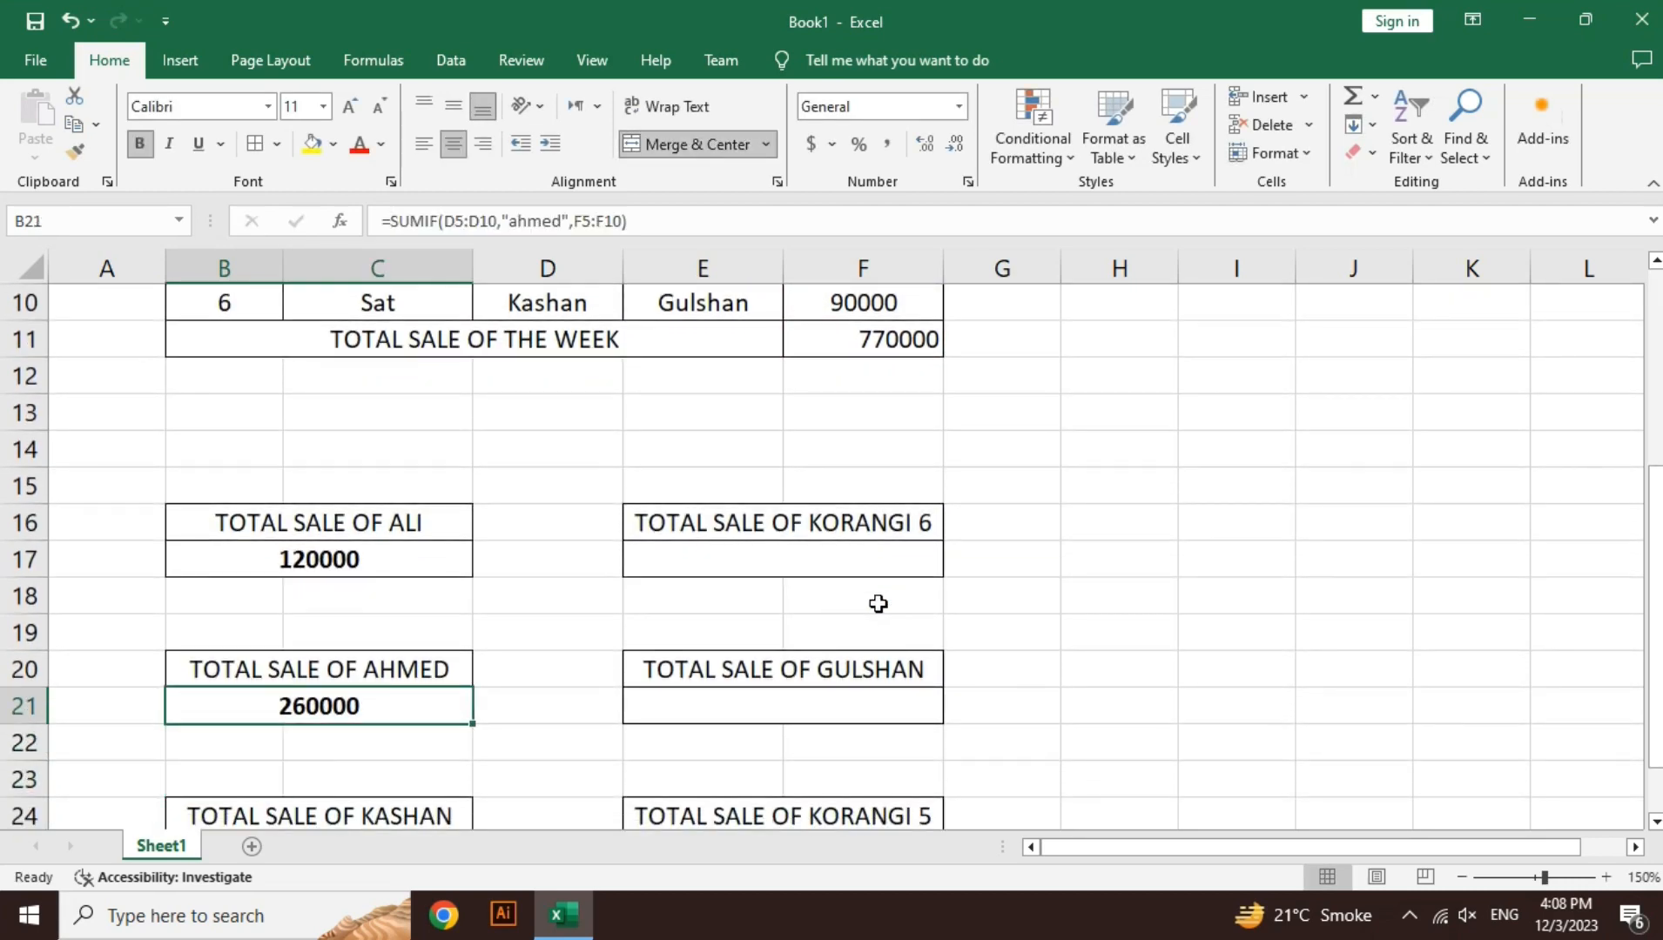
key(Down)
key(Down)
key(Down)
key(Down)
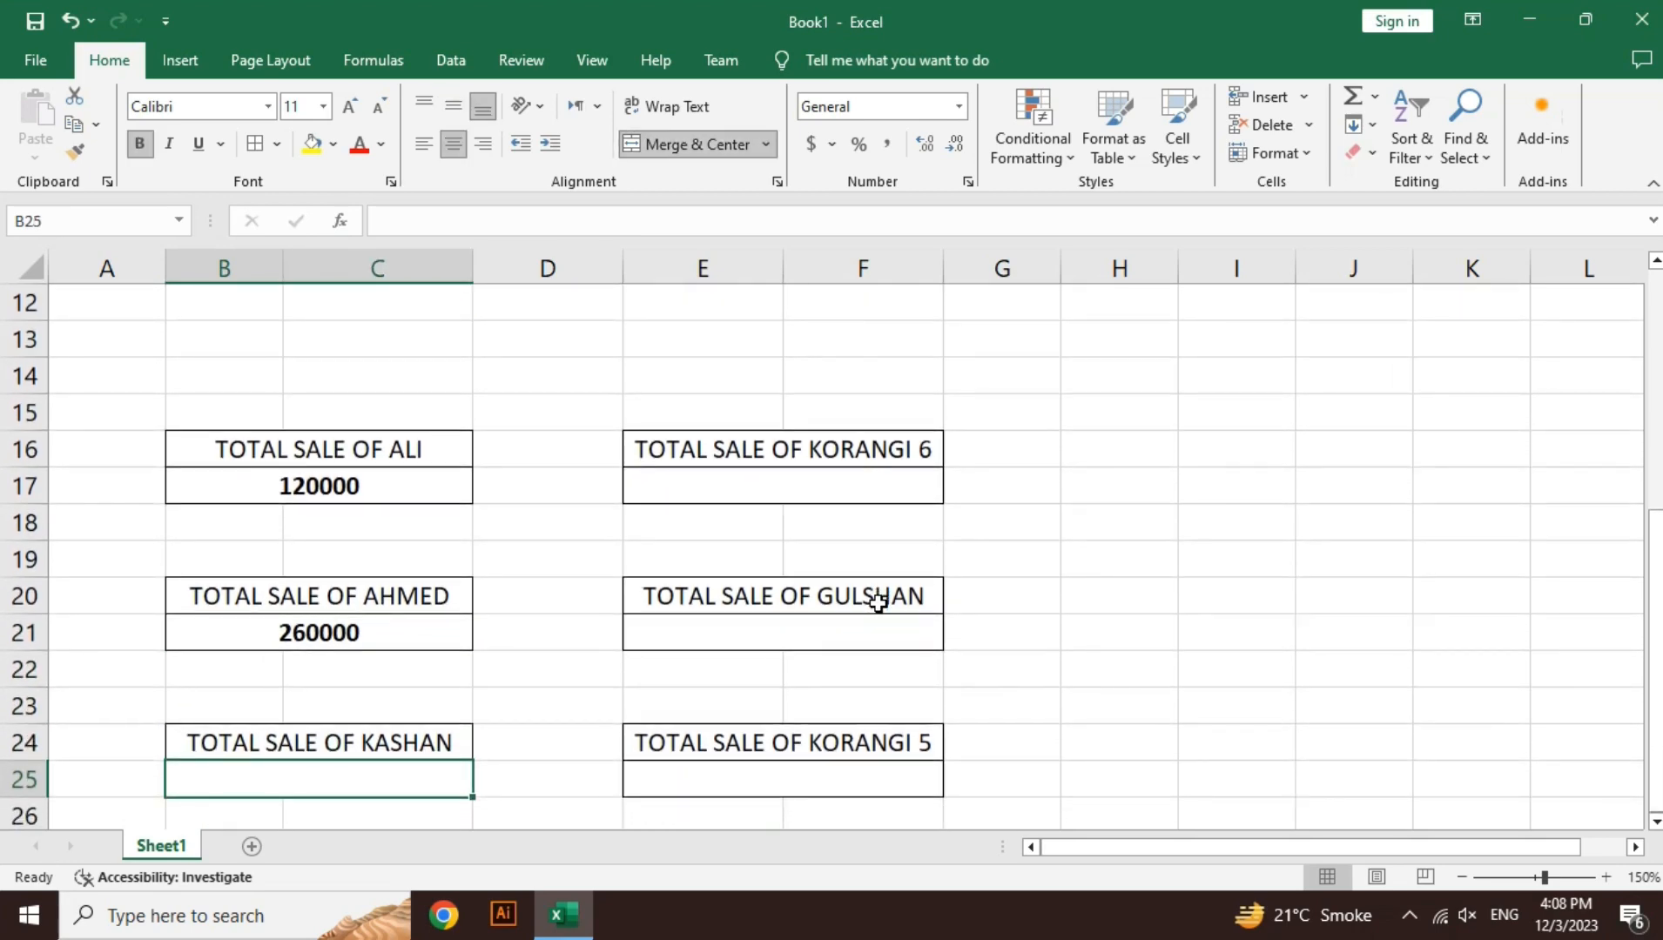
text(=sum)
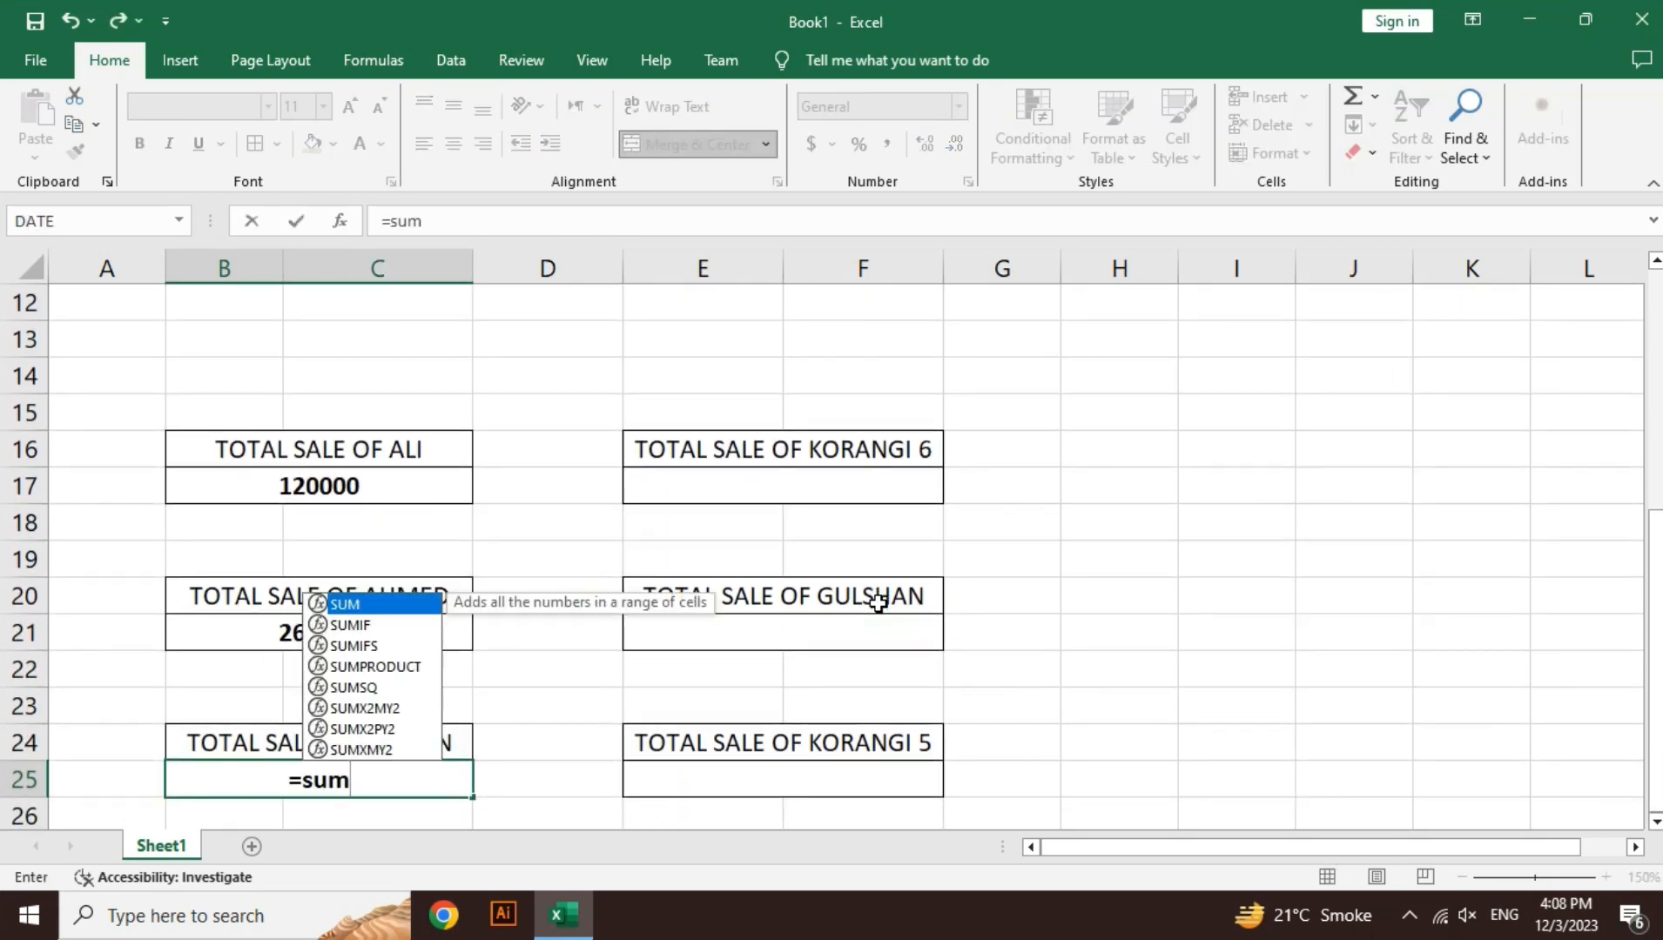
key(Down)
key(Tab)
key(Up)
key(Up)
key(Up)
key(Up)
key(Up)
key(Up)
key(Up)
key(Up)
key(Up)
key(Up)
key(Up)
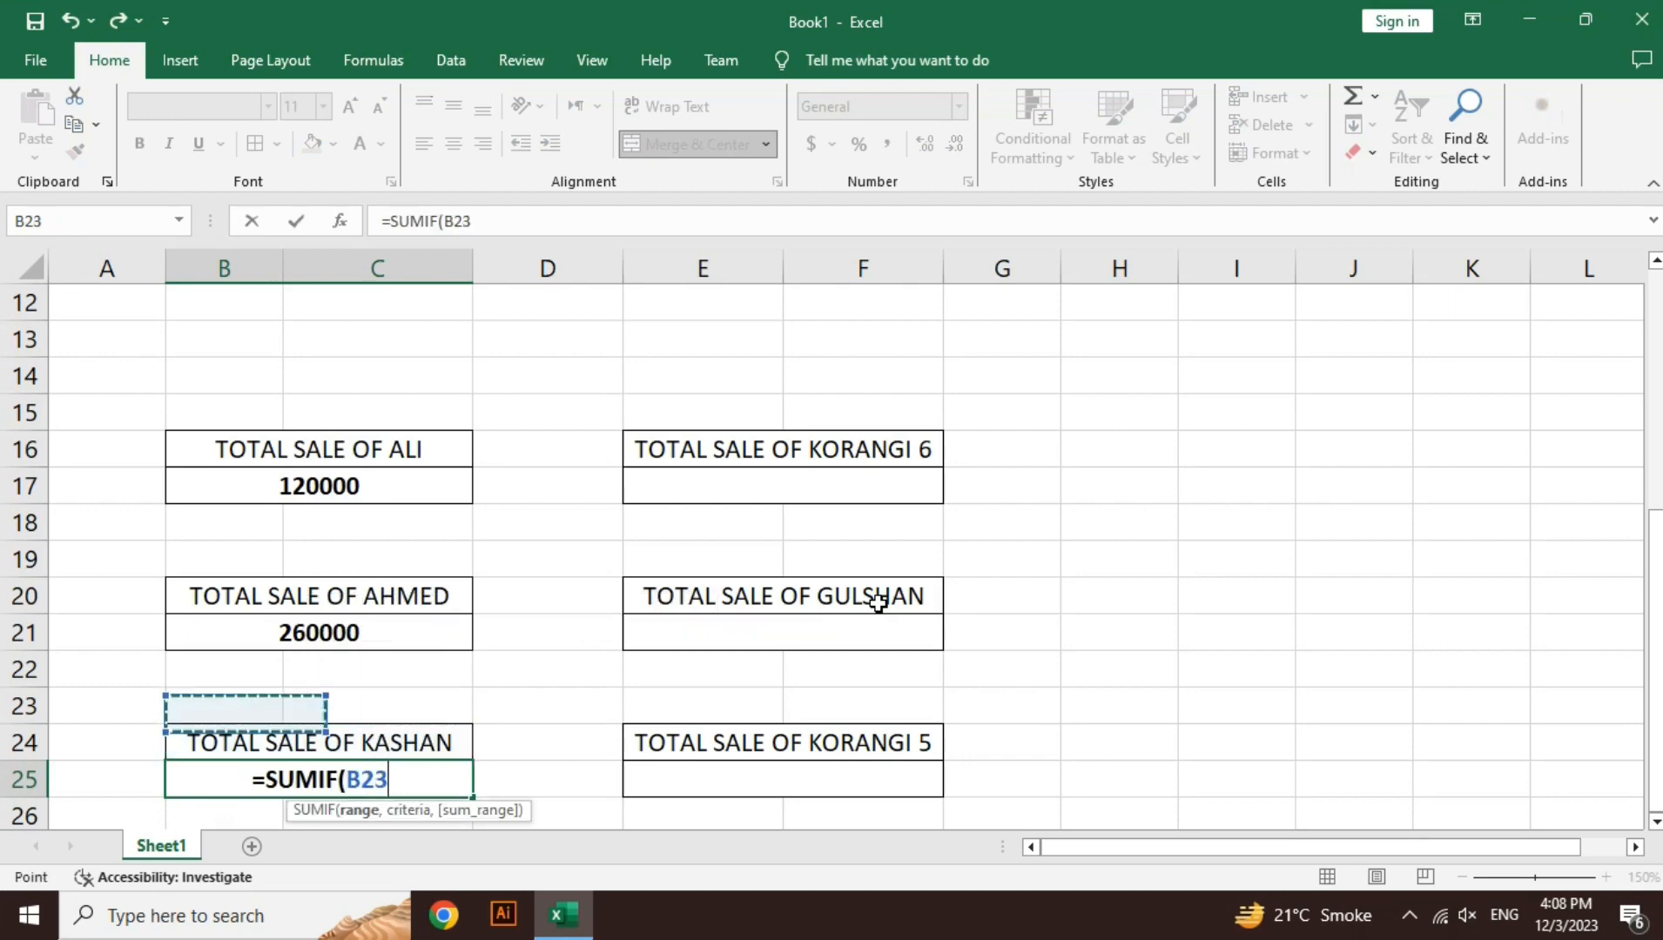
key(Up)
key(Up)
key(Up)
key(Up)
key(Up)
key(Up)
key(Up)
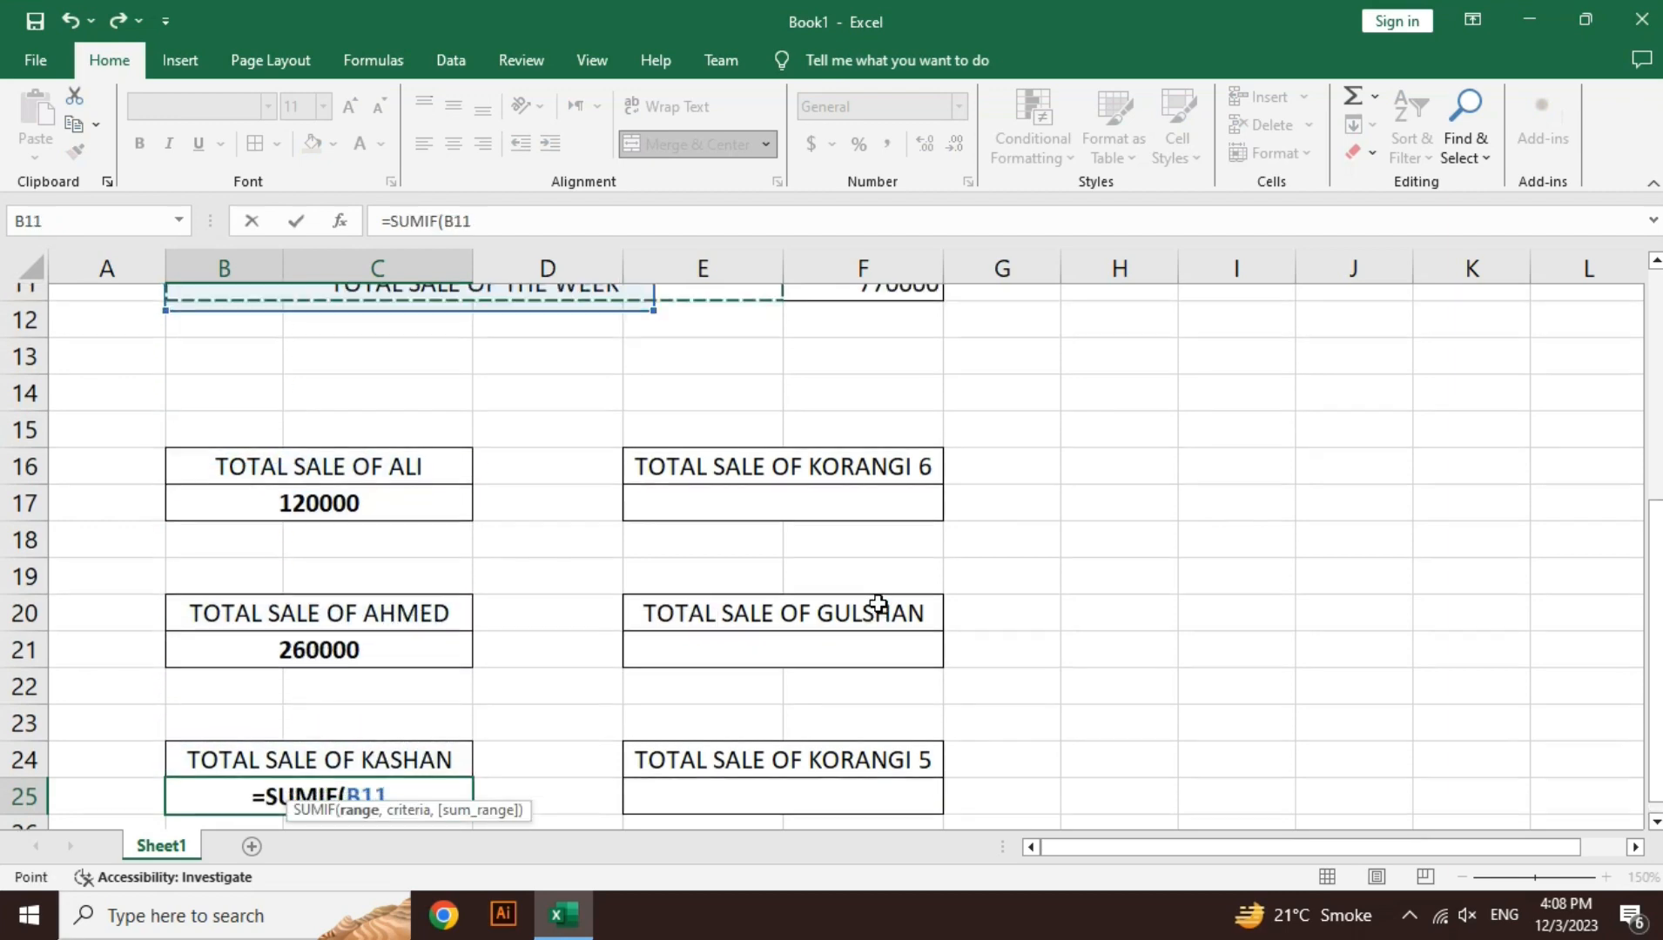
key(Up)
key(Up)
key(Up)
key(Up)
key(Up)
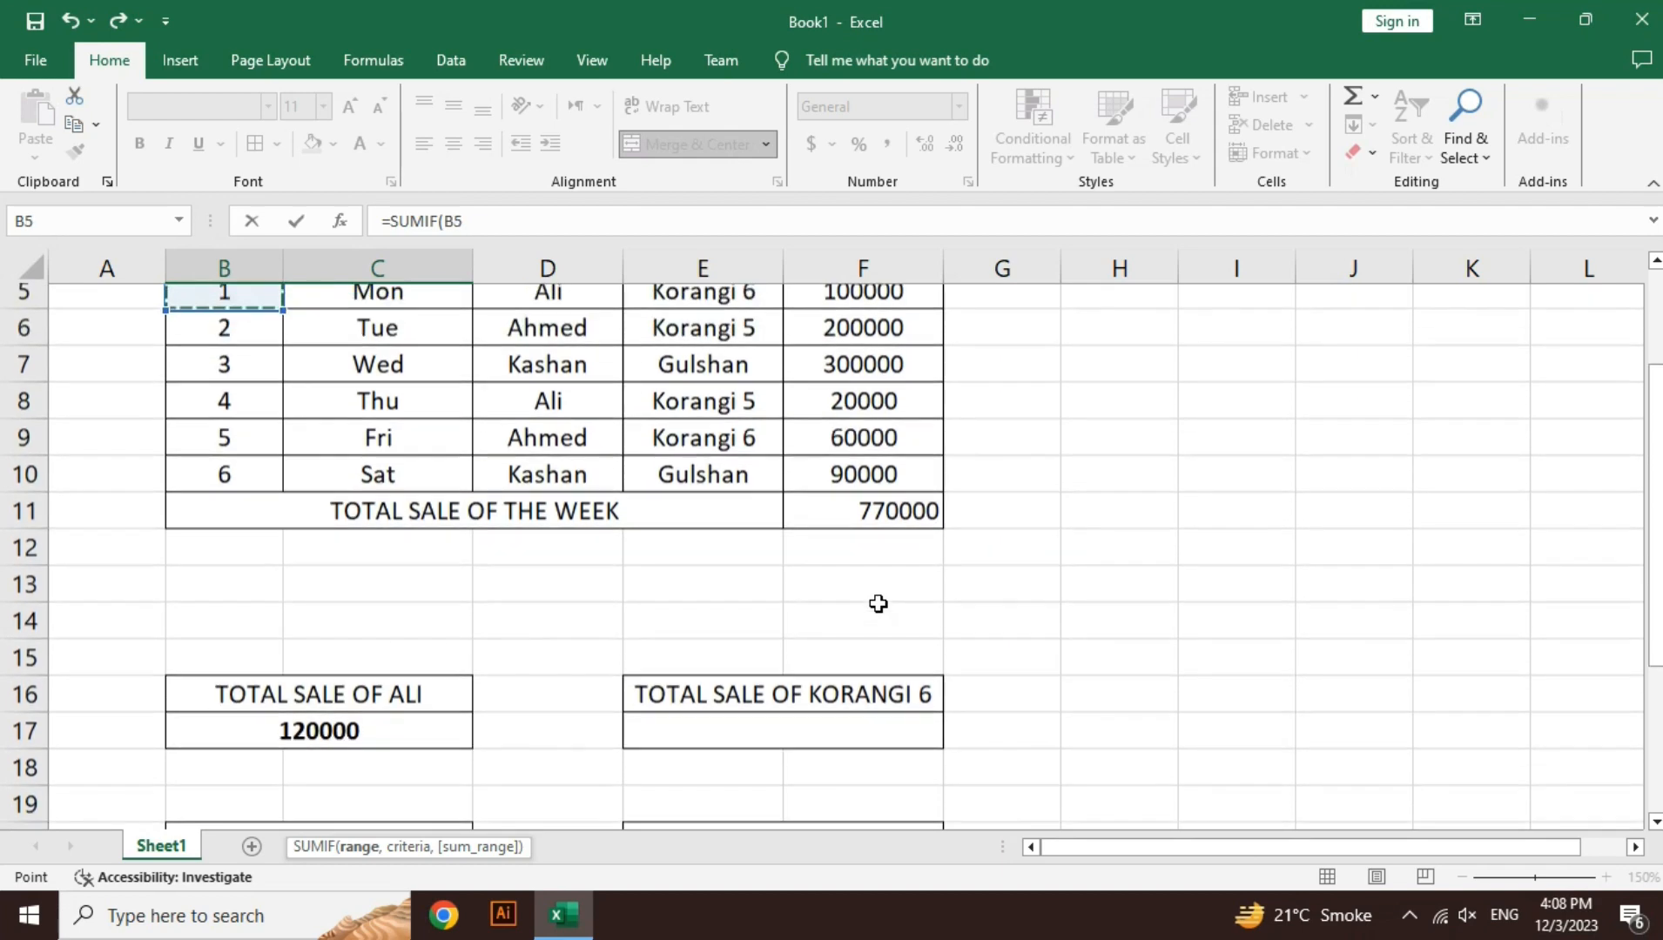
key(Escape)
- Add a trailing space after the salesperson's name in D7
key(Up)
key(Up)
key(Up)
key(Up)
key(Up)
key(Up)
key(Up)
key(Up)
key(Up)
key(Up)
key(Up)
key(Up)
key(Up)
key(Up)
key(Up)
key(Up)
key(Up)
key(Up)
key(Up)
key(Up)
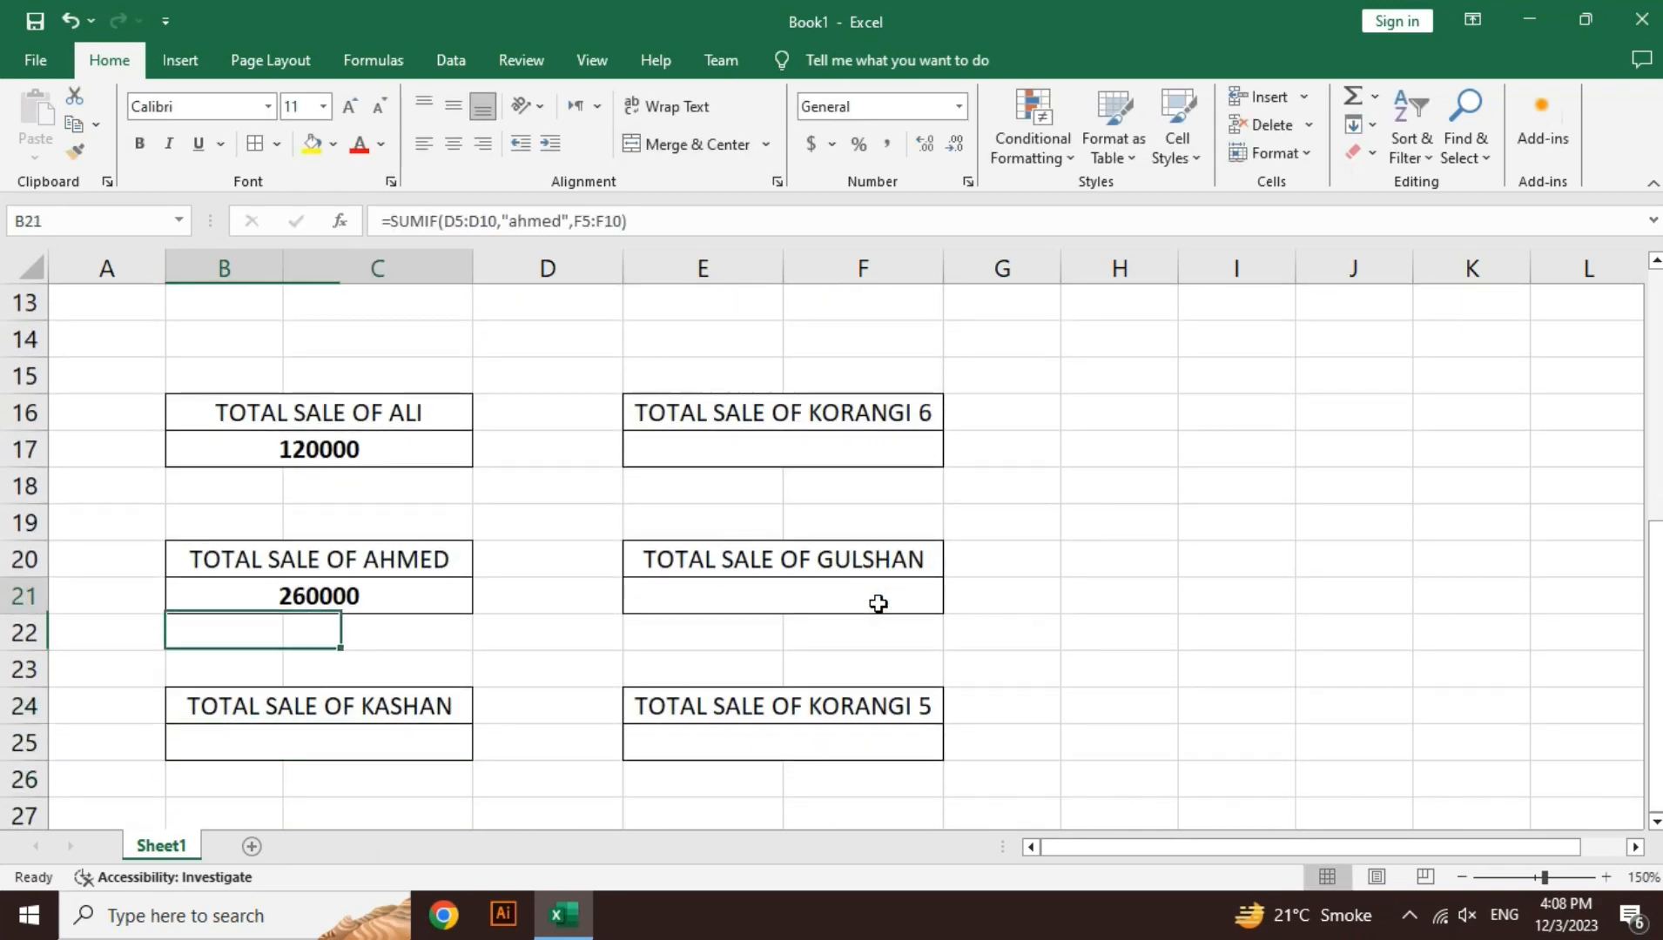
key(Down)
key(Down)
key(Down)
key(Right)
key(Right)
key(Right)
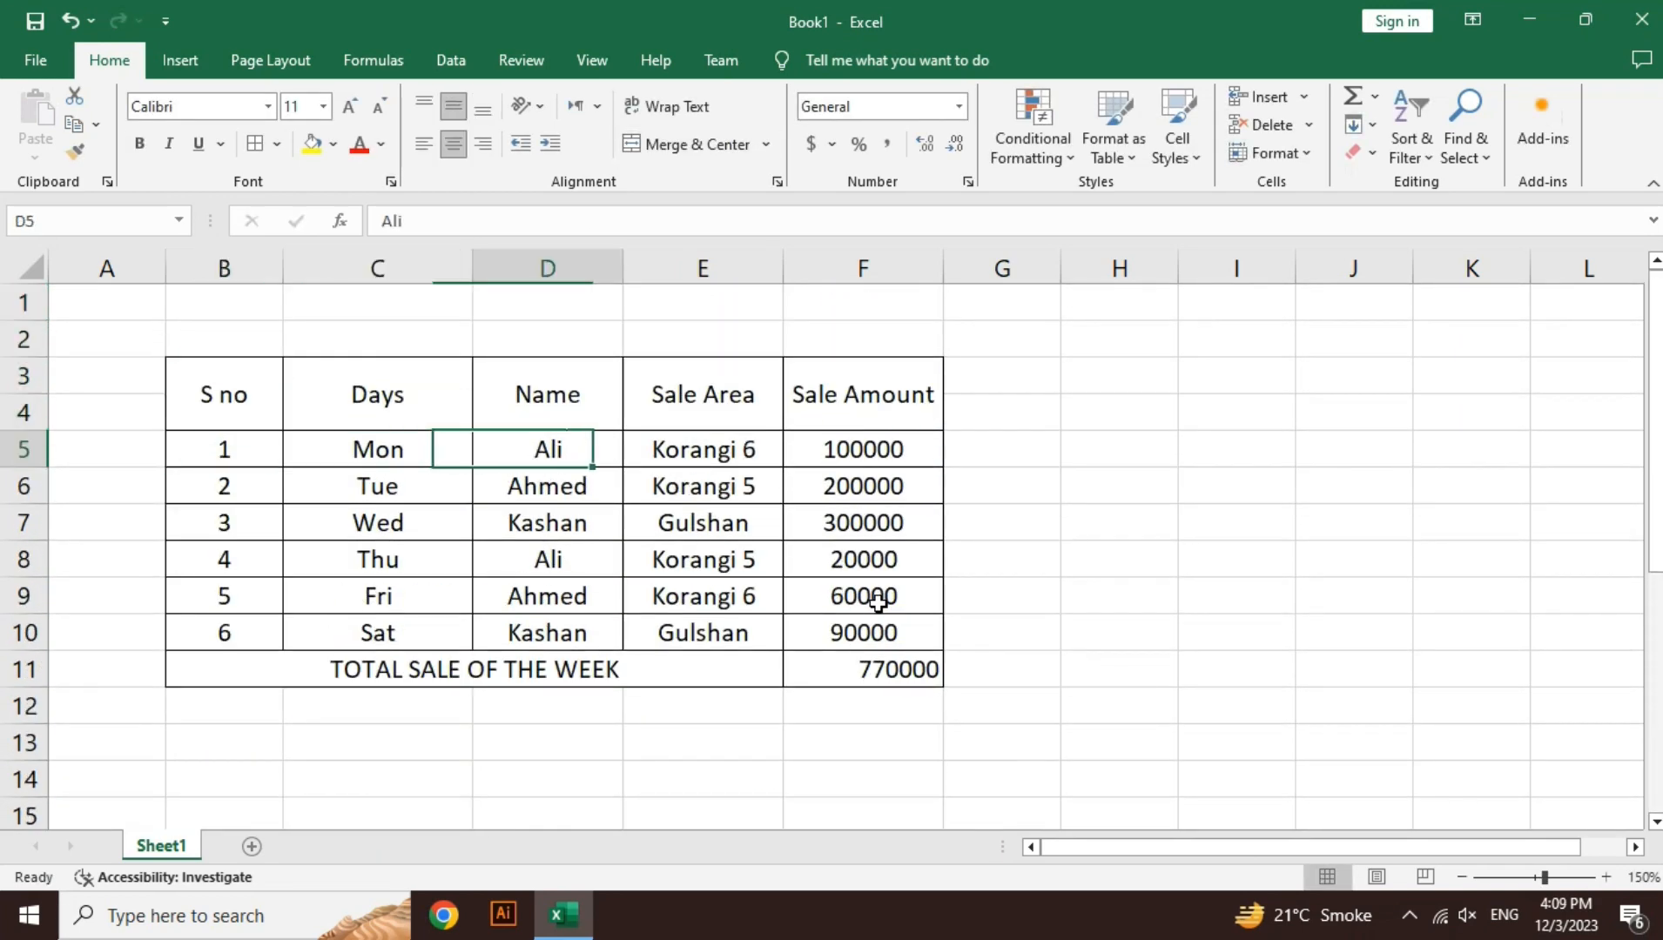
key(Left)
key(Down)
key(Down)
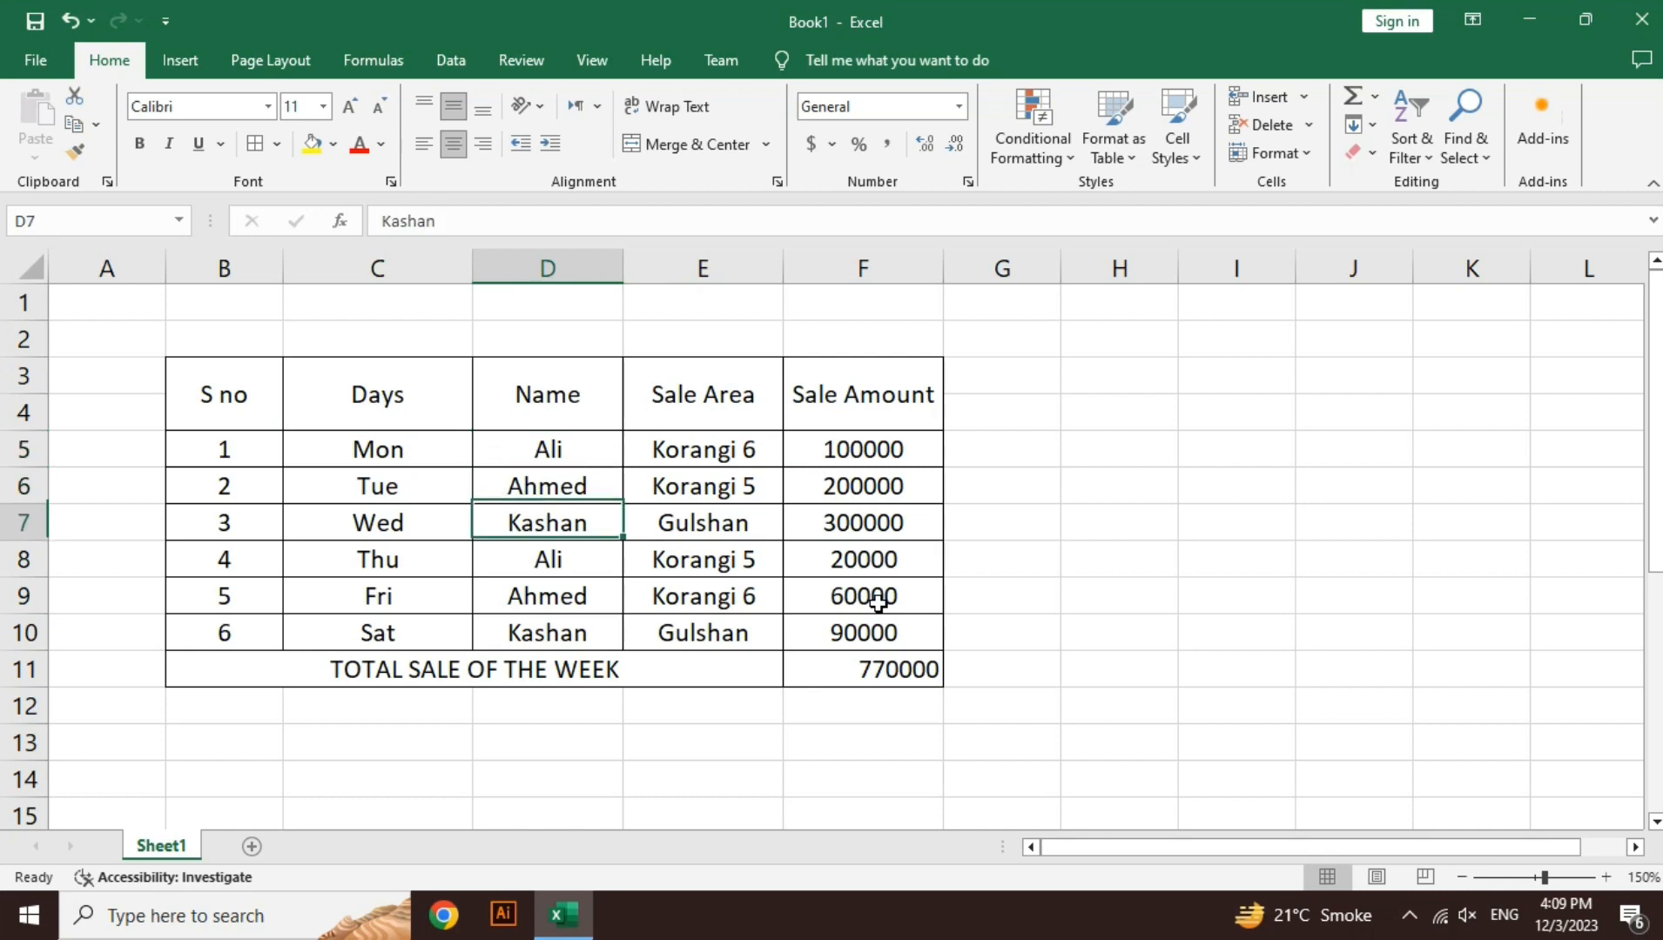
key(F2)
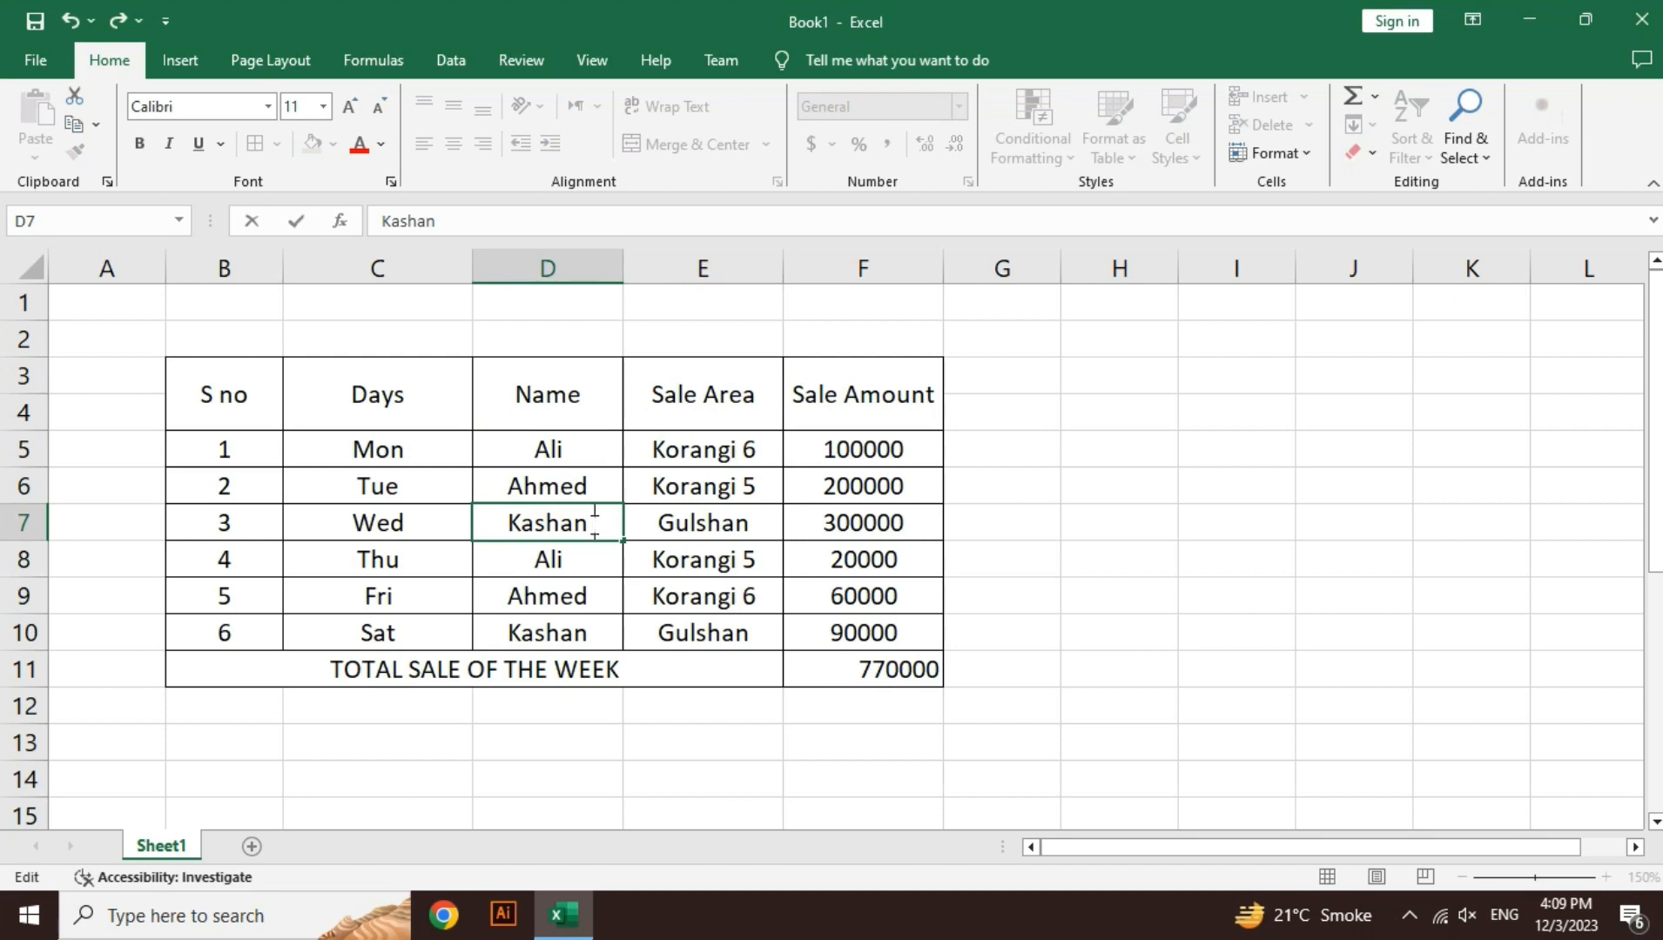
key(Return)
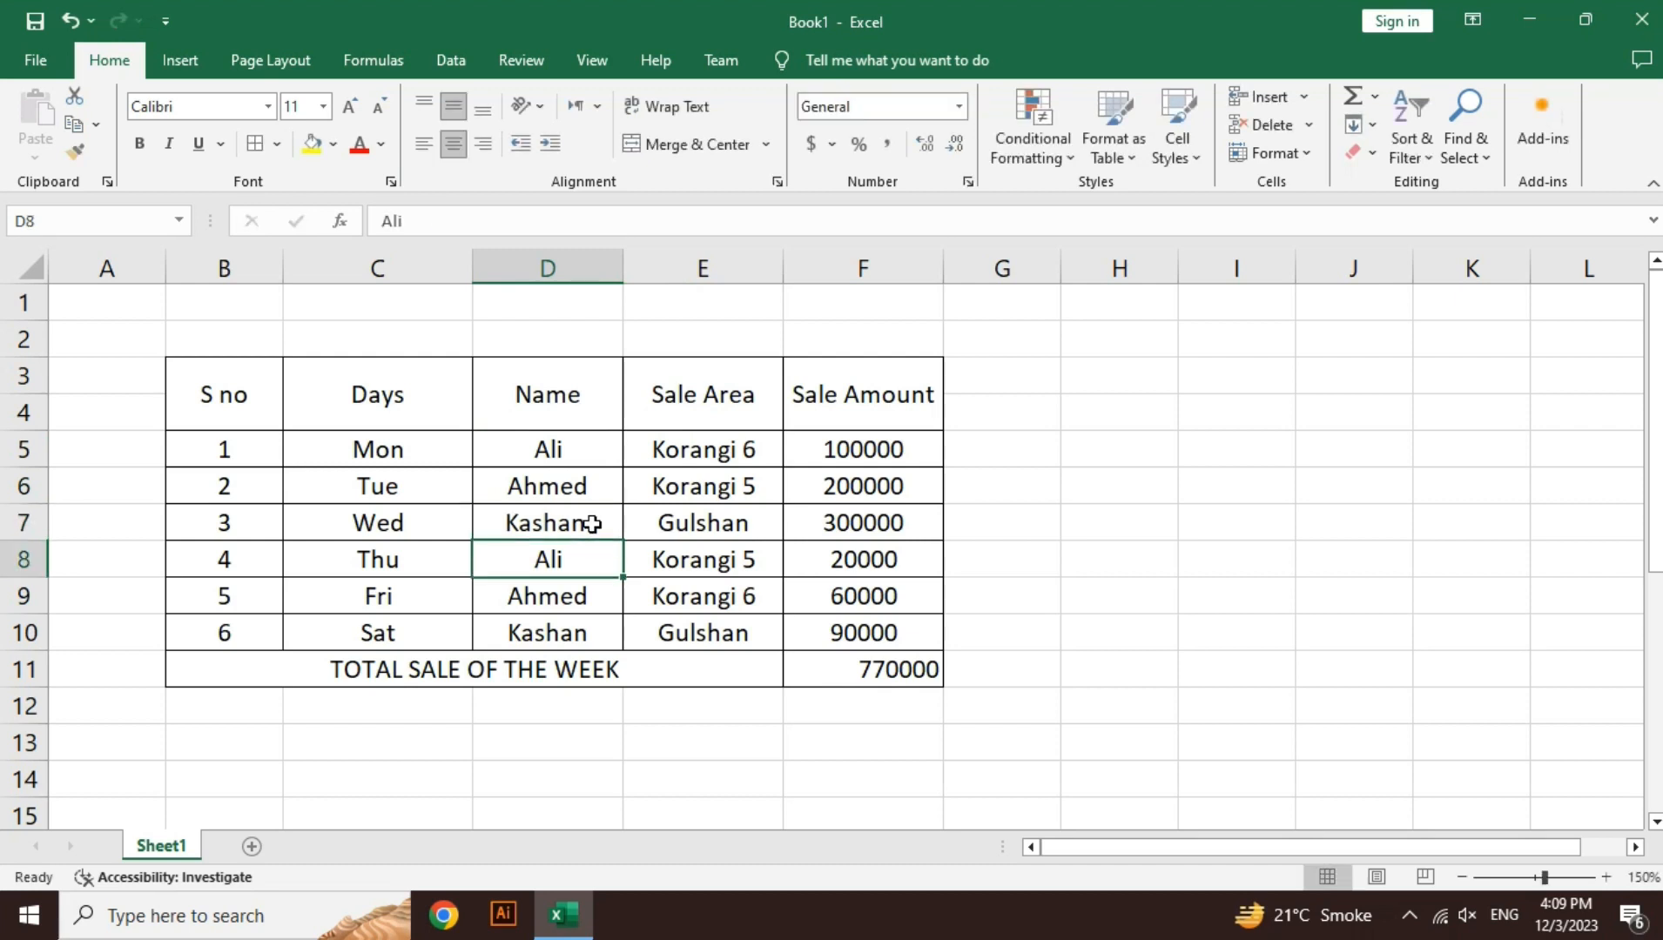
- Examine the names in D8:D10 and again in D7 for trailing spaces
key(F2)
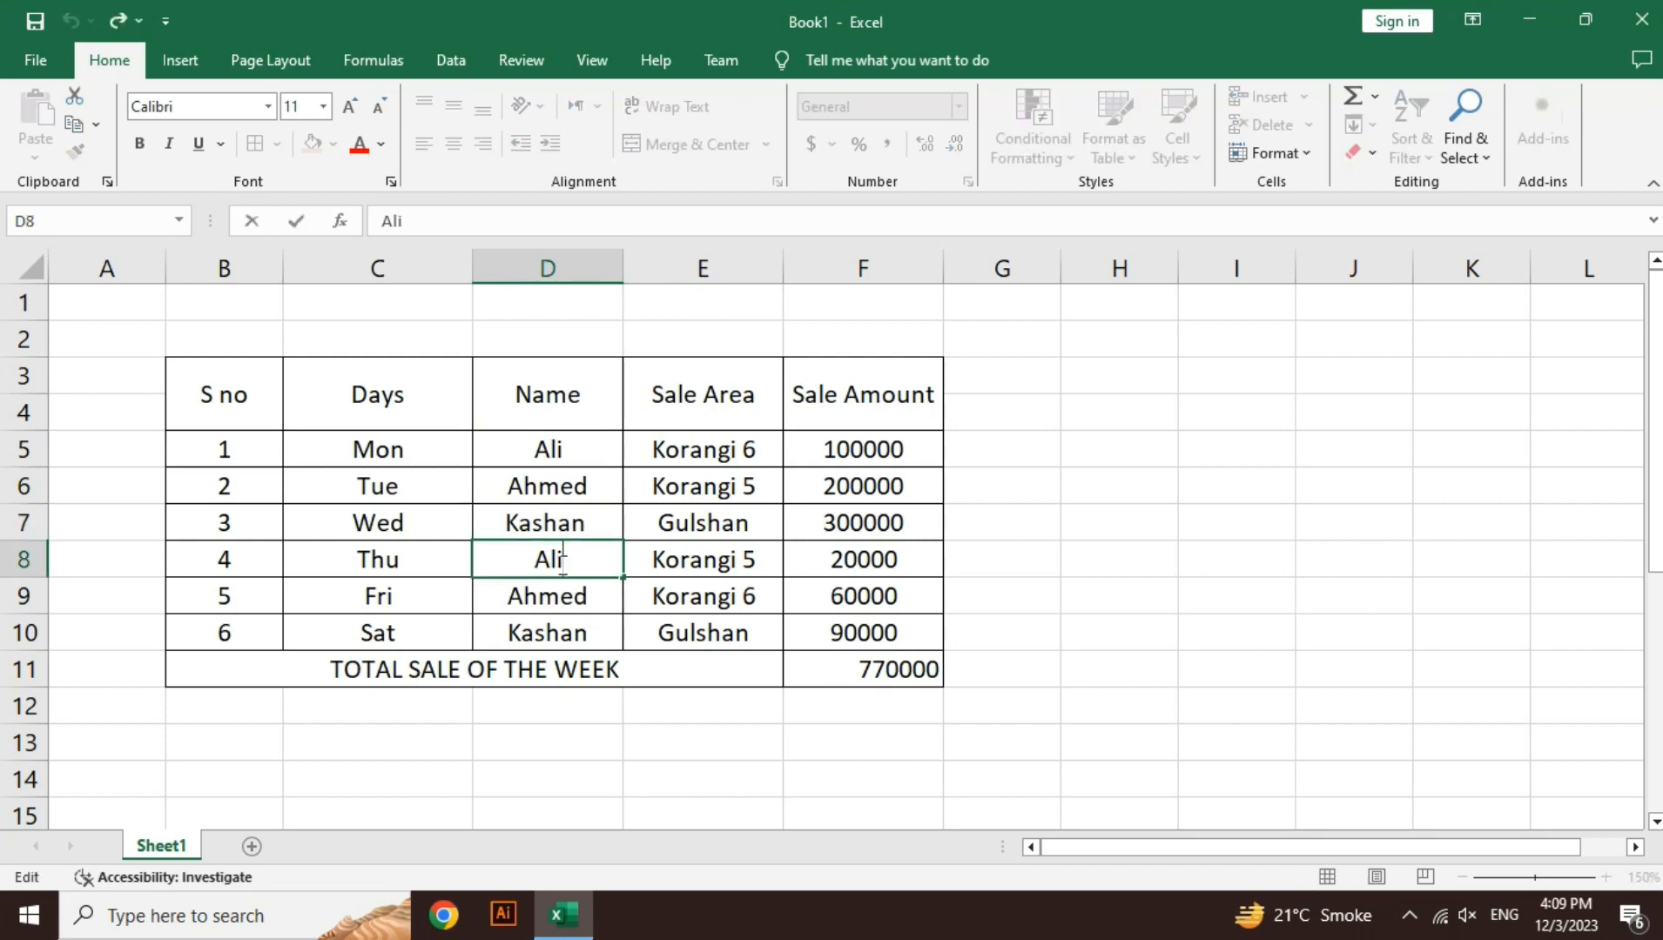
key(Return)
key(F2)
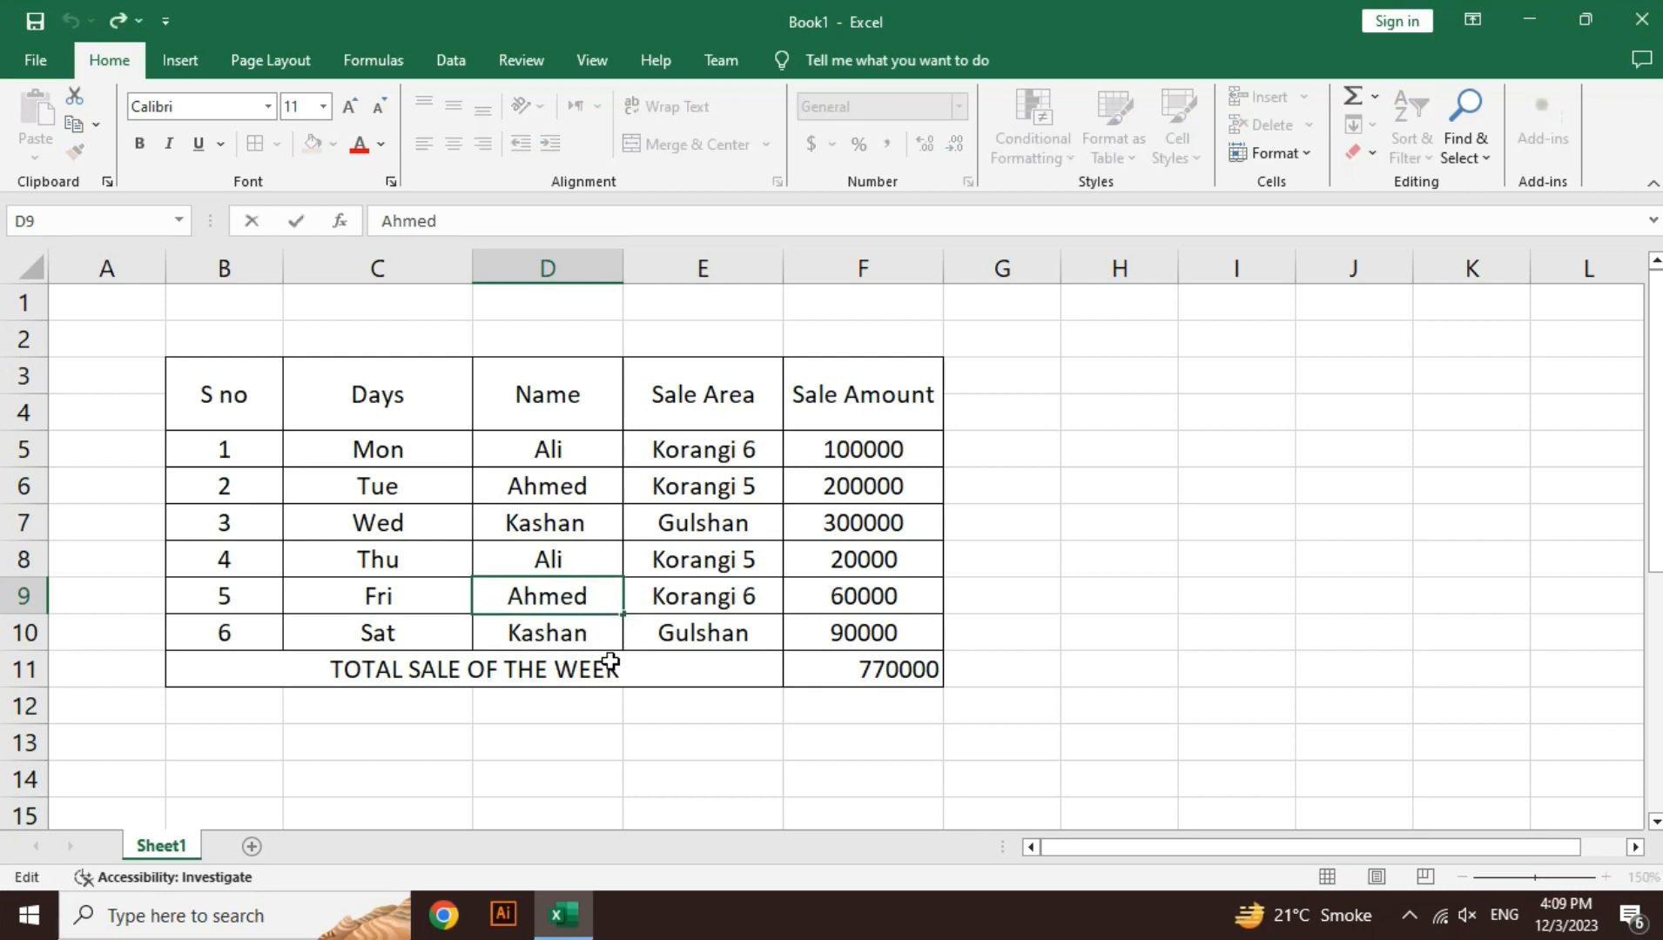
key(Return)
key(F2)
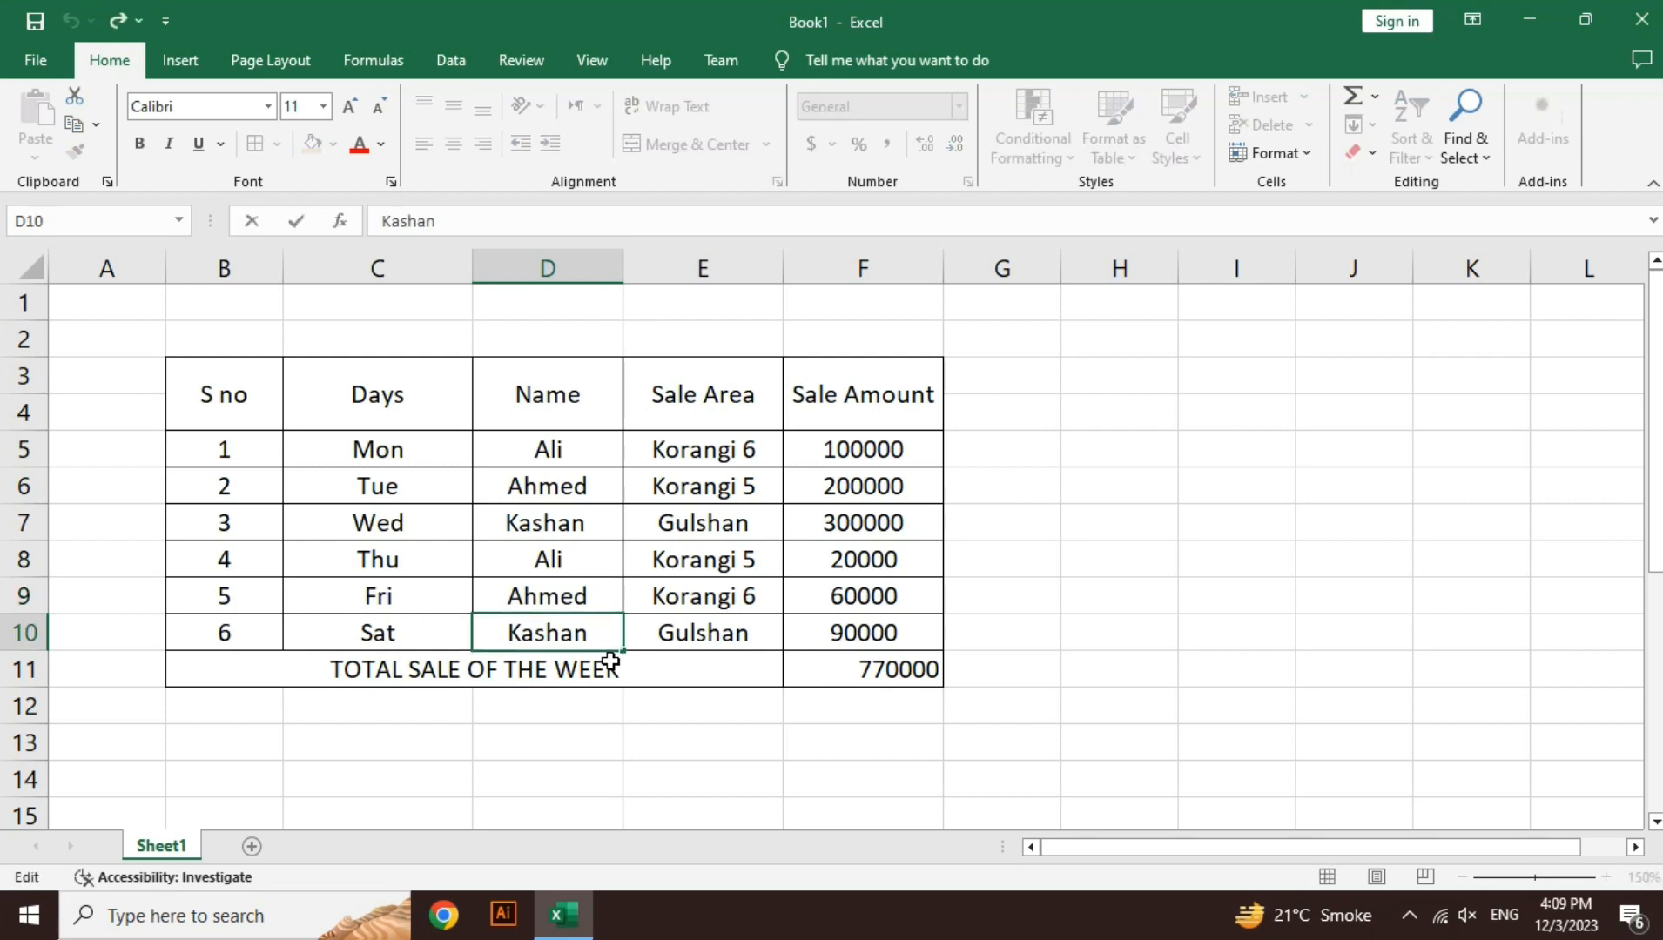
key(Escape)
key(Up)
key(Up)
key(Up)
key(F2)
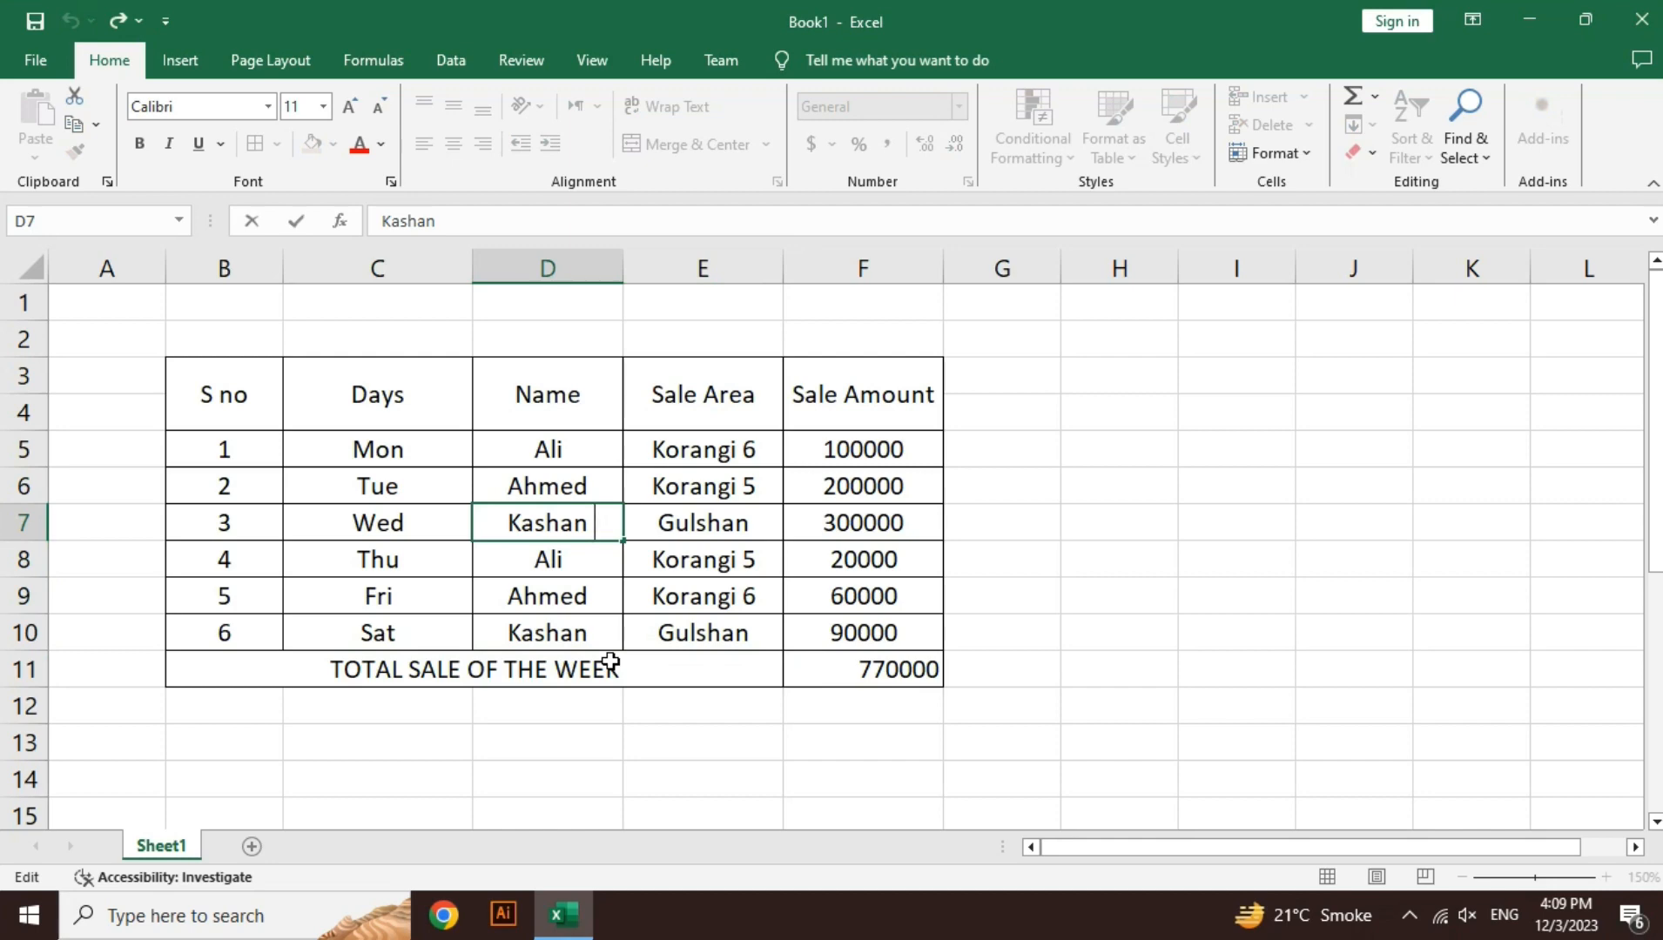
key(Escape)
- Start a SUMIF formula in B25 for the third salesperson's total, using the names in D5:D10 as the range
key(Down)
key(Down)
key(Down)
key(Down)
key(Down)
key(Down)
key(Down)
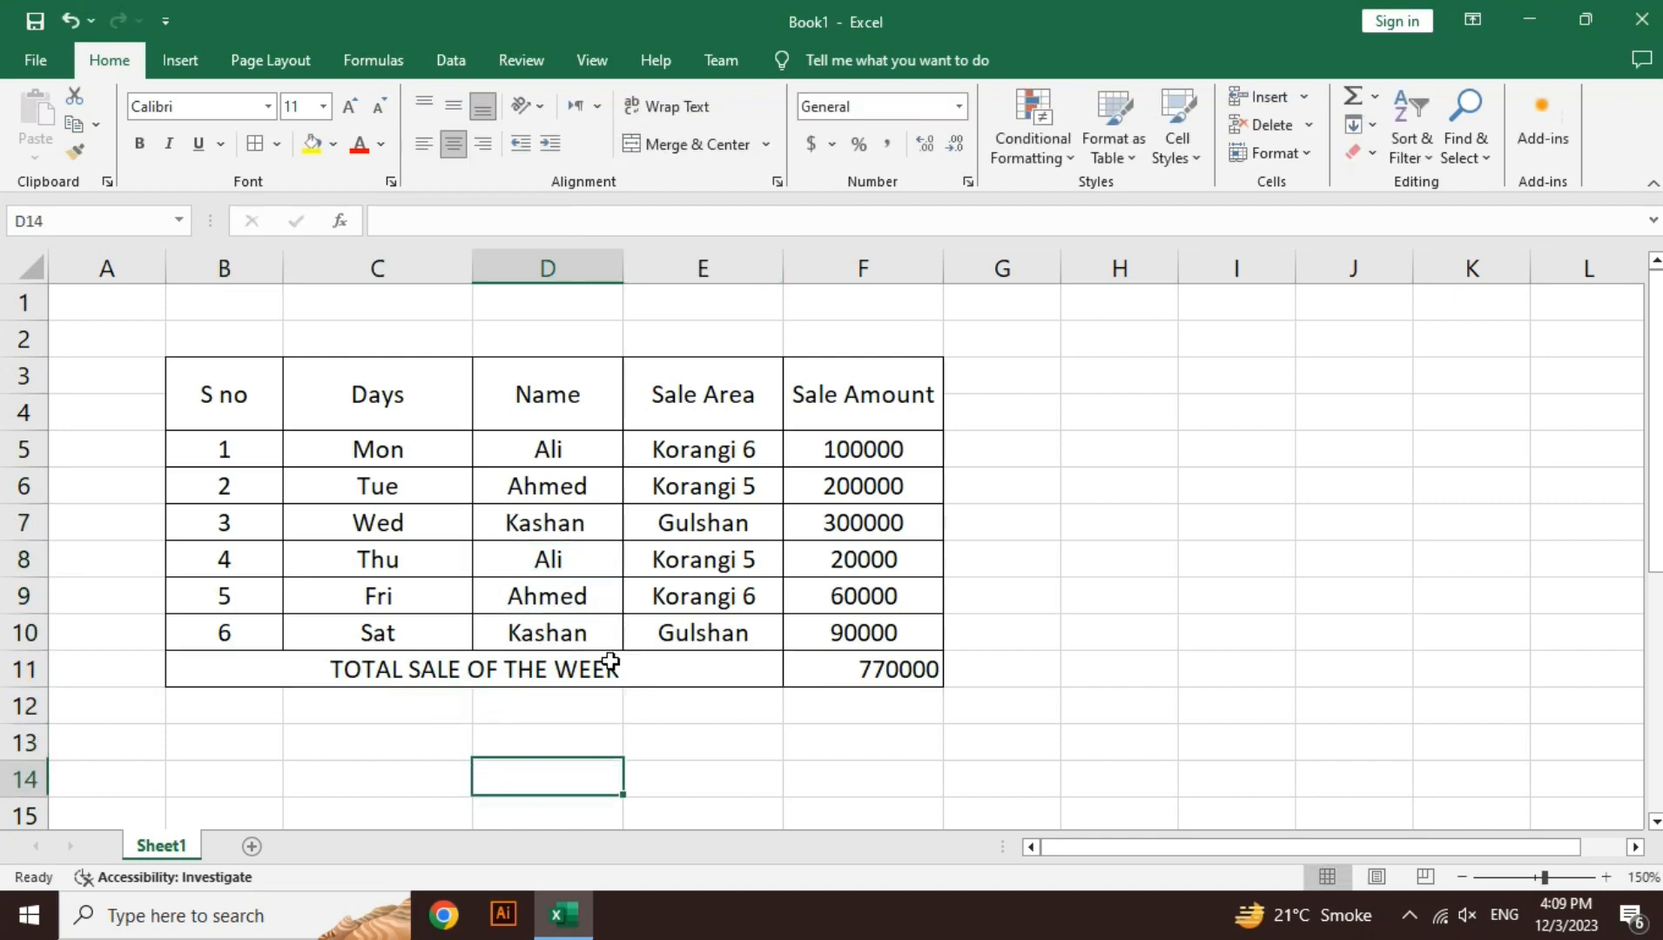
key(Down)
key(Down)
key(Down)
key(Down)
key(Down)
key(Down)
key(Down)
key(Down)
key(Down)
key(Down)
key(Down)
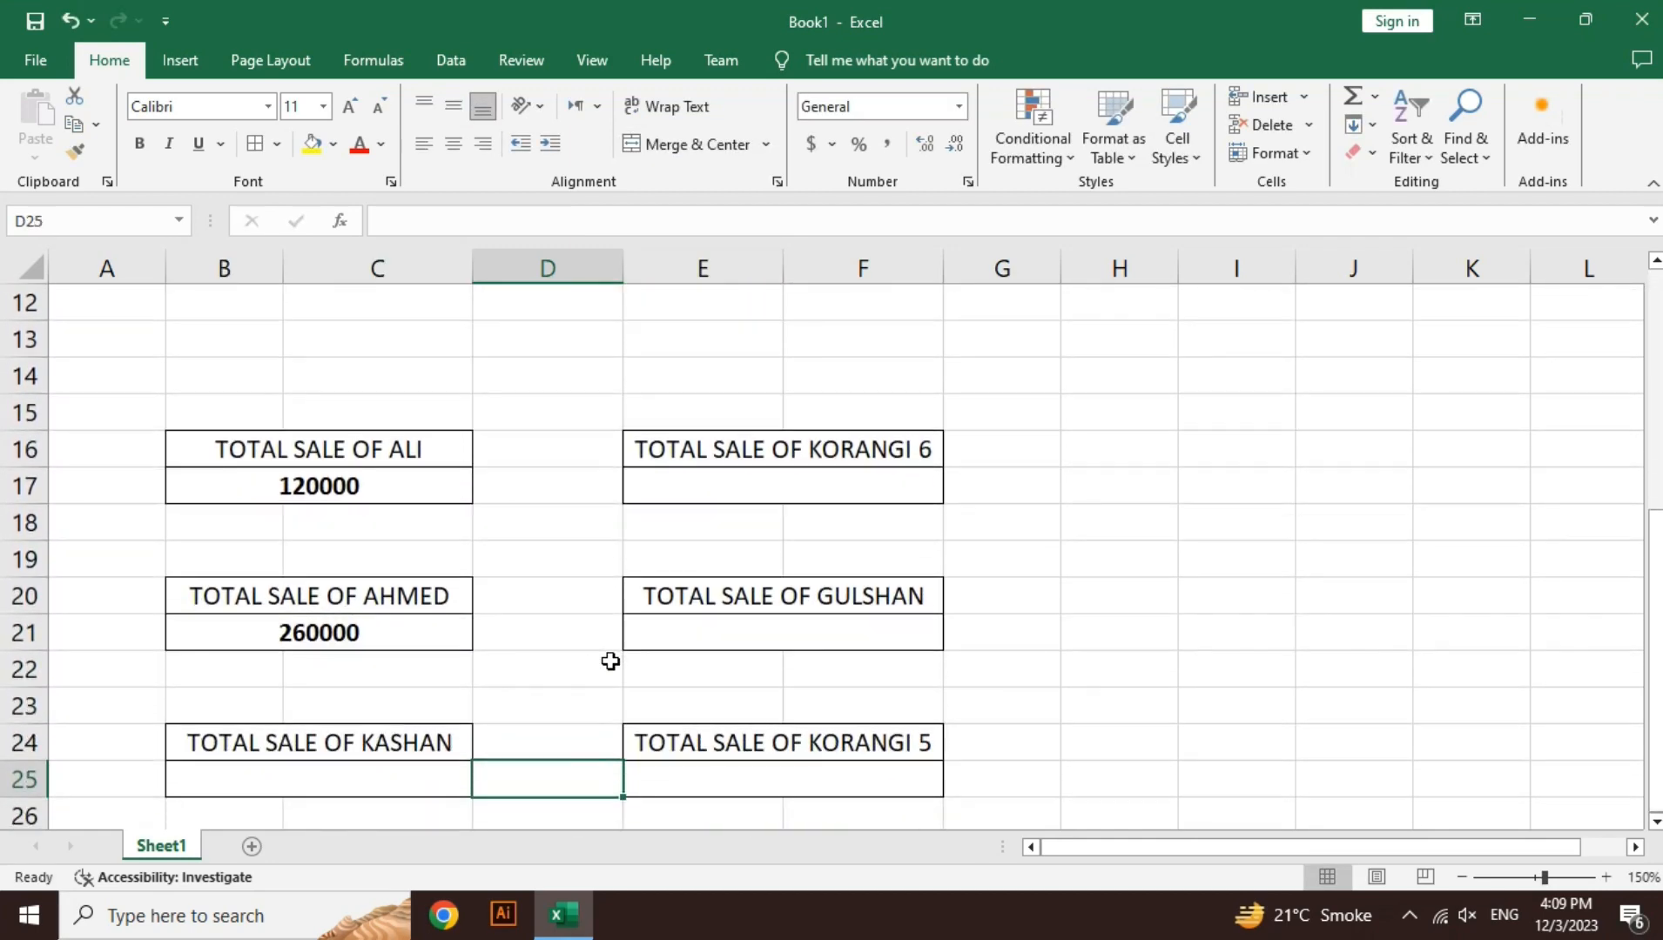
key(Left)
text(=sum)
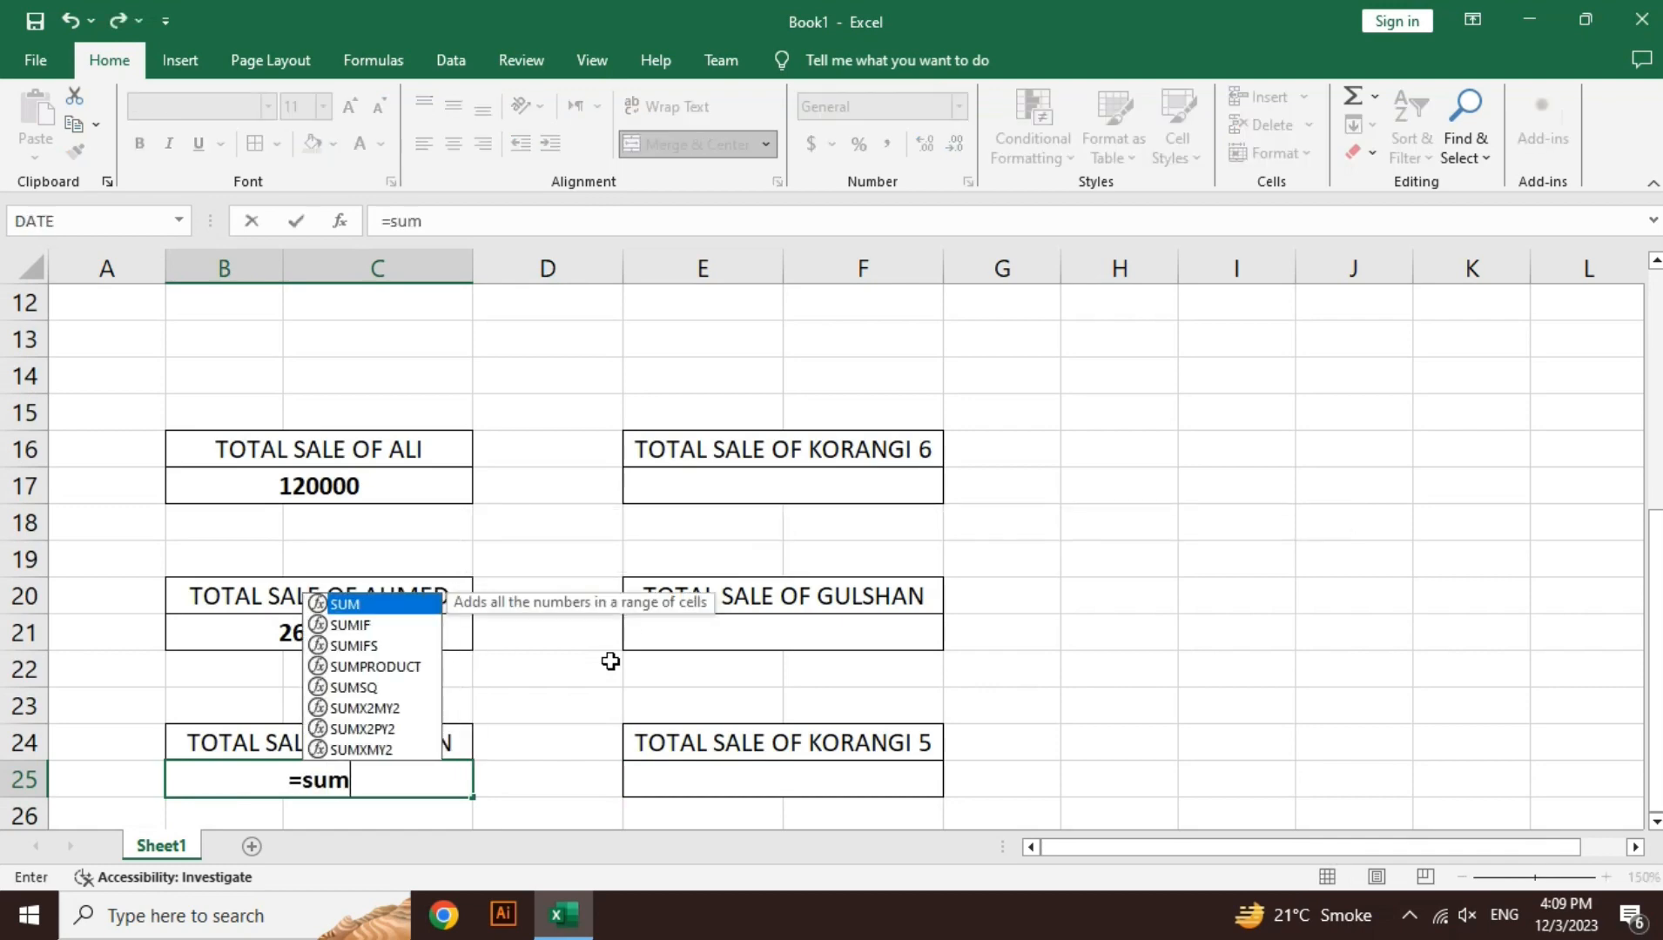
key(Down)
key(Tab)
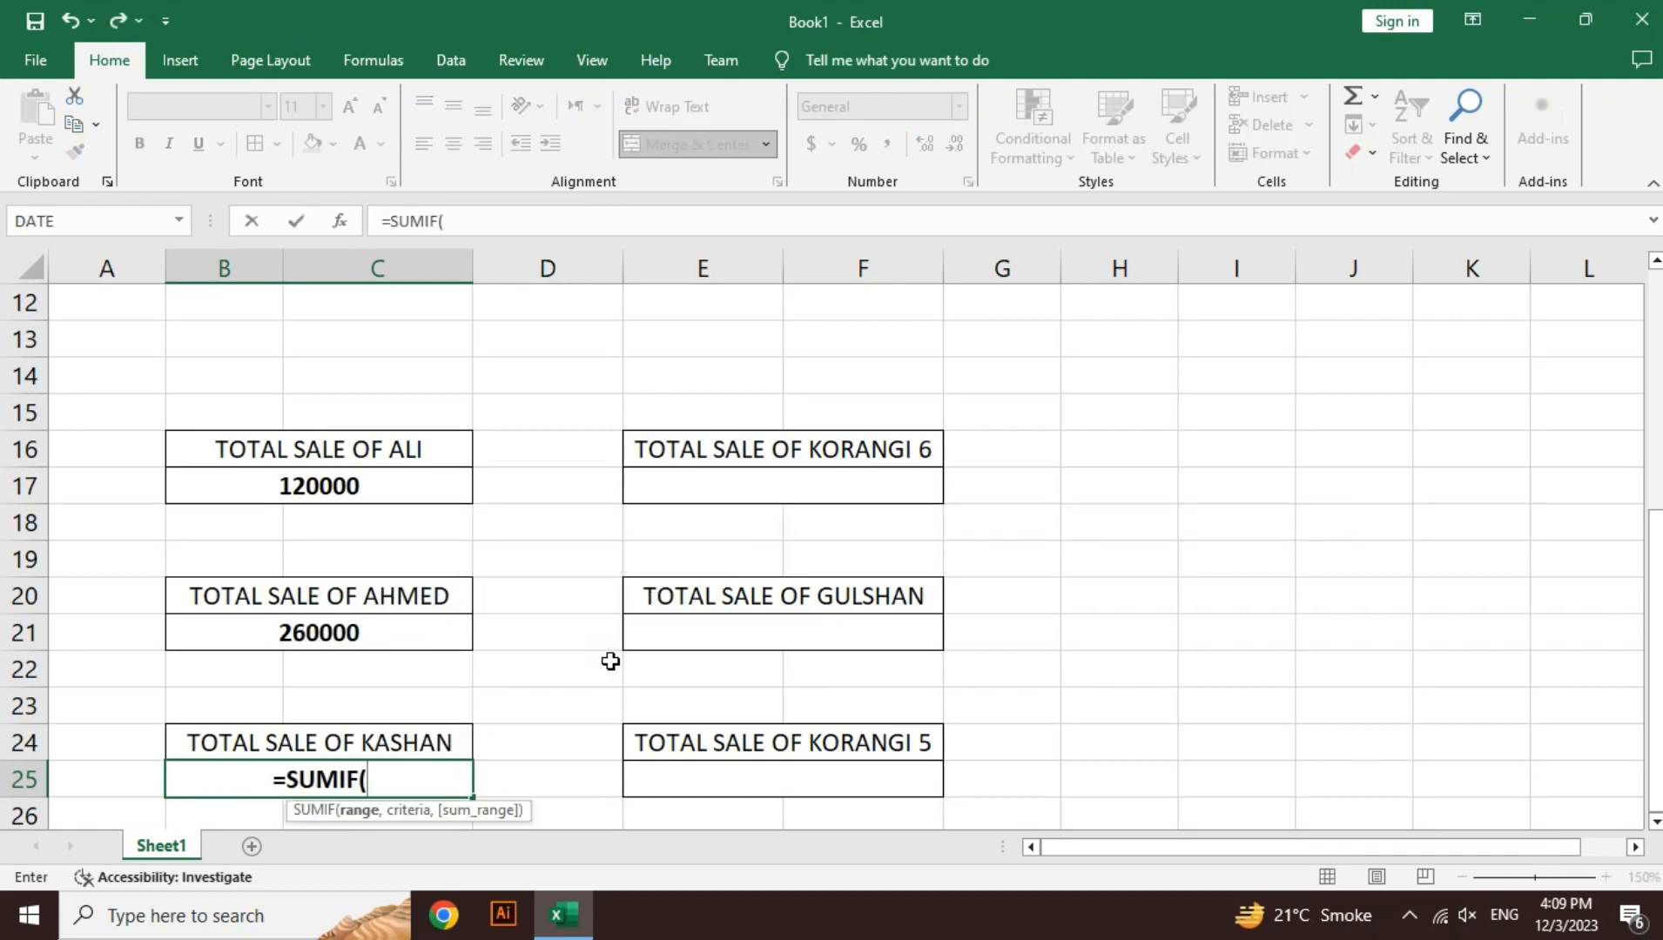
key(Up)
key(Up)
key(Up)
key(Up)
key(Up)
key(Up)
key(Up)
key(Up)
key(Up)
key(Up)
key(Up)
key(Up)
key(Up)
key(Up)
key(Up)
key(Up)
key(Up)
key(Up)
key(Up)
key(Up)
key(Up)
key(Up)
key(Up)
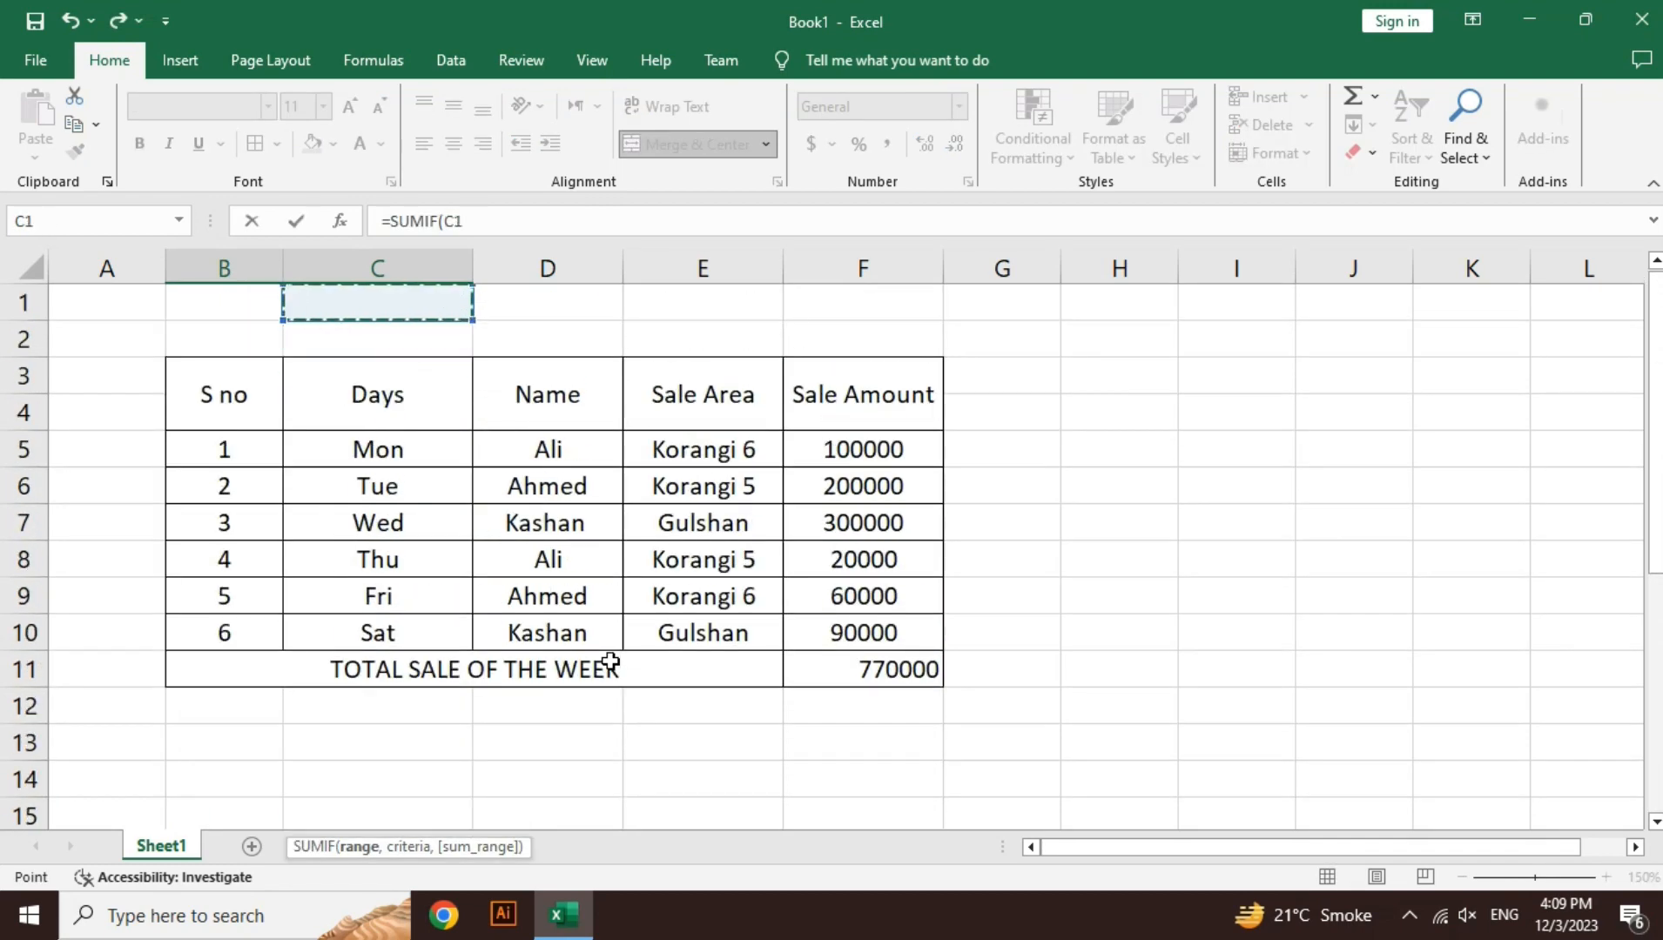
key(Right)
key(Down)
key(Down)
key(Down)
key(Down)
key(Up)
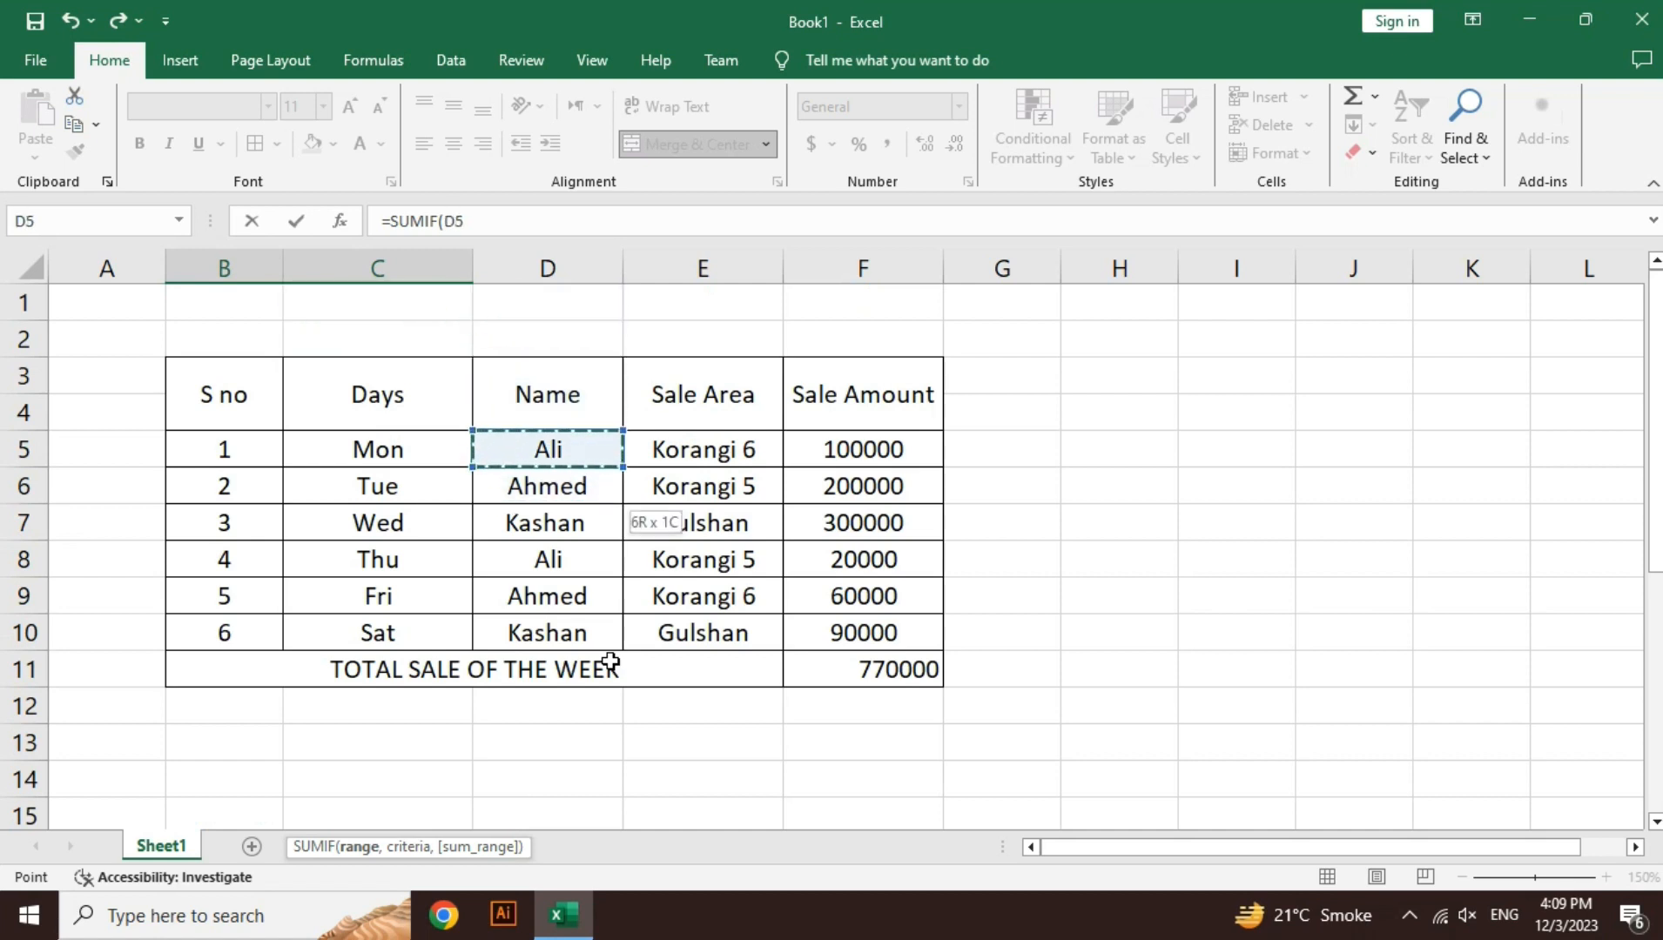
key(shift+Down)
key(shift+Down)
key(shift+Down)
key(shift+Down)
key(shift+Down)
text(,)
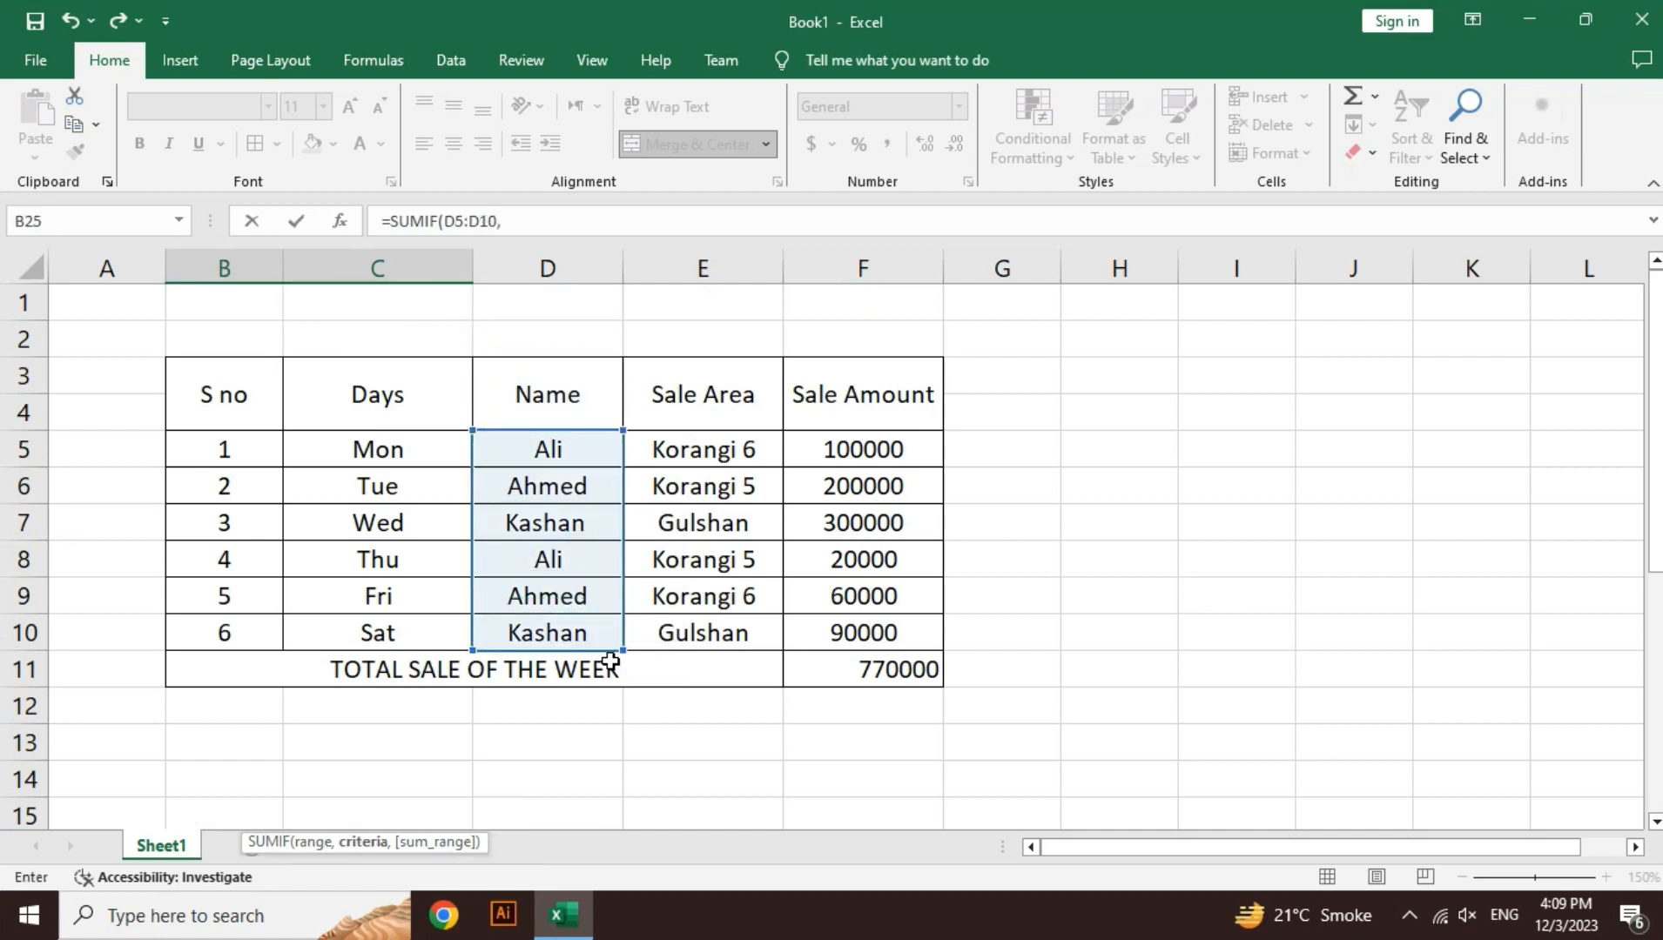
- Complete the SUMIF in B25 with the third salesperson's name in quotes as the criteria and F5:F10 as the sum range
text(")
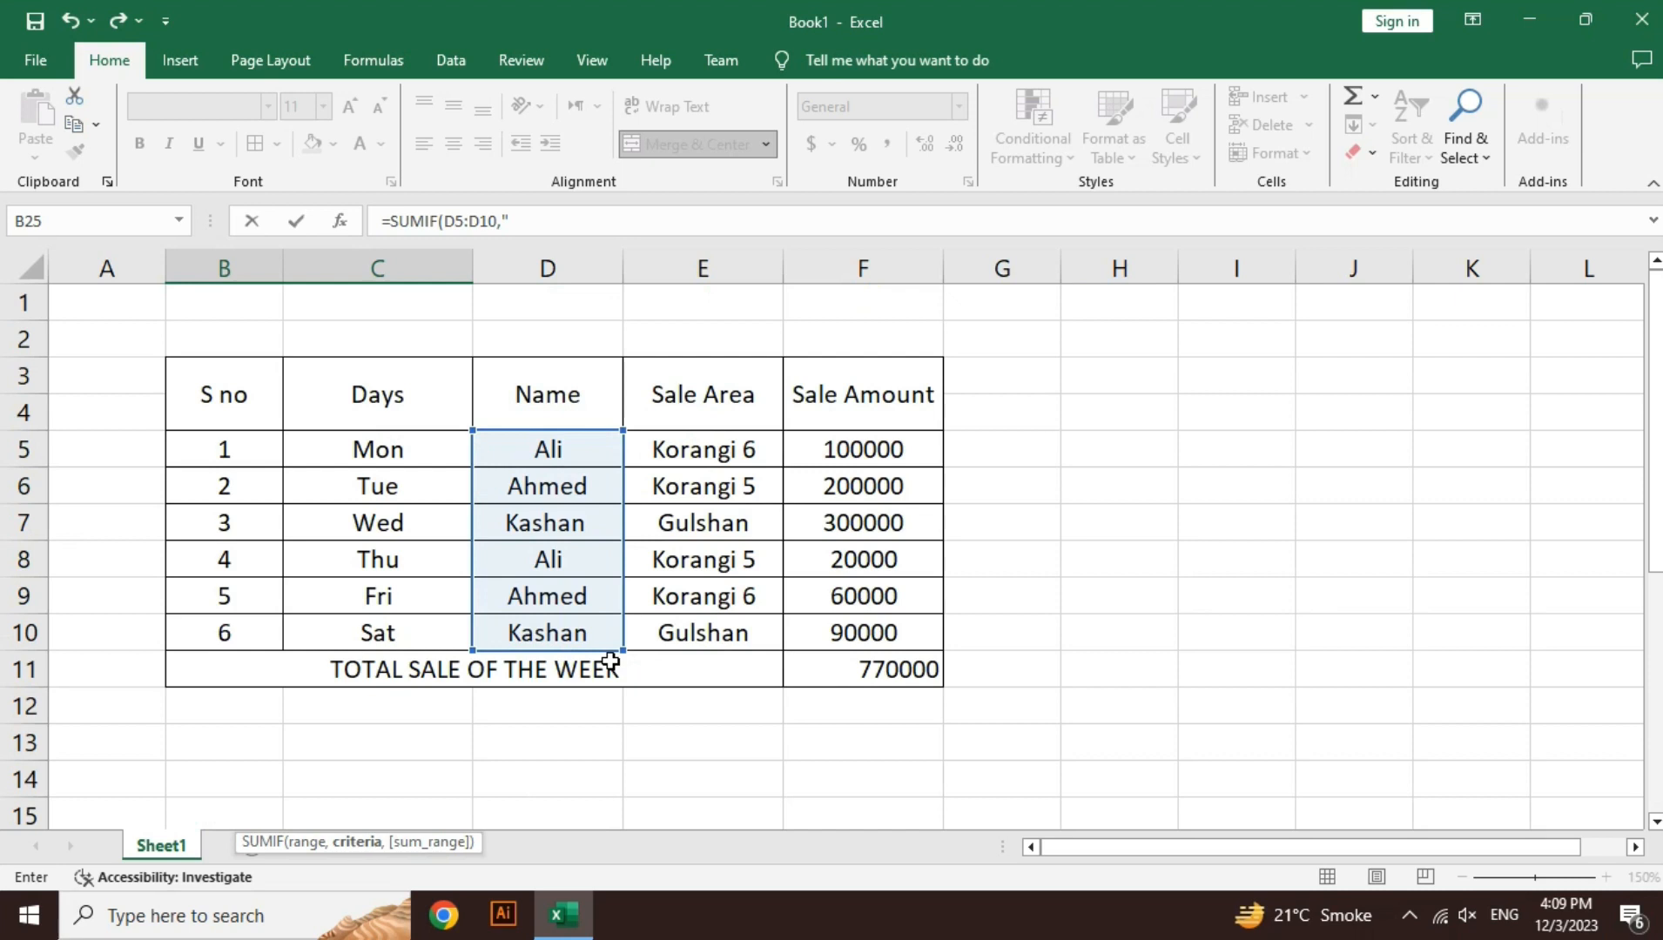
text(kashan)
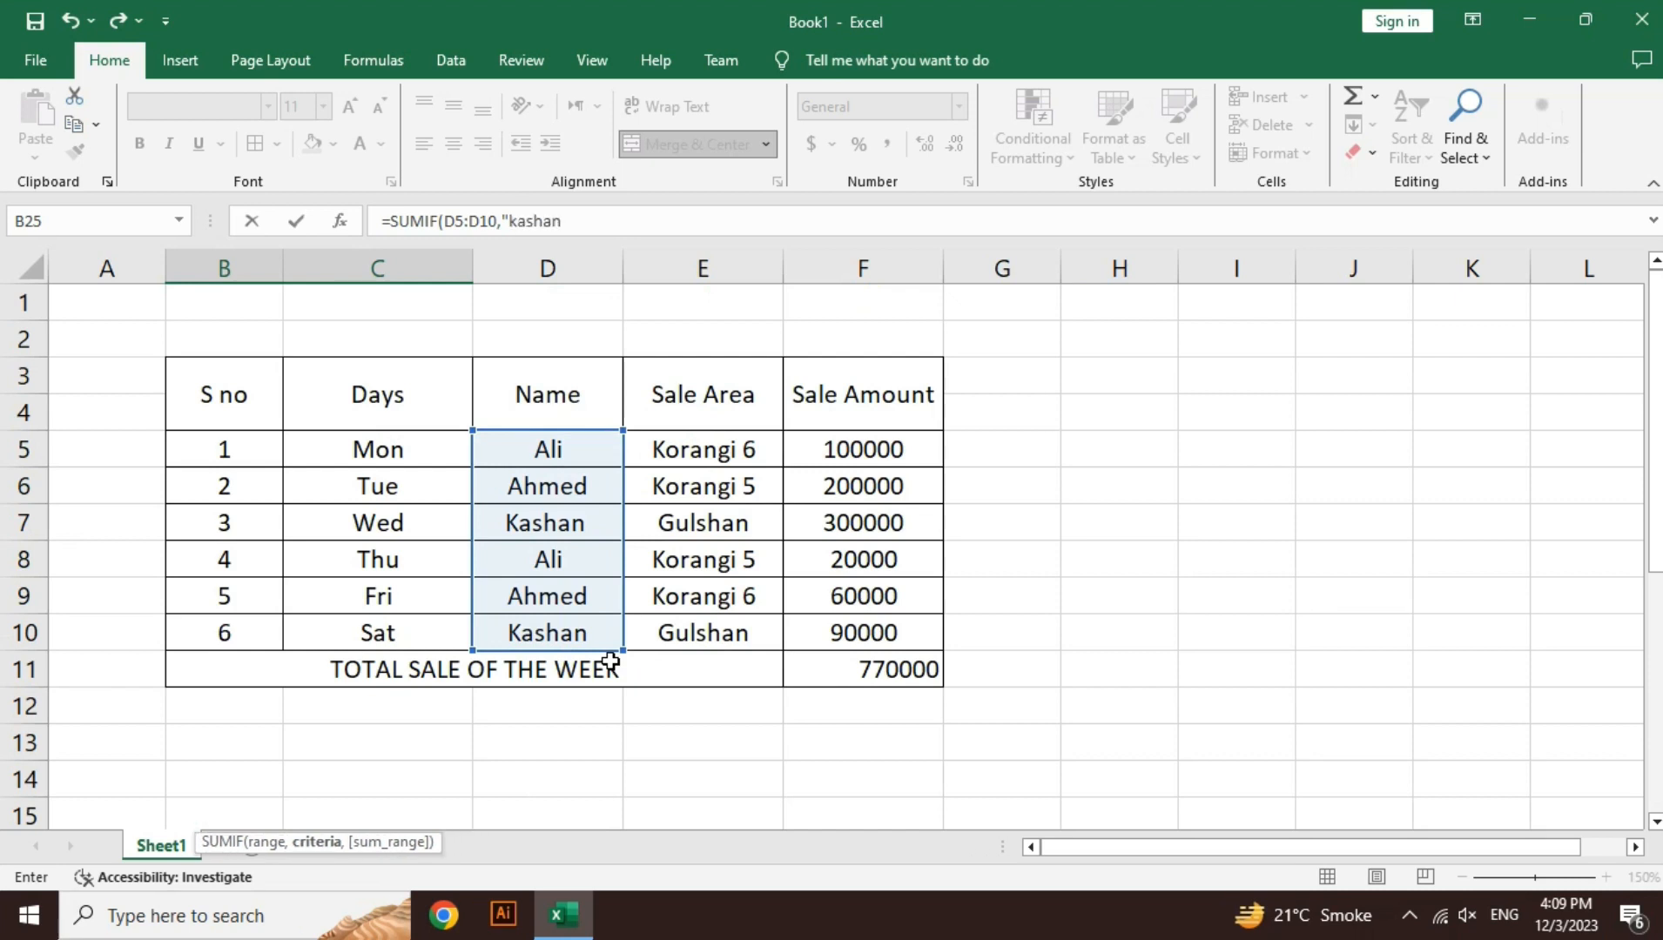
text(")
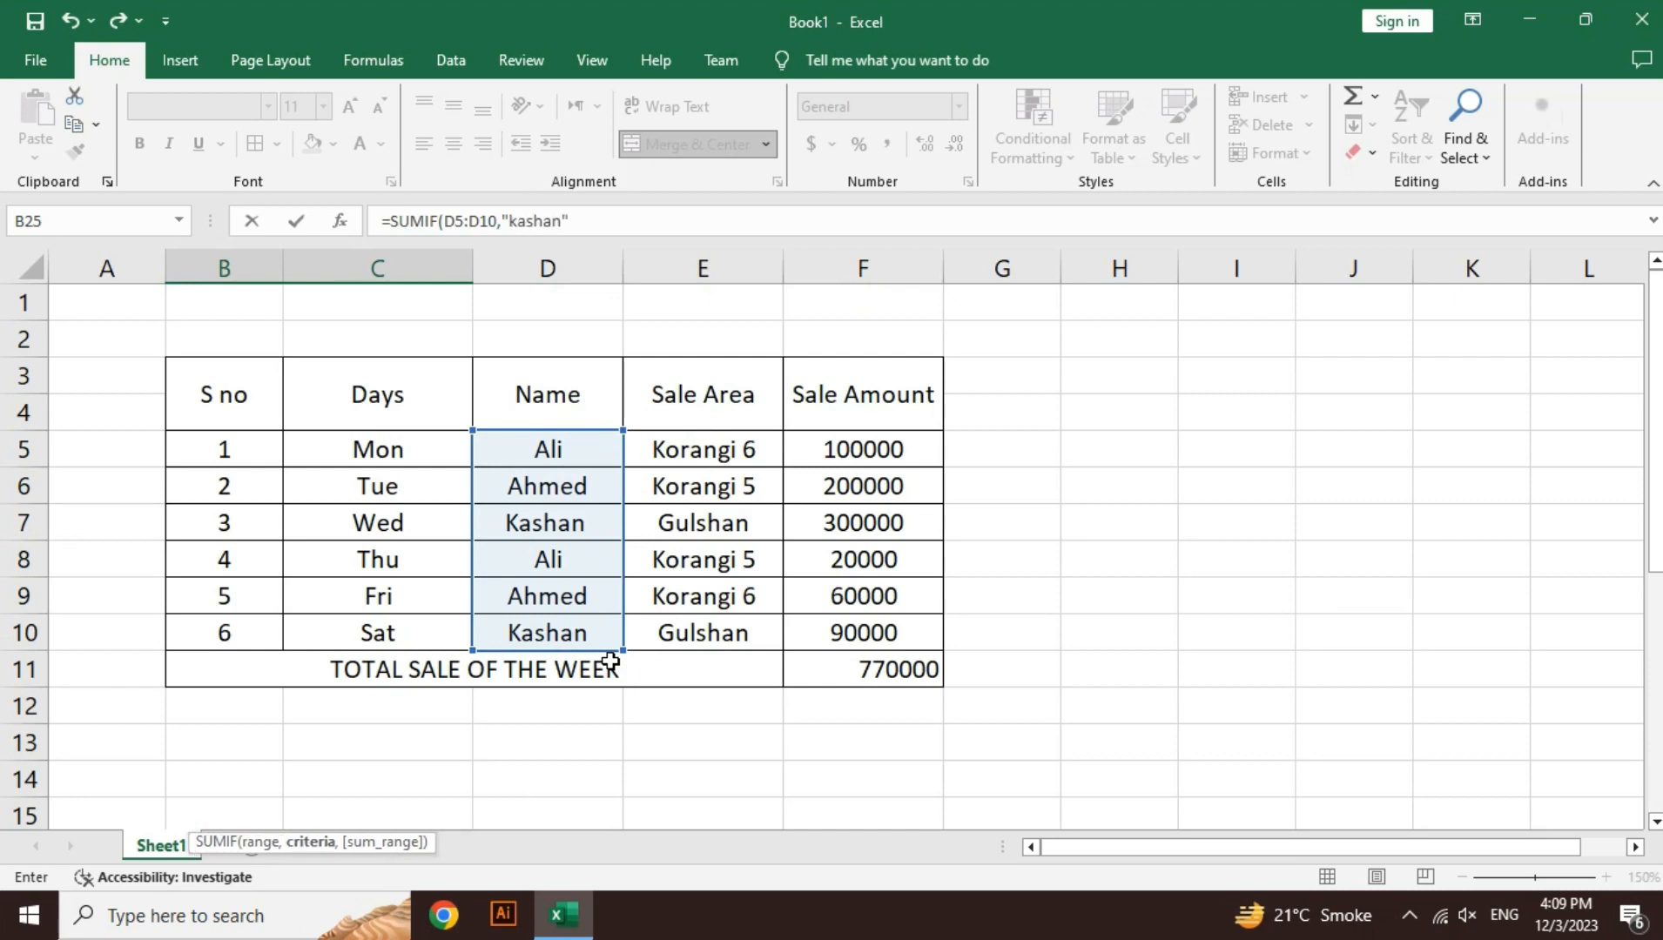
text(,)
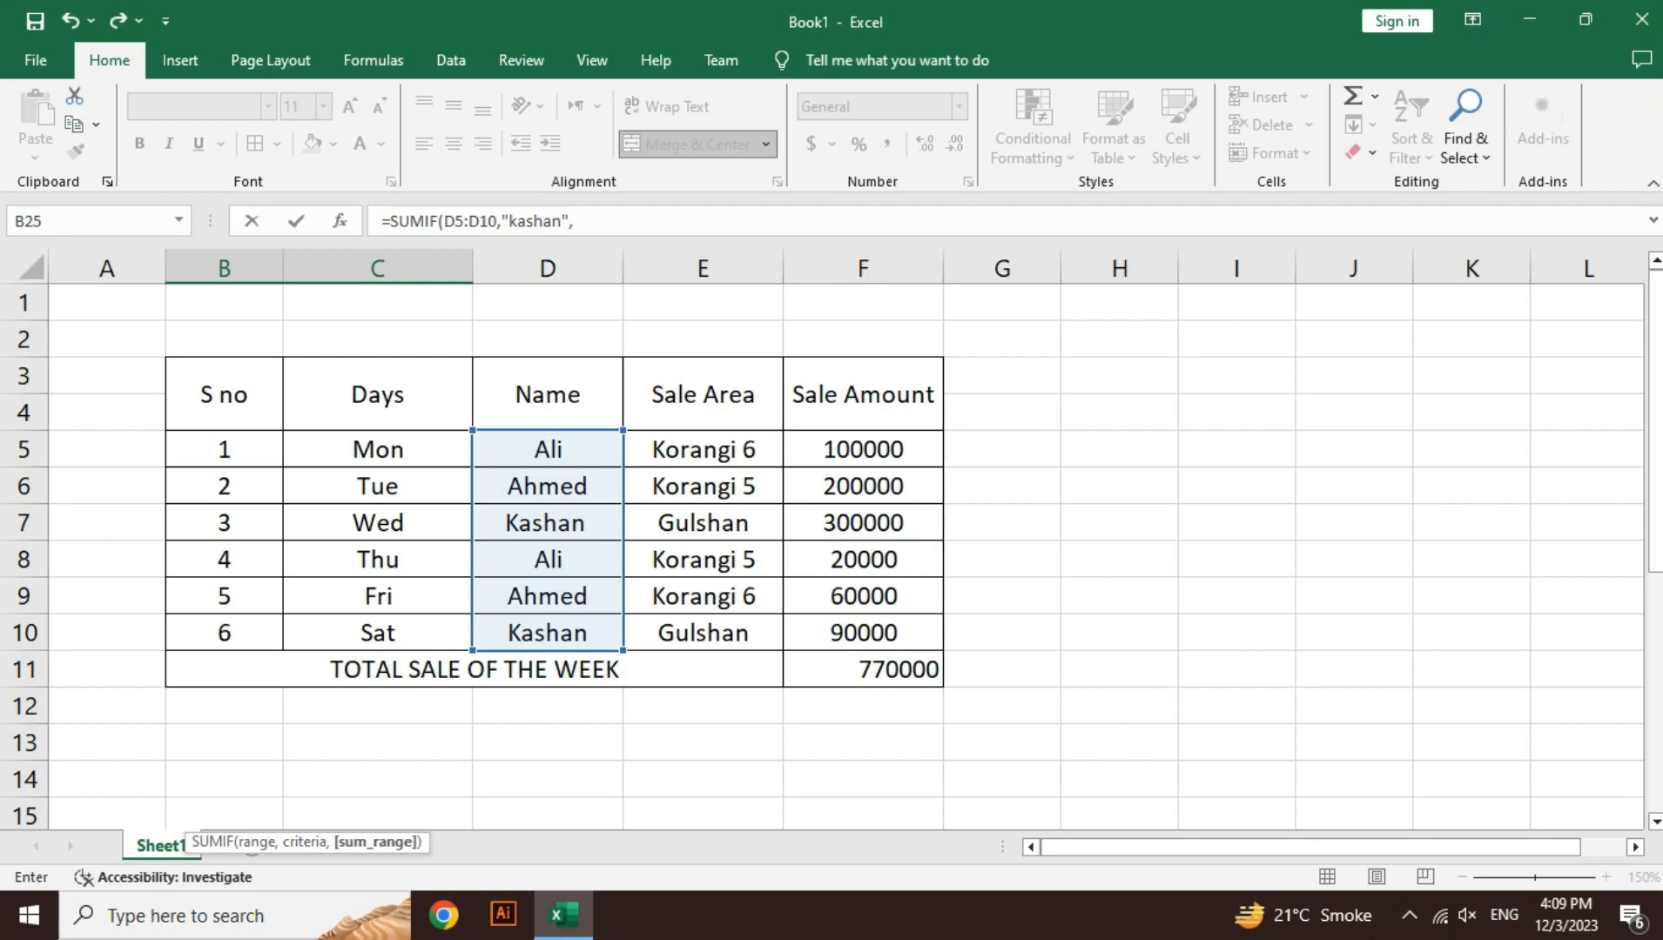
drag(1652, 390, 1651, 634)
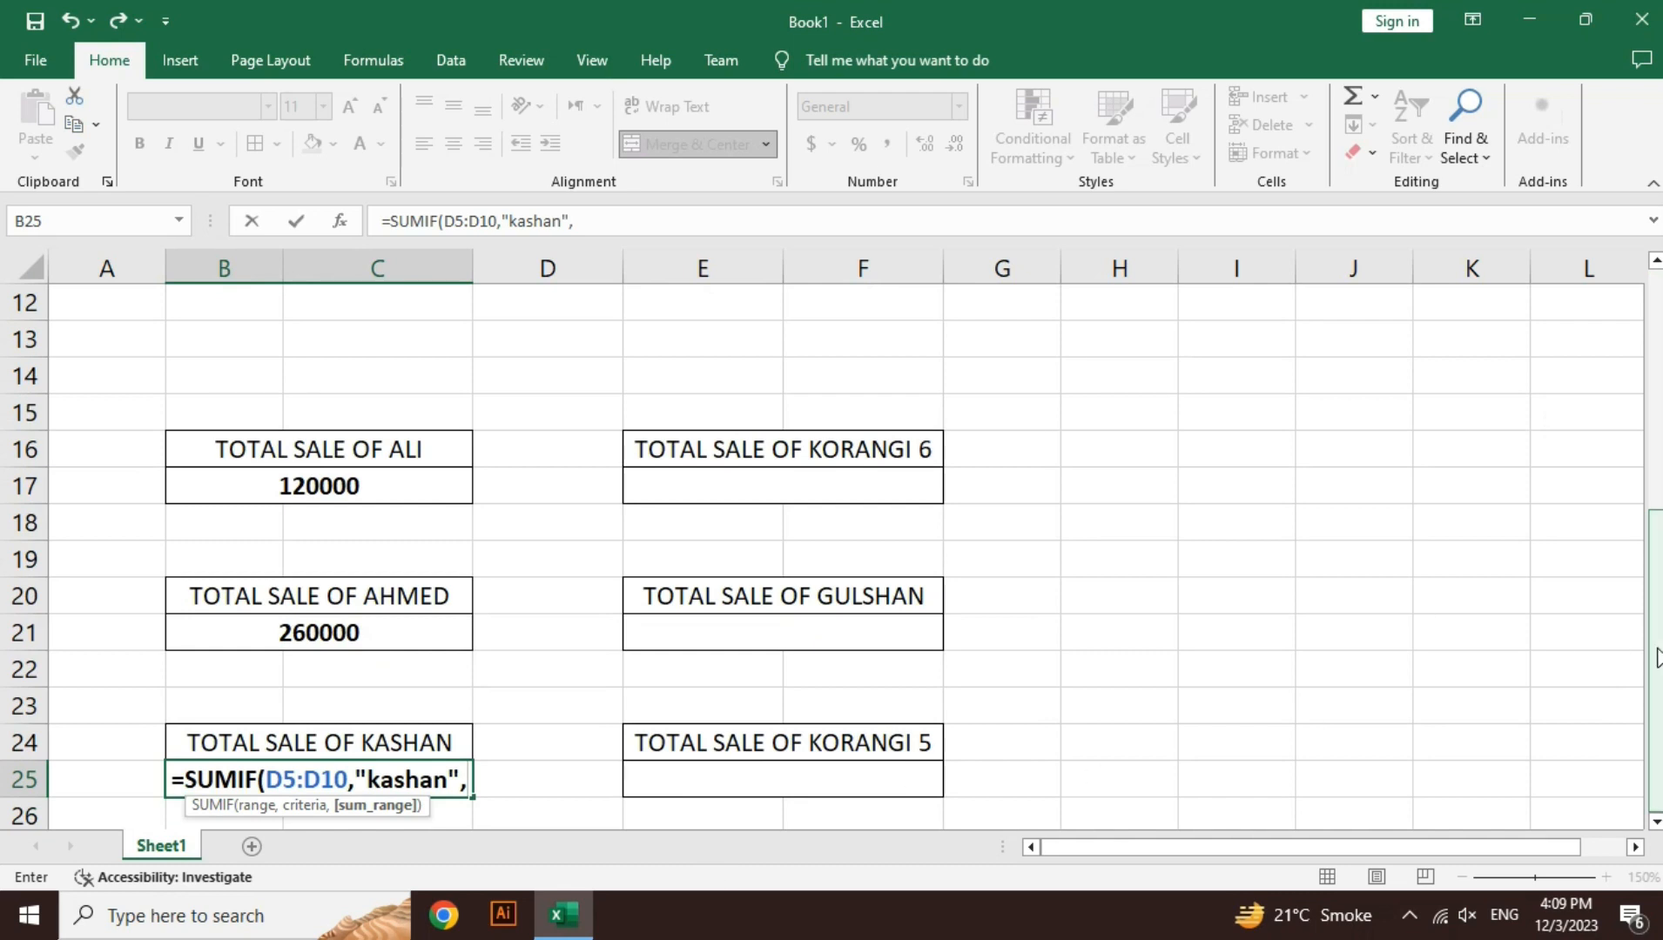
drag(1654, 653, 1653, 288)
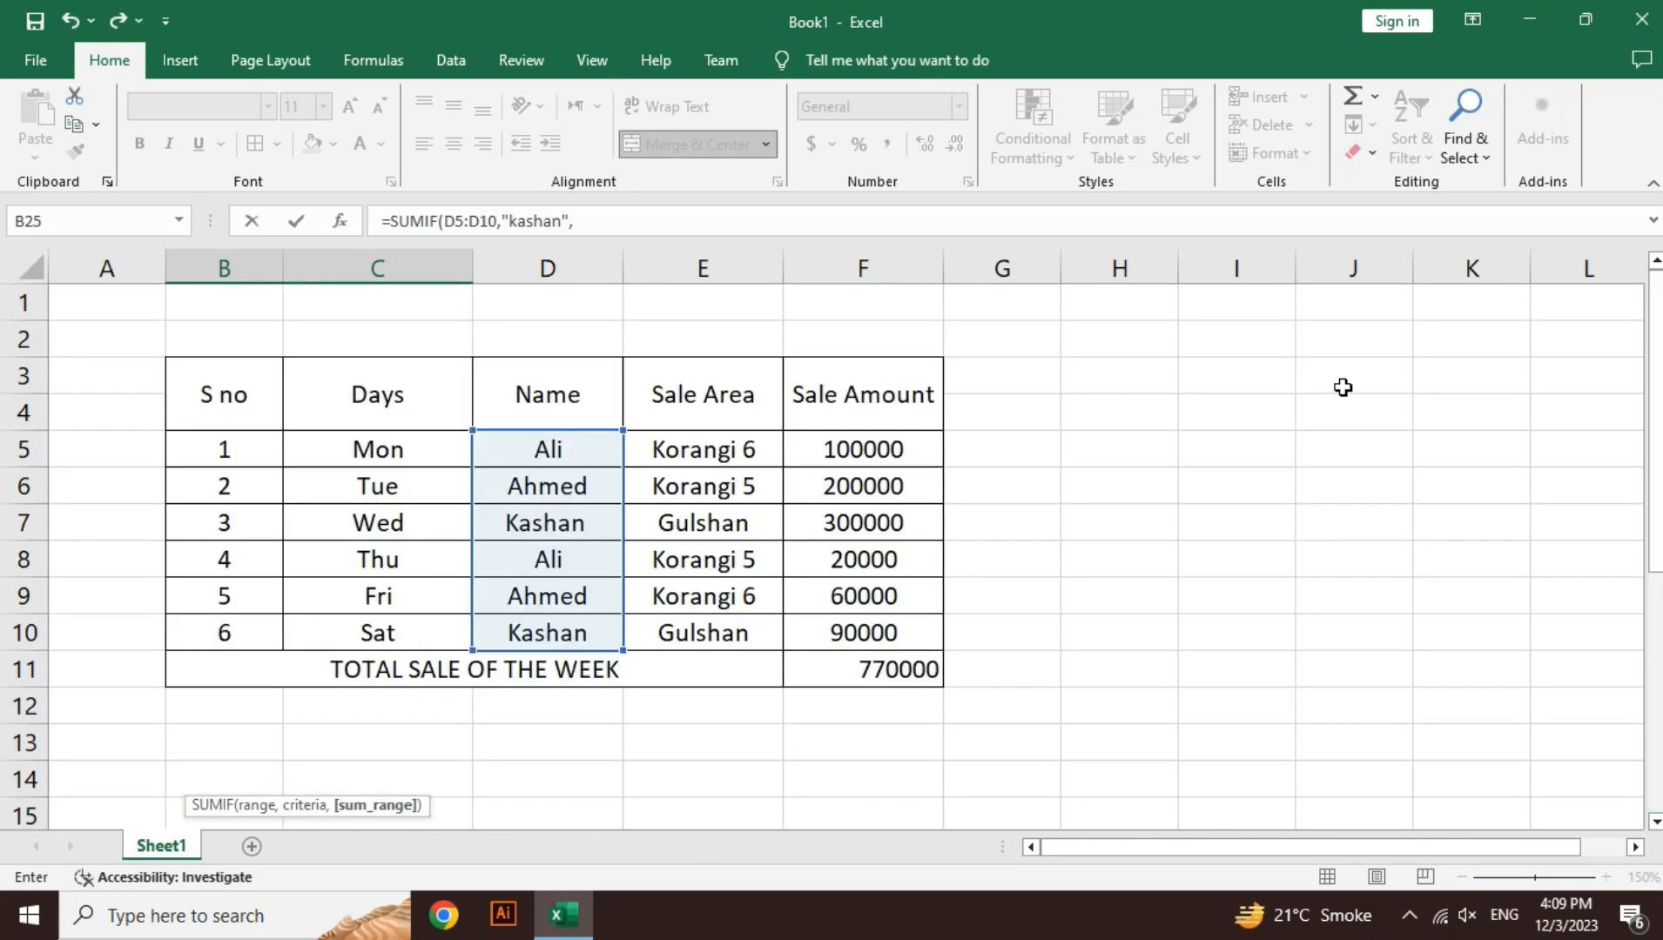
drag(910, 453, 902, 628)
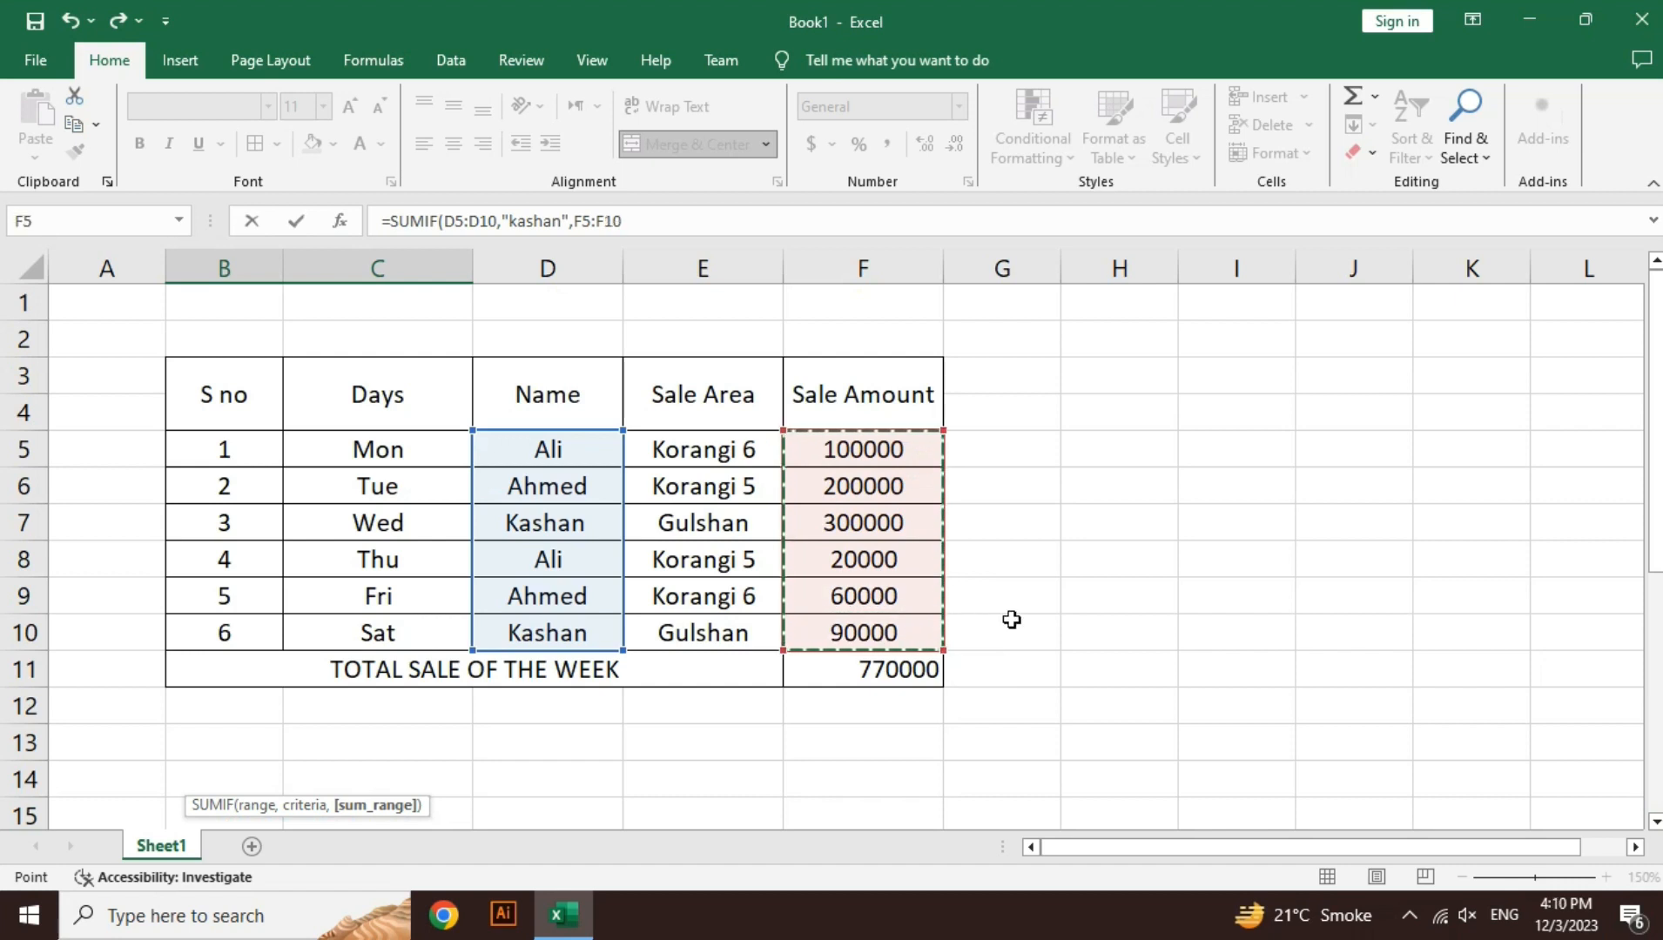
text())
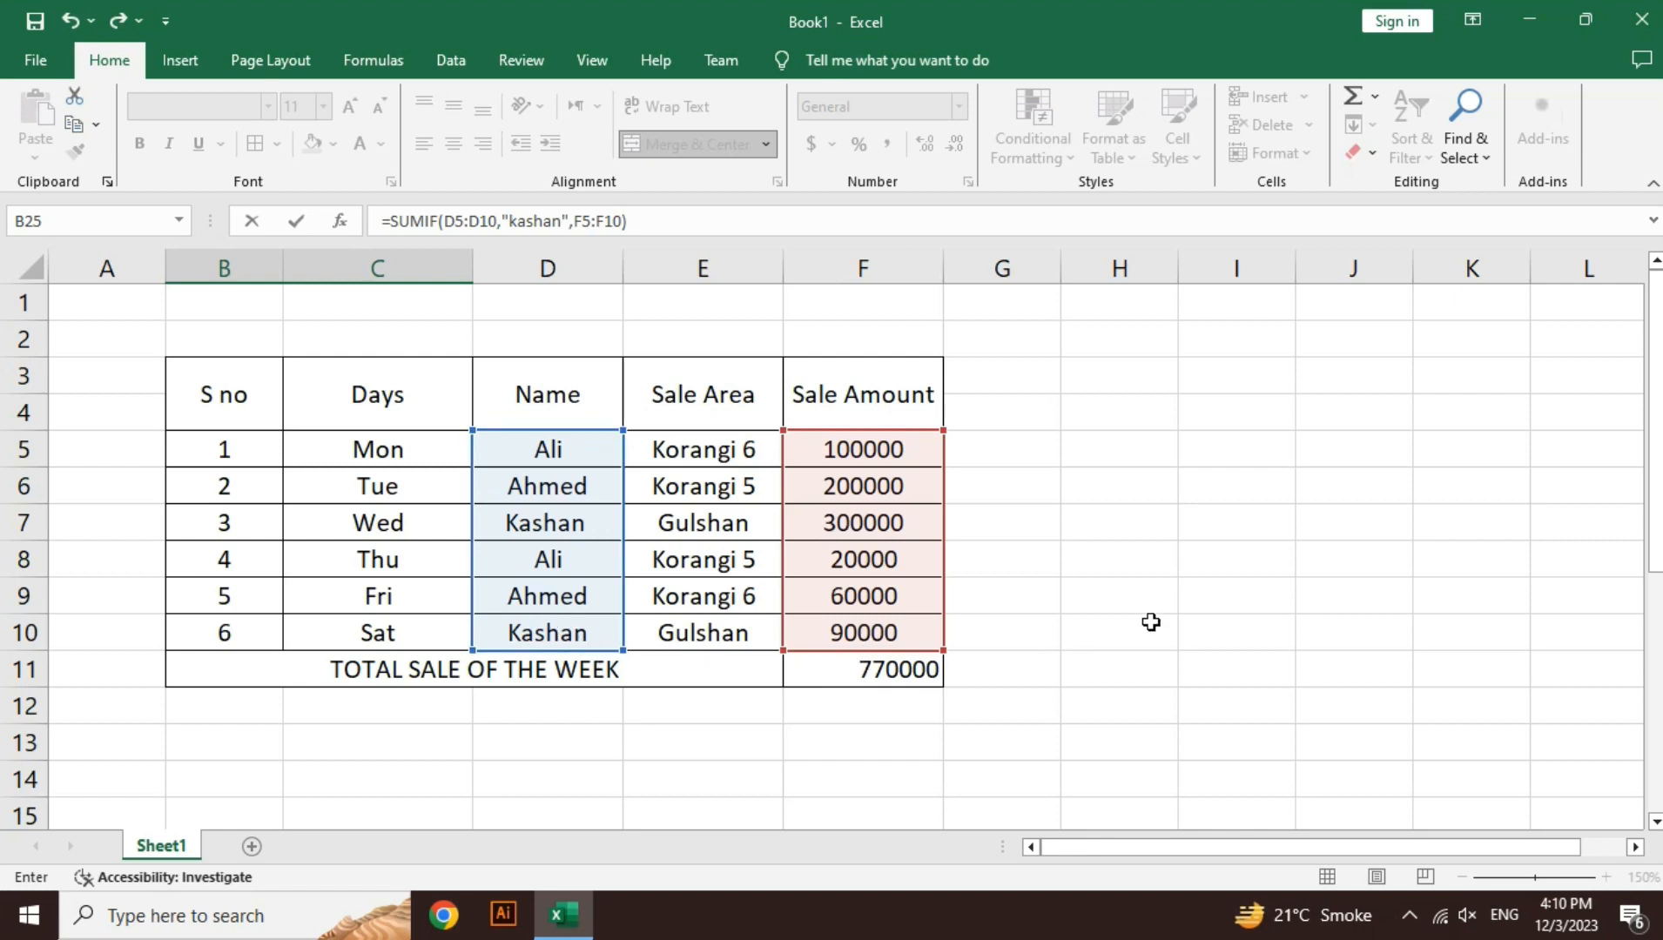
key(Return)
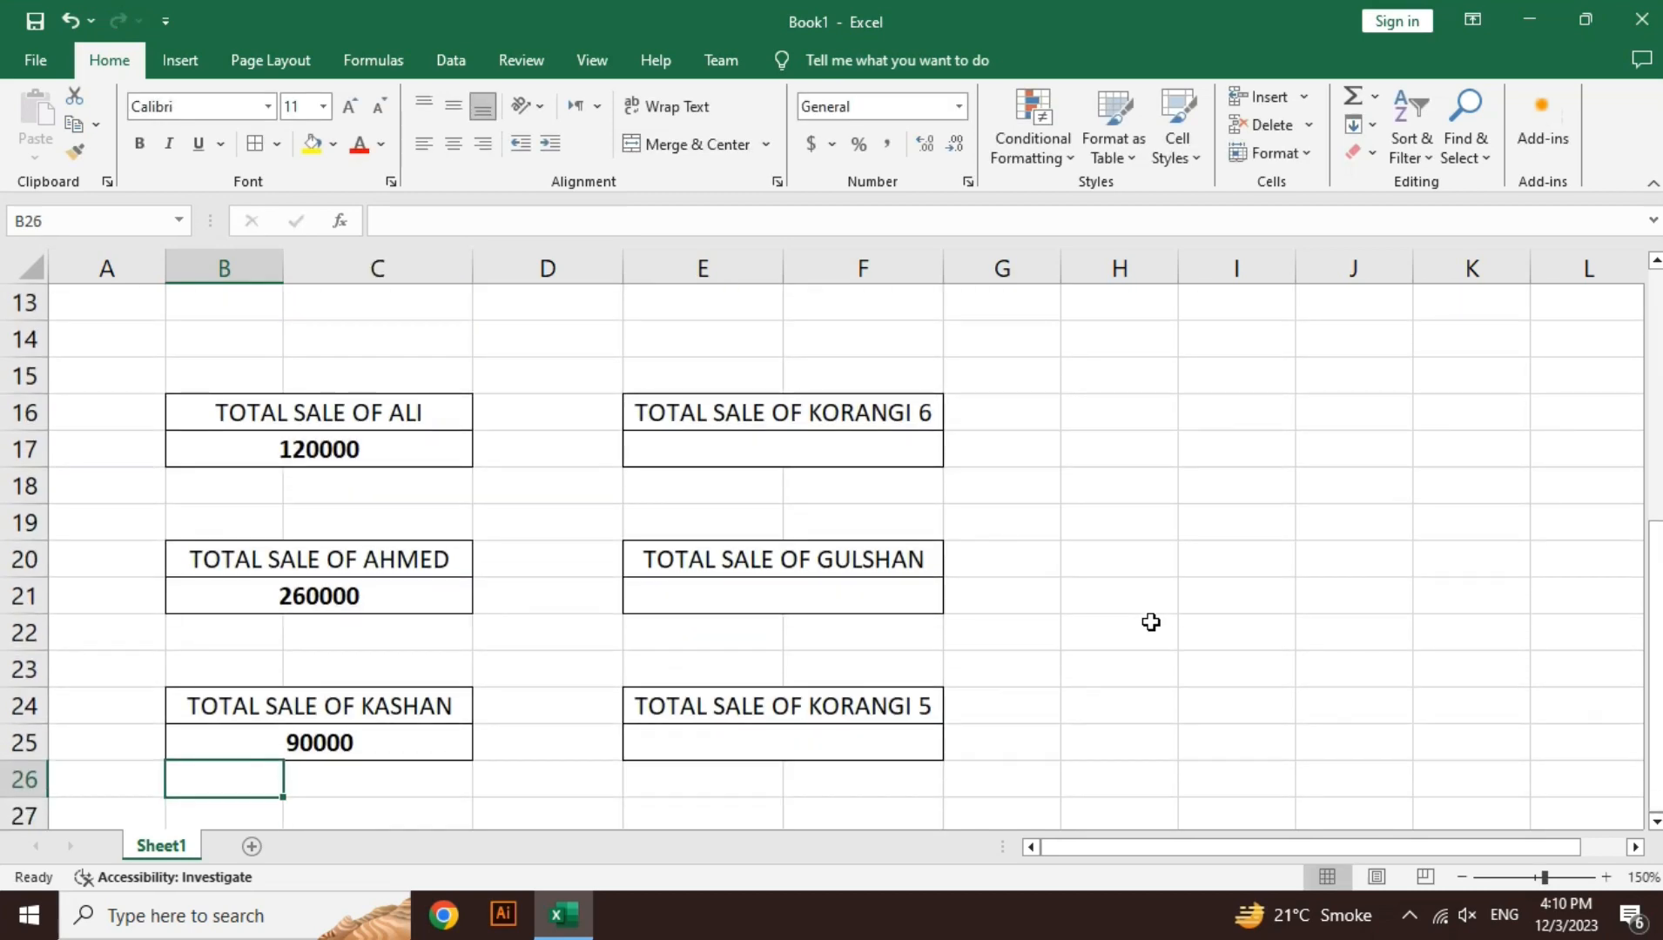
key(Up)
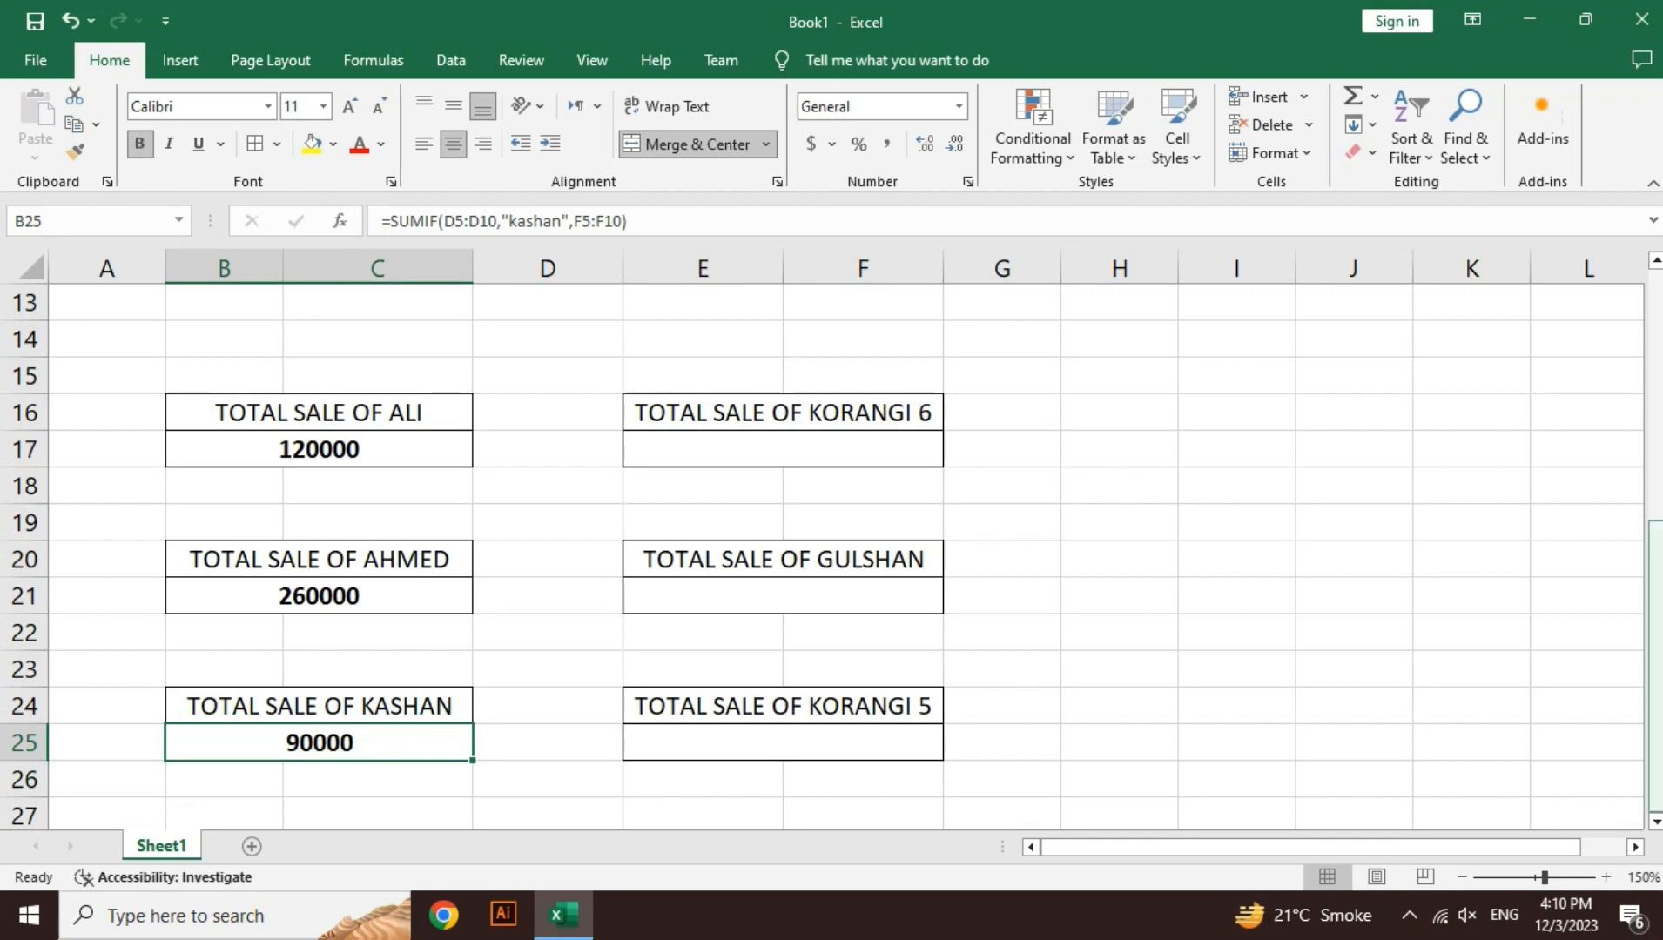
- Check the salesperson's name in D7 for a trailing space
drag(1656, 561, 1658, 318)
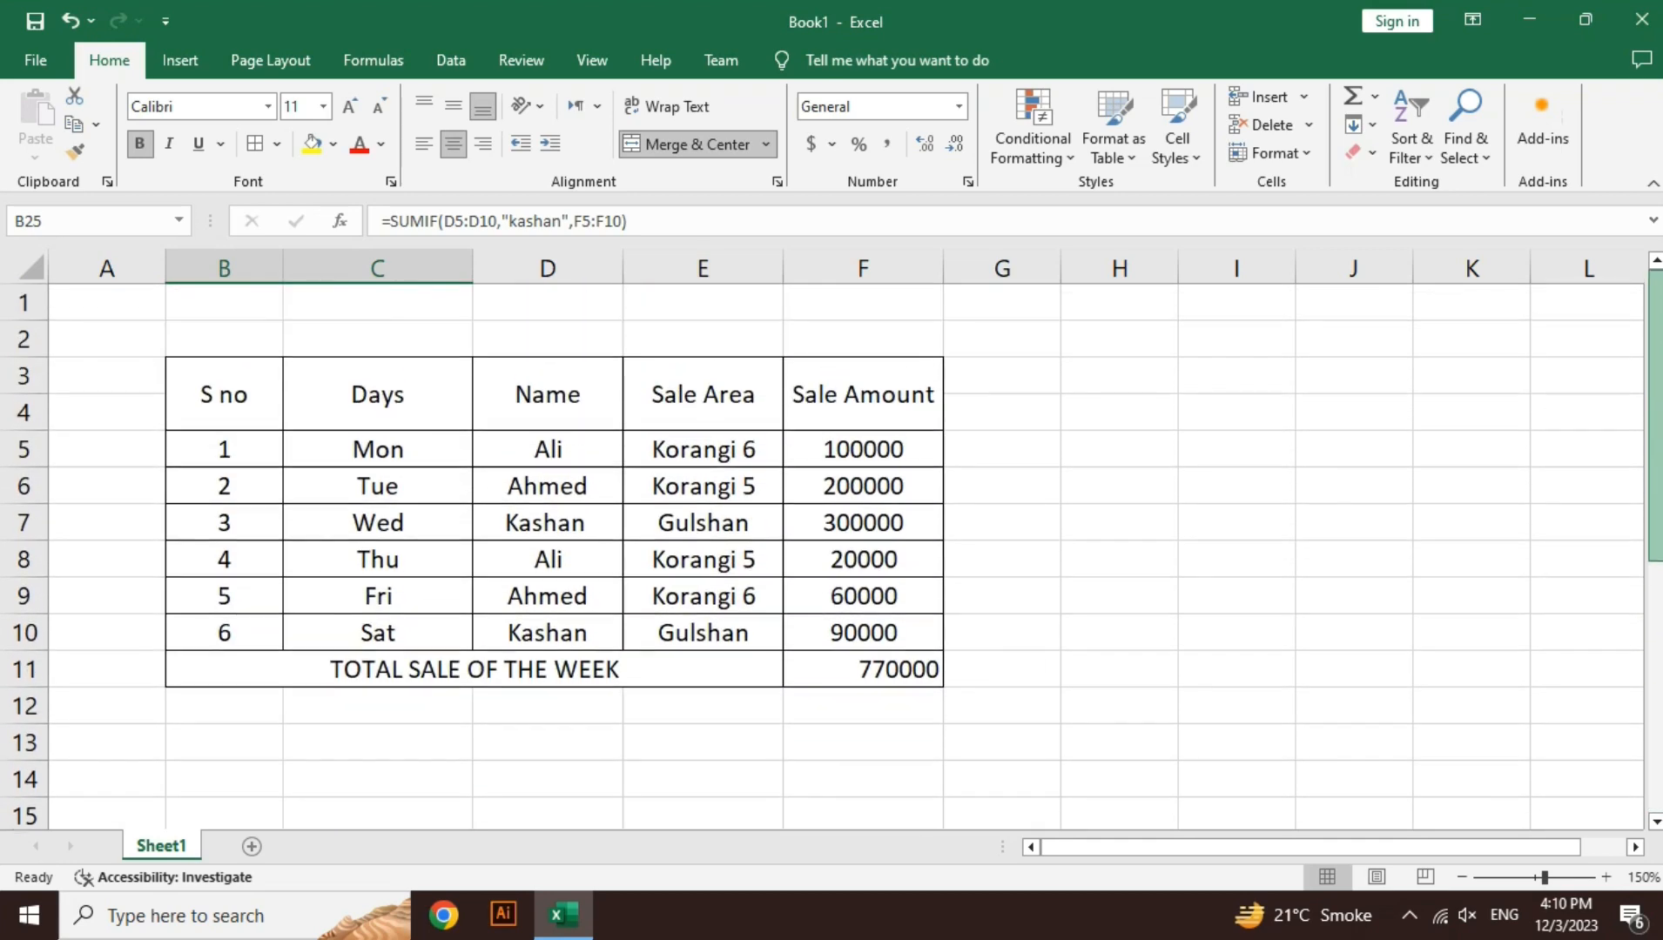
double_click(547, 528)
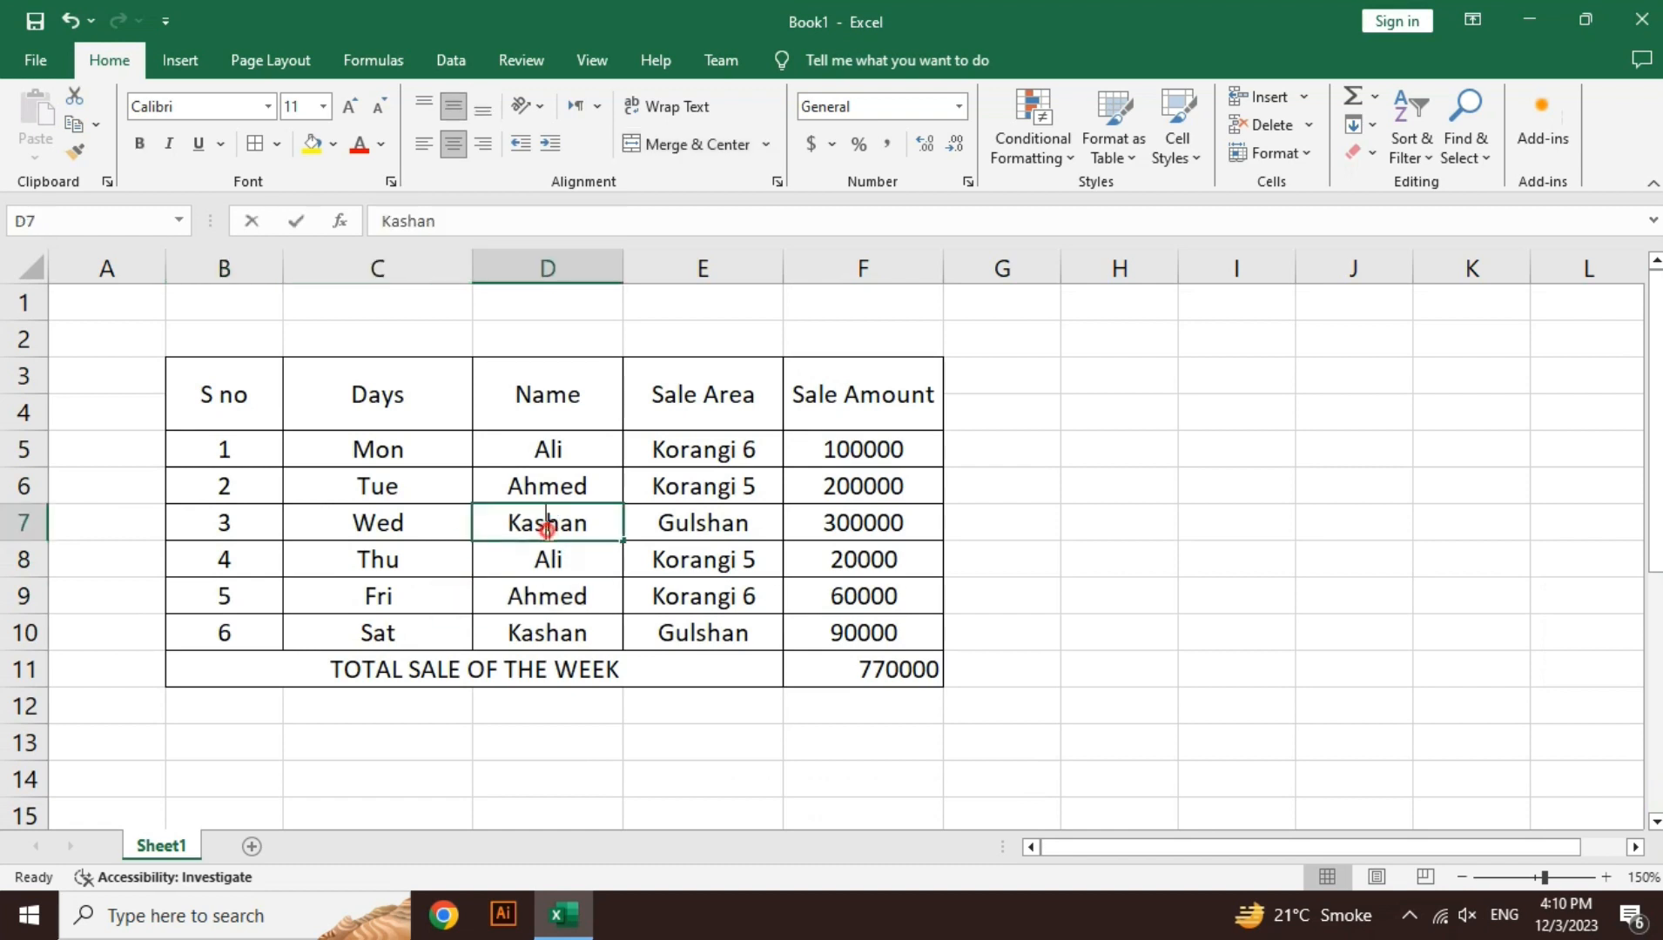
key(Right)
key(Right)
key(Right)
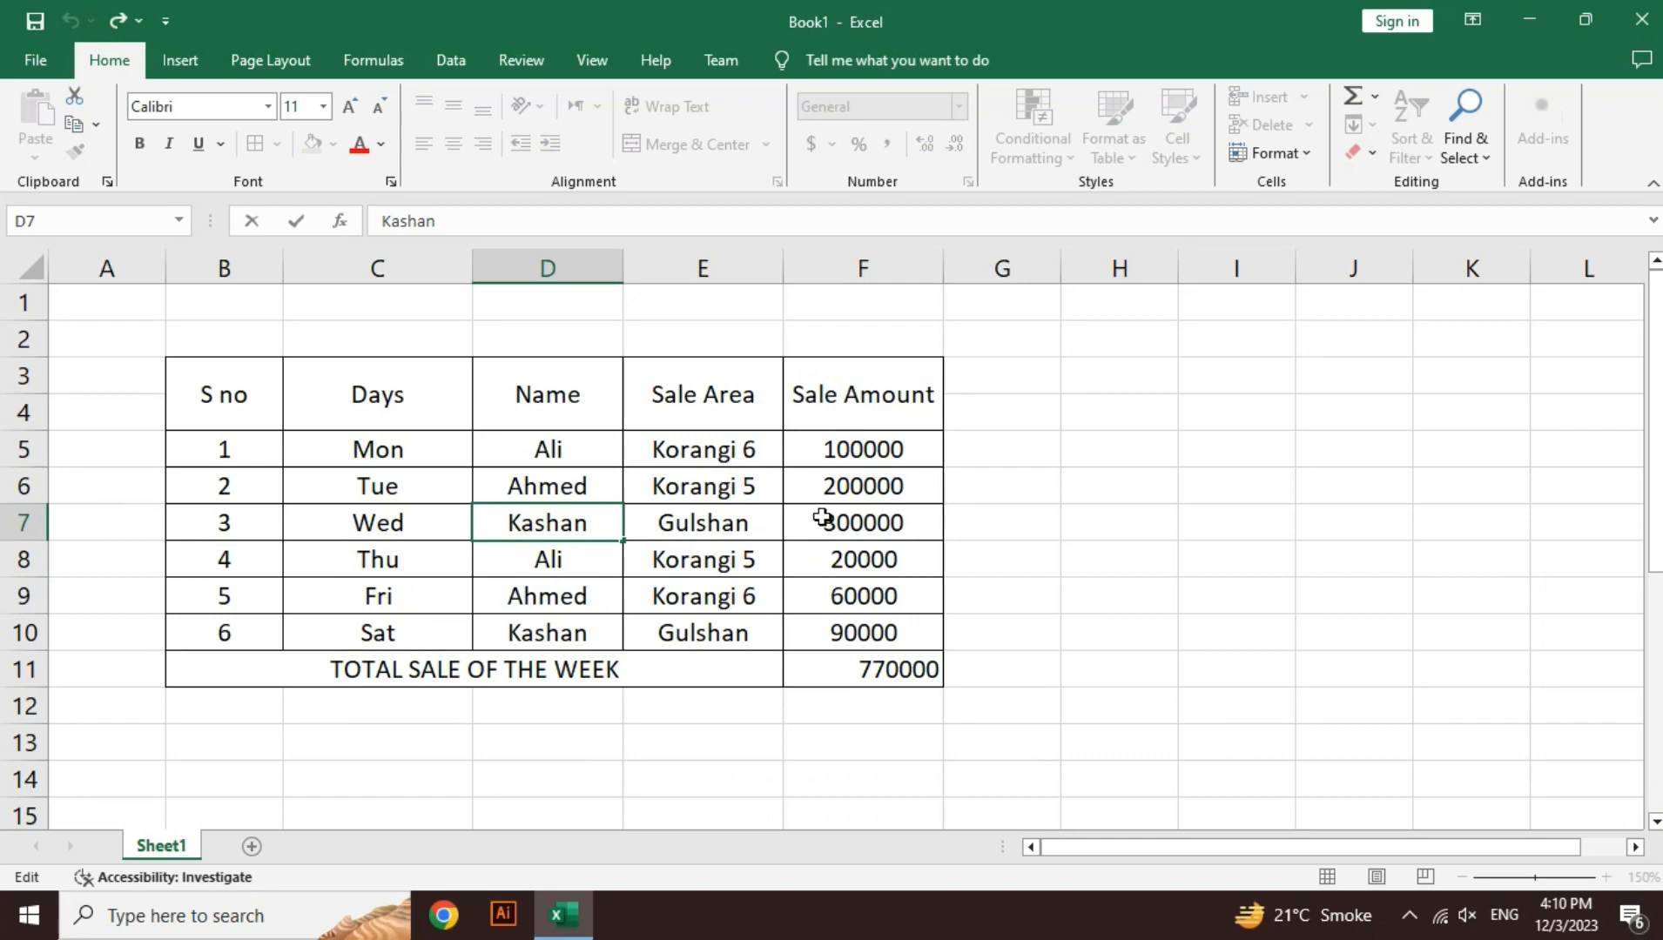
click(809, 782)
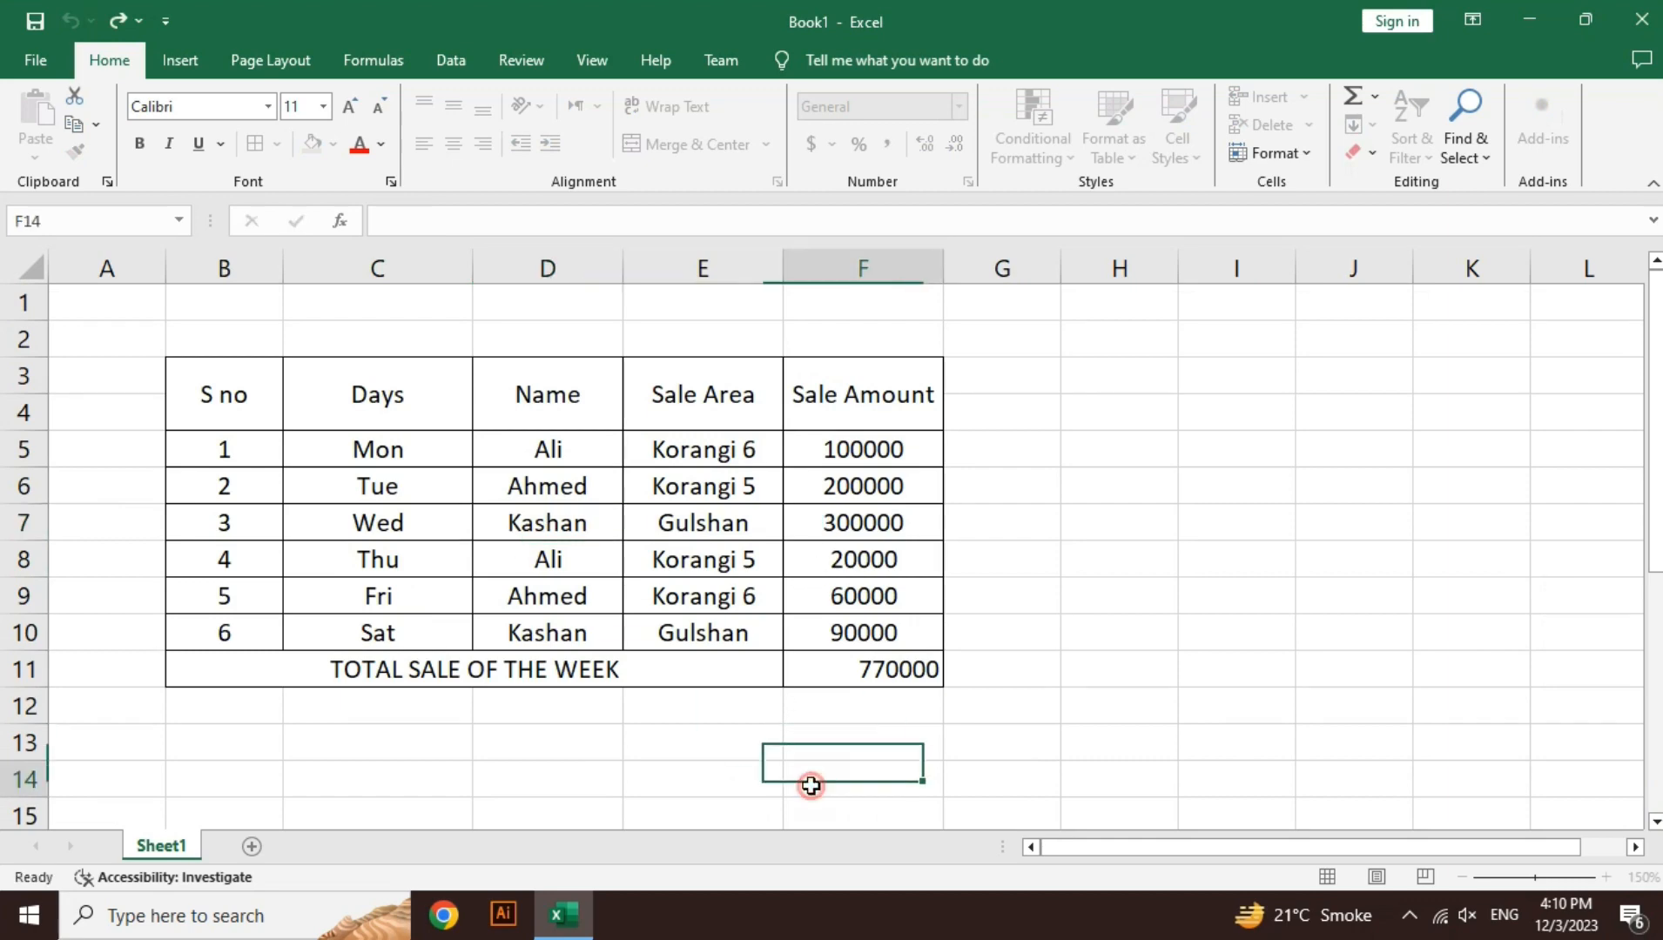
- Add a trailing space to the quoted name in the criteria of the SUMIF formula in B25
key(Down)
key(Down)
key(Down)
key(Down)
key(Down)
key(Down)
key(Down)
key(Down)
key(Down)
key(Down)
key(Down)
key(Down)
key(Down)
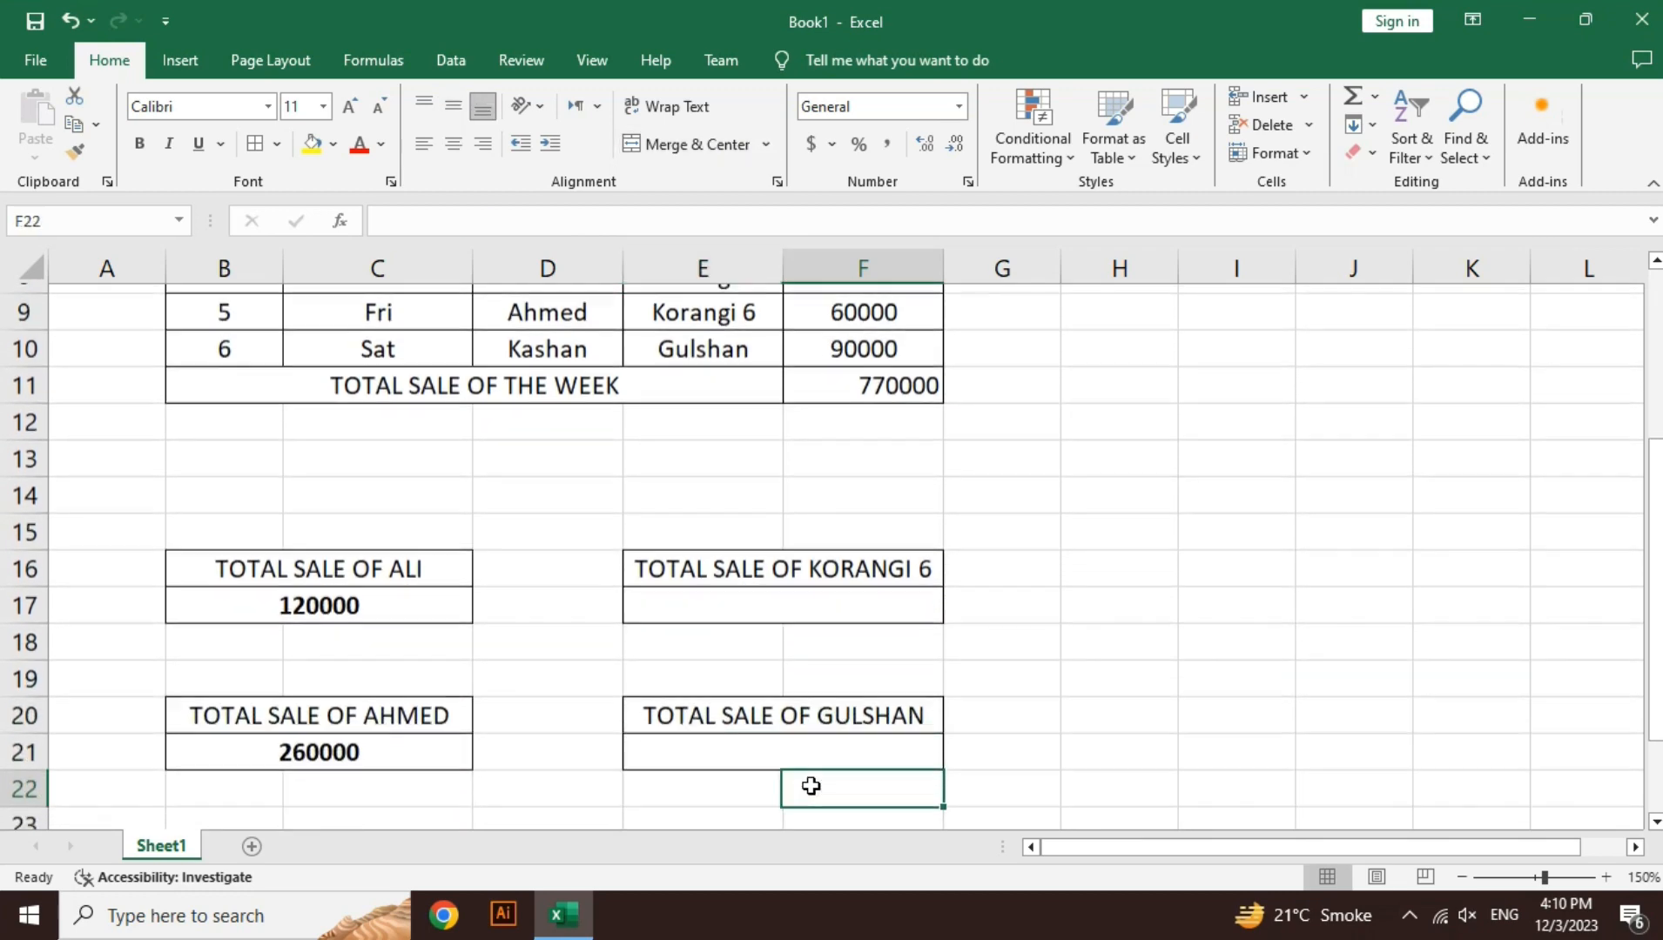
key(Left)
key(Left)
key(Up)
key(Left)
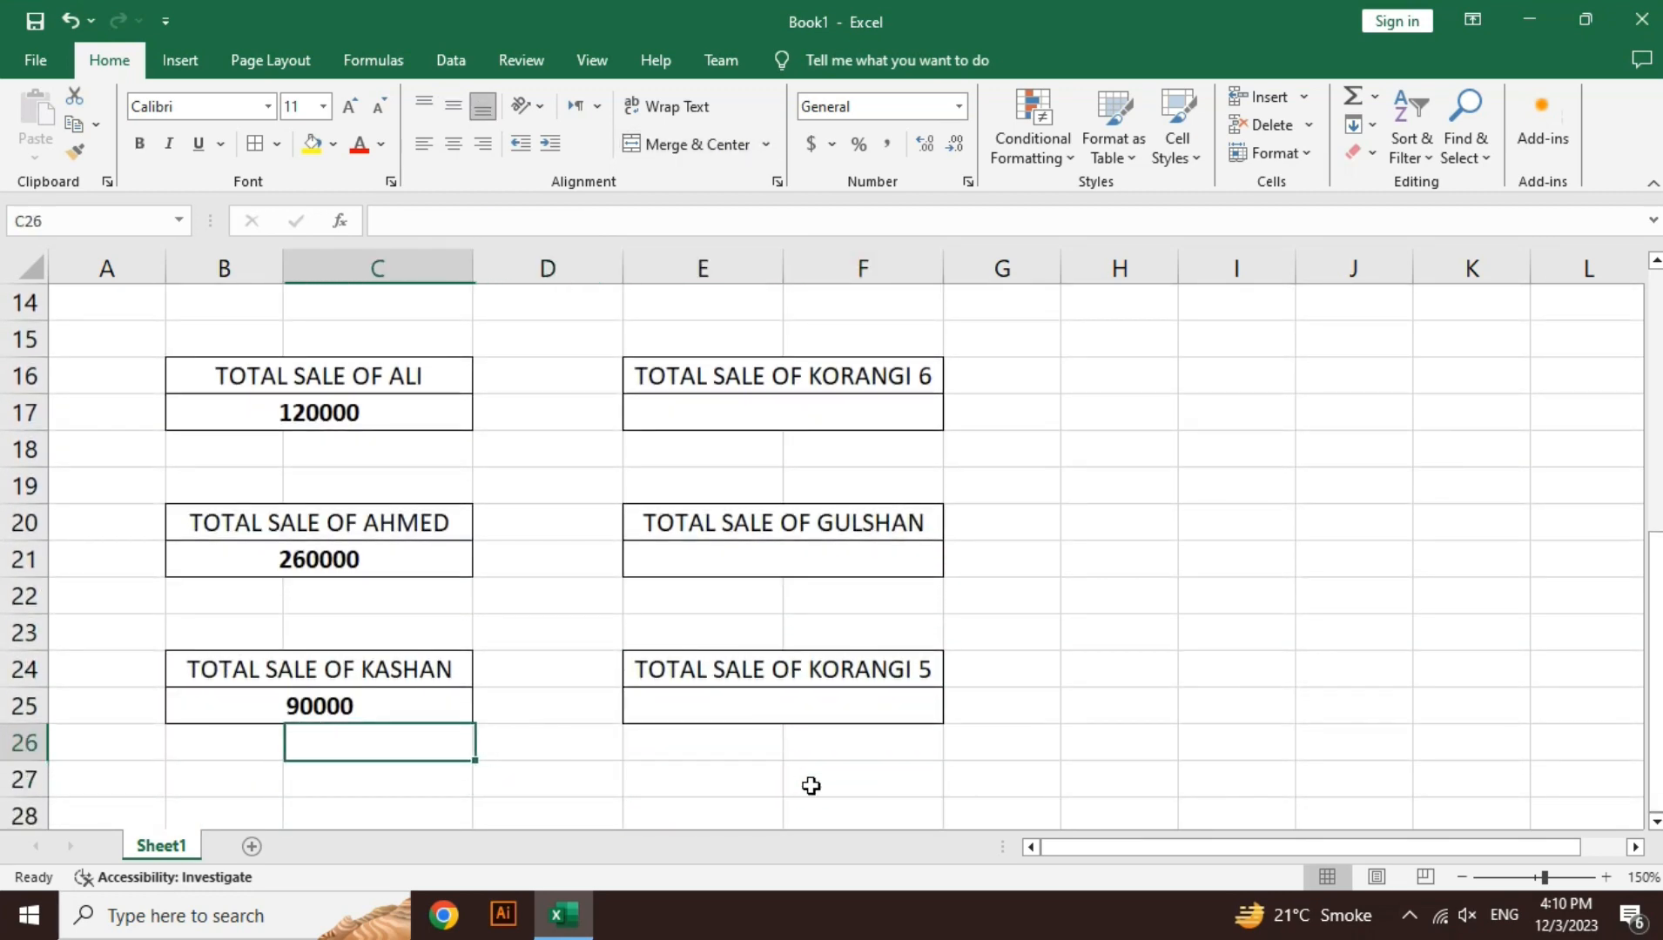
key(Up)
key(F2)
key(Left)
key(Left)
key(Left)
key(Left)
key(Left)
key(Left)
key(Left)
key(Left)
key(Left)
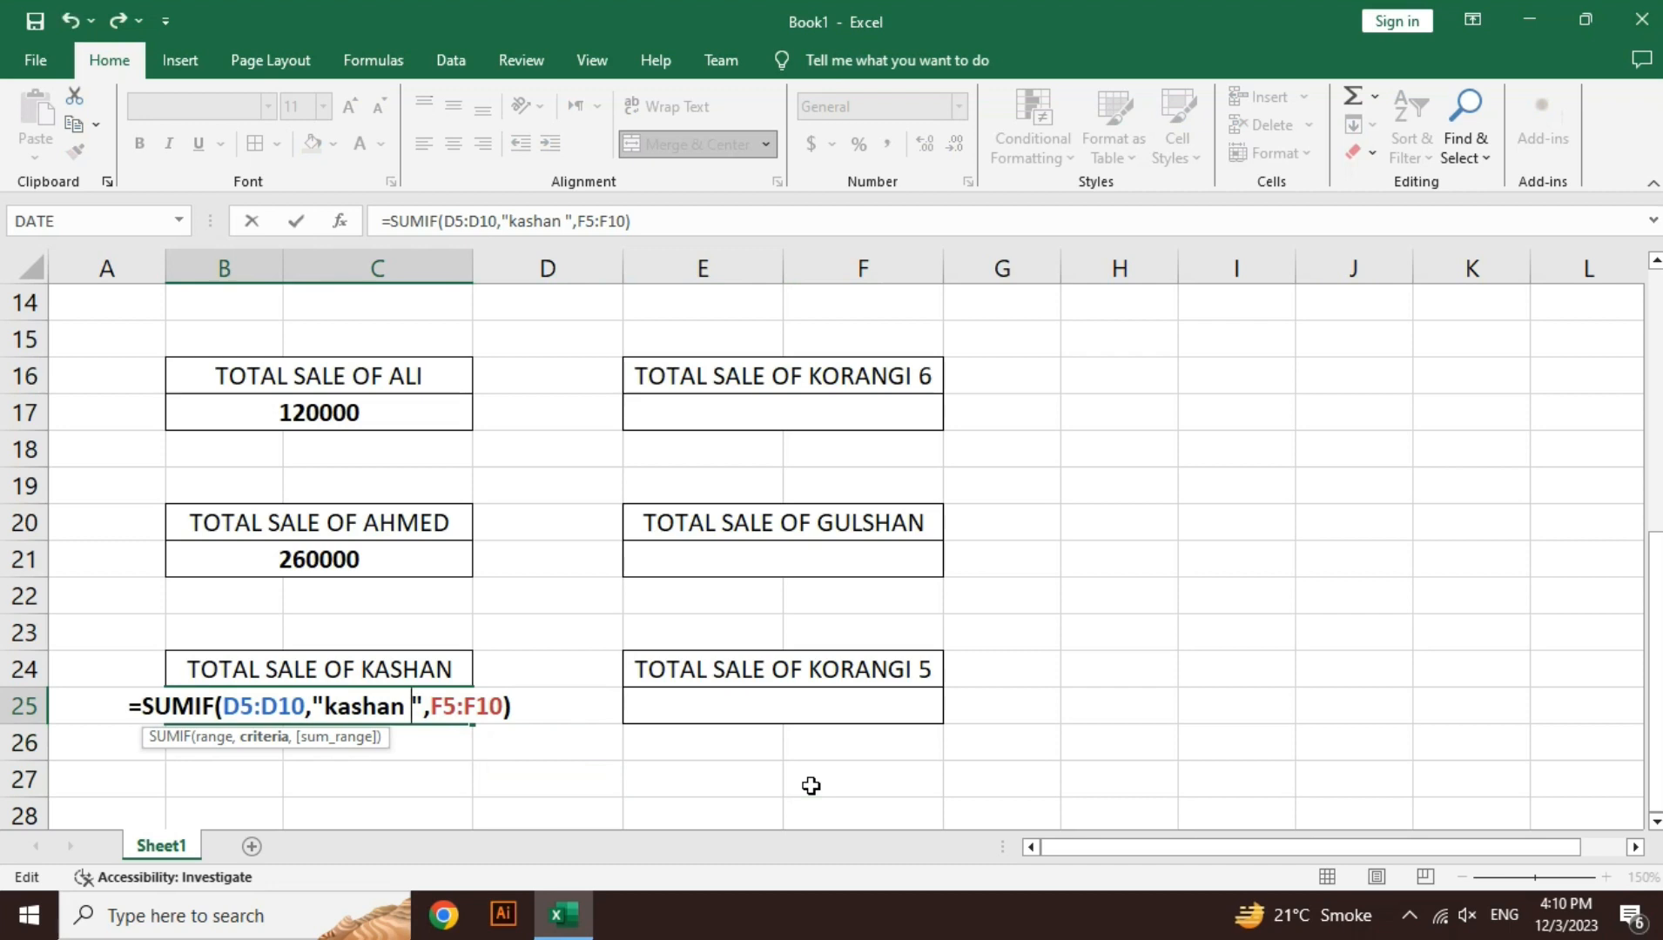
key(Return)
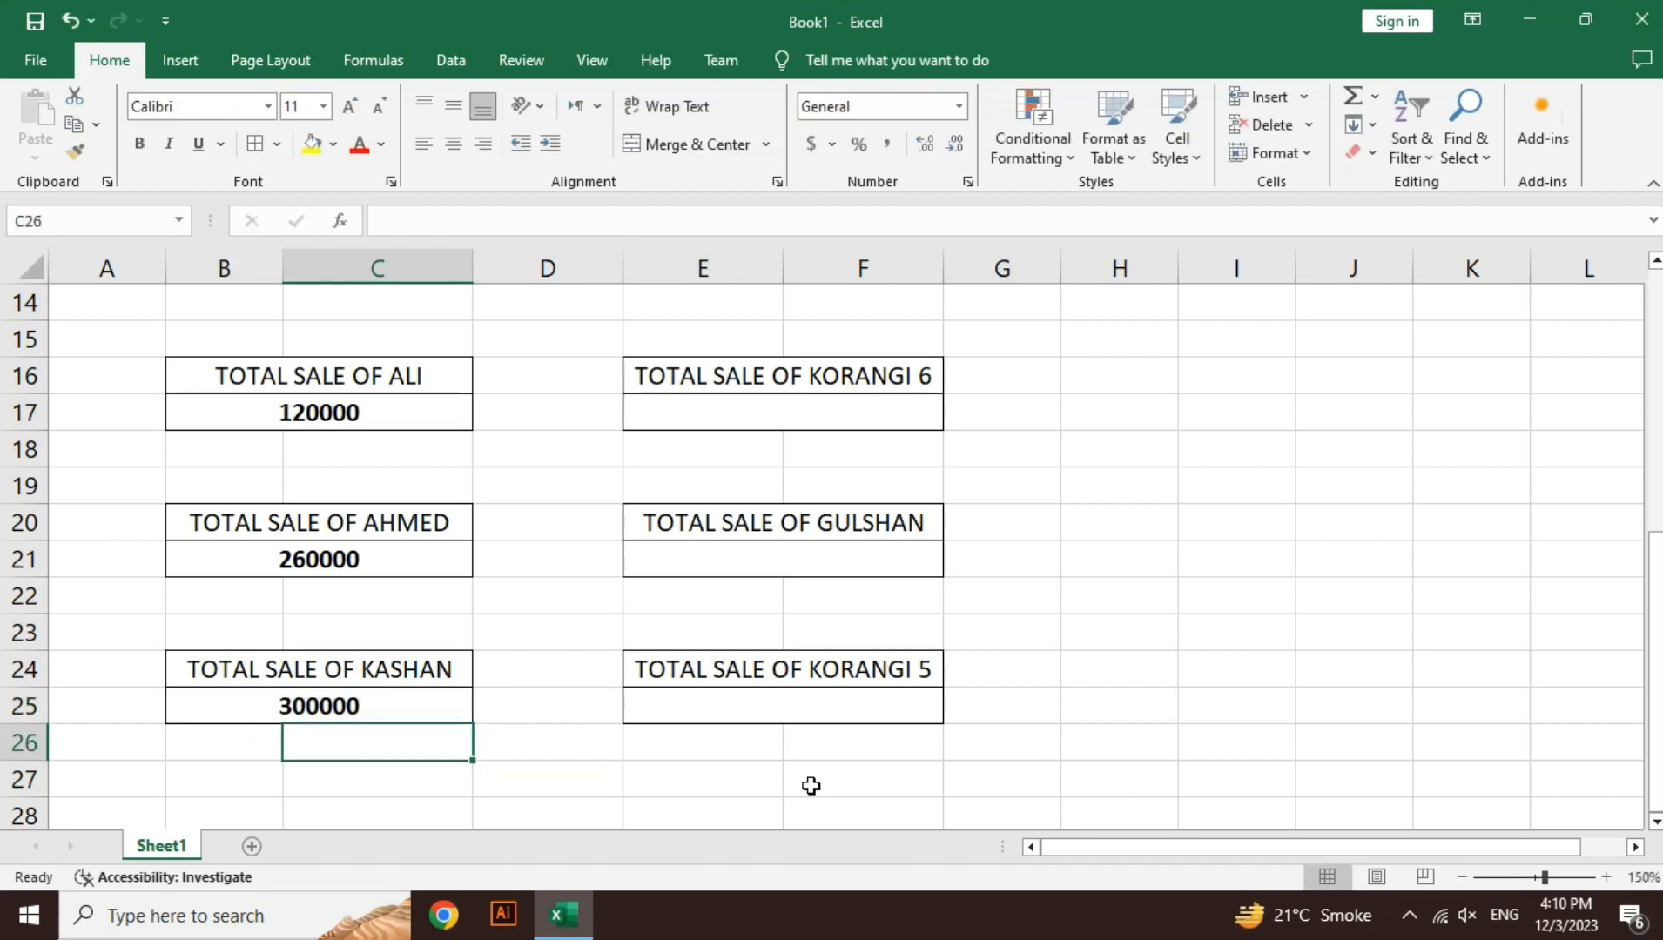
key(Up)
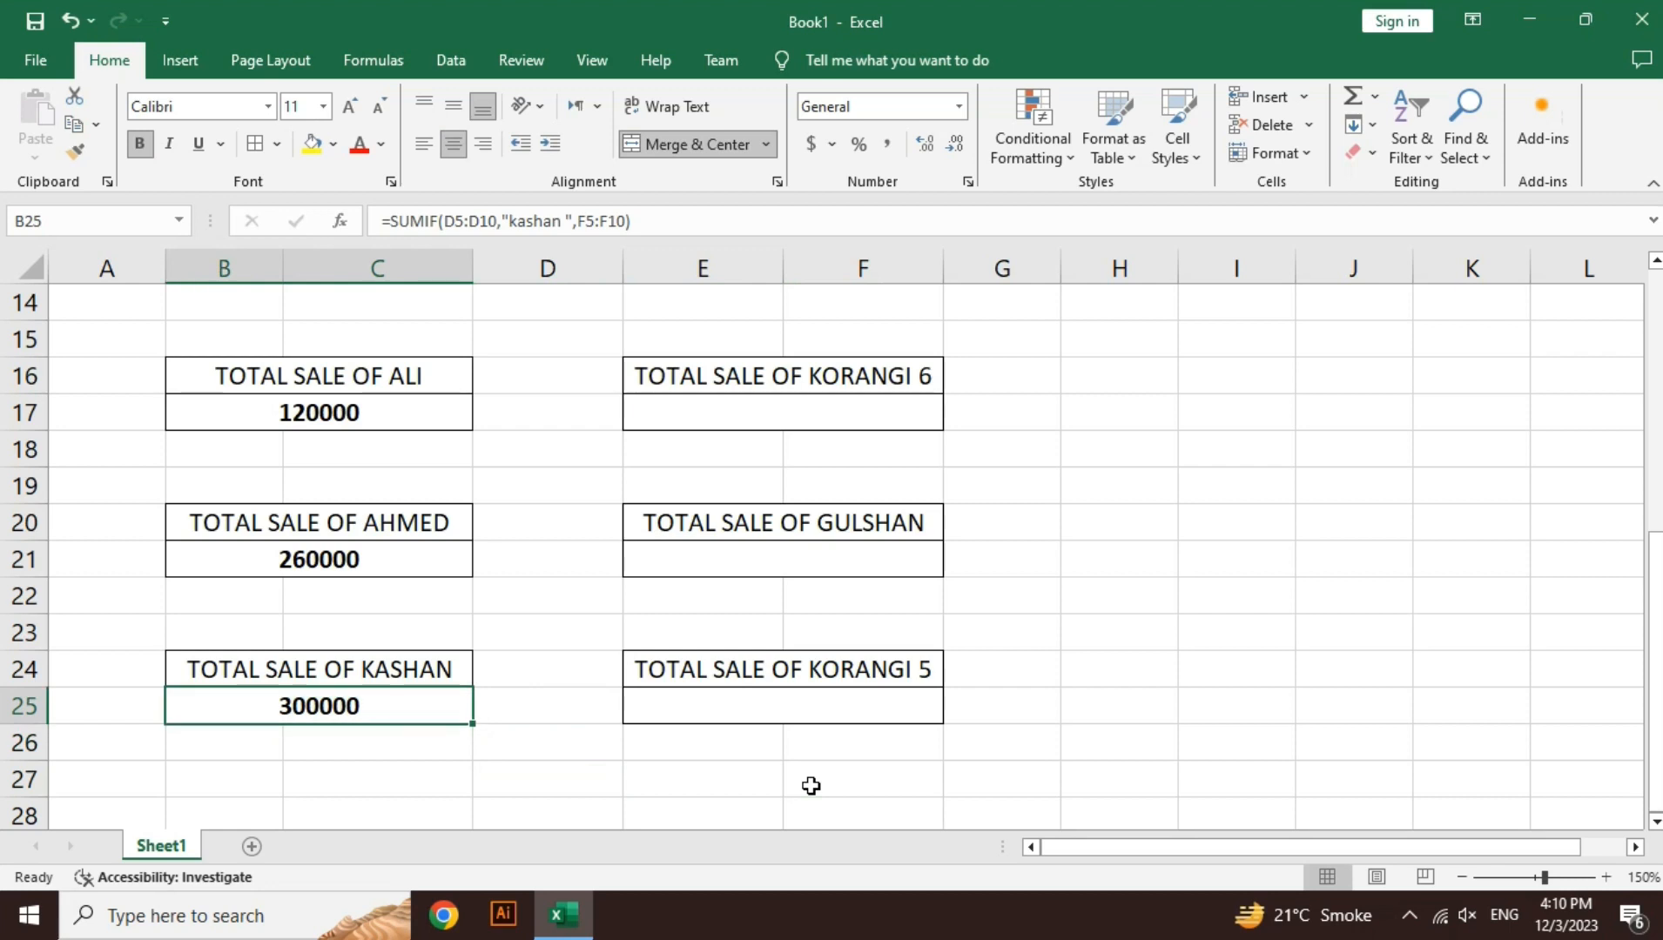
- Remove the trailing space from the quoted name in B25's SUMIF criteria
mouse_move(1656, 628)
mouse_down()
mouse_move(1655, 387)
mouse_move(1655, 609)
mouse_up()
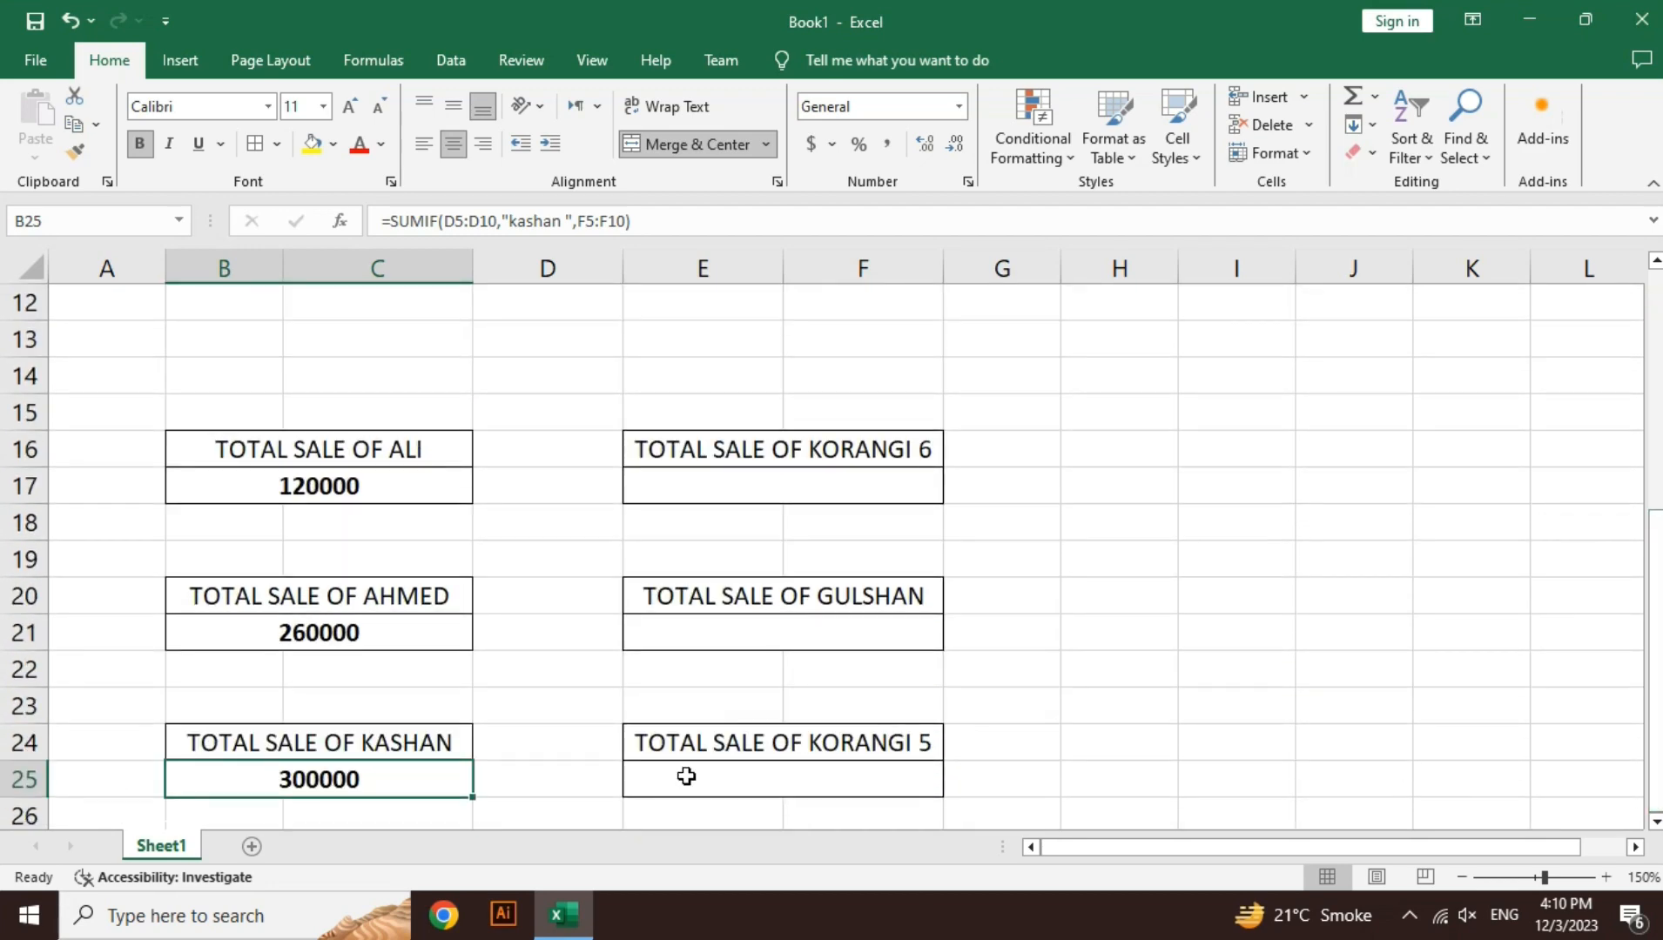
double_click(365, 778)
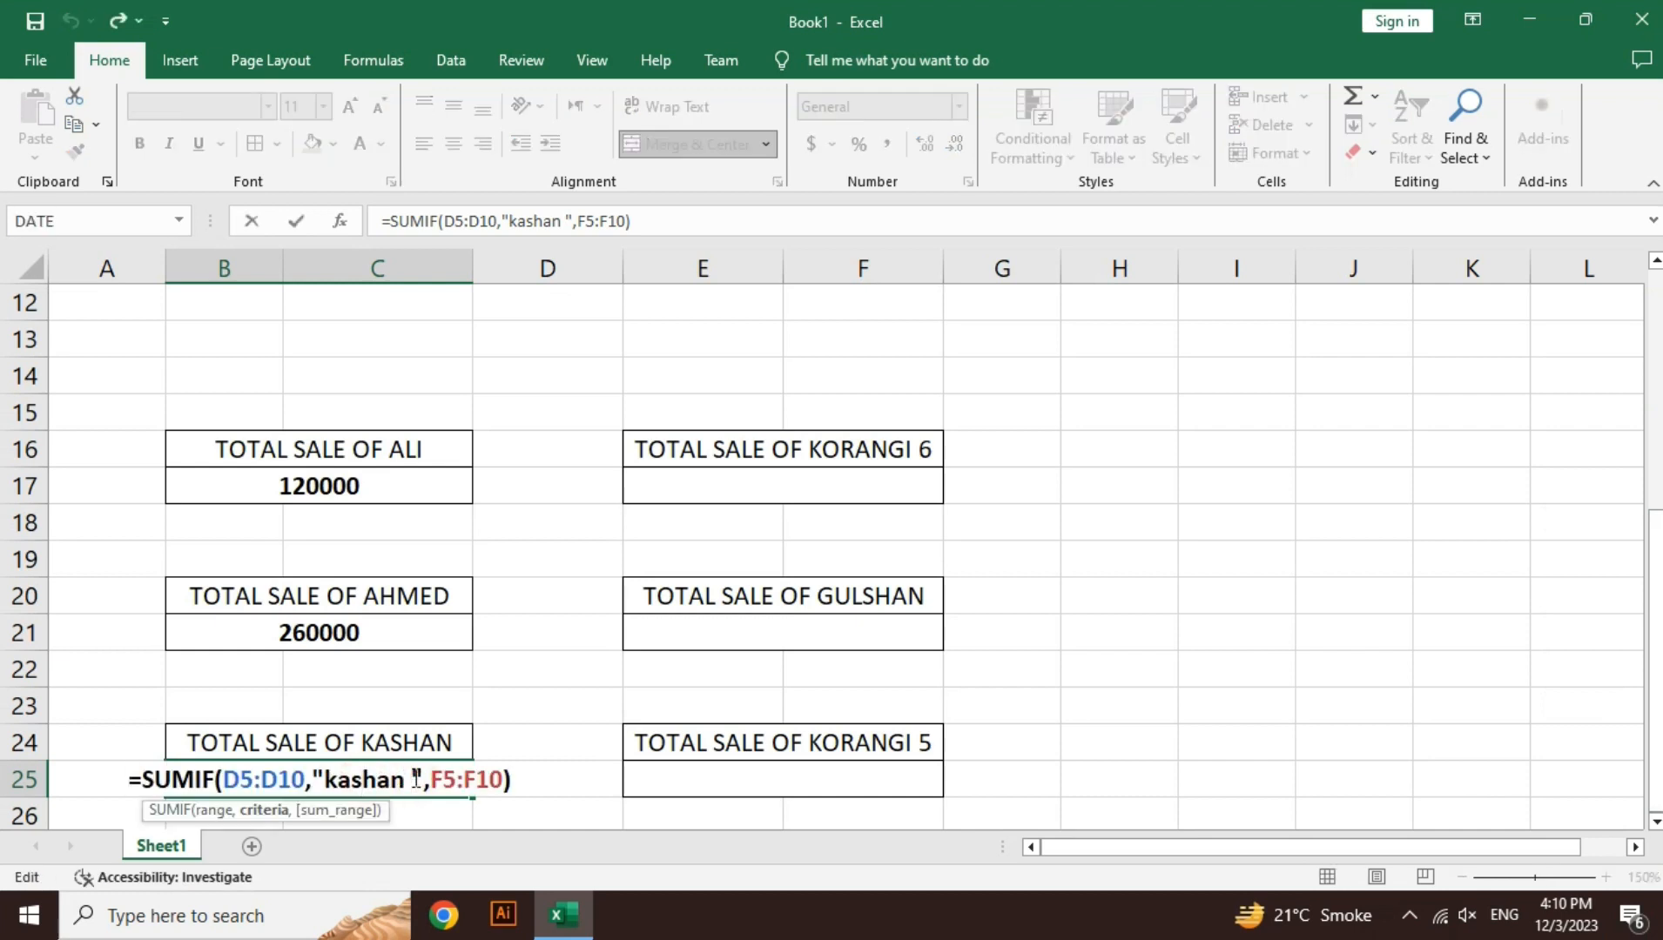
key(BackSpace)
key(Return)
key(Up)
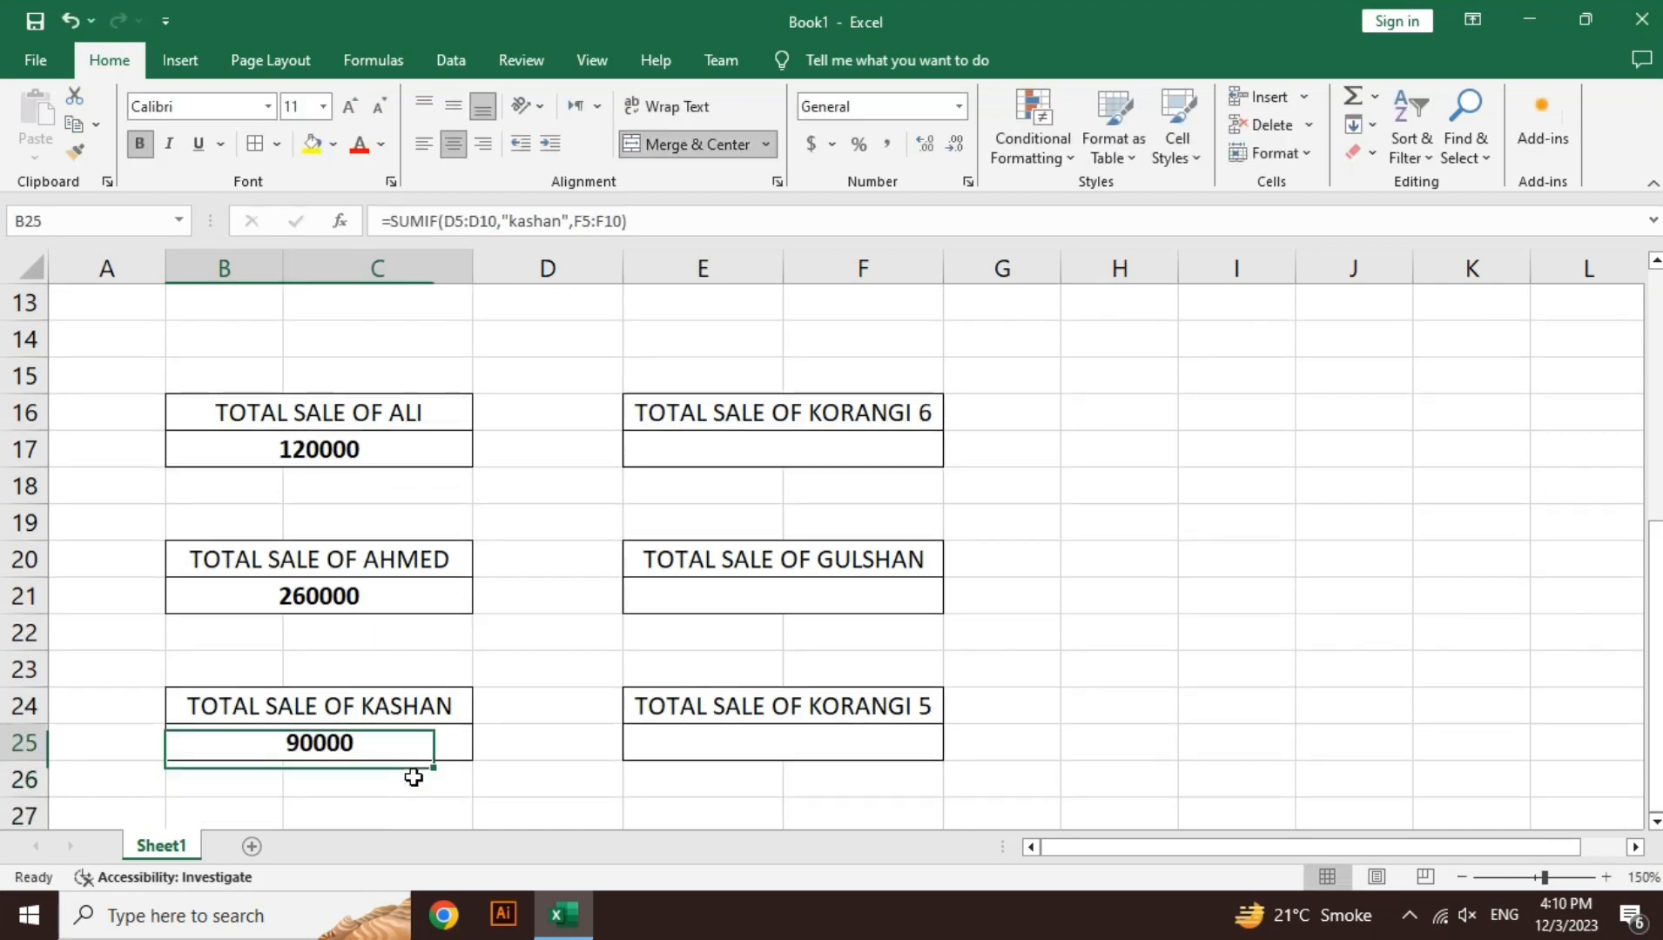
- Delete the trailing space after the salesperson's name in D7
key(Up)
key(Up)
key(Up)
key(Up)
key(Up)
key(Up)
key(Up)
key(Up)
key(Up)
key(Up)
key(Up)
key(Up)
key(Up)
key(Up)
key(Up)
key(Up)
key(Up)
key(Up)
key(Up)
key(Up)
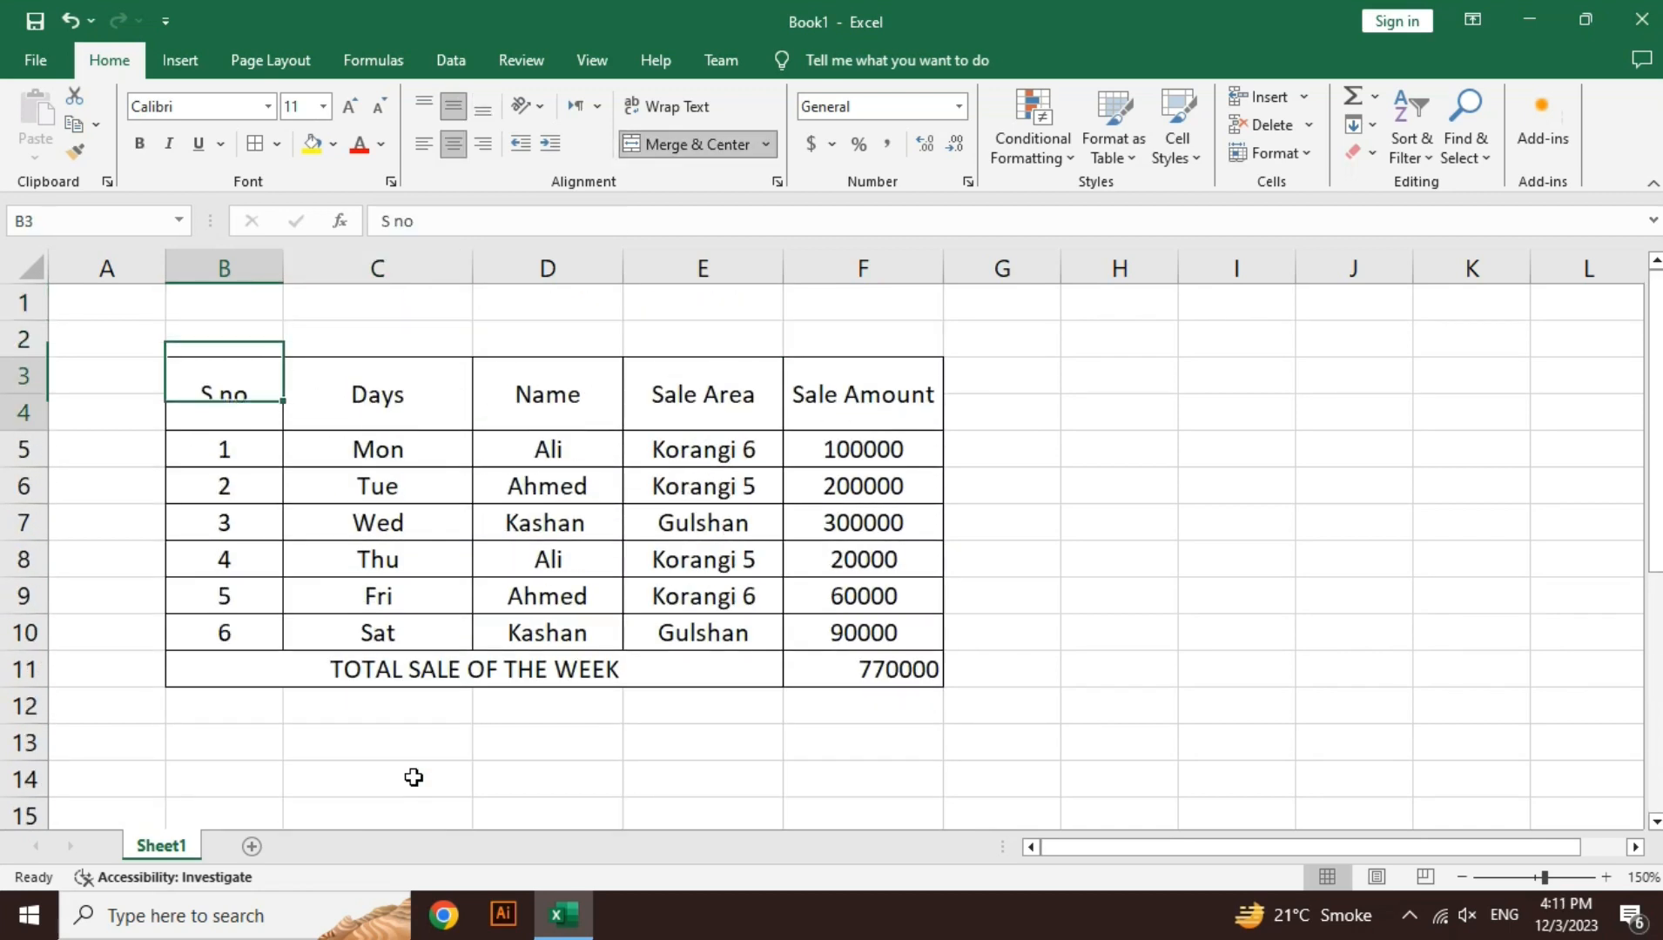
key(Right)
key(Right)
key(Down)
key(Down)
key(Down)
key(Down)
key(Up)
key(F2)
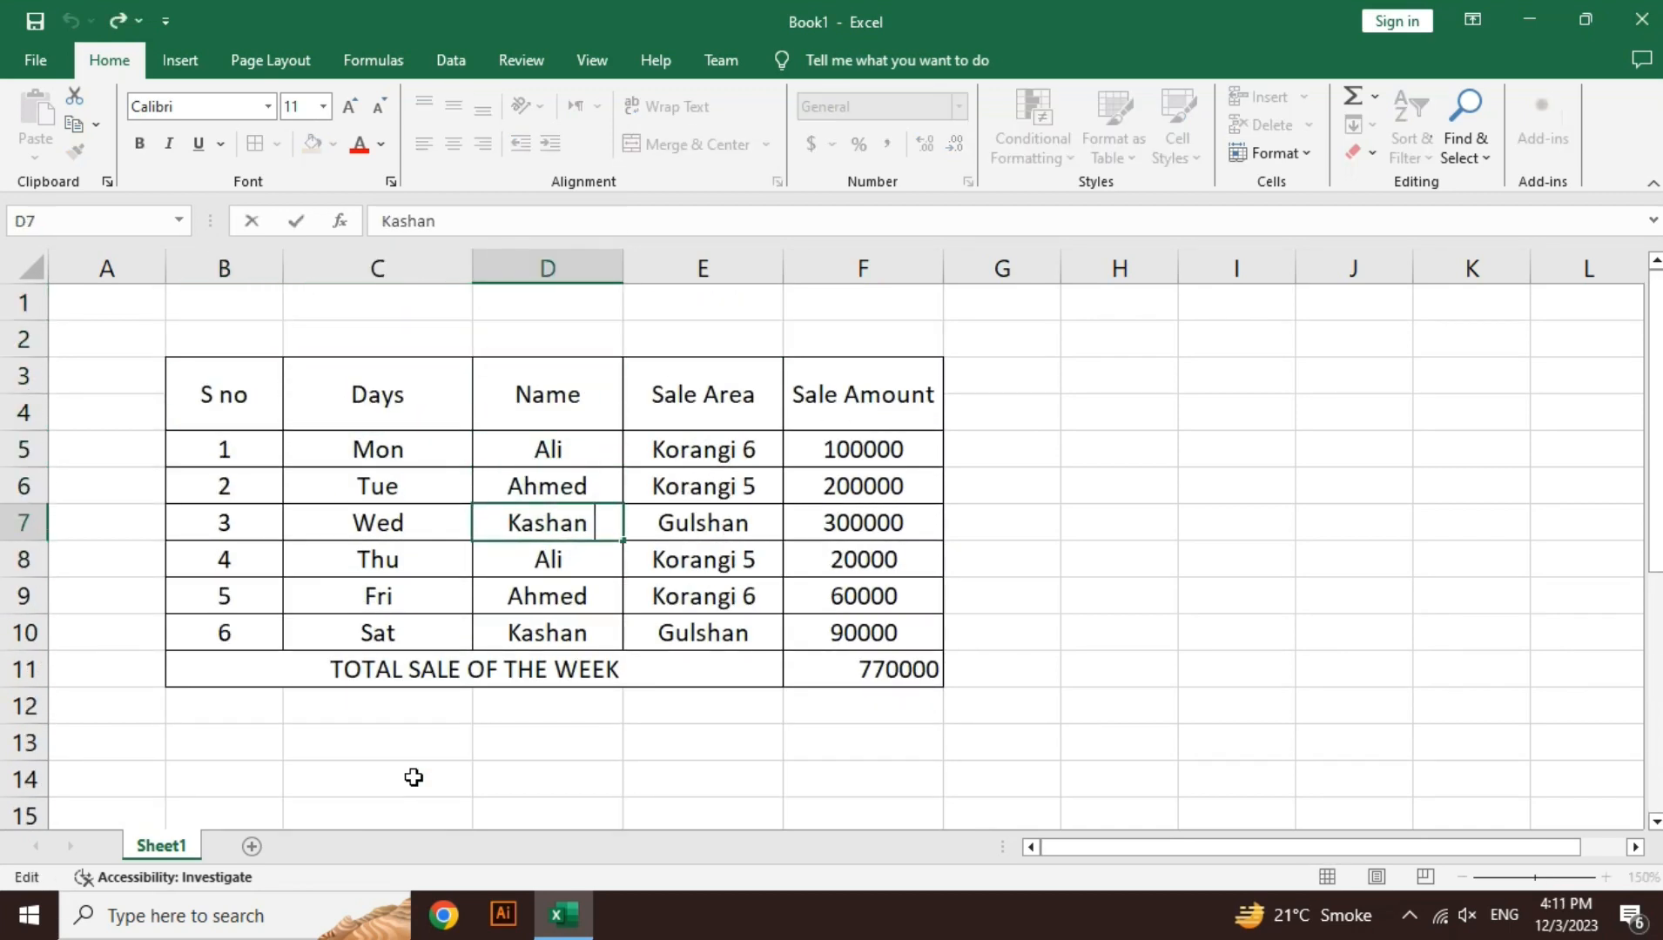
key(Escape)
- Review the third salesperson's total and its SUMIF formula in B25
key(Down)
key(Down)
key(Down)
key(Down)
key(Down)
key(Down)
key(Down)
key(Down)
key(Down)
key(Down)
key(Down)
key(Down)
key(Down)
key(Down)
key(Down)
key(Down)
key(Down)
key(Down)
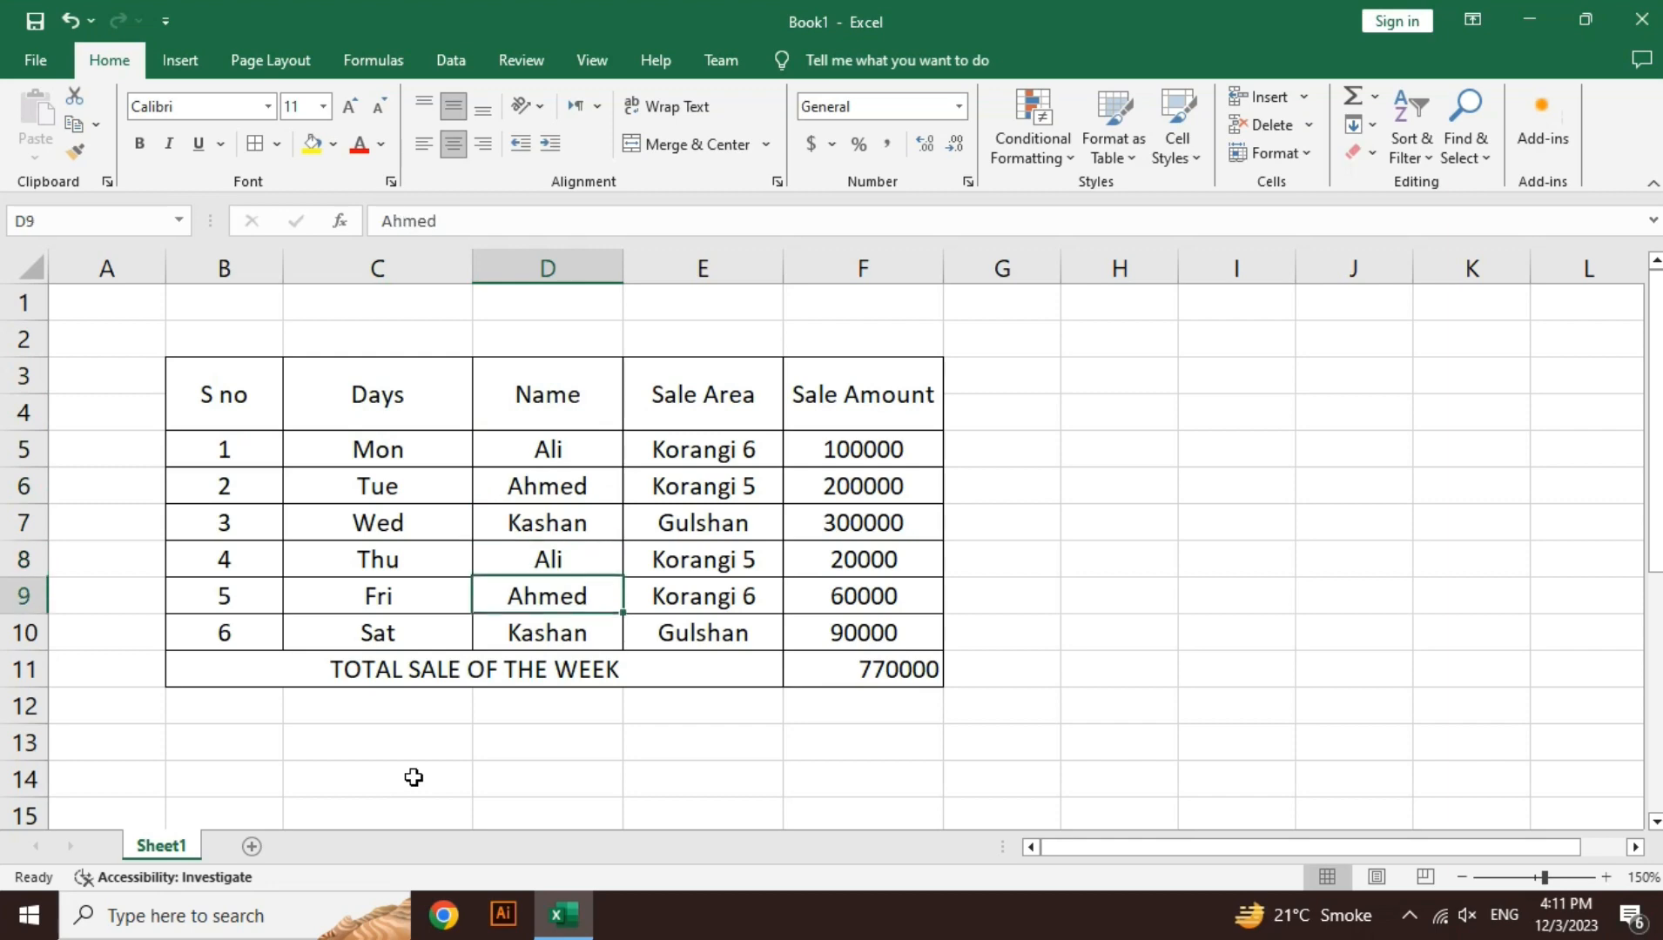
key(Left)
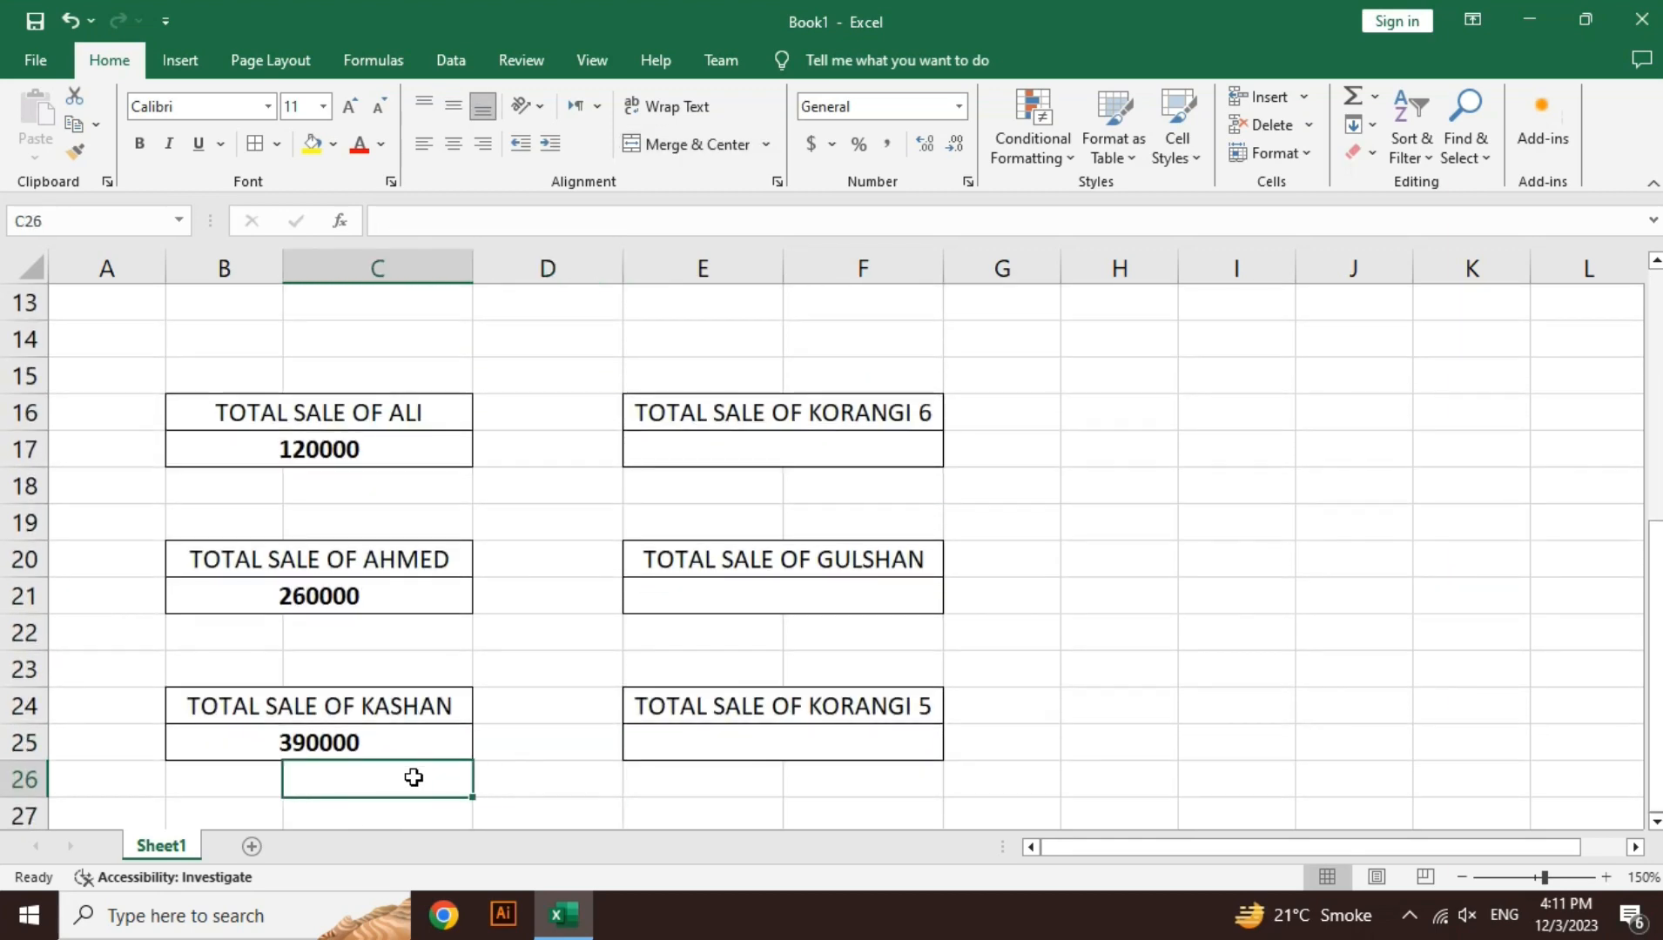
key(Up)
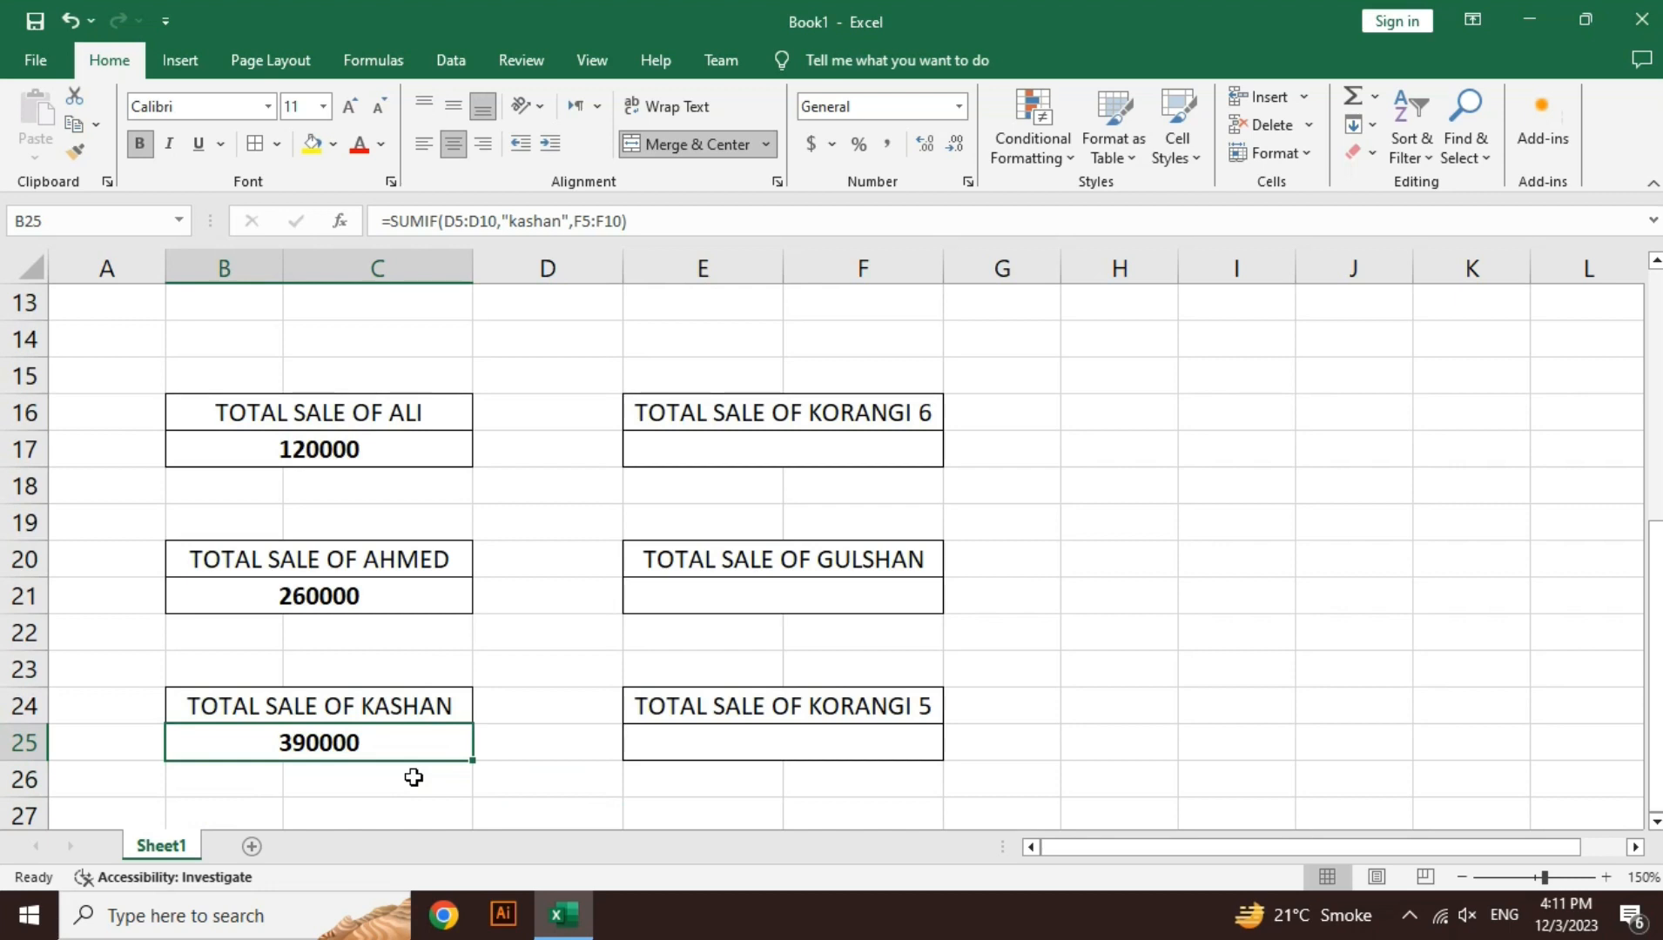
key(F2)
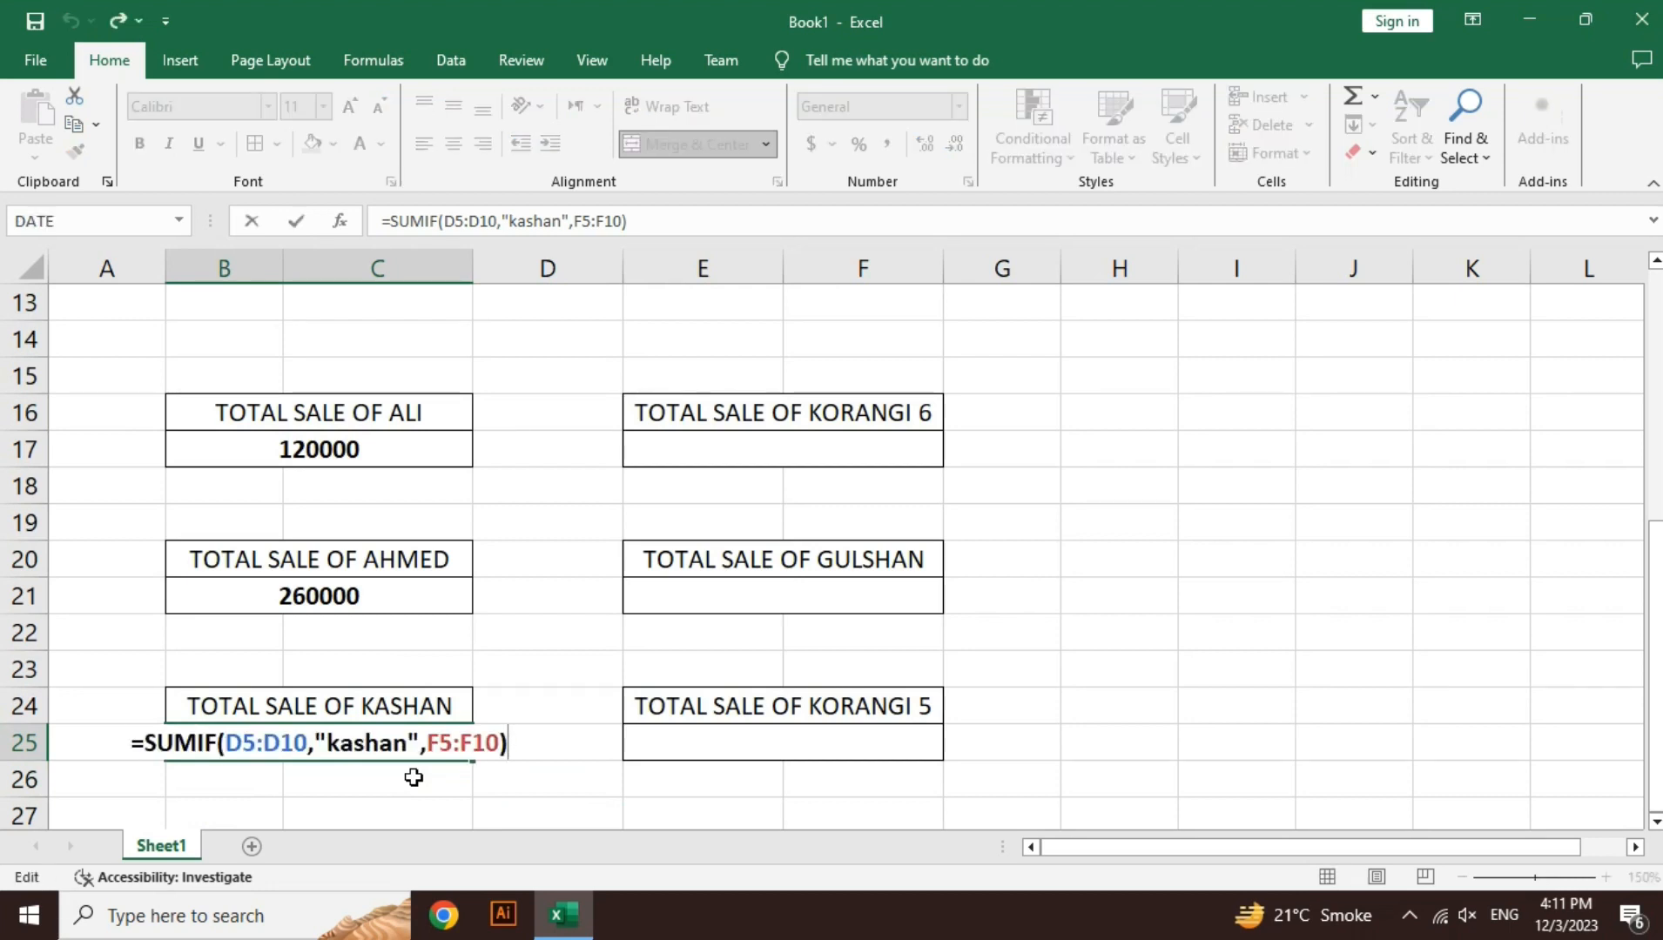
key(Return)
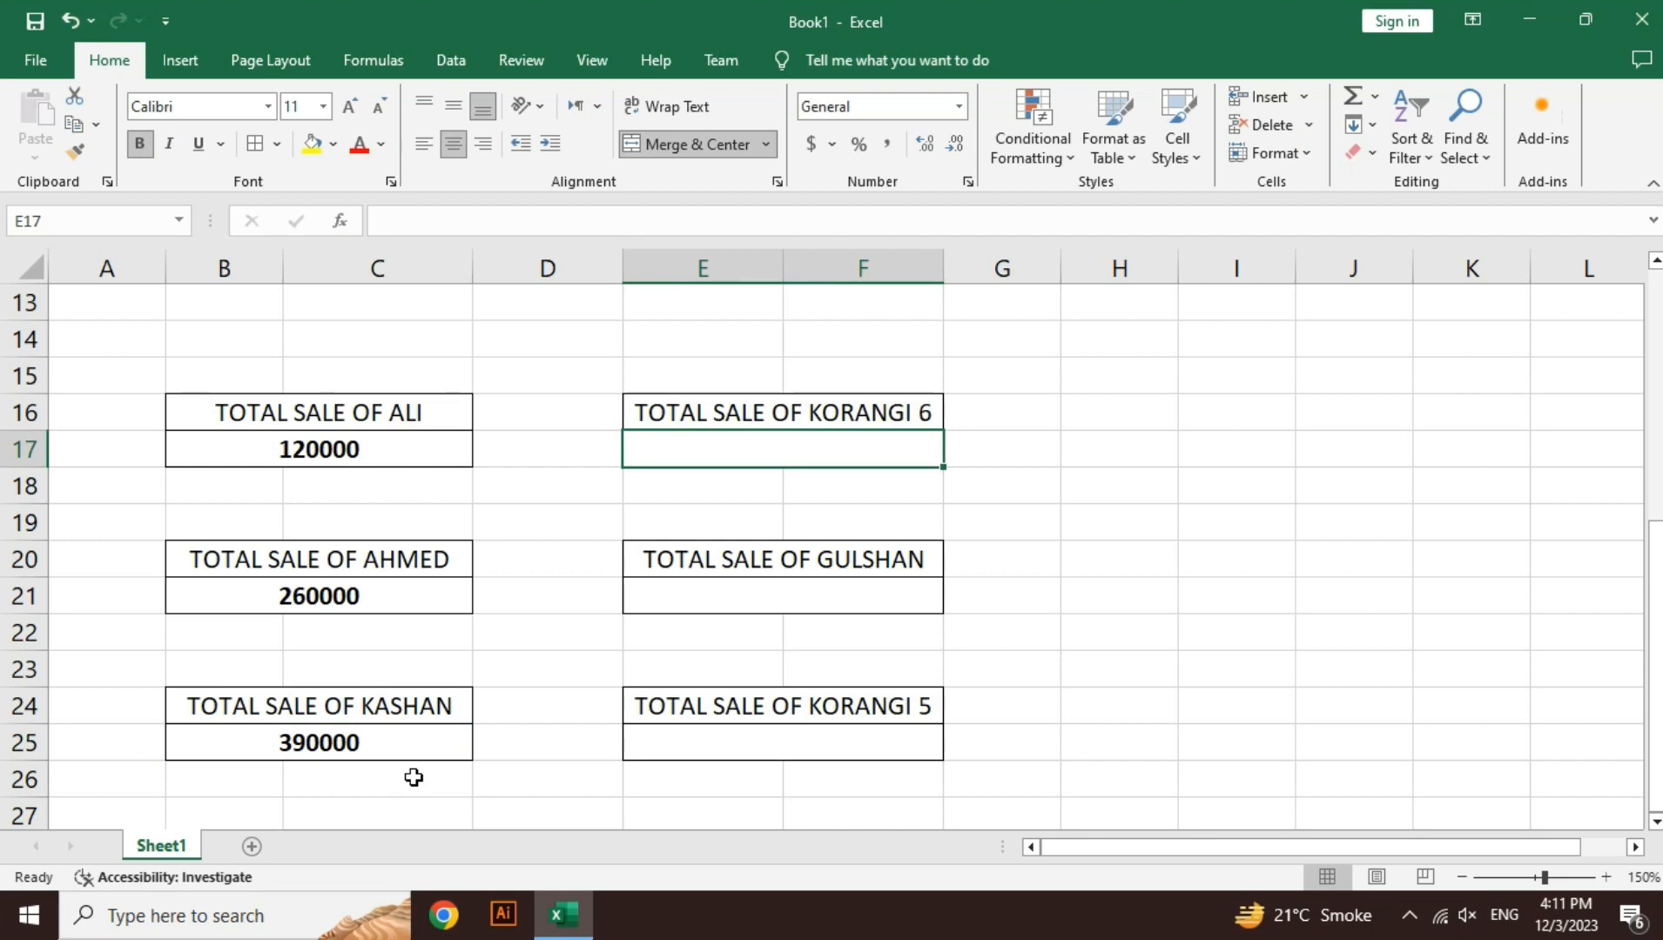
- Begin a SUMIF formula in E17 for the Korangi 6 total, pointing its range reference at the table's first data row
text(=sumi)
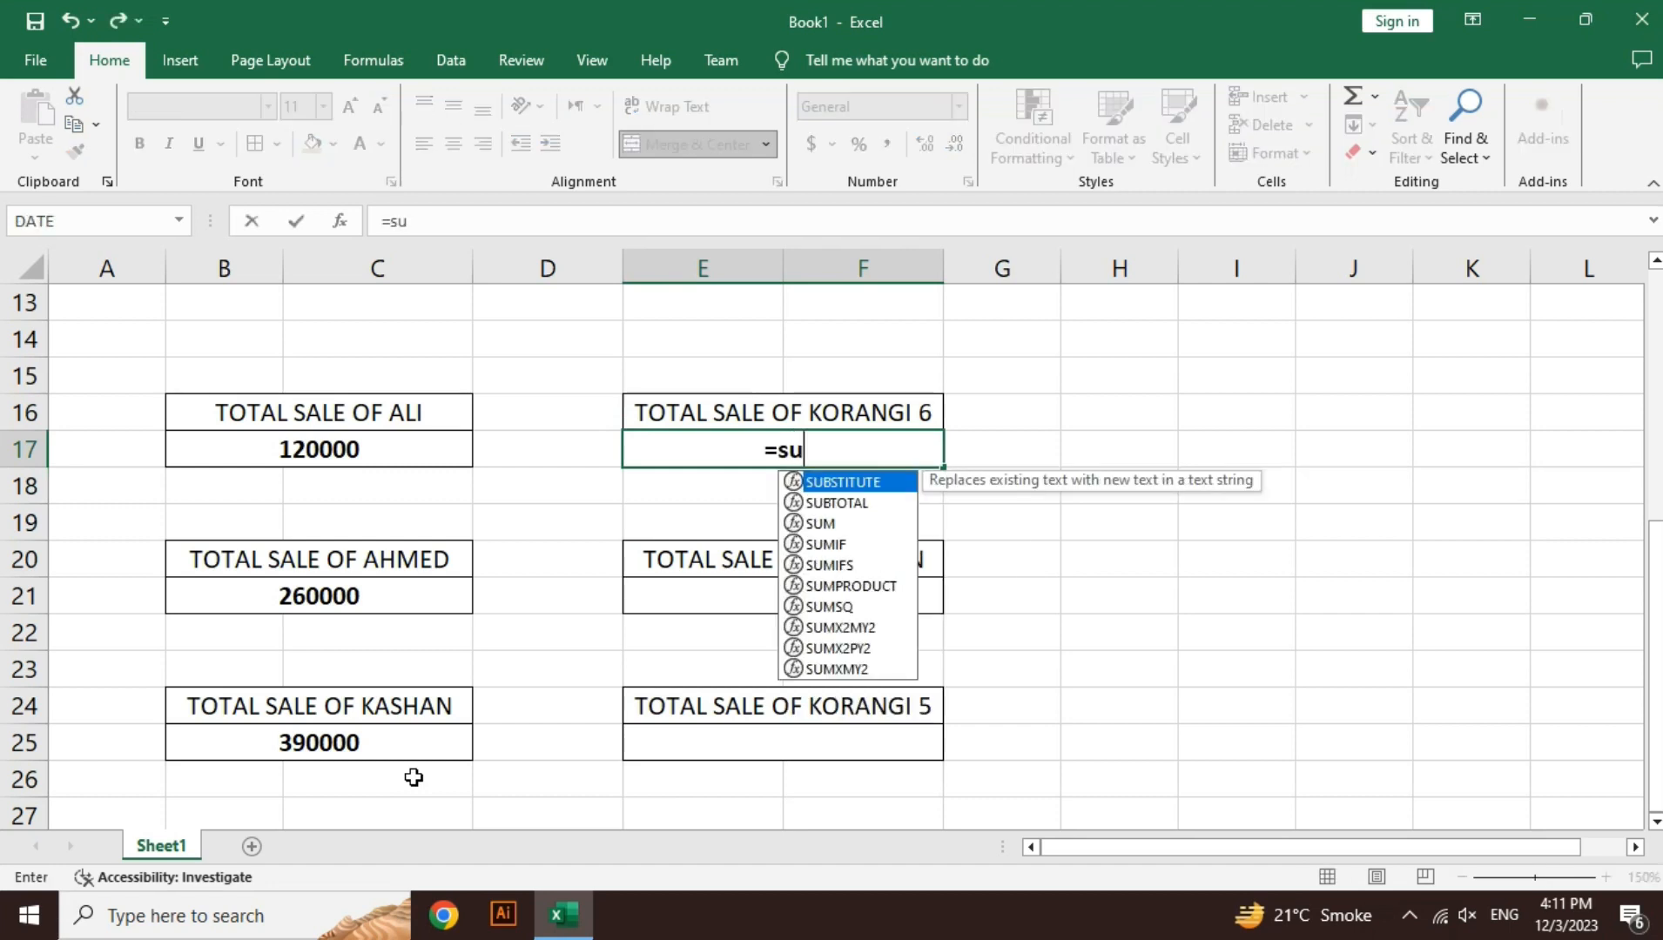
key(Tab)
key(Right)
key(Up)
key(Up)
key(Up)
key(Up)
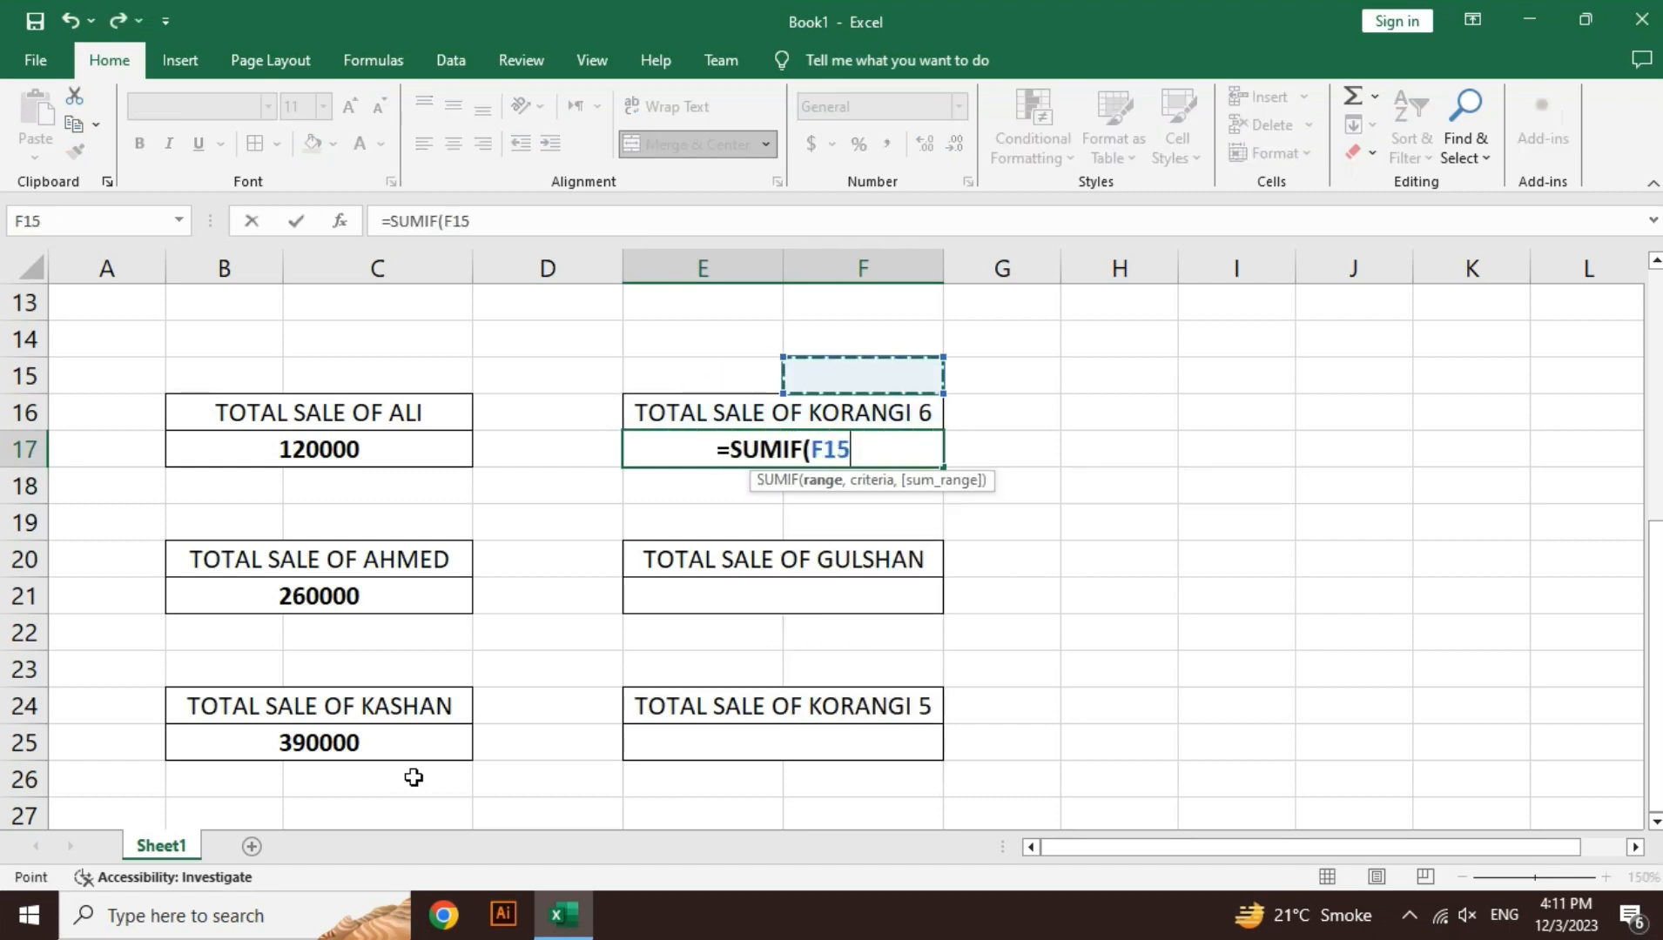
key(Up)
key(Up)
key(Up)
key(Up)
key(Up)
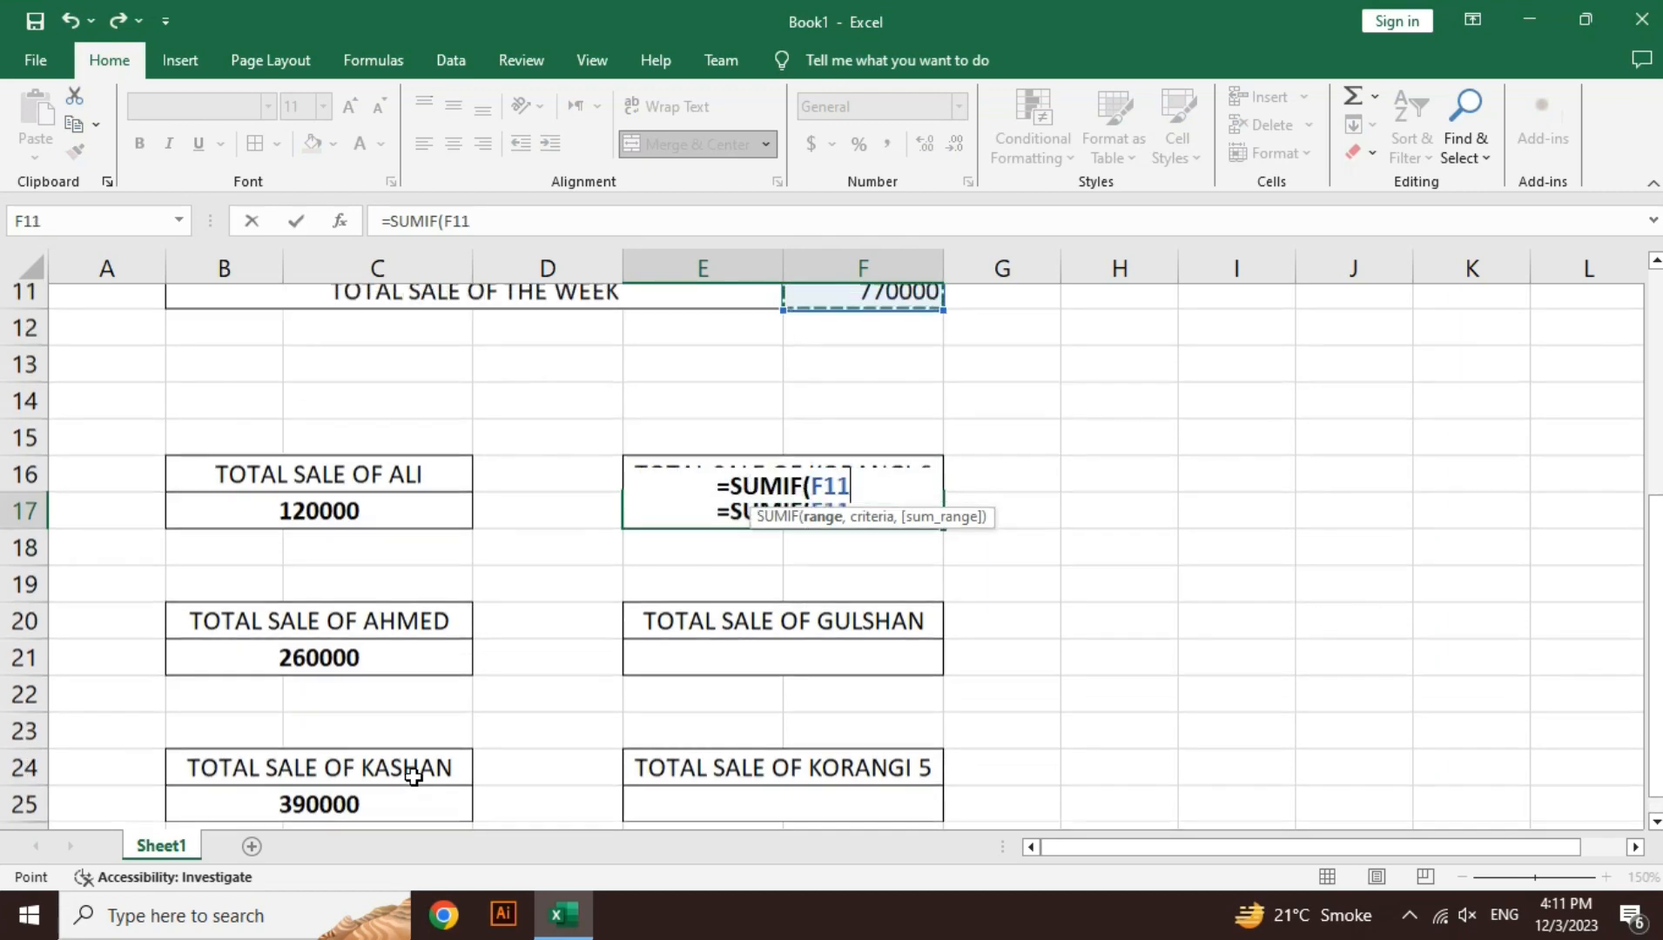
key(Up)
key(Up)
key(Up)
key(Up)
key(Up)
key(Up)
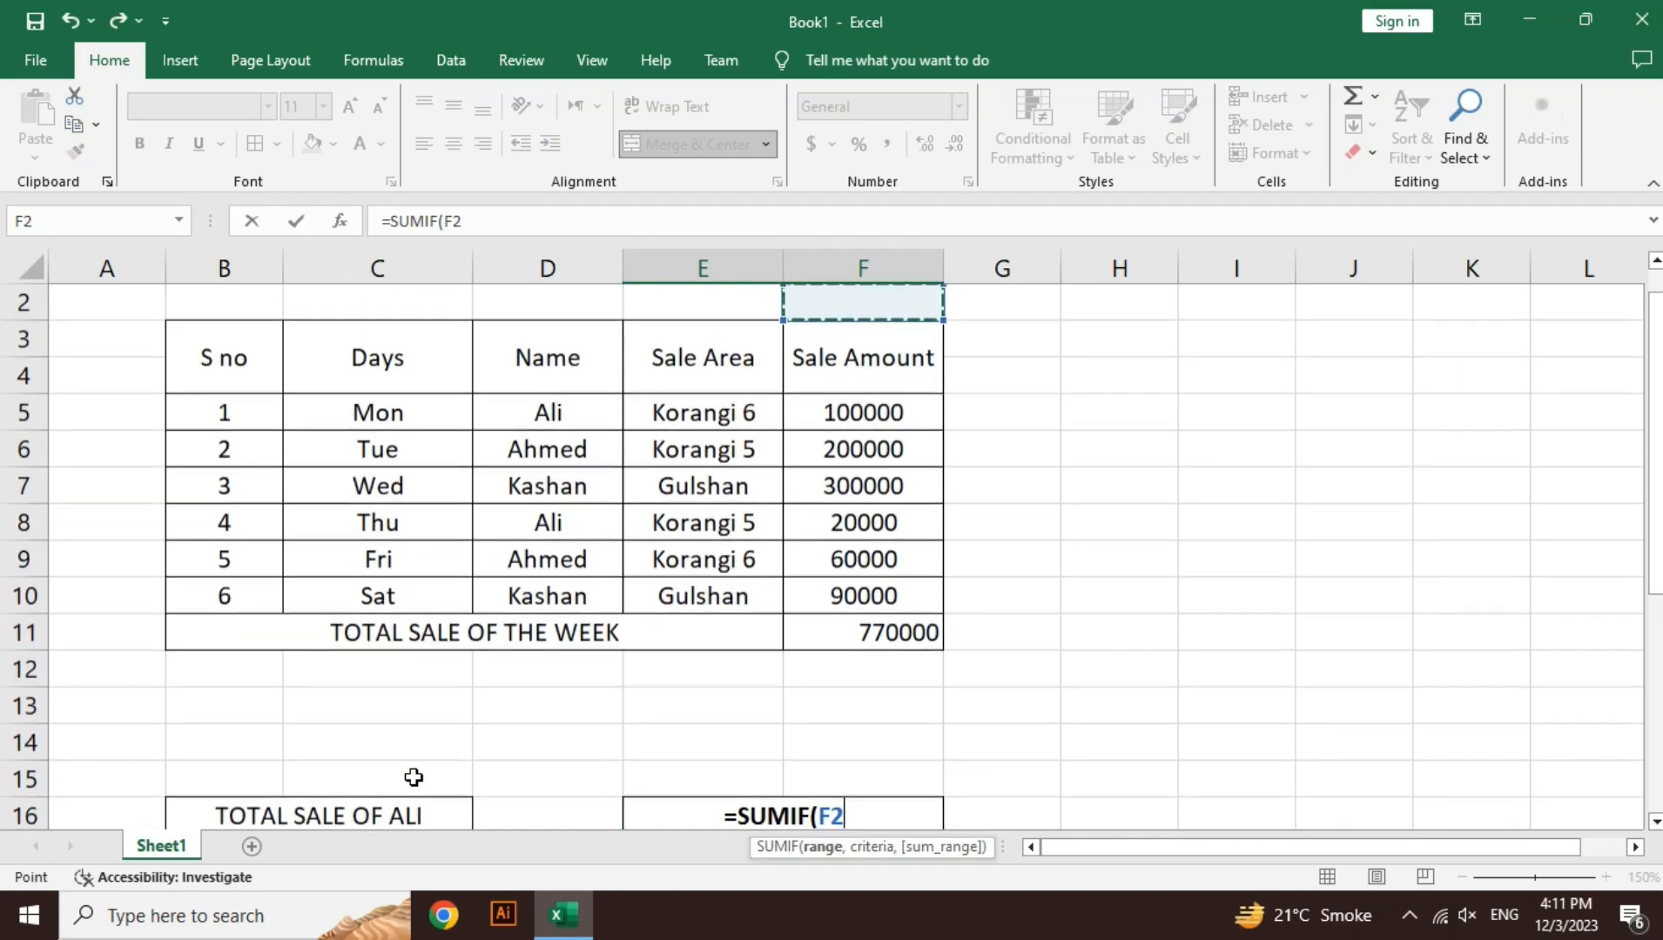
key(Left)
key(Left)
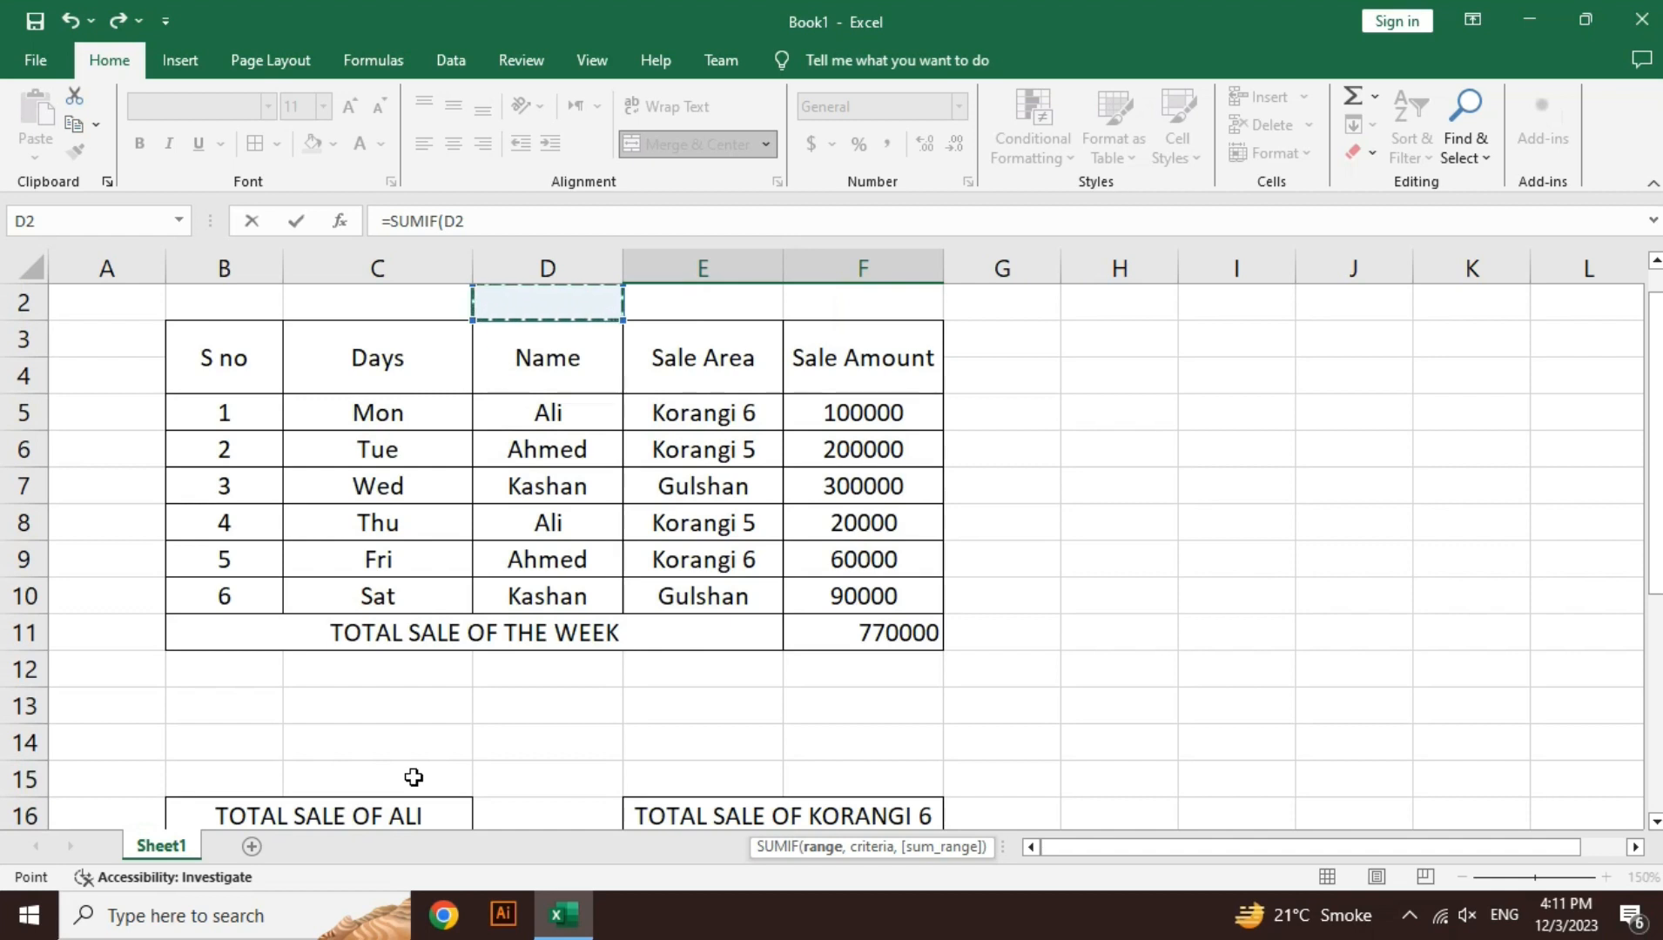
key(Down)
key(Down)
key(Down)
key(Up)
key(shift+Down)
key(shift+Down)
key(shift+Down)
key(shift+Down)
key(shift+Down)
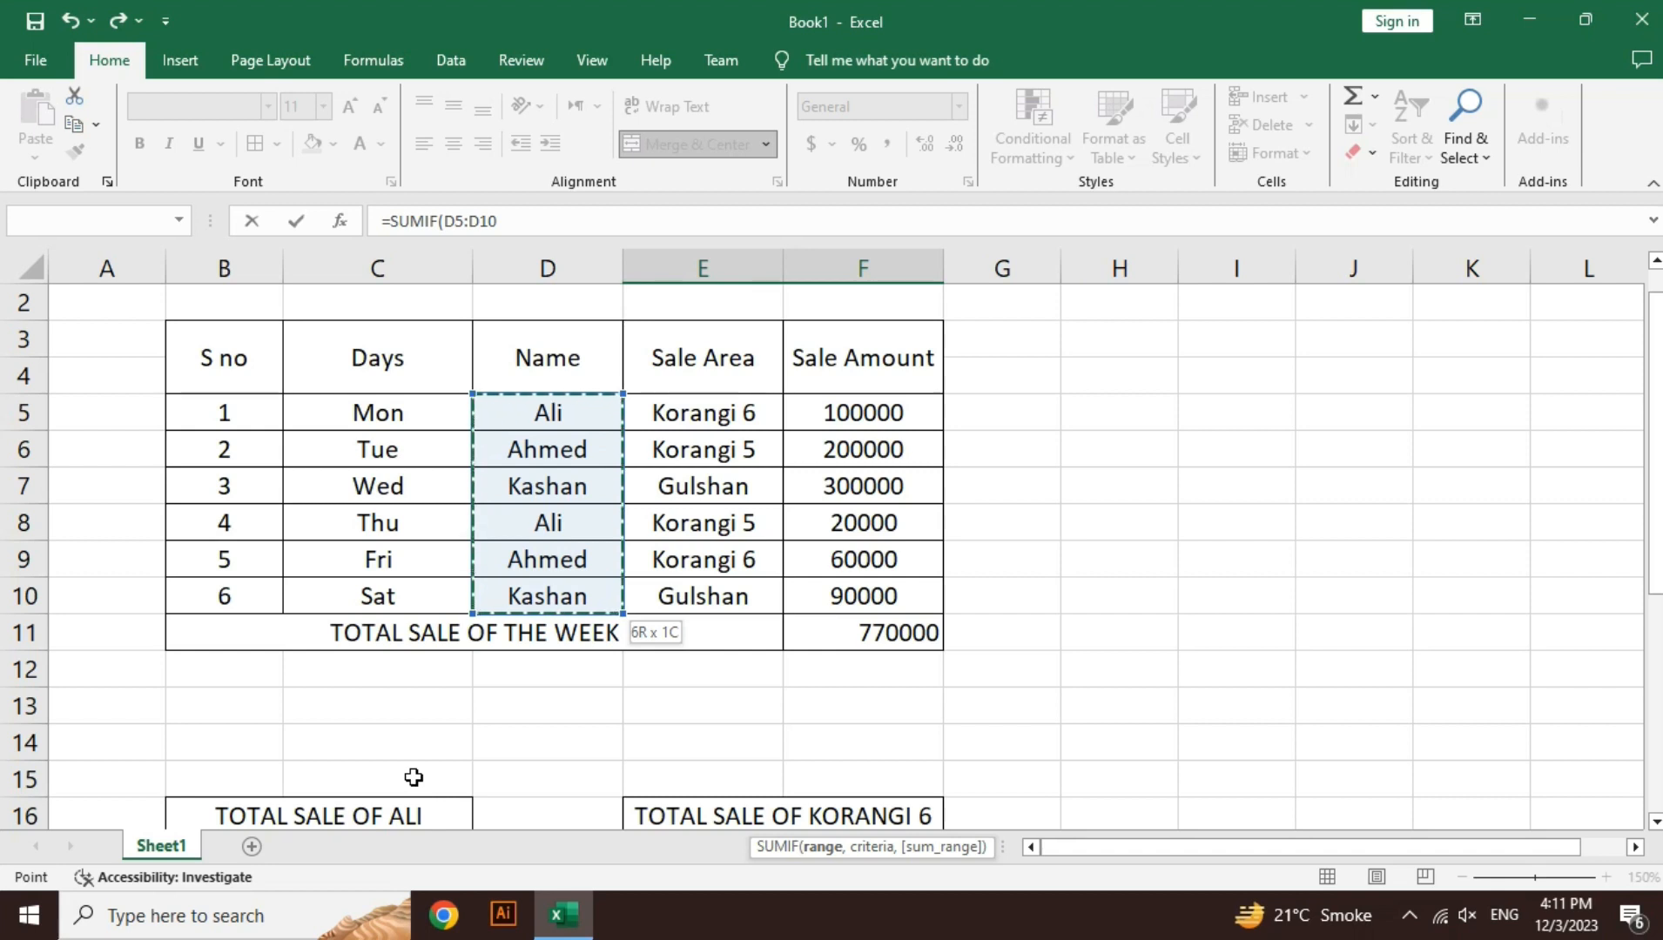
- Set the range argument of E17's SUMIF formula to the Sale Area cells E5:E10
key(Right)
key(shift+Down)
key(shift+Down)
key(shift+Down)
key(shift+Down)
key(shift+Down)
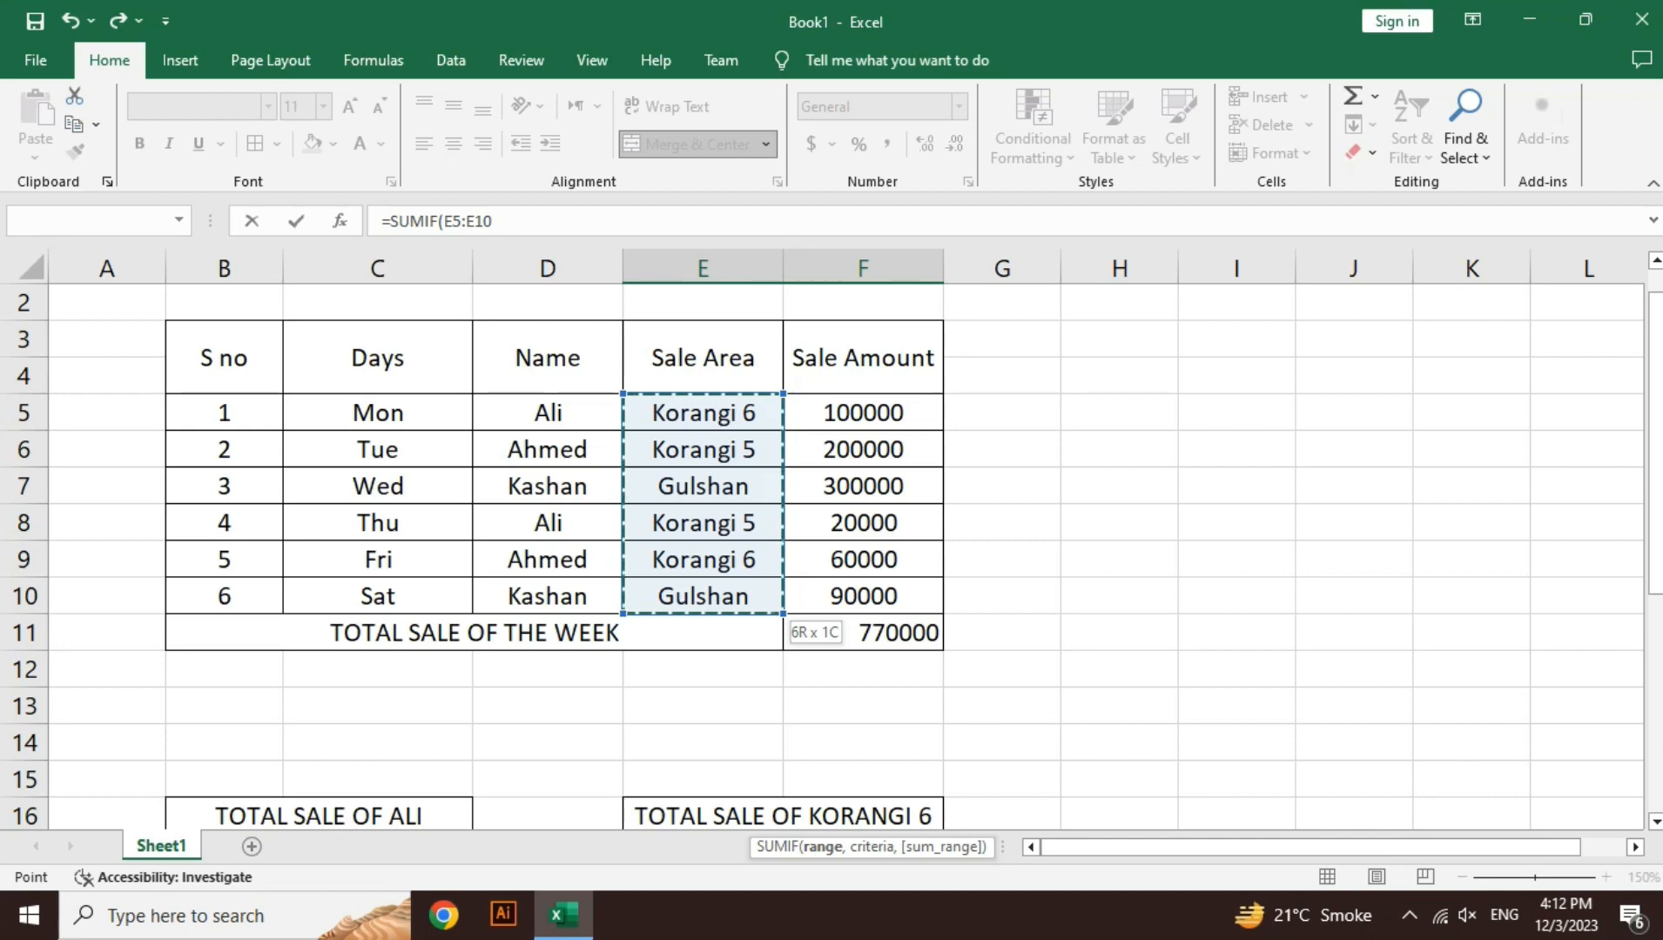
click(1654, 821)
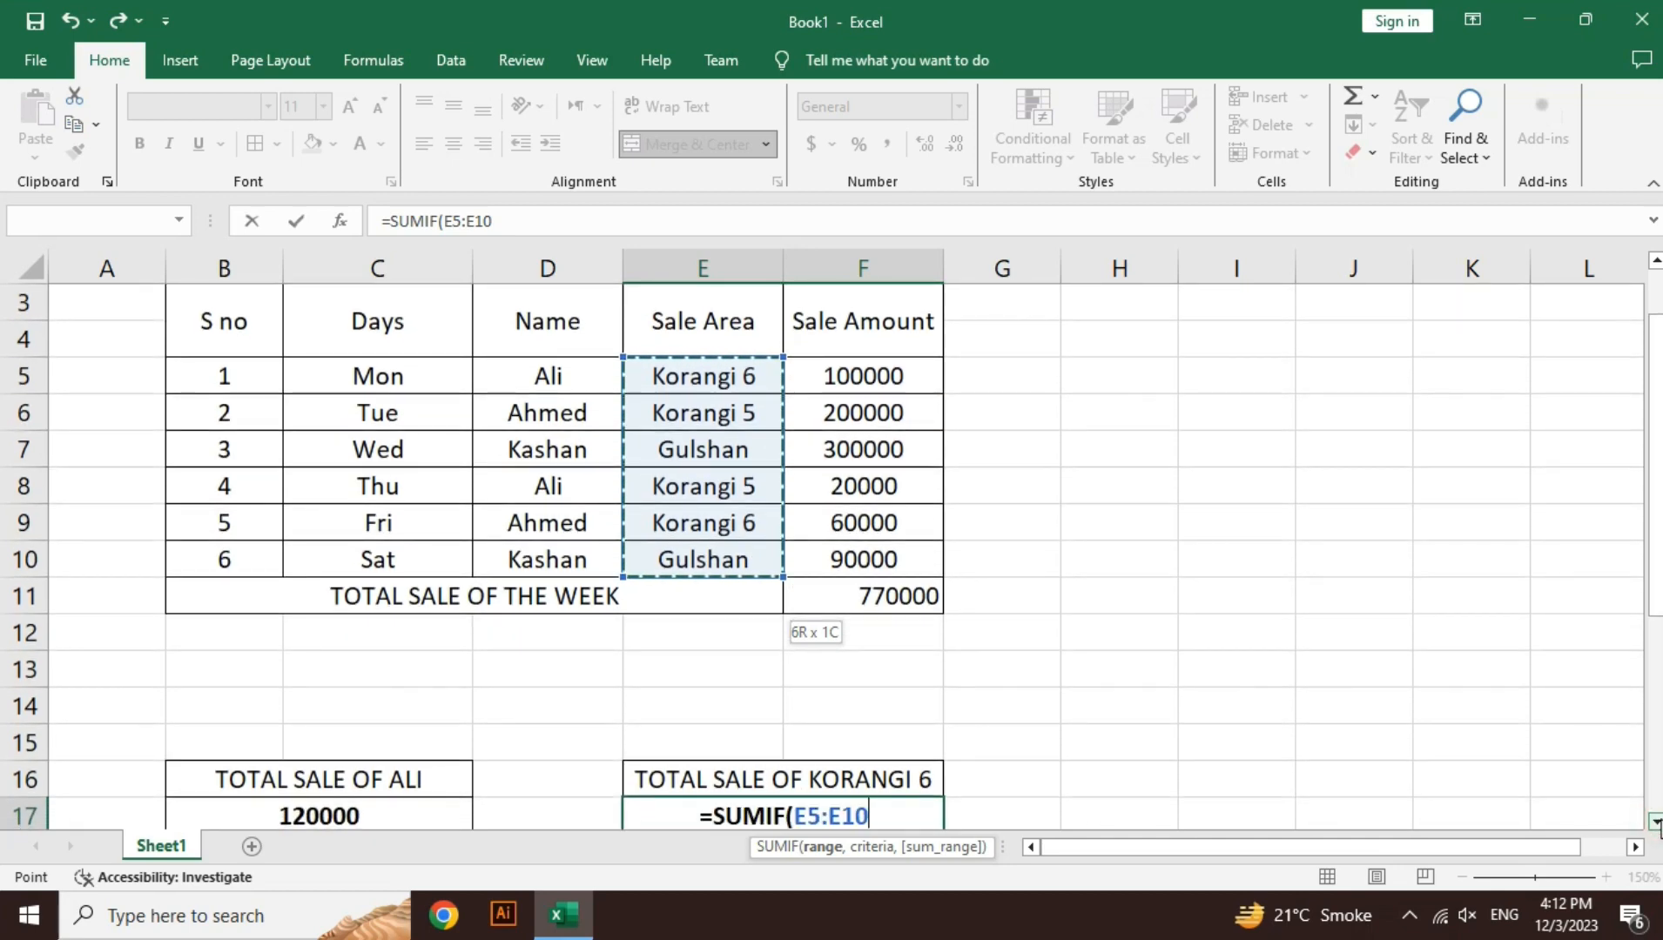
- Enter "korangi 6" in quotes as the criteria of E17's SUMIF formula
text(,")
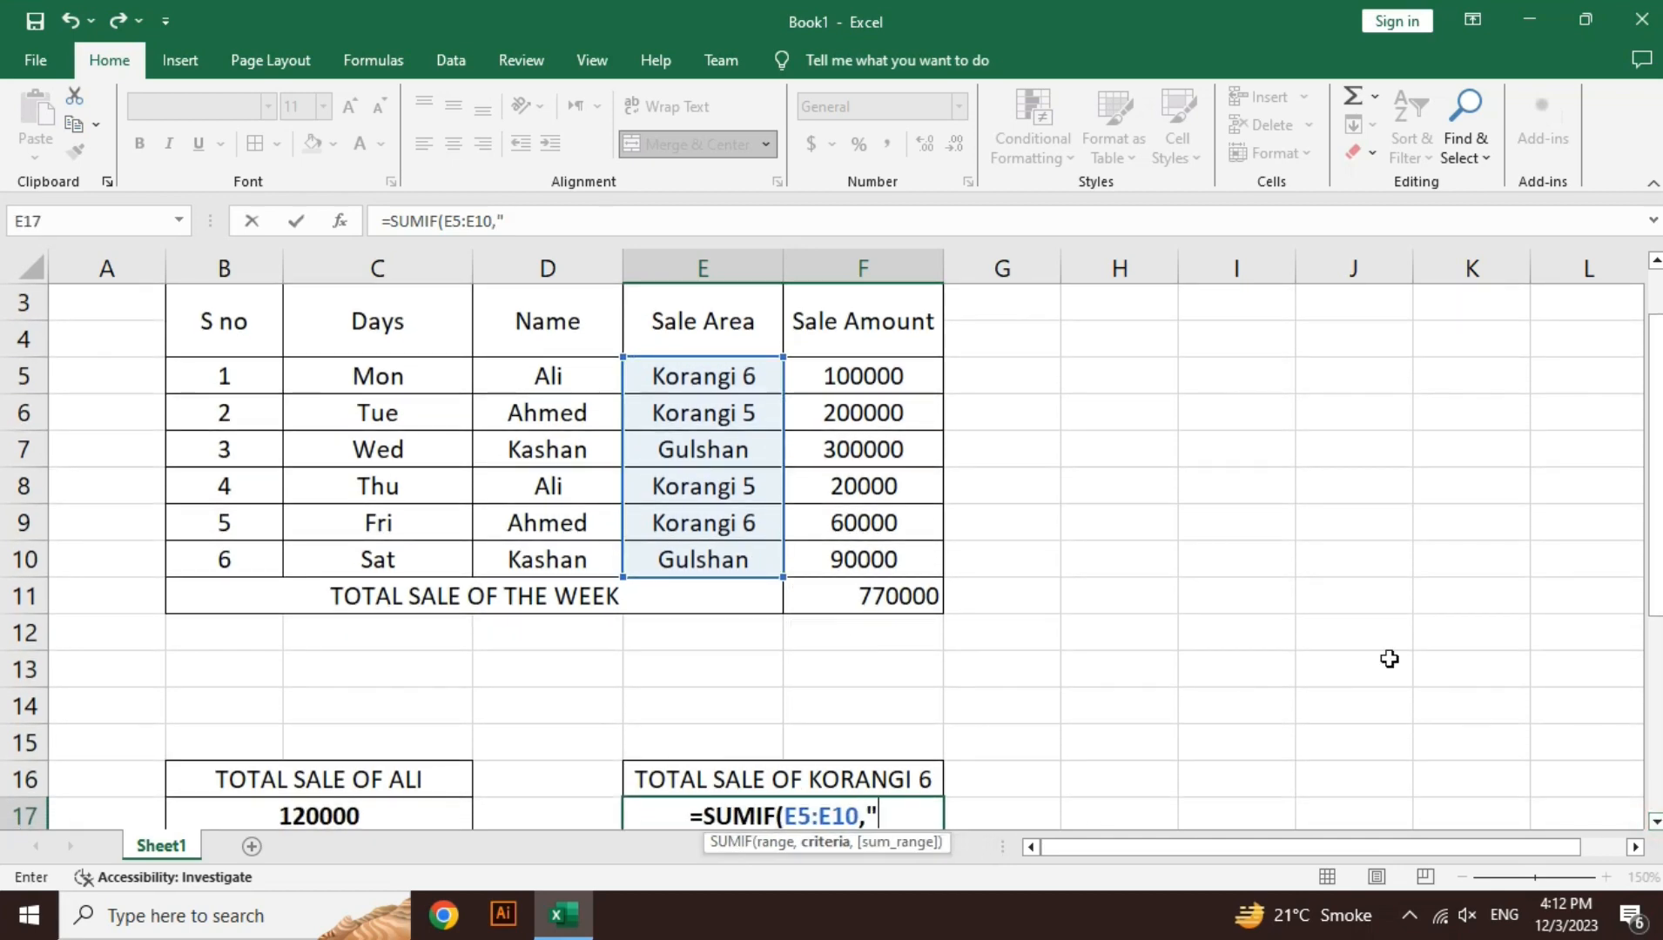
text(koran)
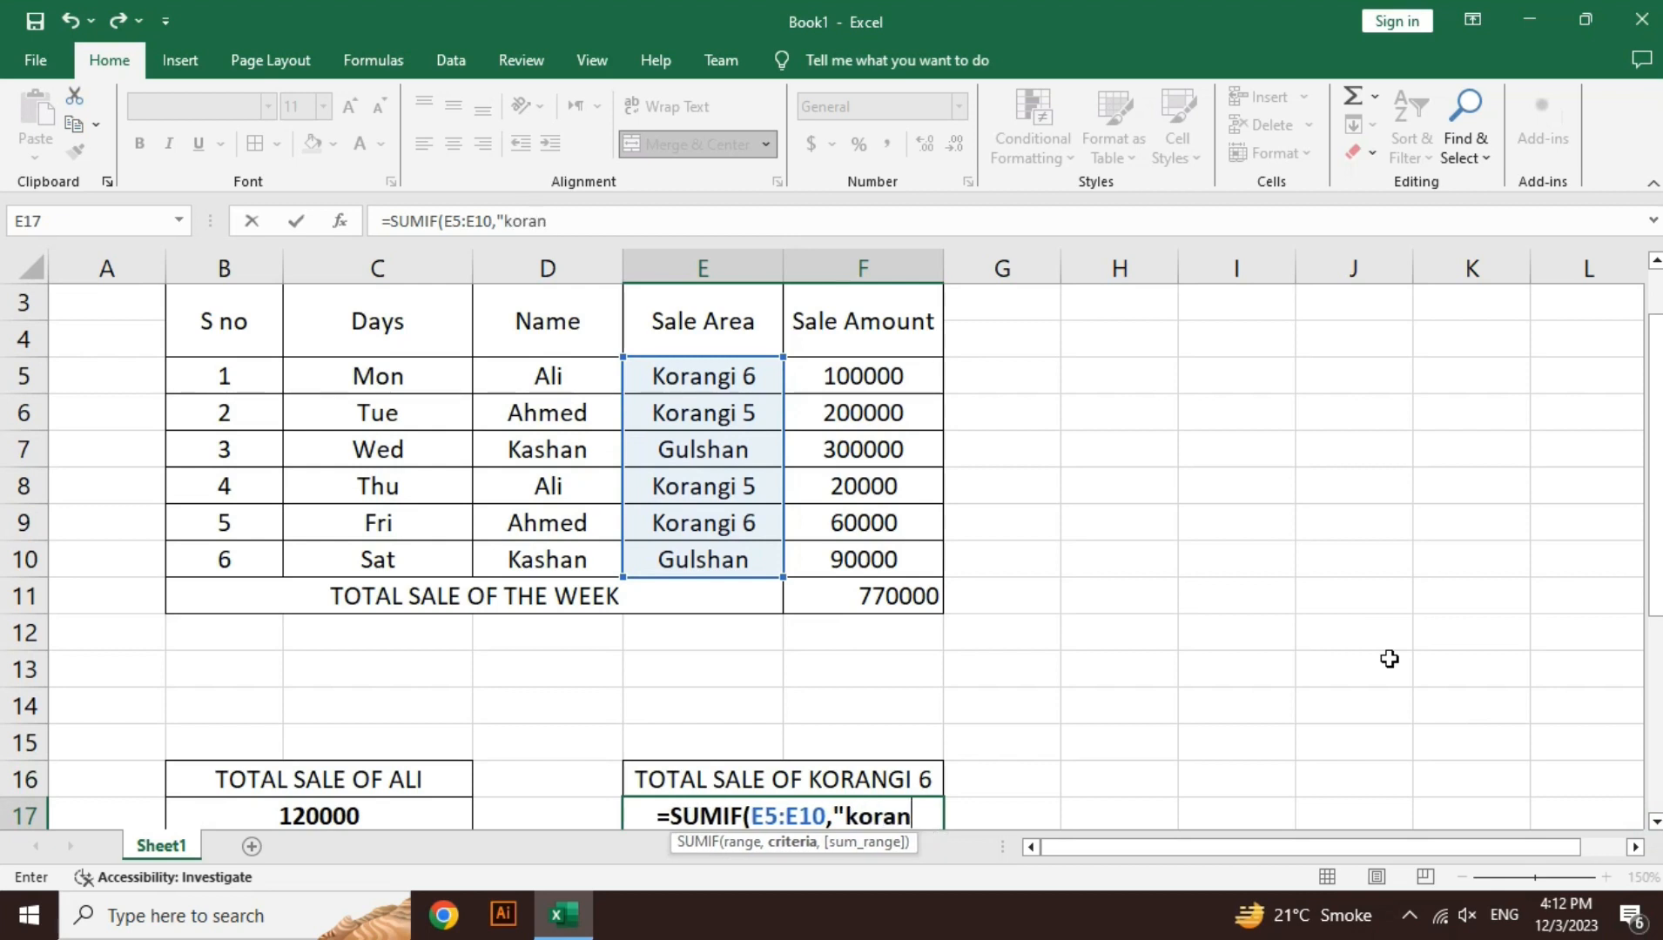
text(gi 6"",)
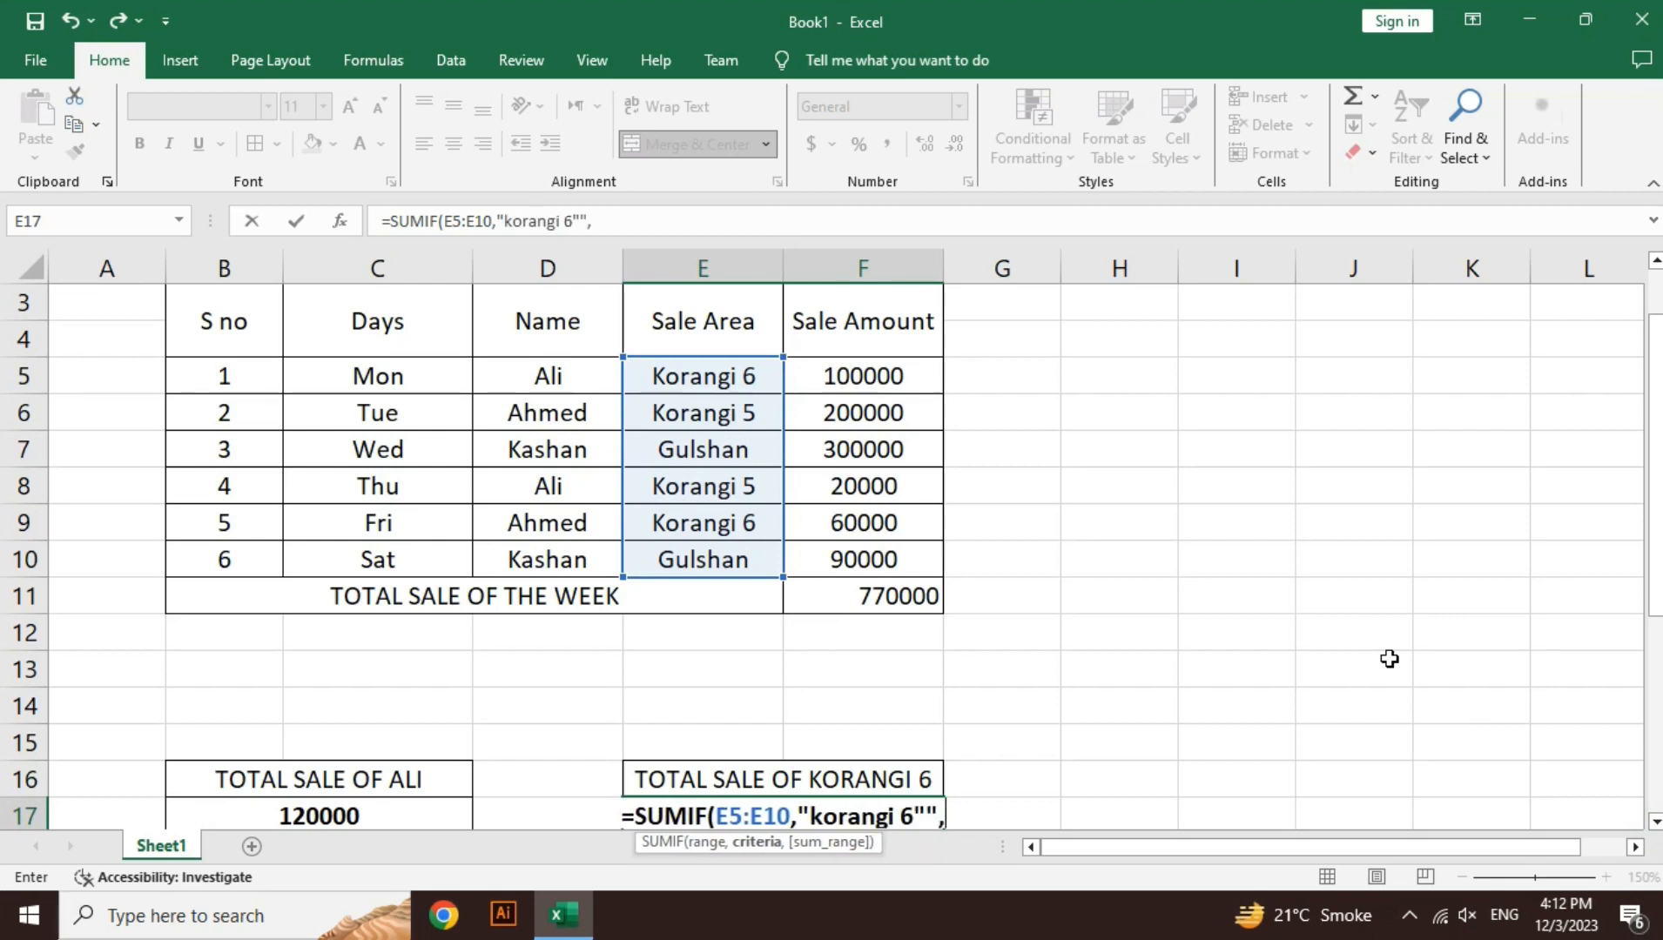
key(BackSpace)
key(BackSpace)
text(,)
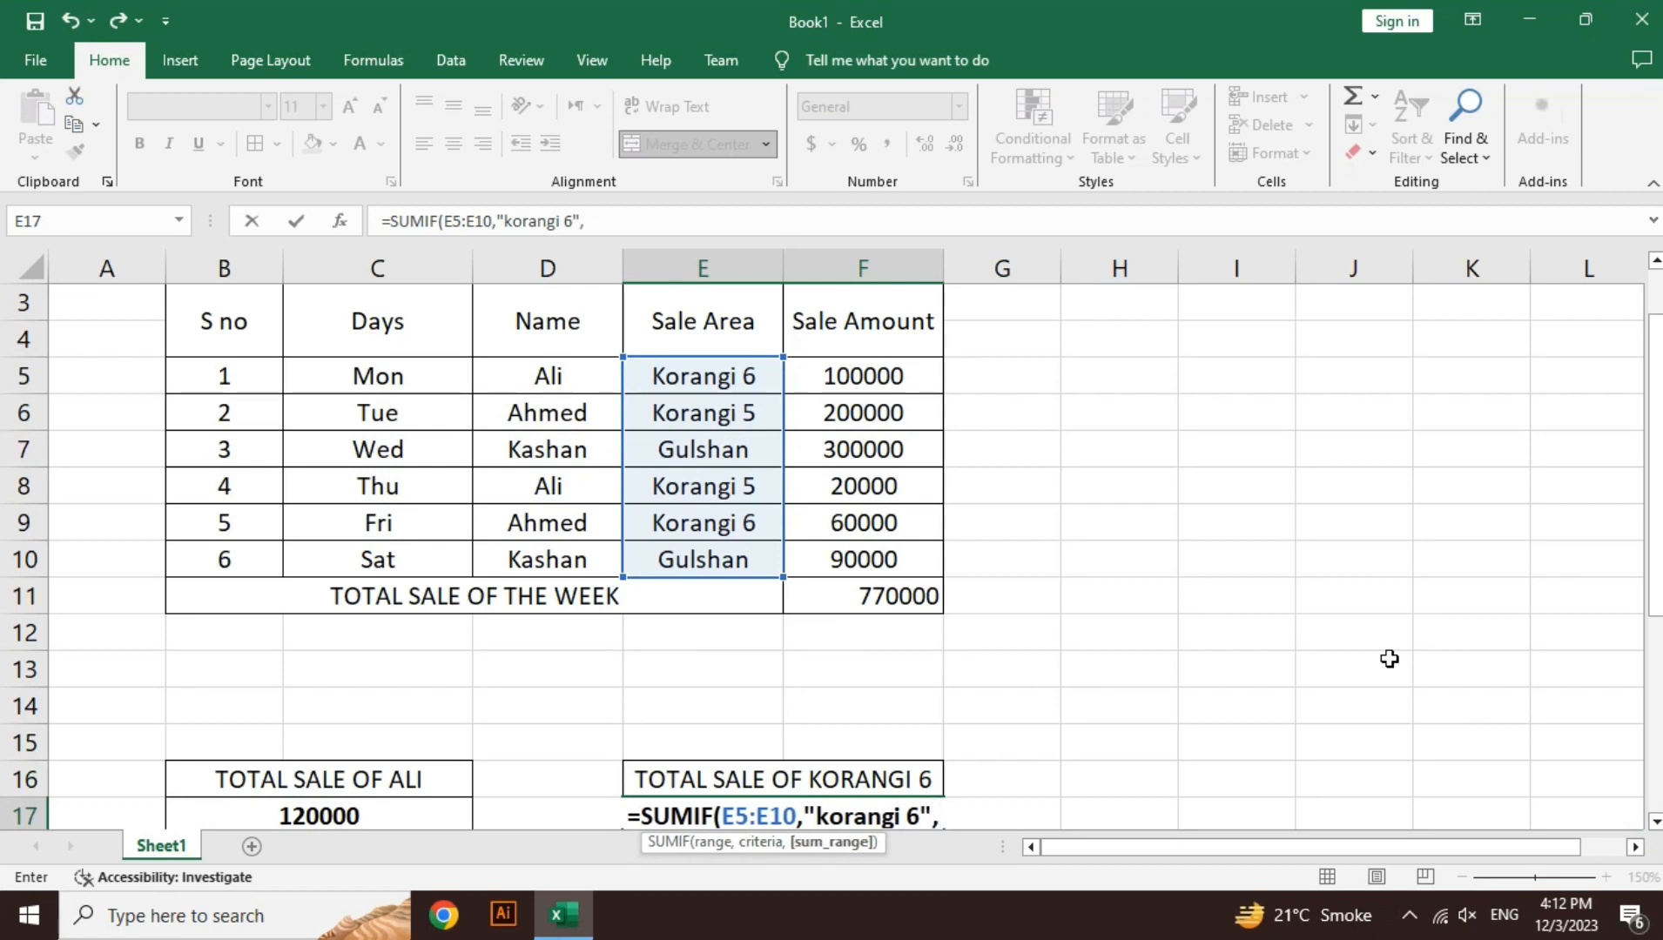
- Use the Sale Amount cells F5:F10 as the sum range and complete the Korangi 6 formula in E17
drag(906, 376, 924, 555)
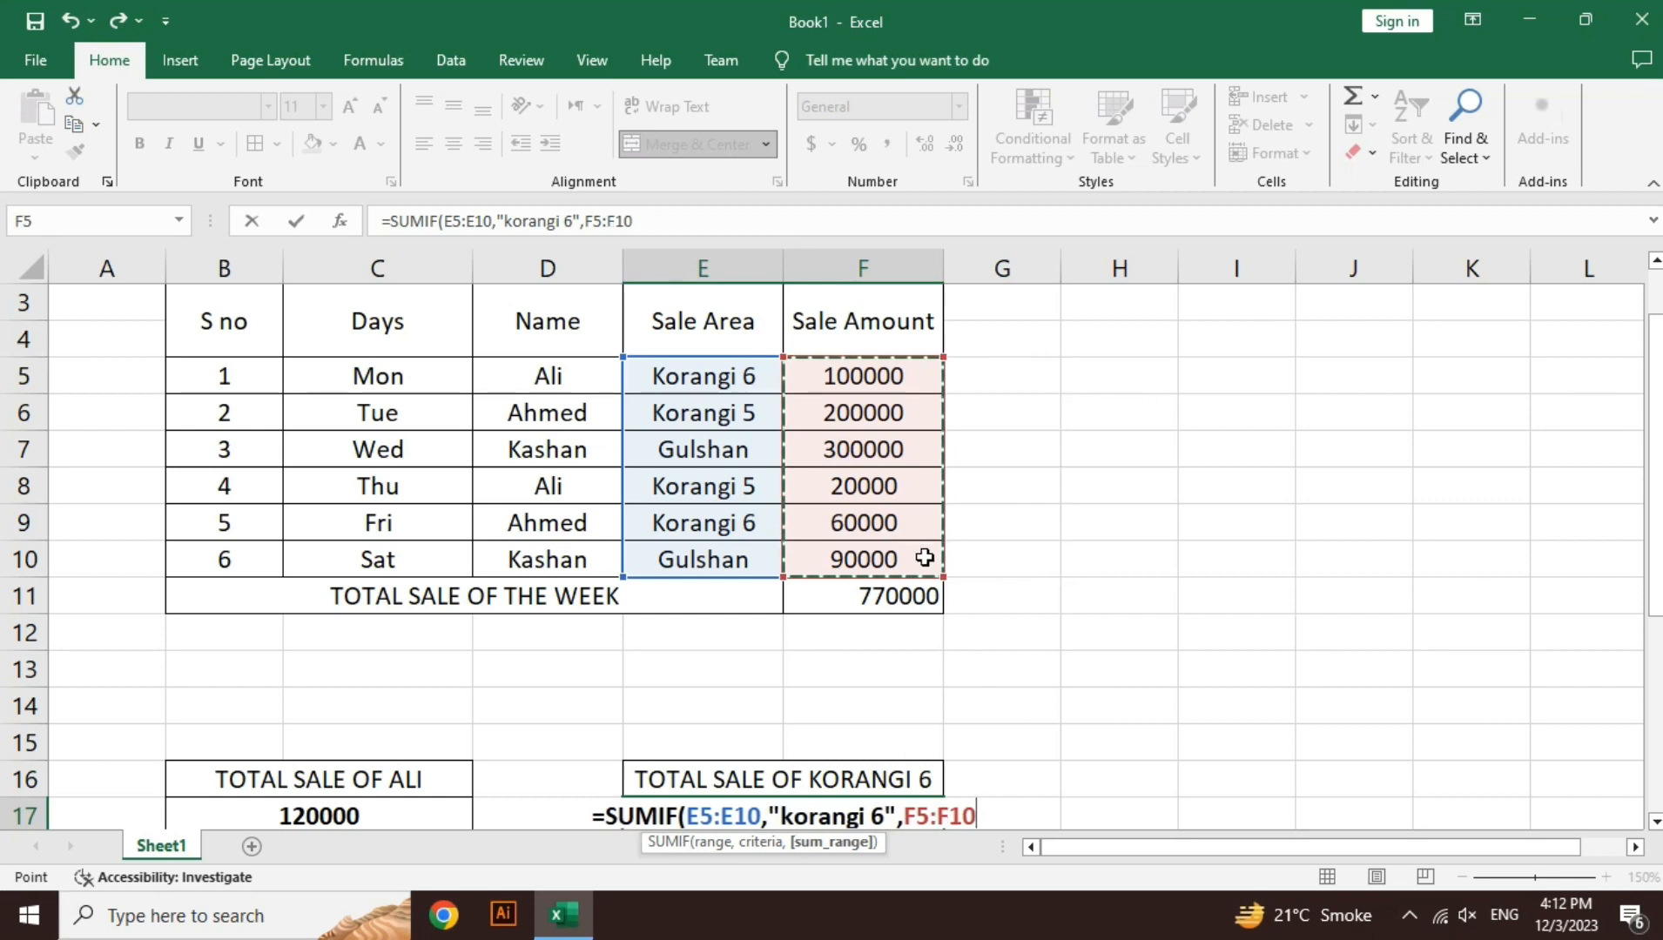
text())
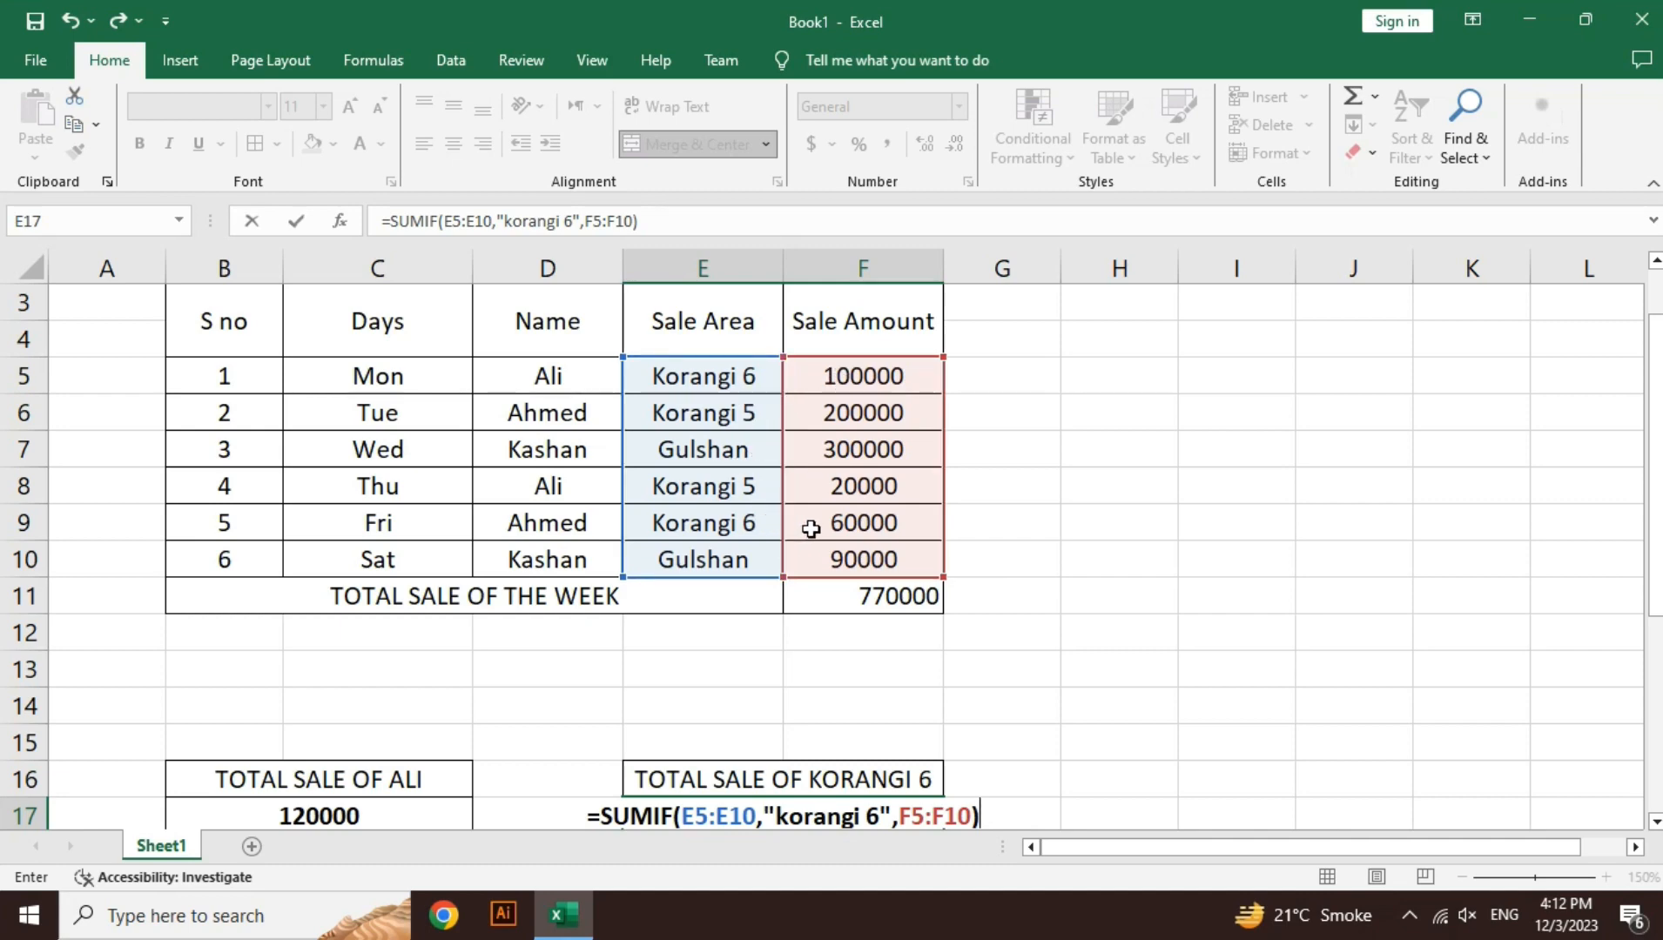
key(Return)
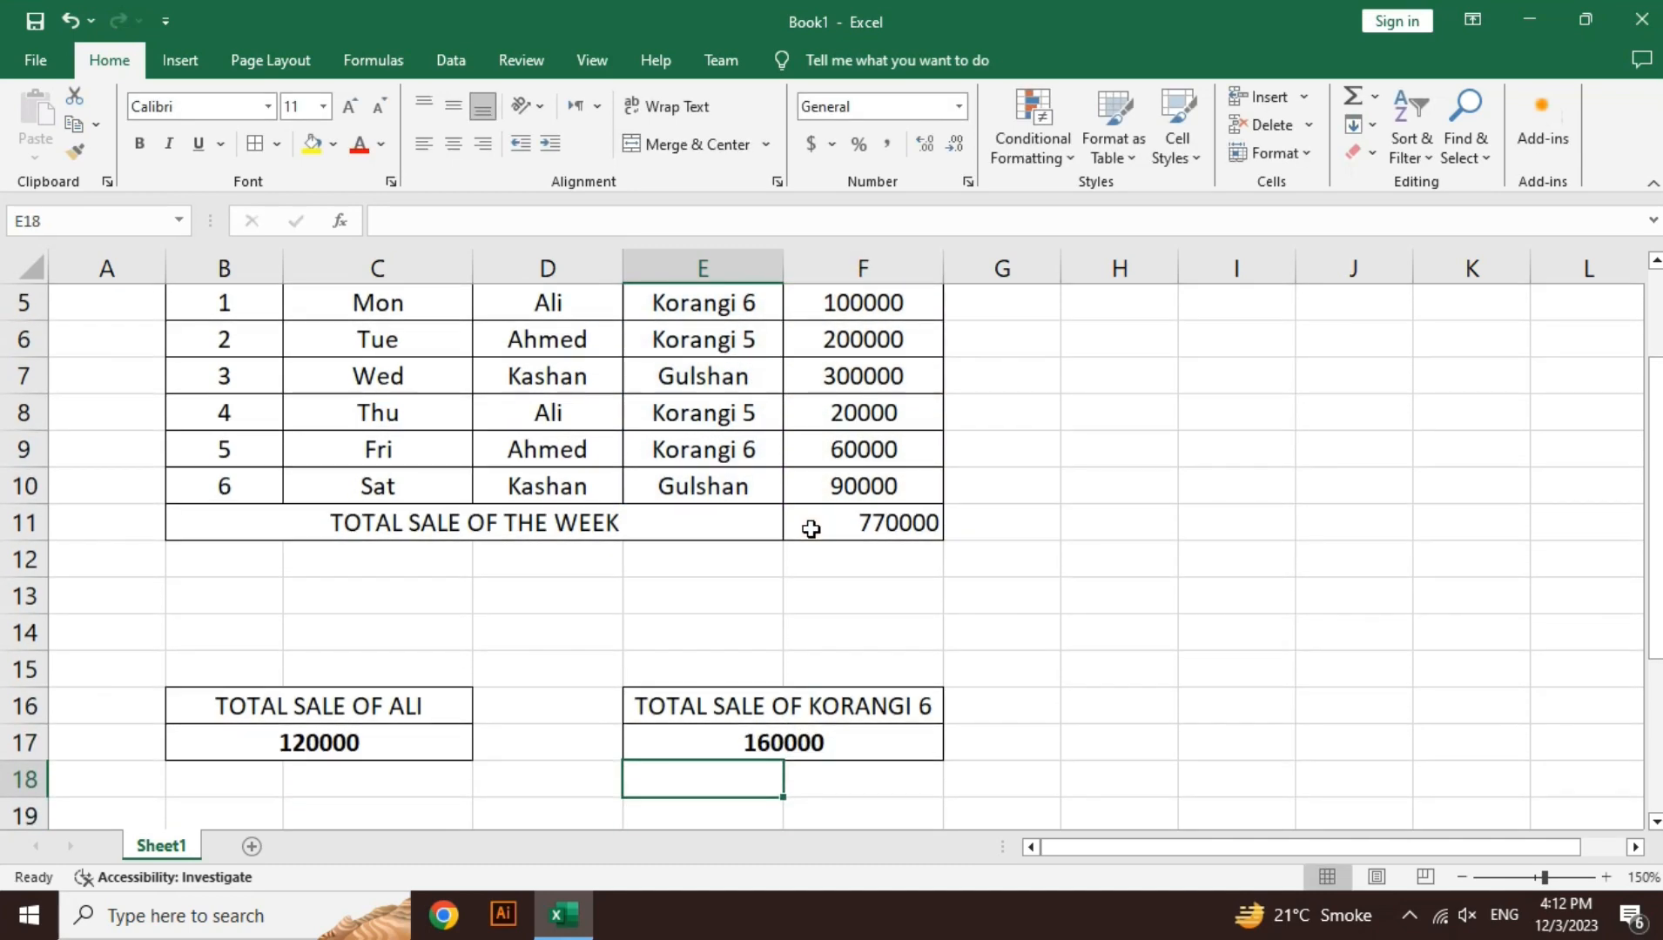
- Start a SUMIF formula in E21 for the Gulshan total with the Sale Area cells E5:E10 as its range
key(Down)
key(Down)
key(Down)
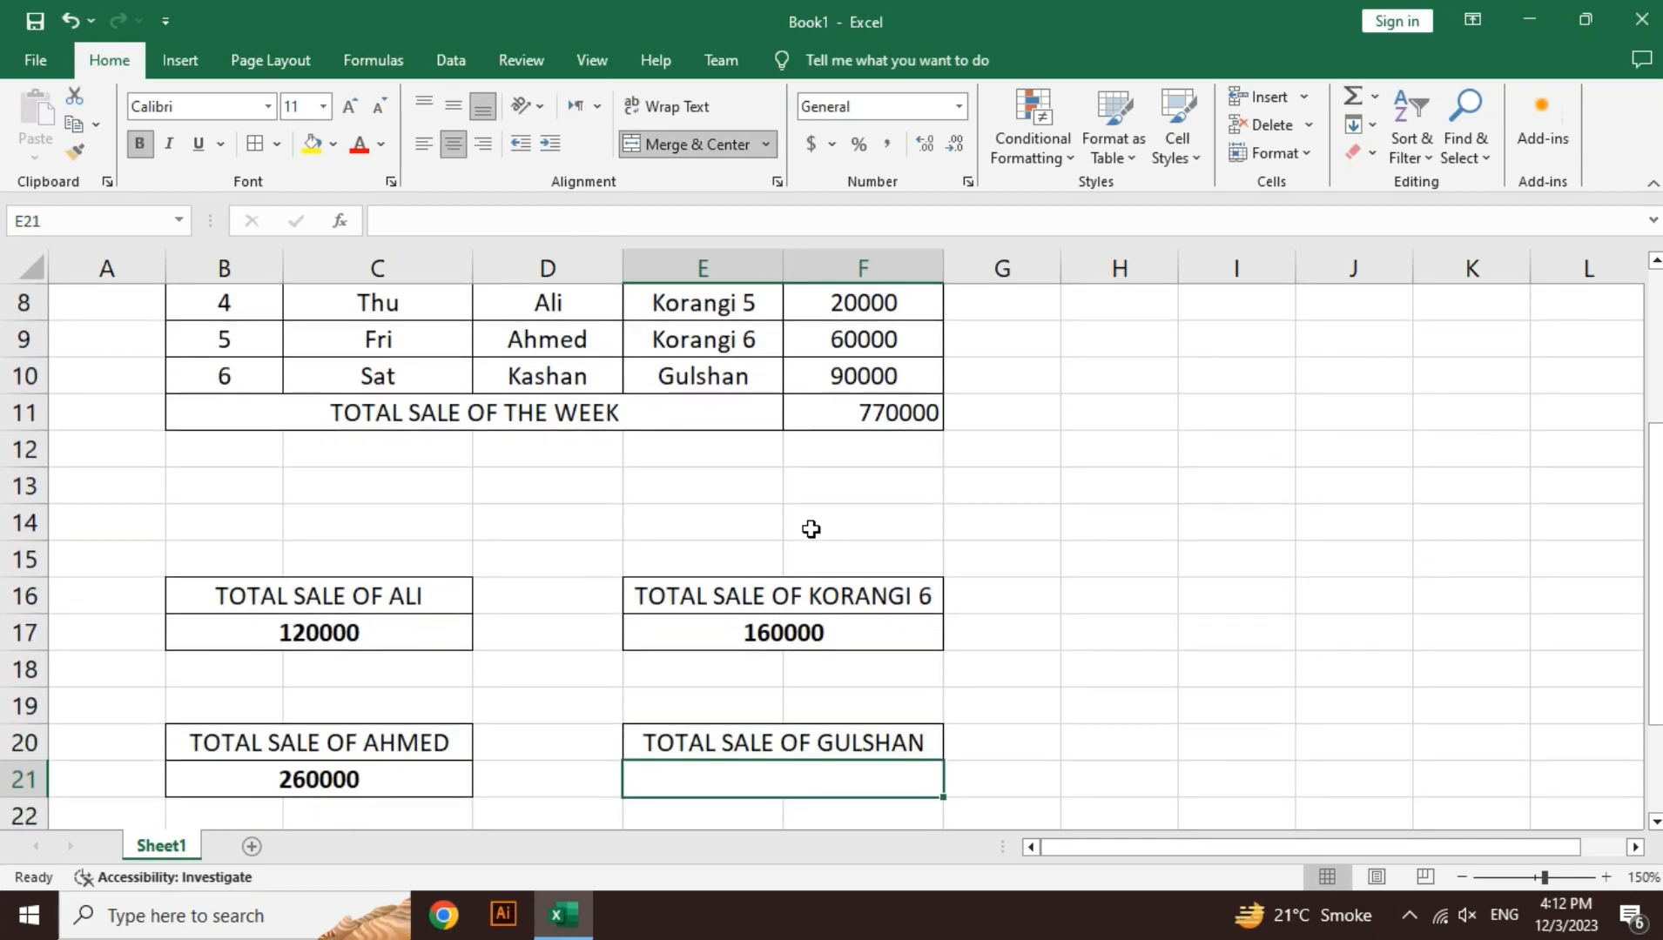
text(=sum)
key(Down)
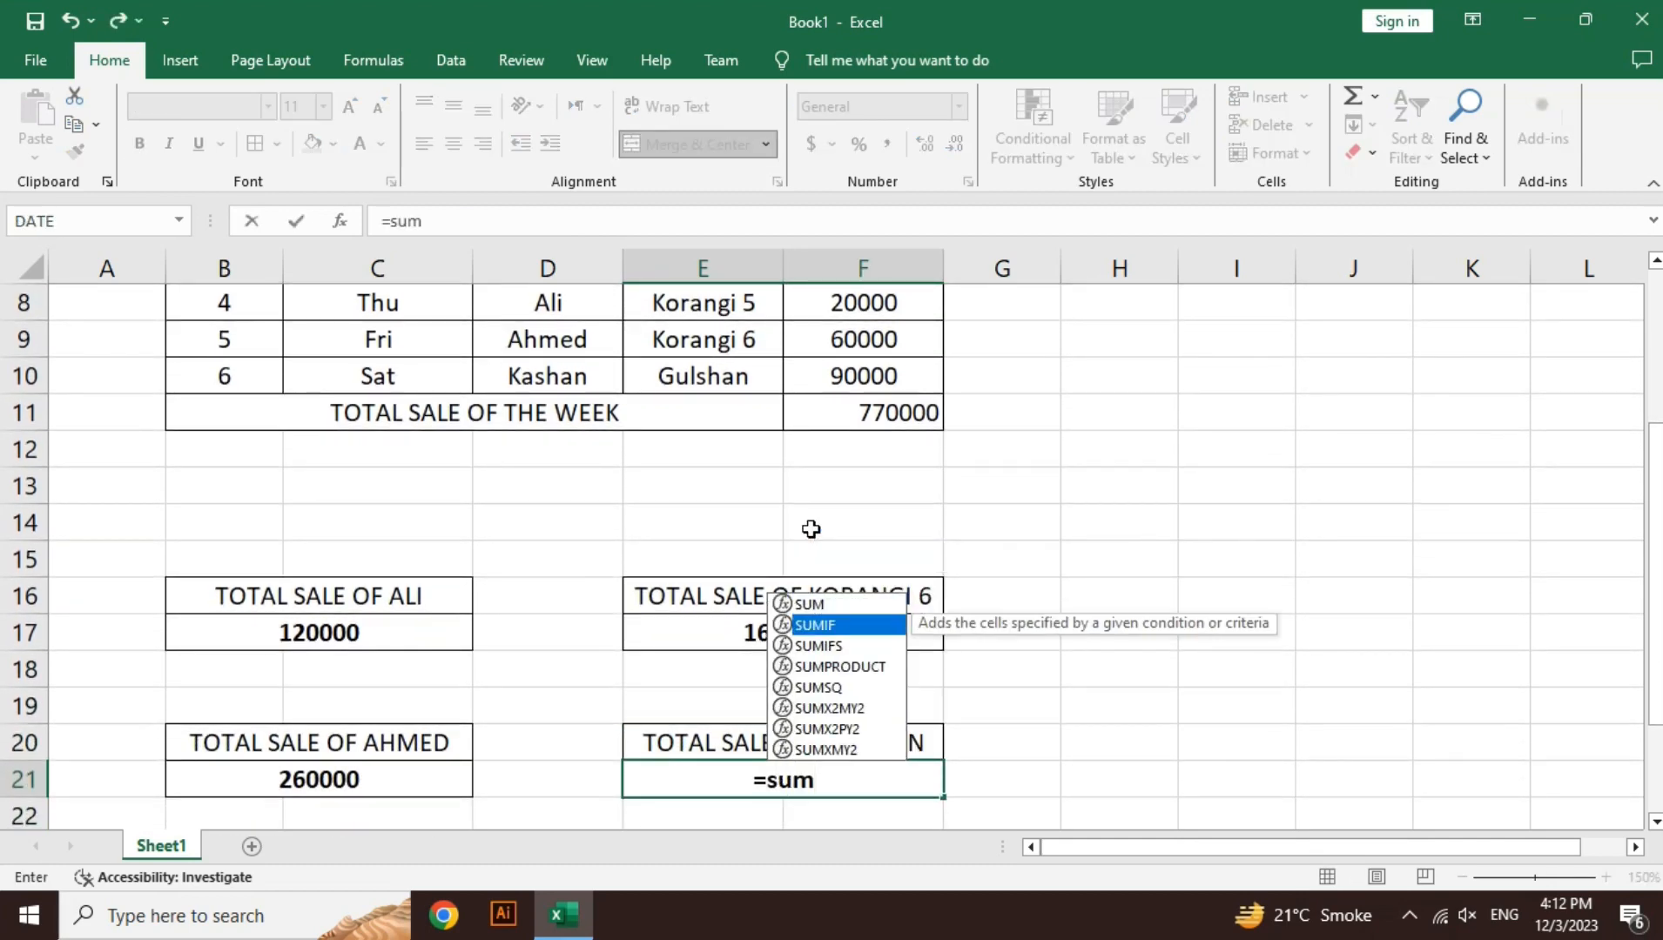
key(Tab)
key(Up)
key(Up)
key(Up)
key(Up)
key(Up)
key(Up)
key(Up)
key(Up)
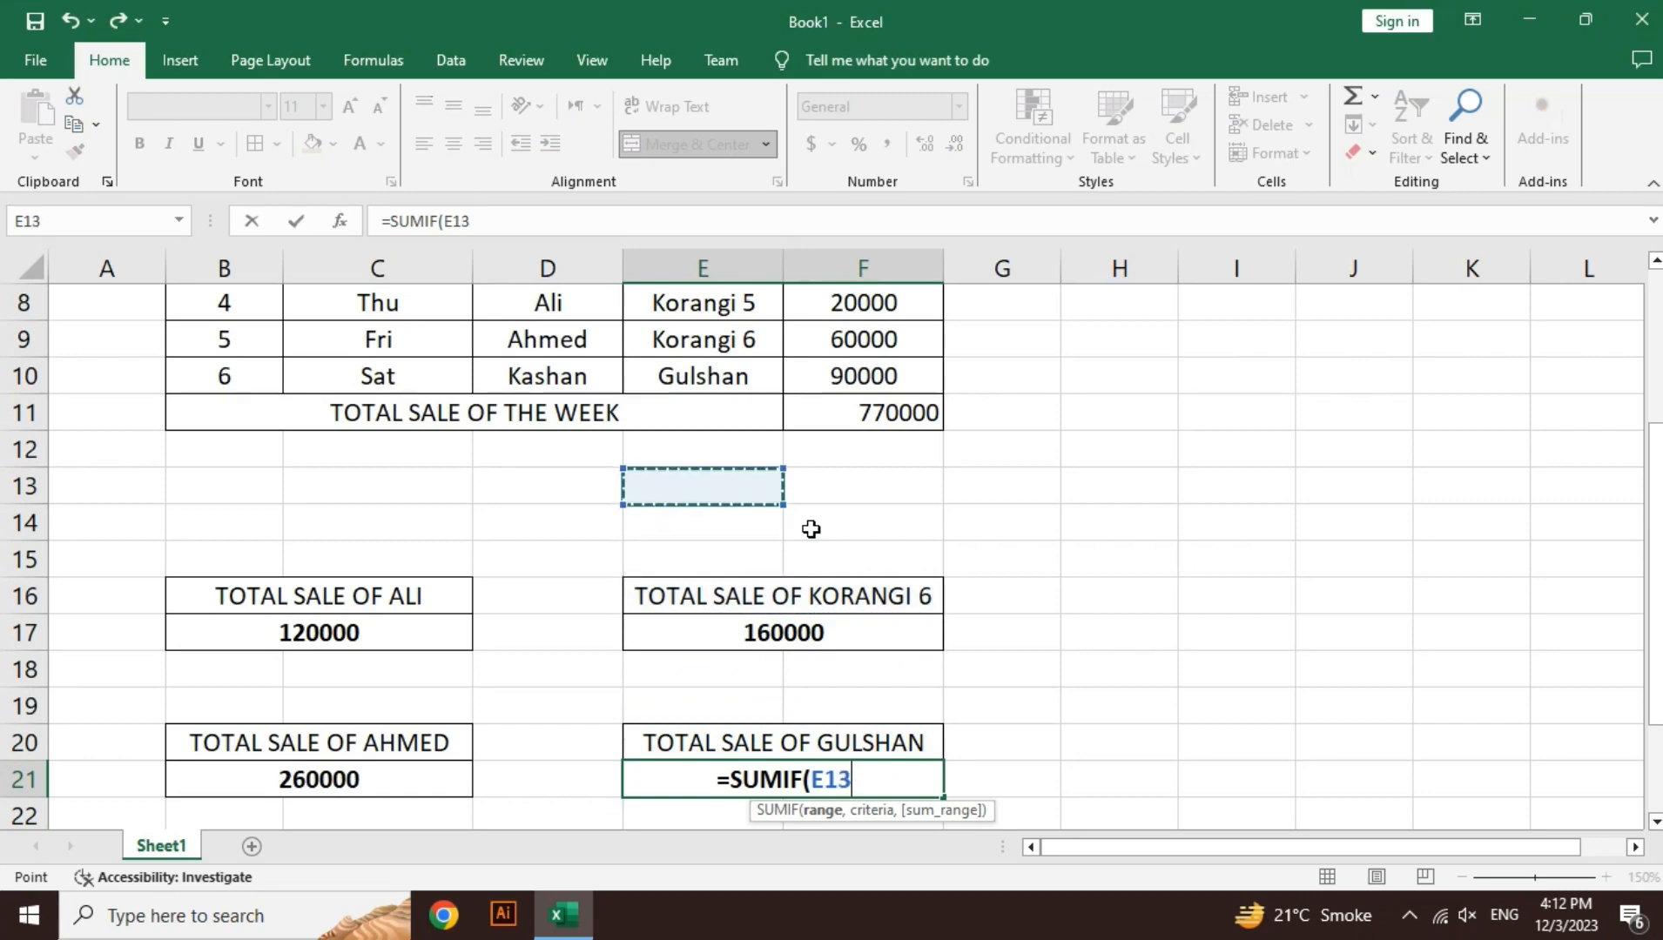
key(Up)
key(Up)
key(Up)
key(shift+Up)
key(shift+Up)
key(shift+Up)
key(shift+Up)
key(shift+Up)
key(shift+Up)
key(shift+Up)
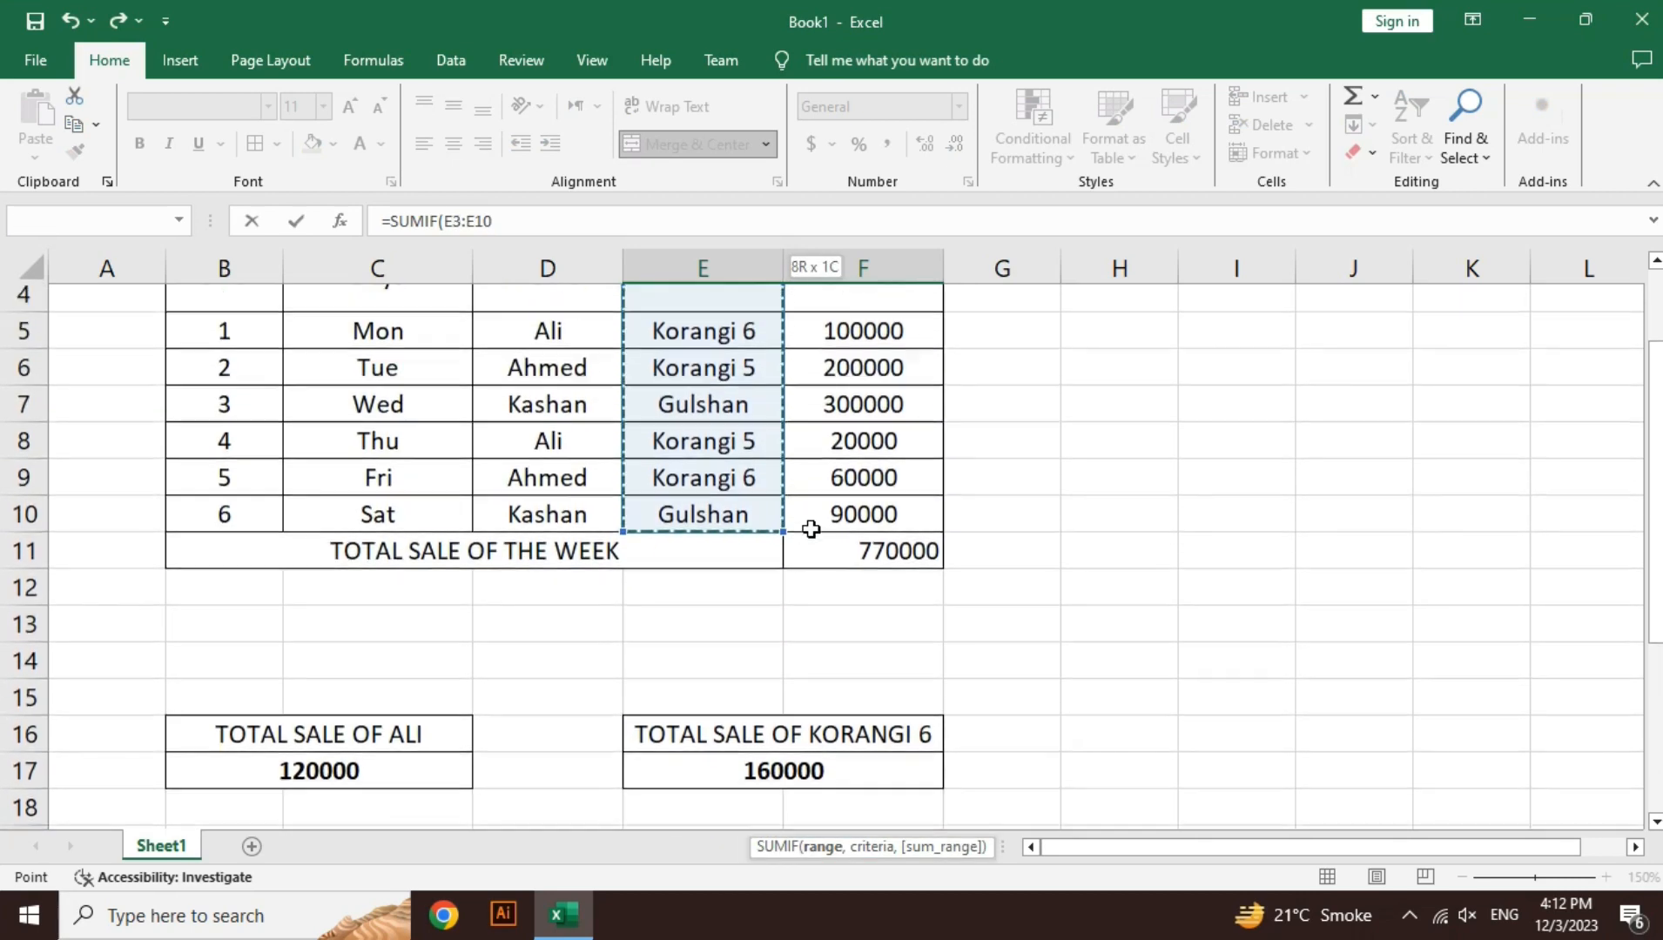
key(shift+Down)
key(shift+Down)
text(,)
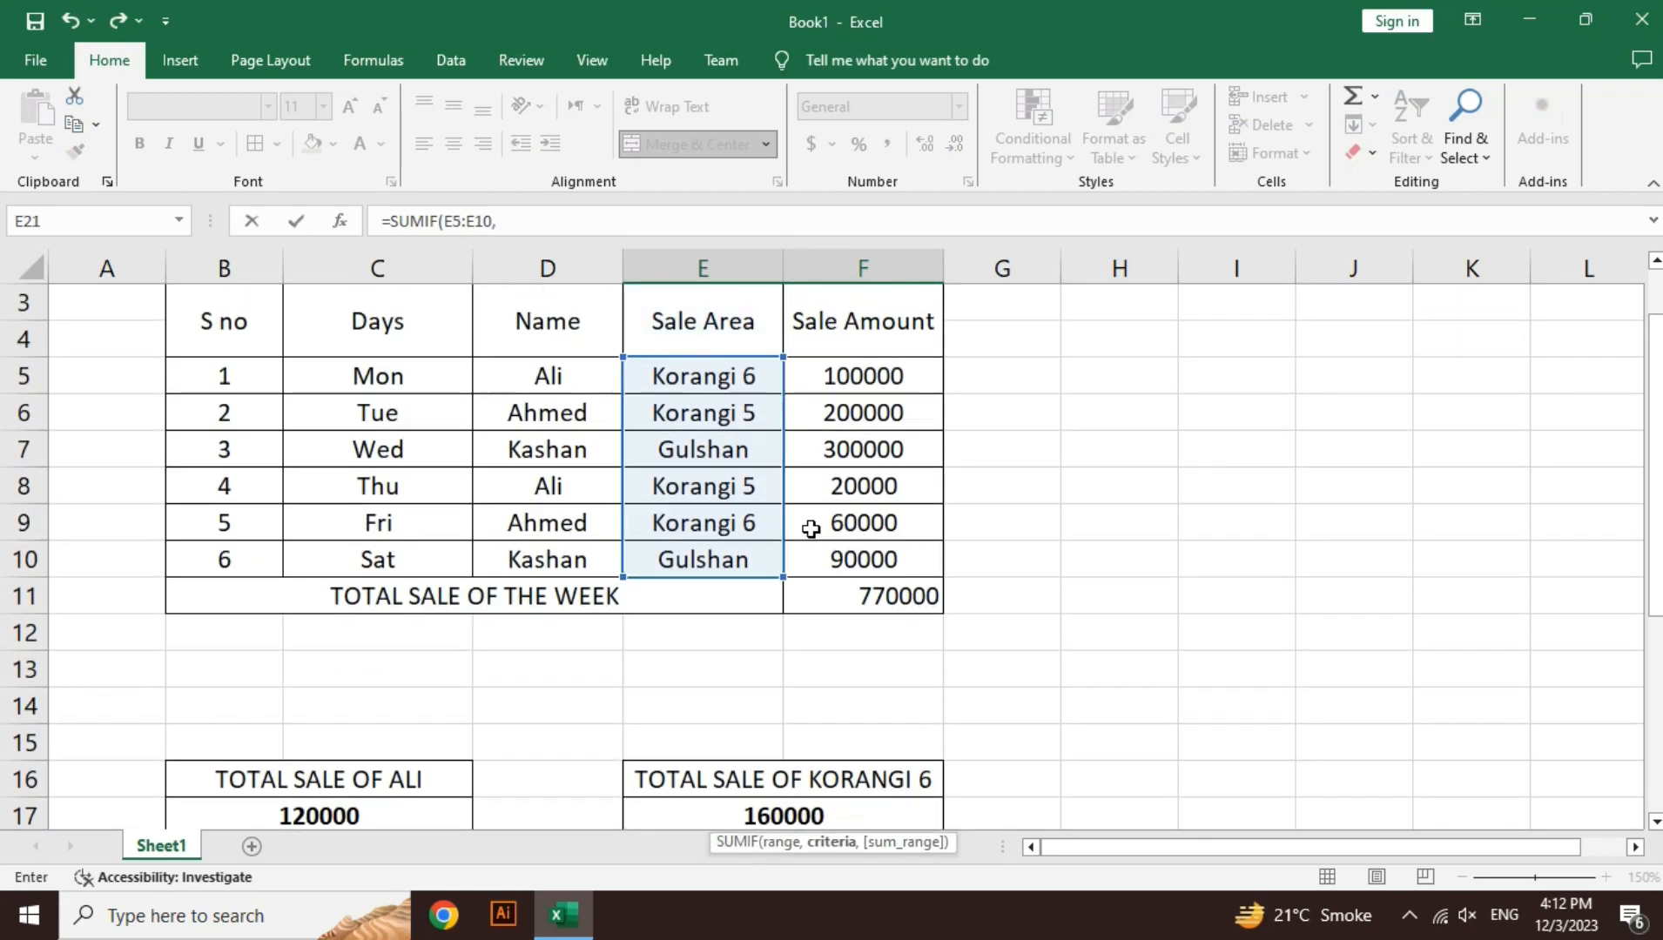
- Enter "gulshan" in quotes as the criteria of E21's SUMIF formula
drag(1654, 533, 1654, 640)
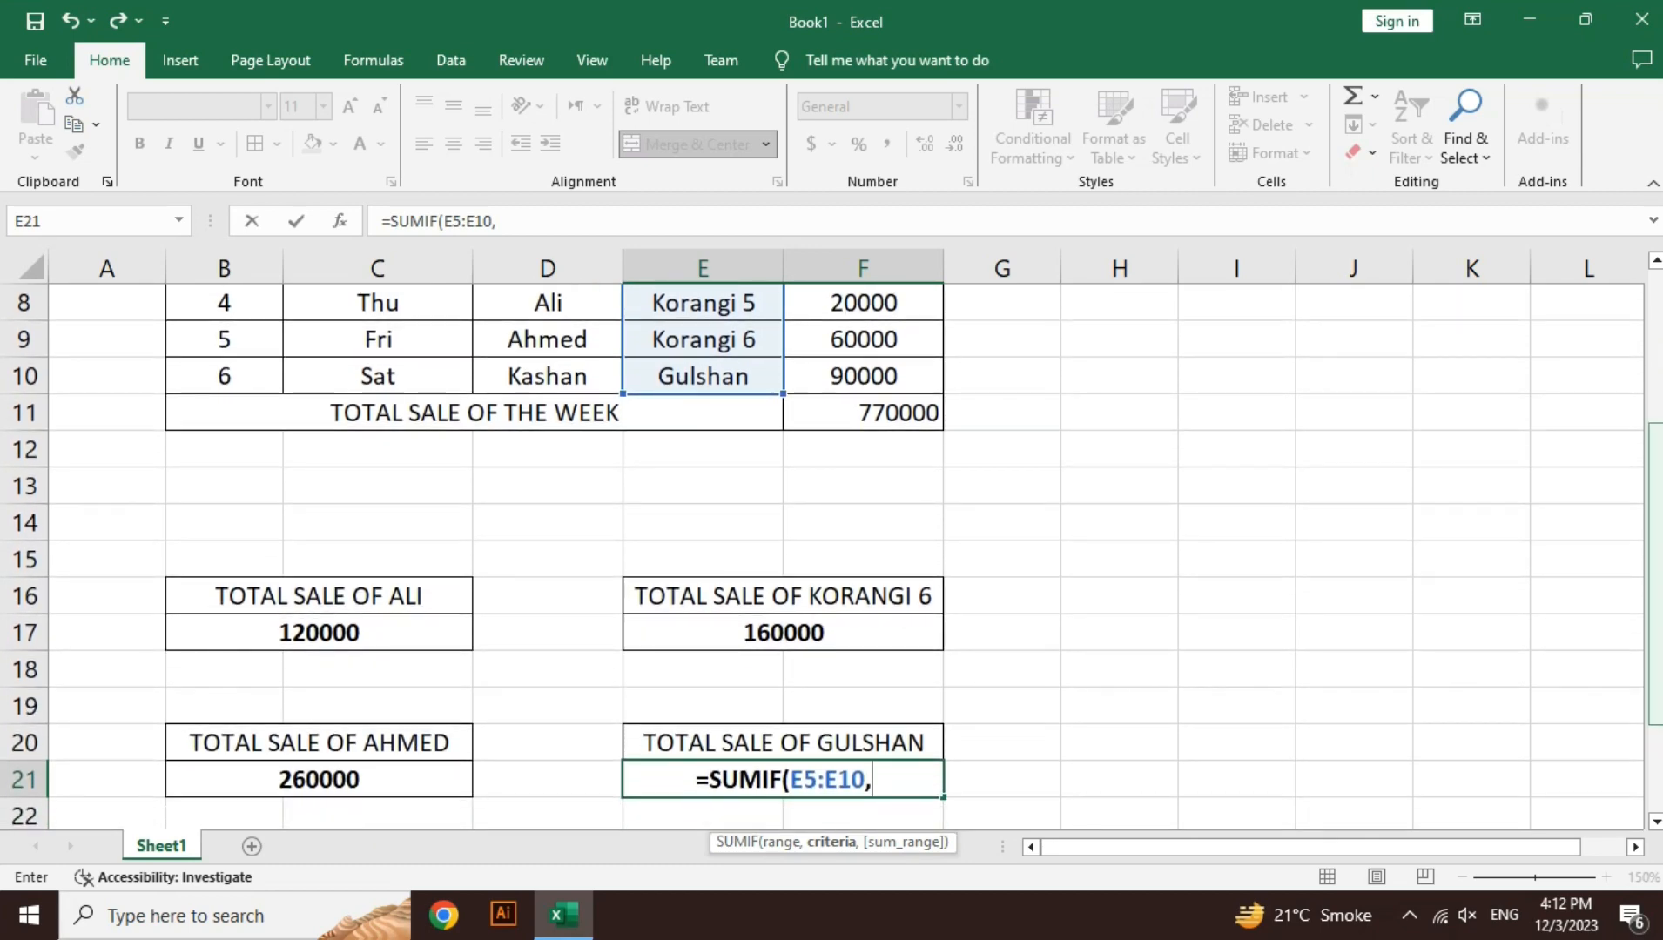
text(")
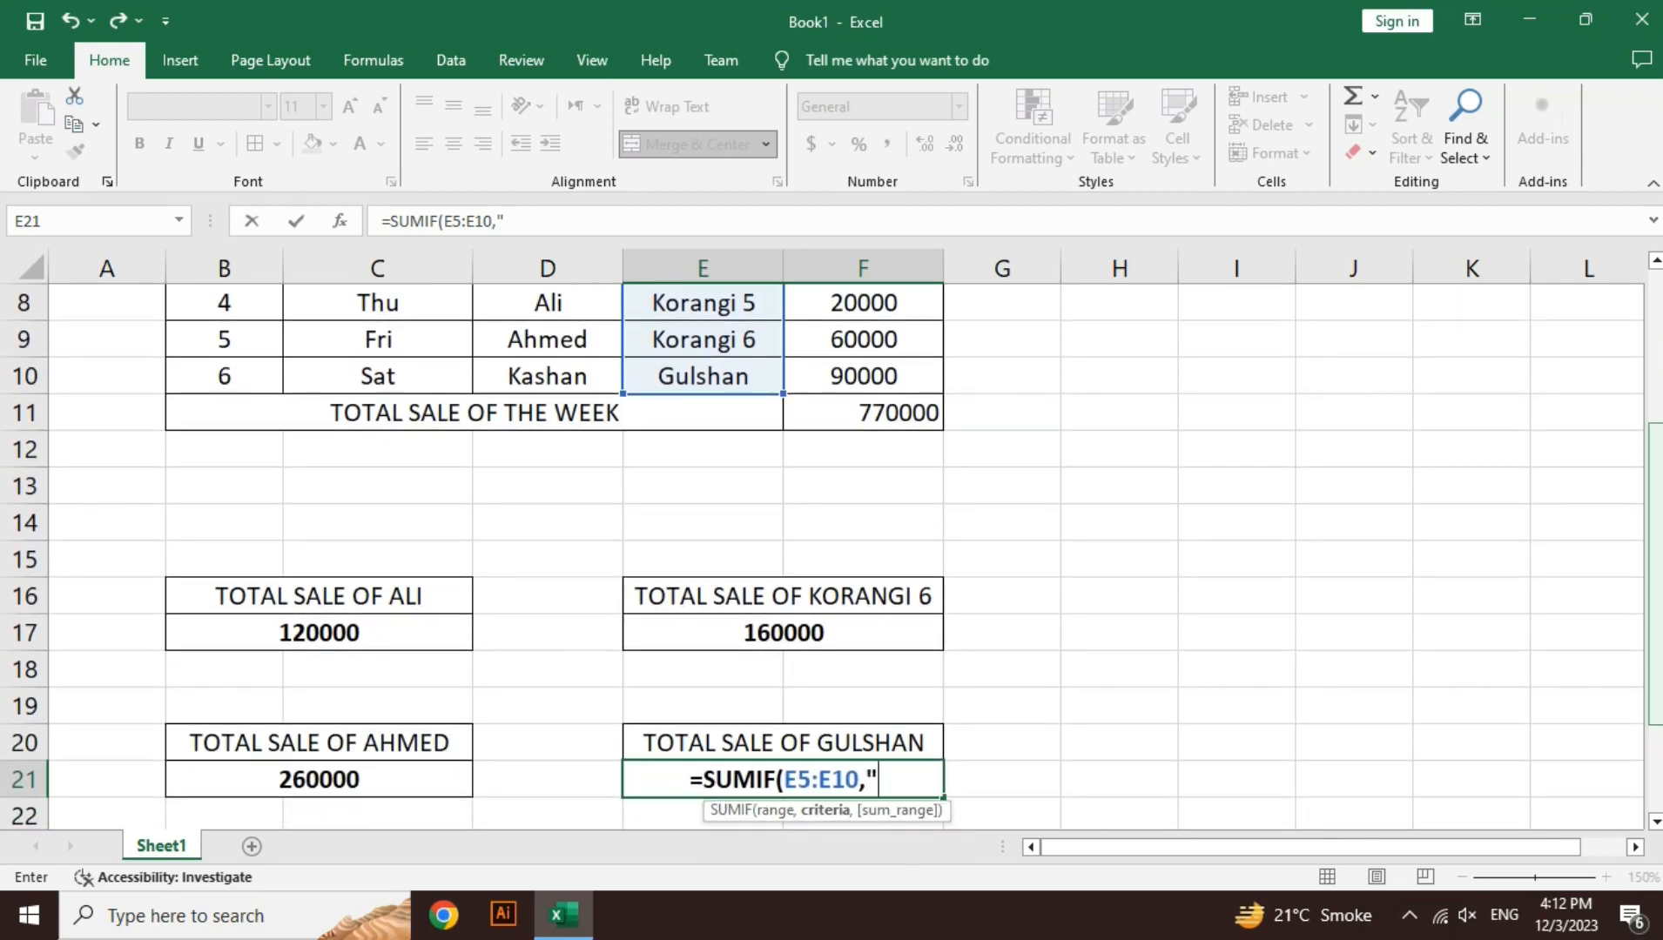
text(gulshan)
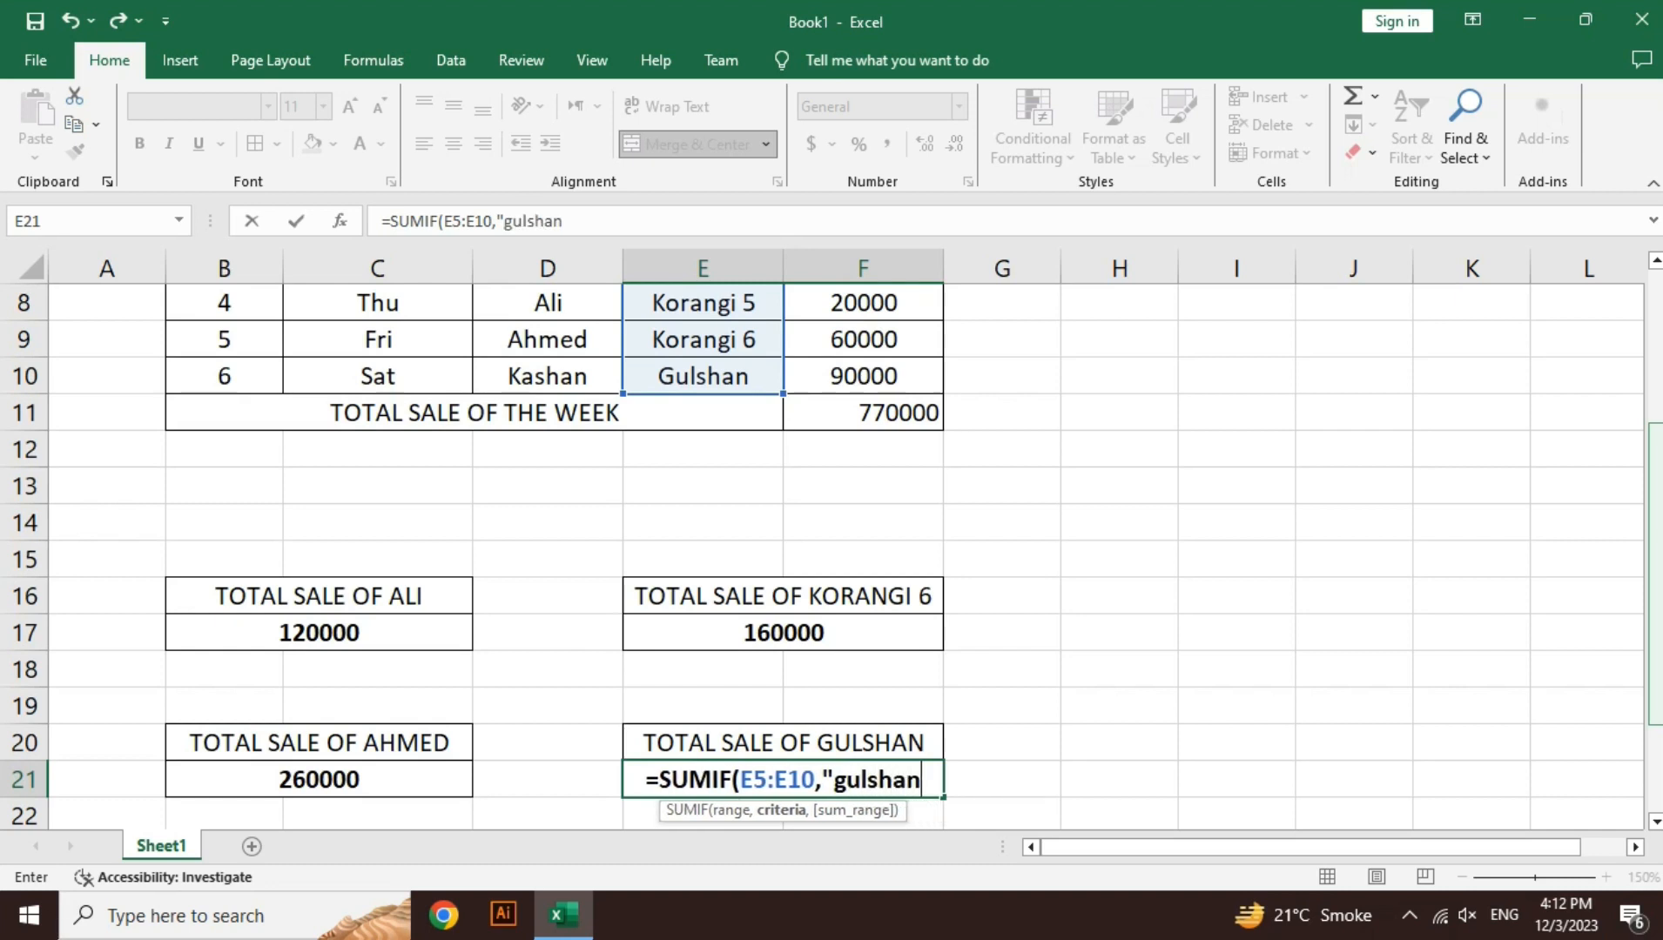
text(",)
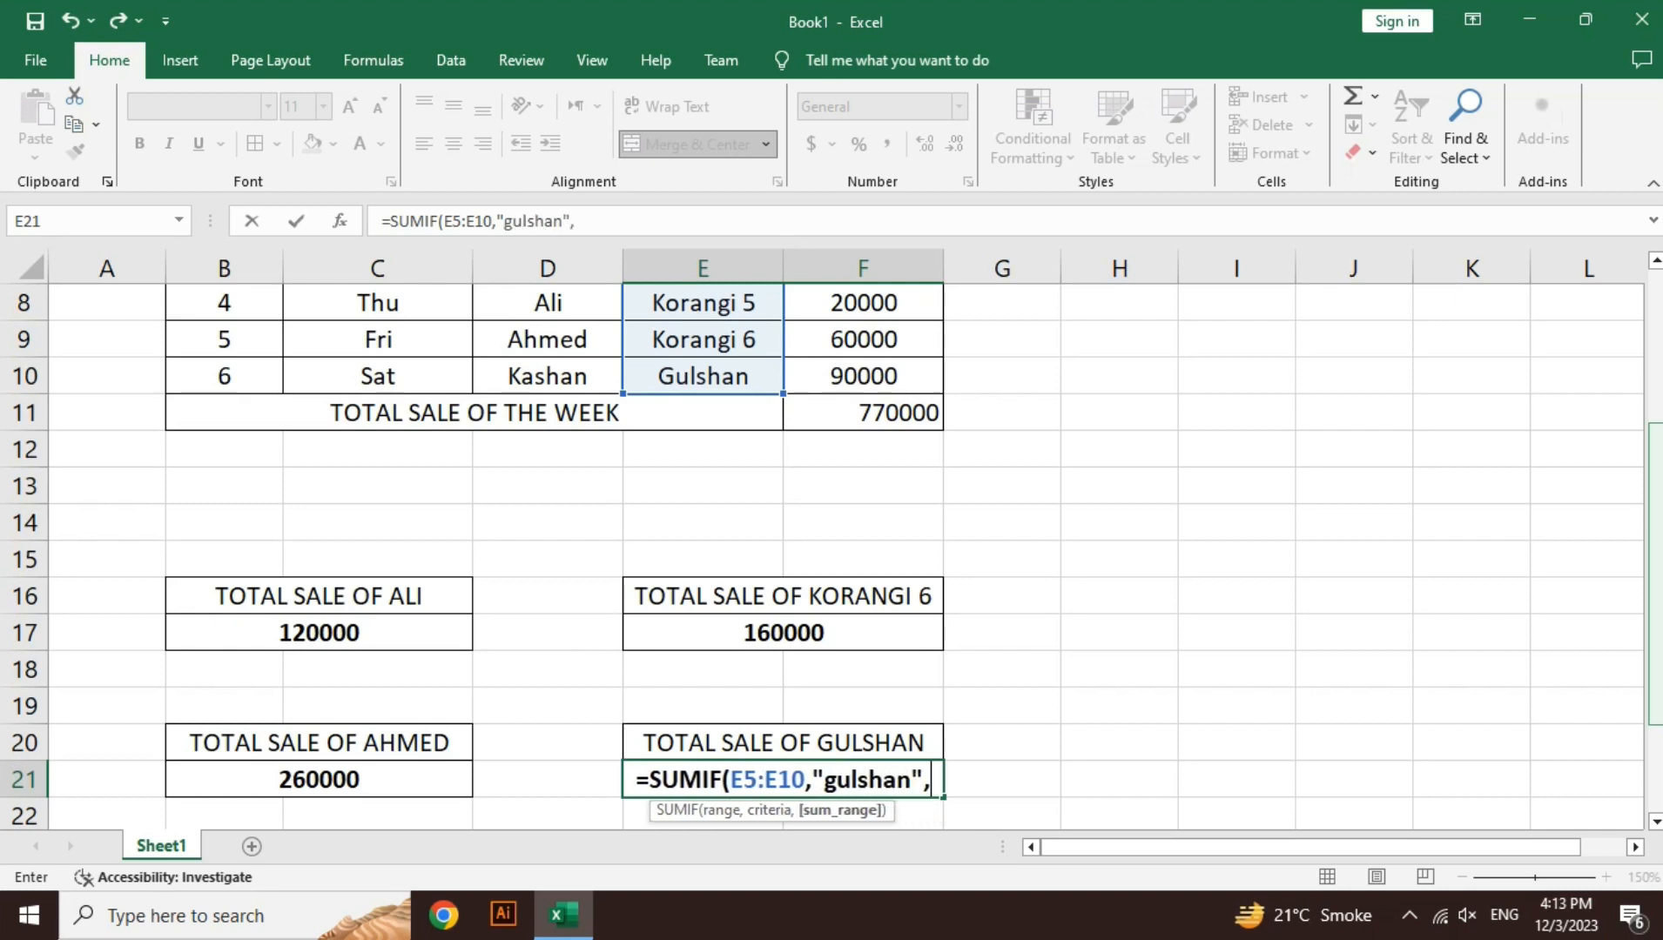
- Use the Sale Amount cells F5:F10 as the sum range and complete the Gulshan formula in E21
key(Up)
key(Up)
key(Up)
key(Up)
key(Up)
key(Up)
key(Up)
key(Up)
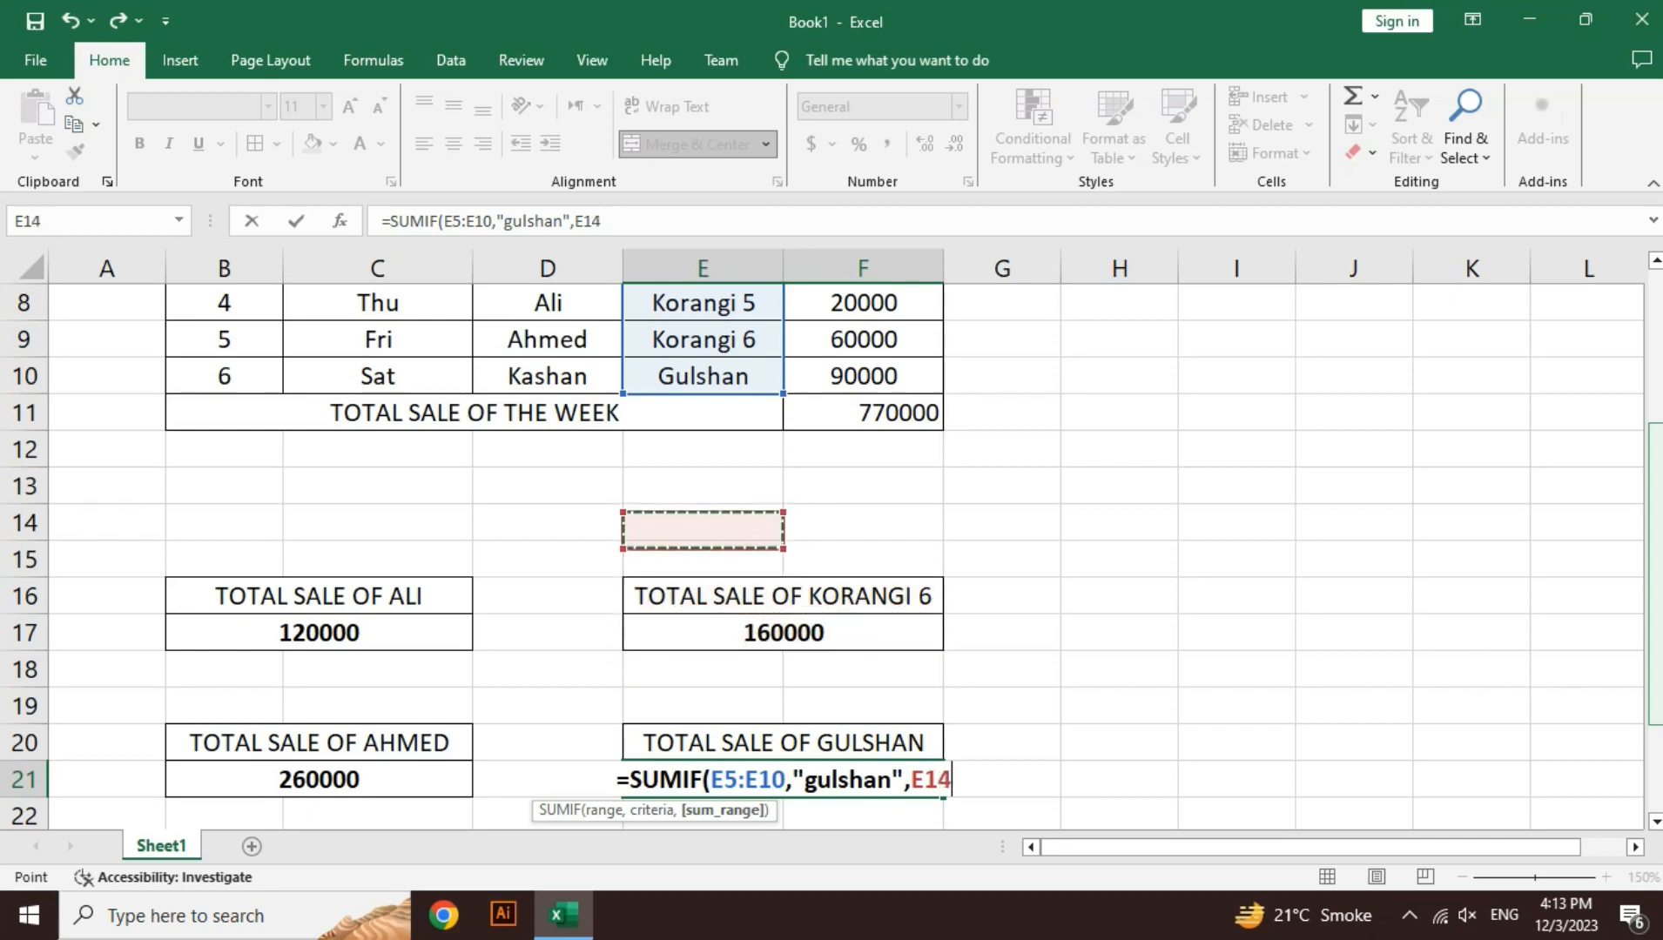
key(Right)
key(Up)
key(Up)
key(Up)
key(shift+Up)
key(shift+Up)
key(shift+Up)
key(shift+Up)
key(shift+Up)
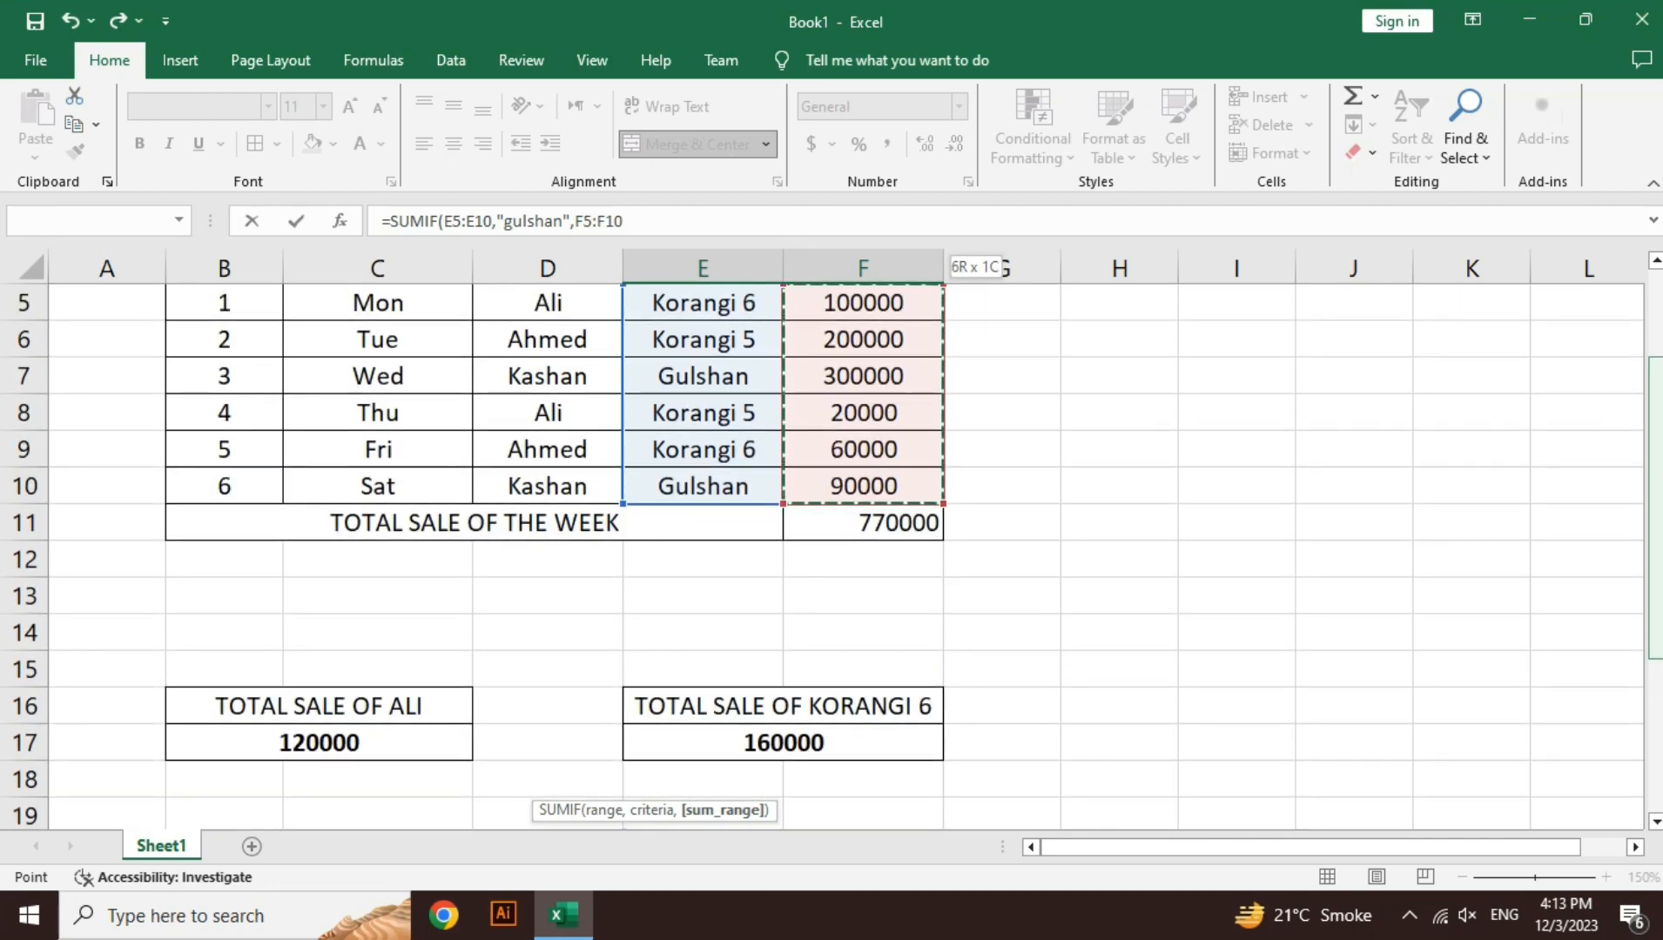
text())
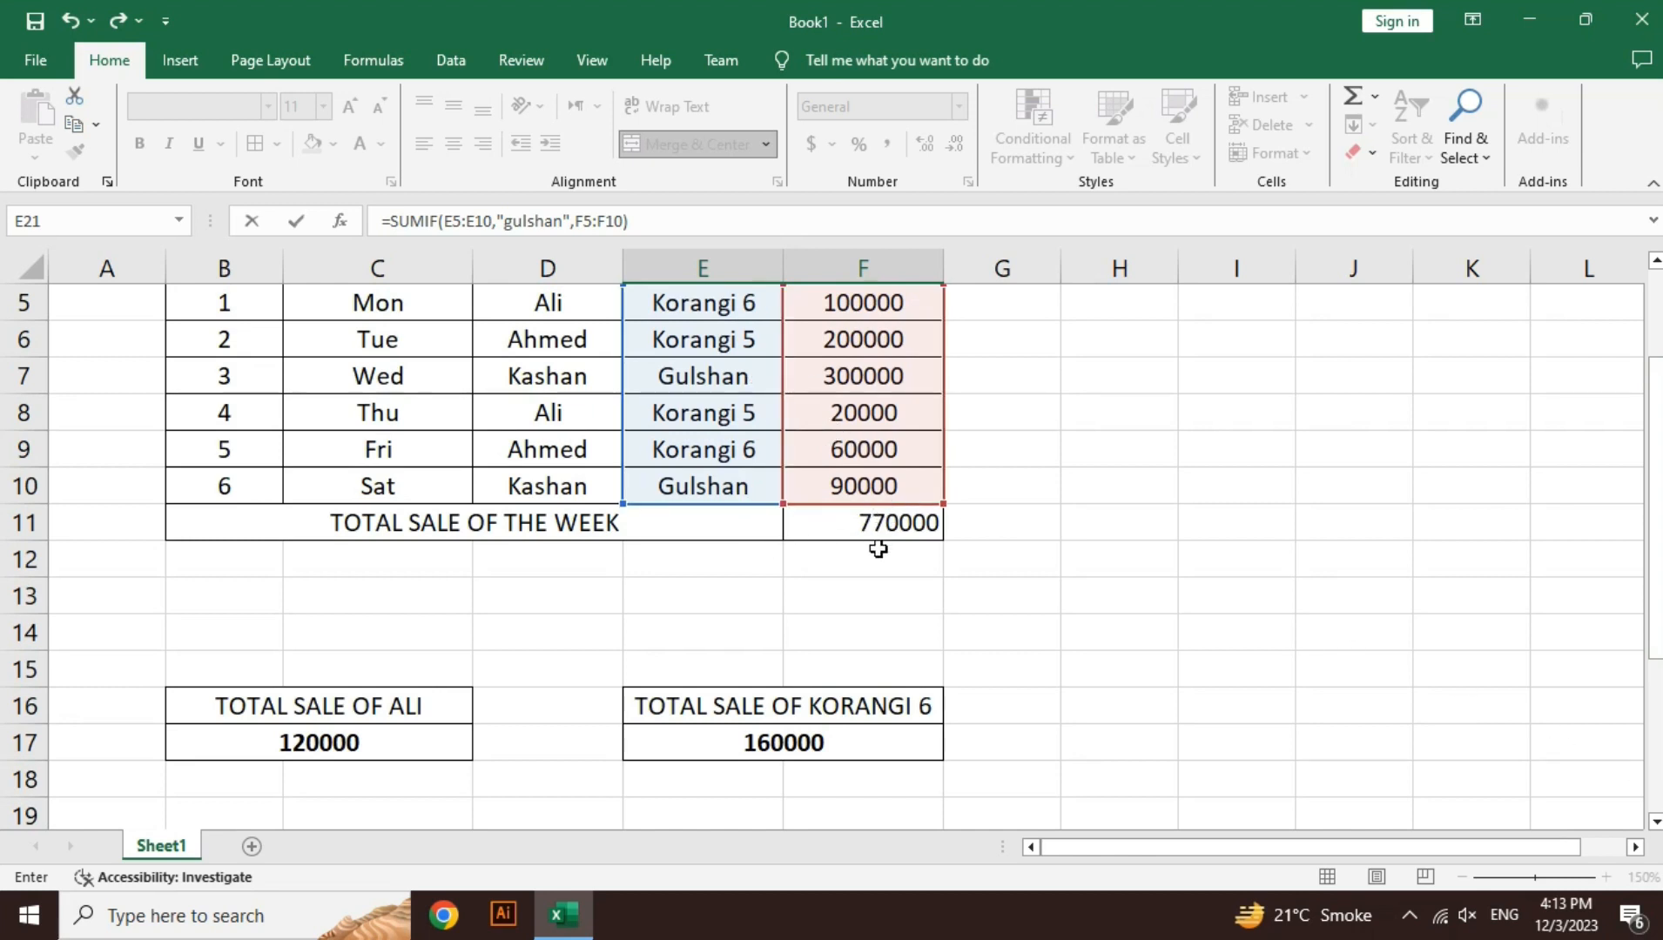
key(Return)
key(Up)
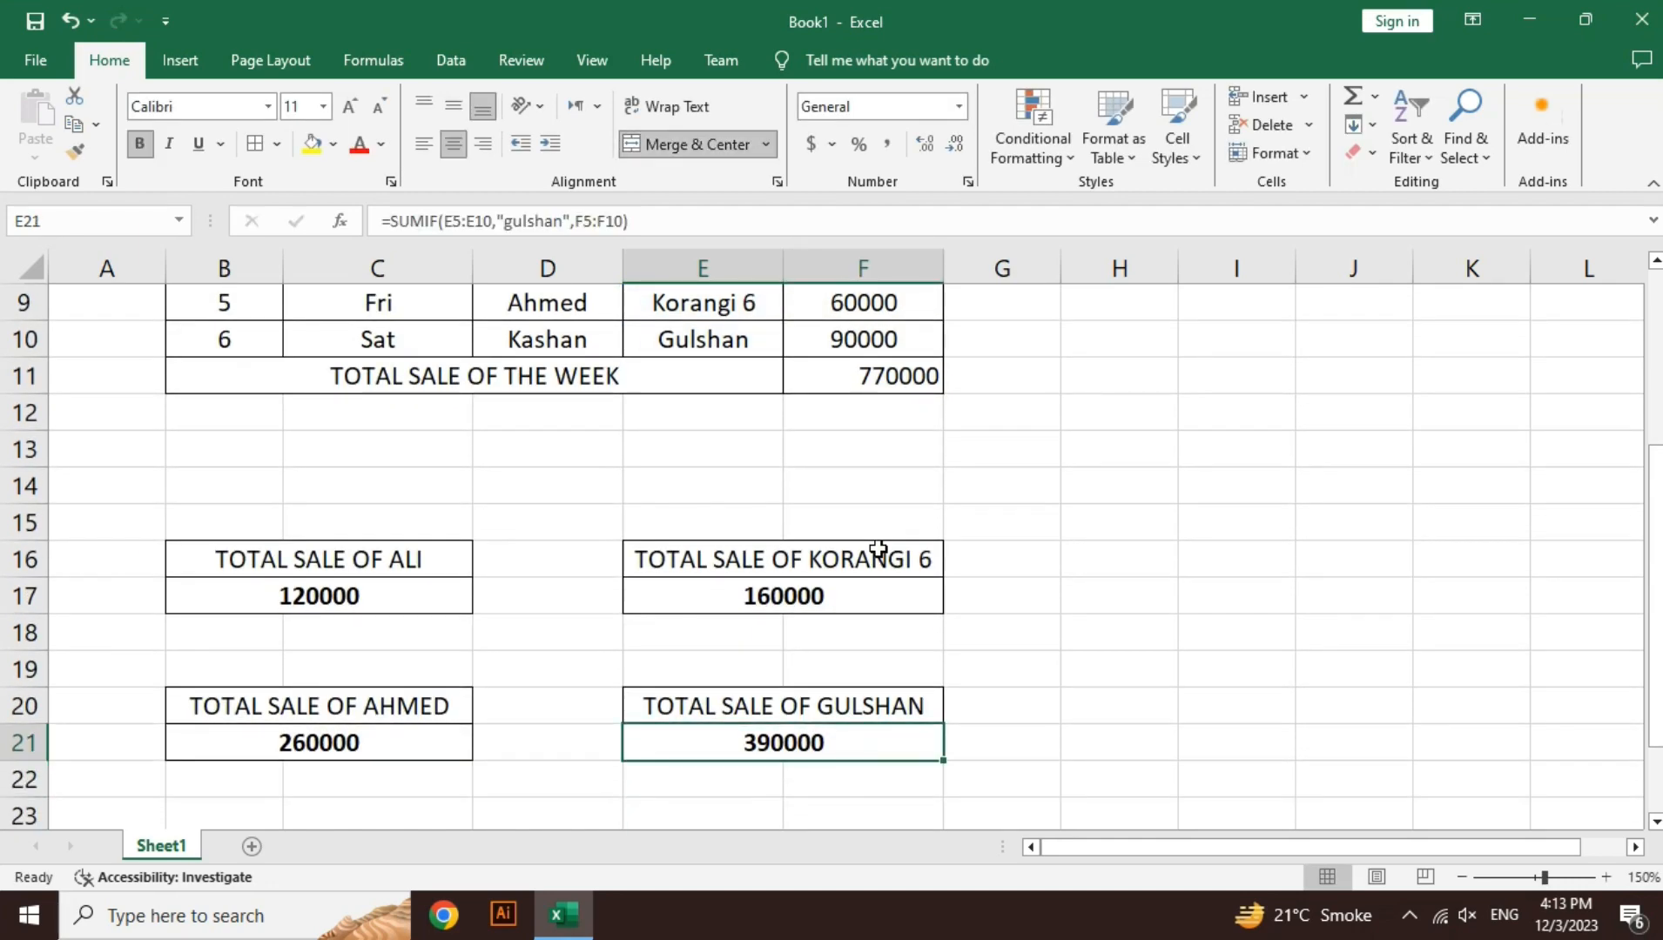
- Start a SUMIF formula in E25 for the Korangi 5 total with the Sale Area cells E5:E10 as its range
key(Down)
key(Down)
key(Down)
key(Down)
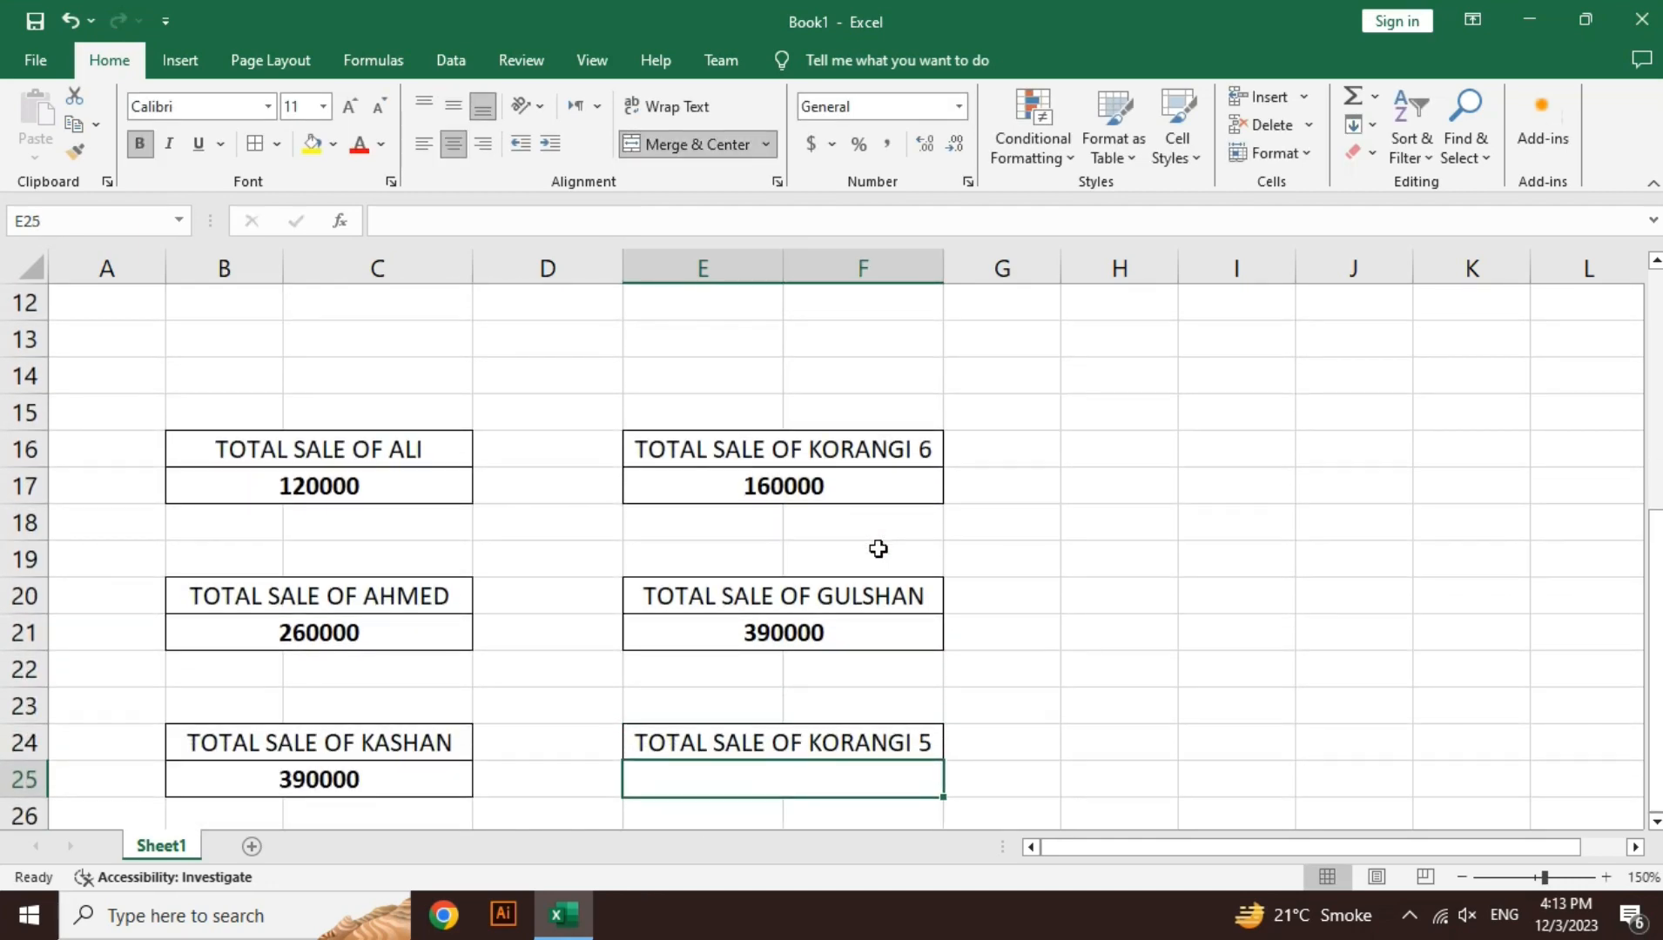
text(=sum)
key(Down)
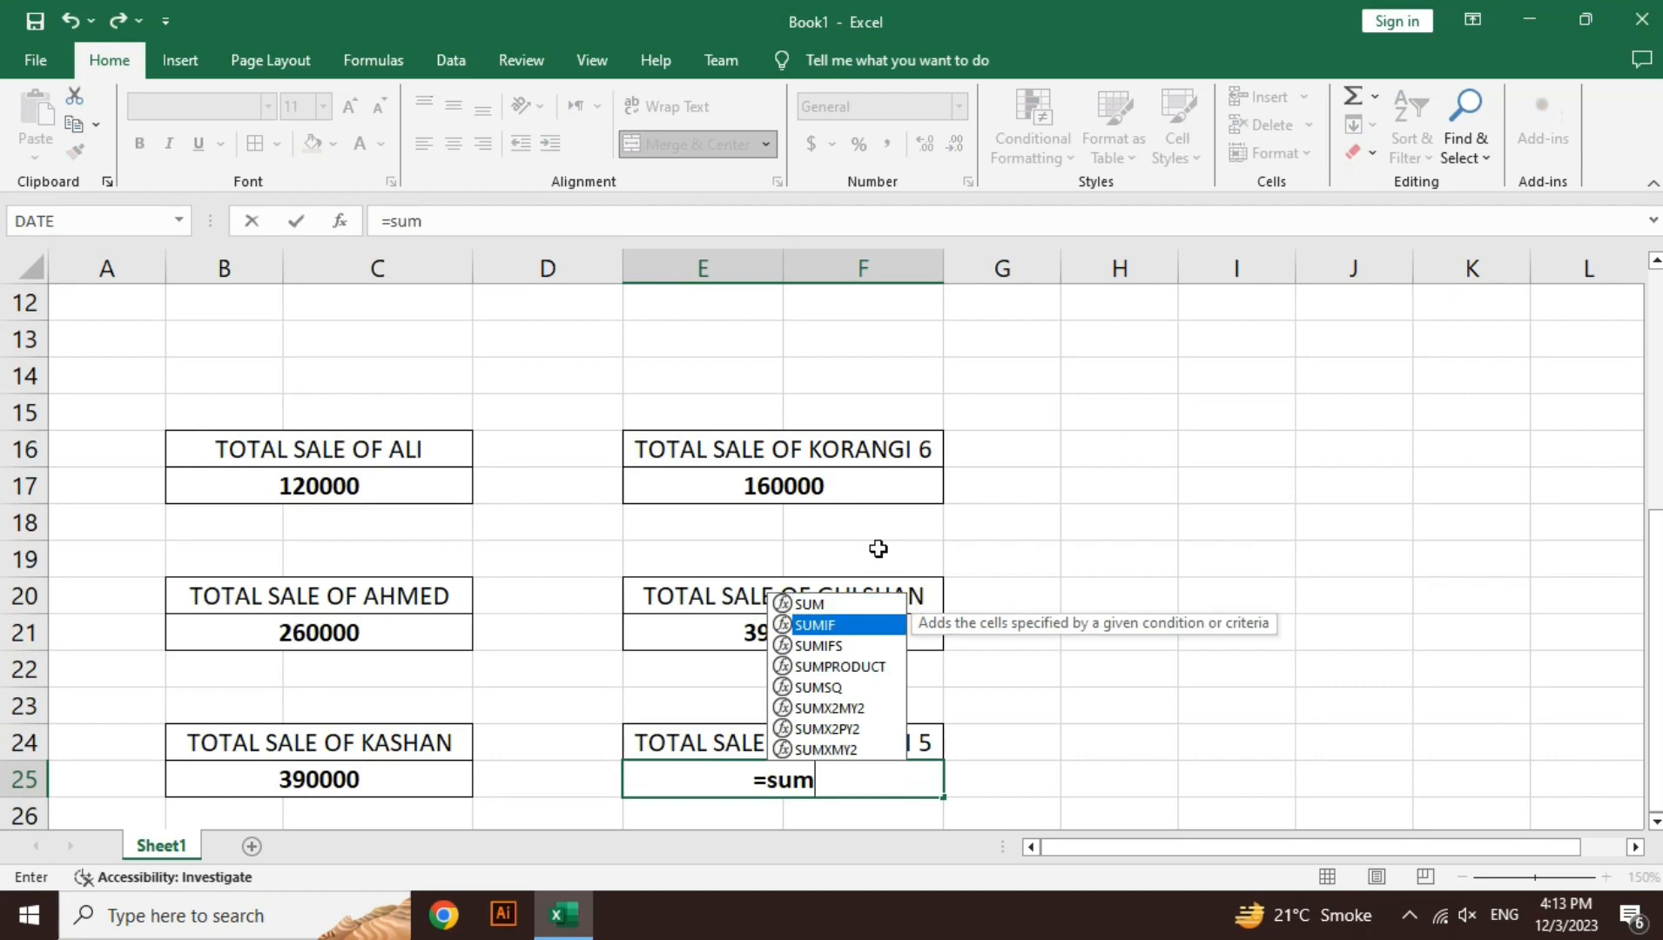
key(Tab)
key(Up)
key(Up)
key(Up)
key(Up)
key(Up)
key(Up)
key(Up)
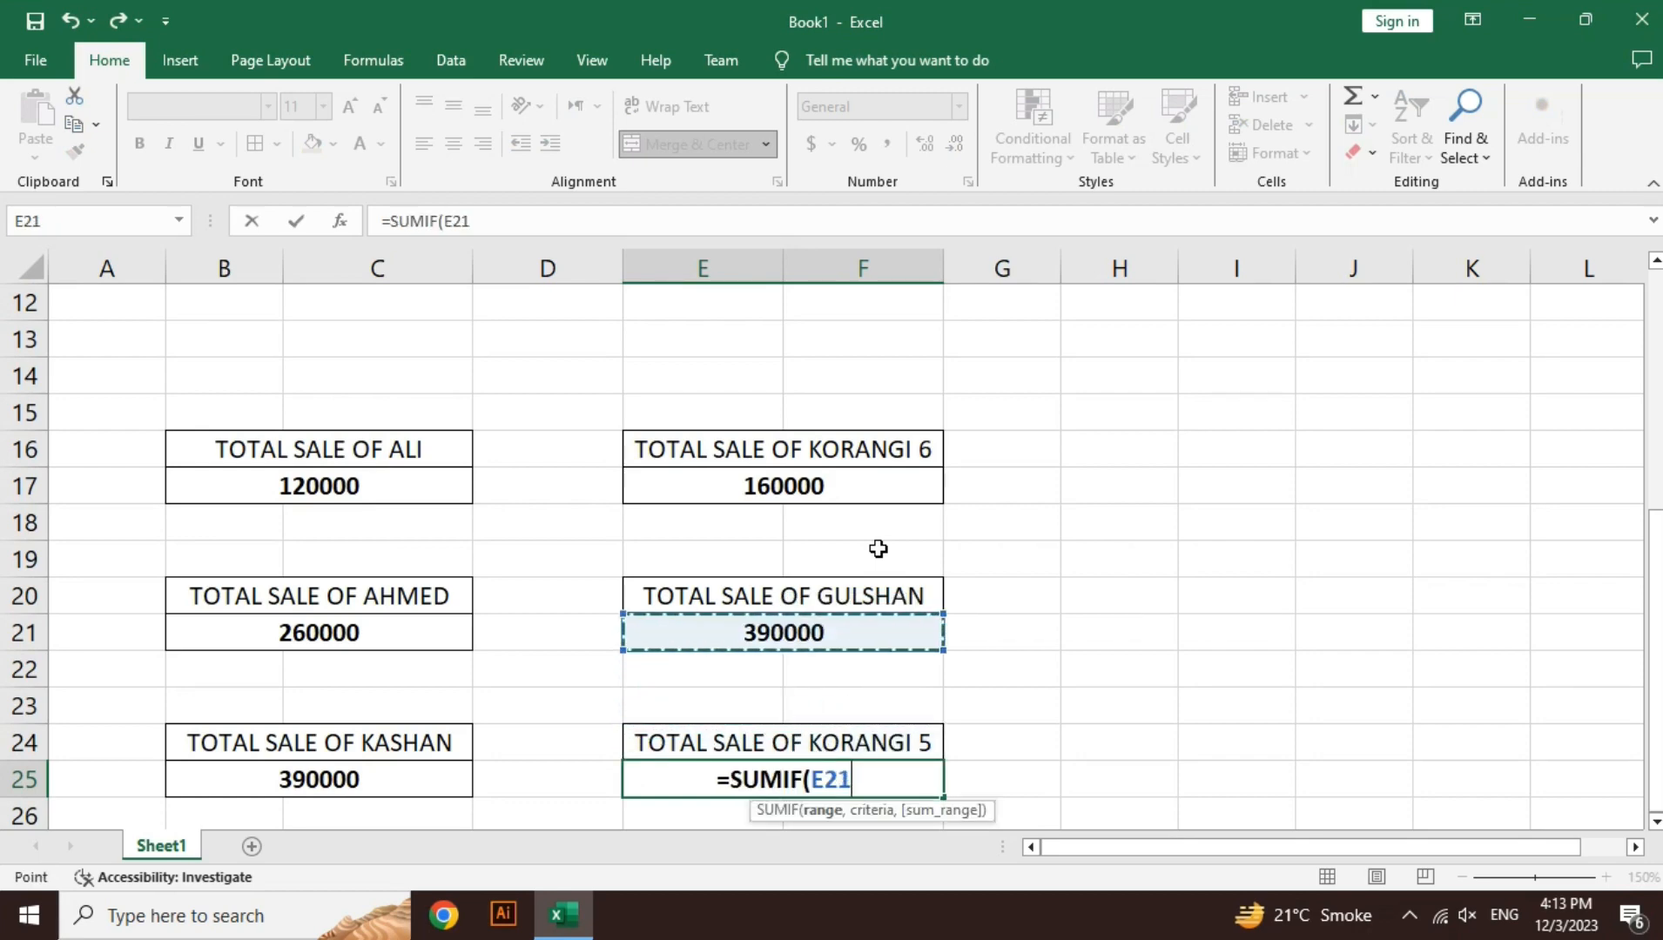
key(Up)
key(Up)
key(Up)
key(Up)
key(Up)
key(Up)
key(Up)
key(Up)
key(Up)
key(Up)
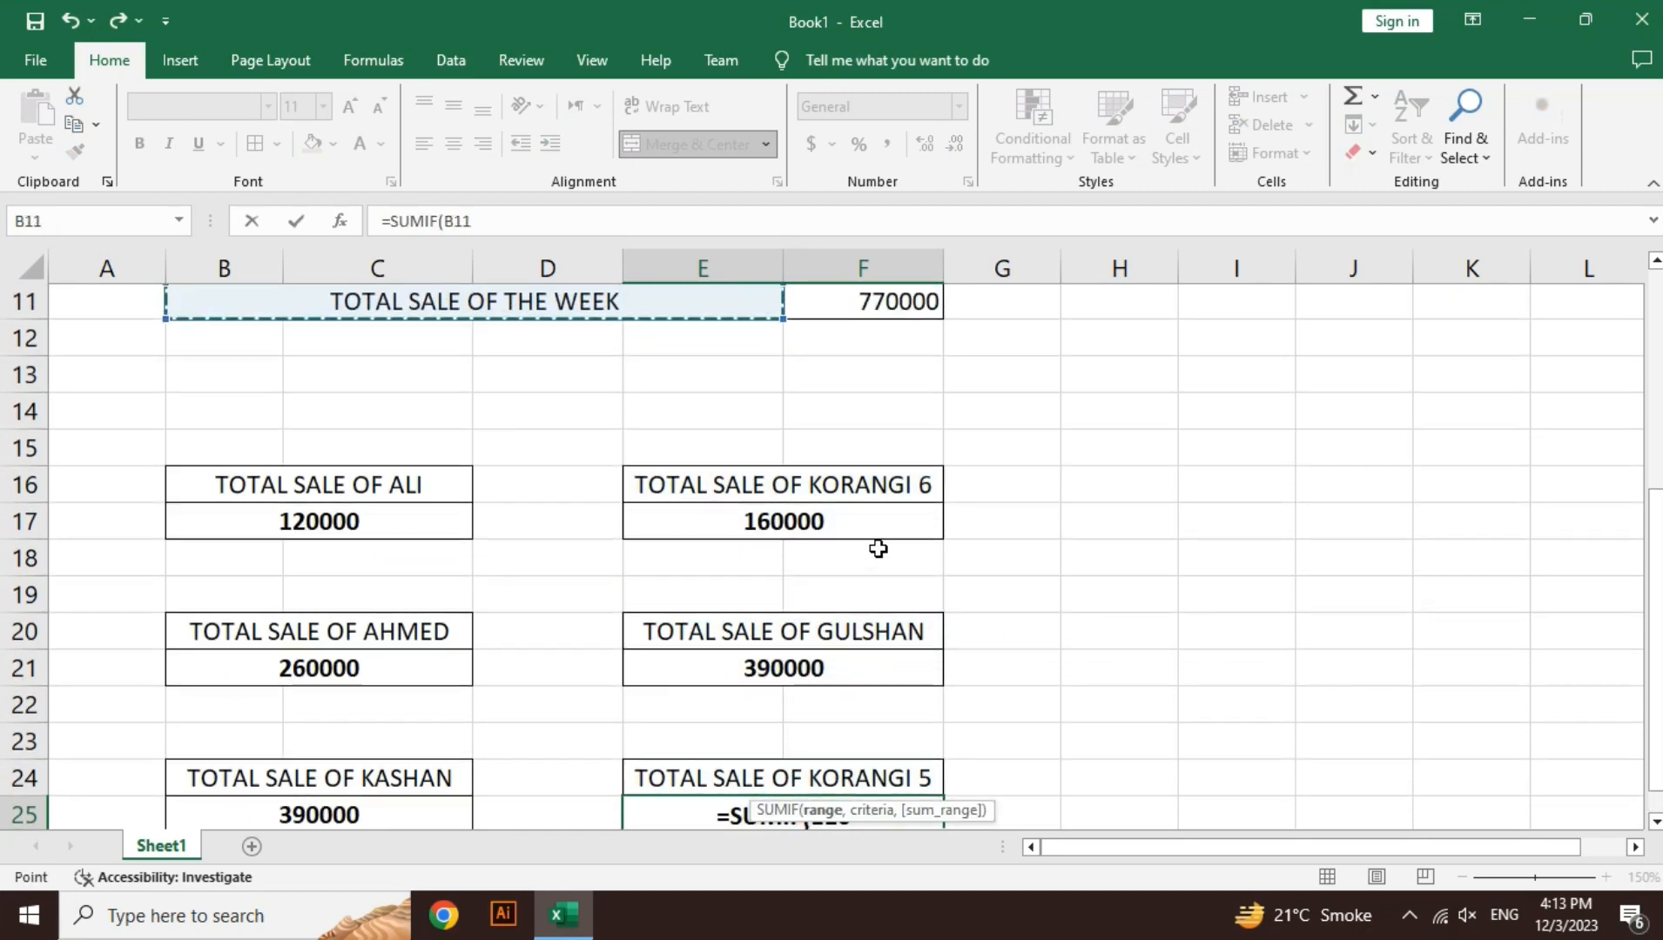
key(Down)
key(Down)
key(shift+Up)
key(shift+Up)
key(shift+Up)
key(shift+Up)
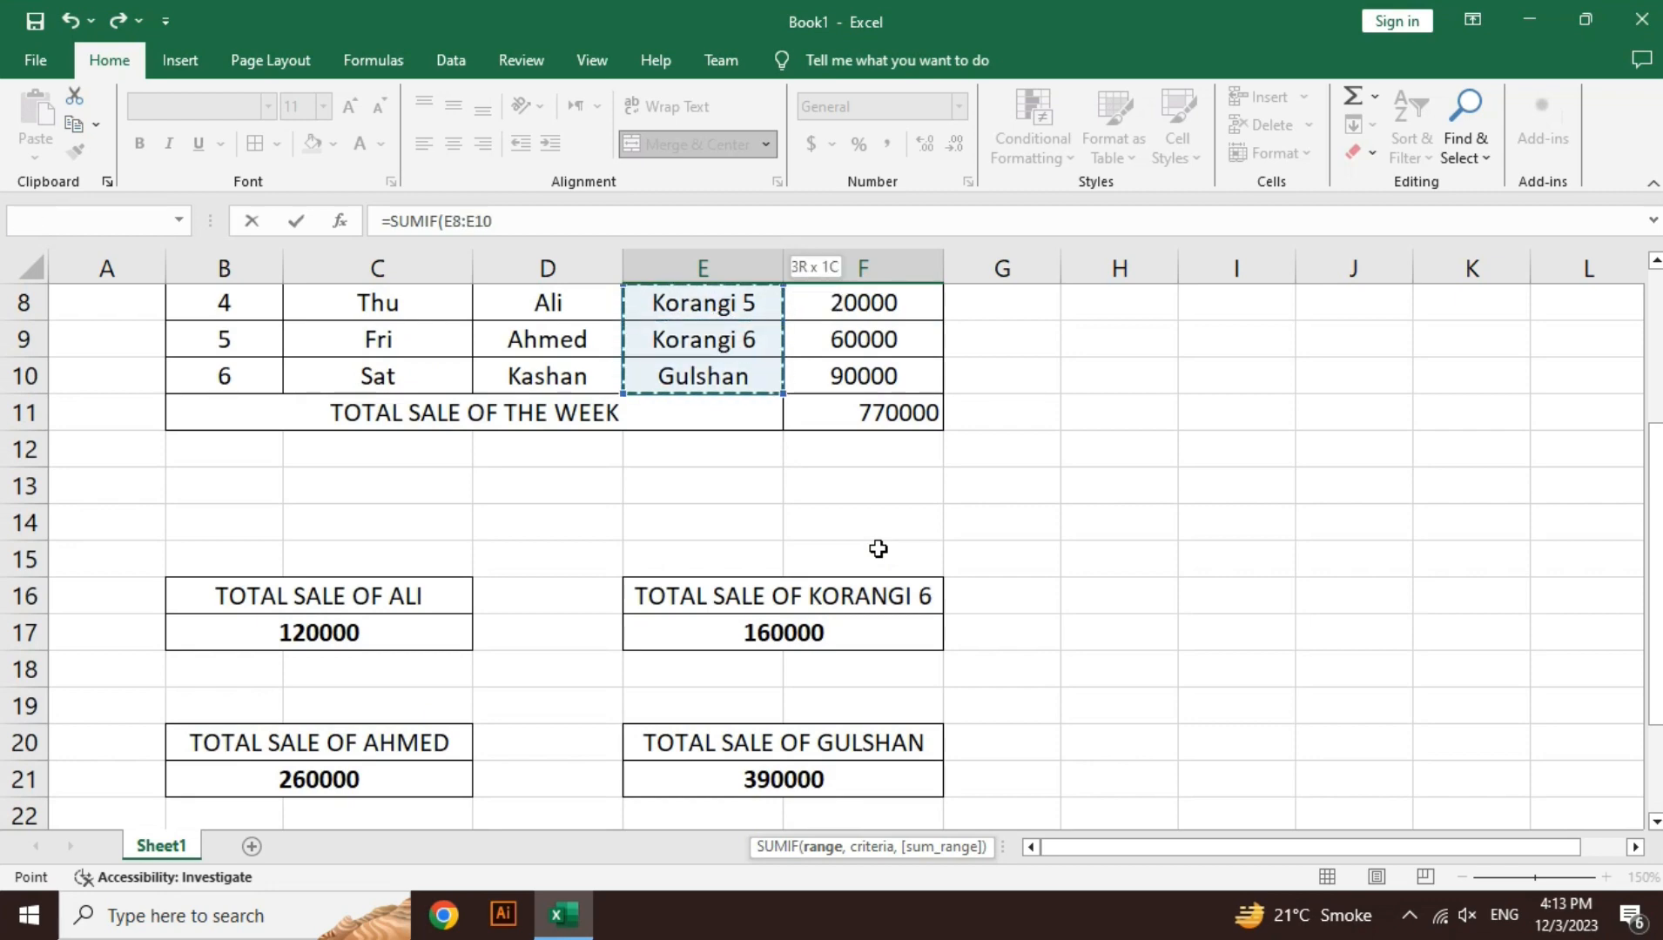
key(shift+Up)
scroll(878, 548, up, 1)
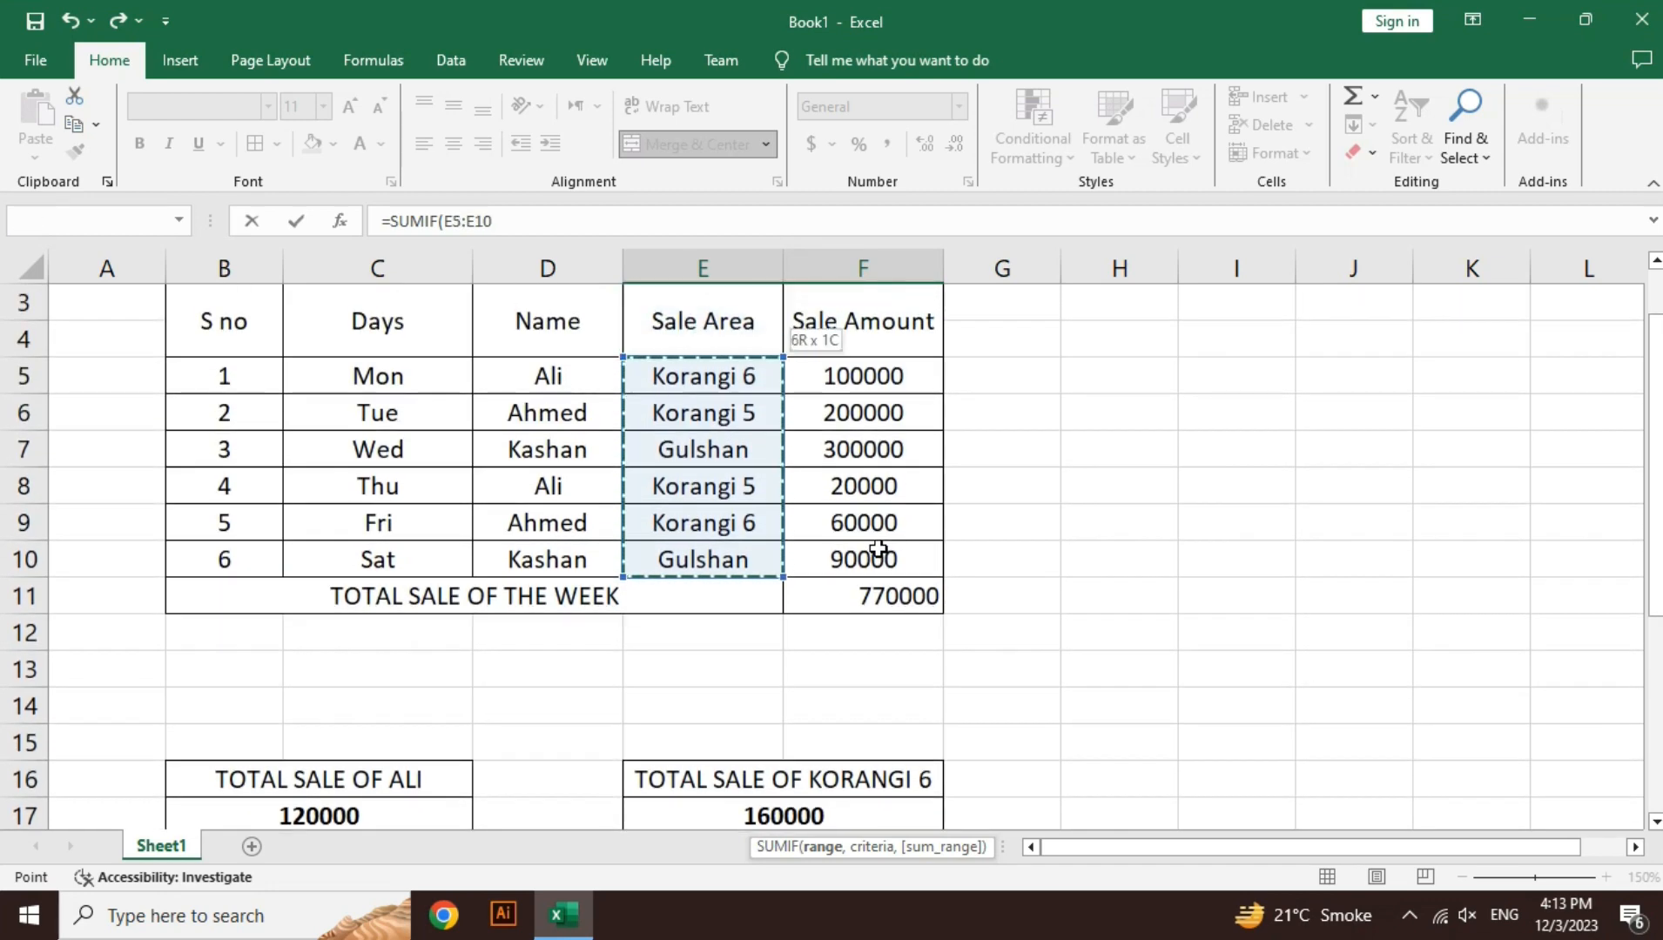
text(,)
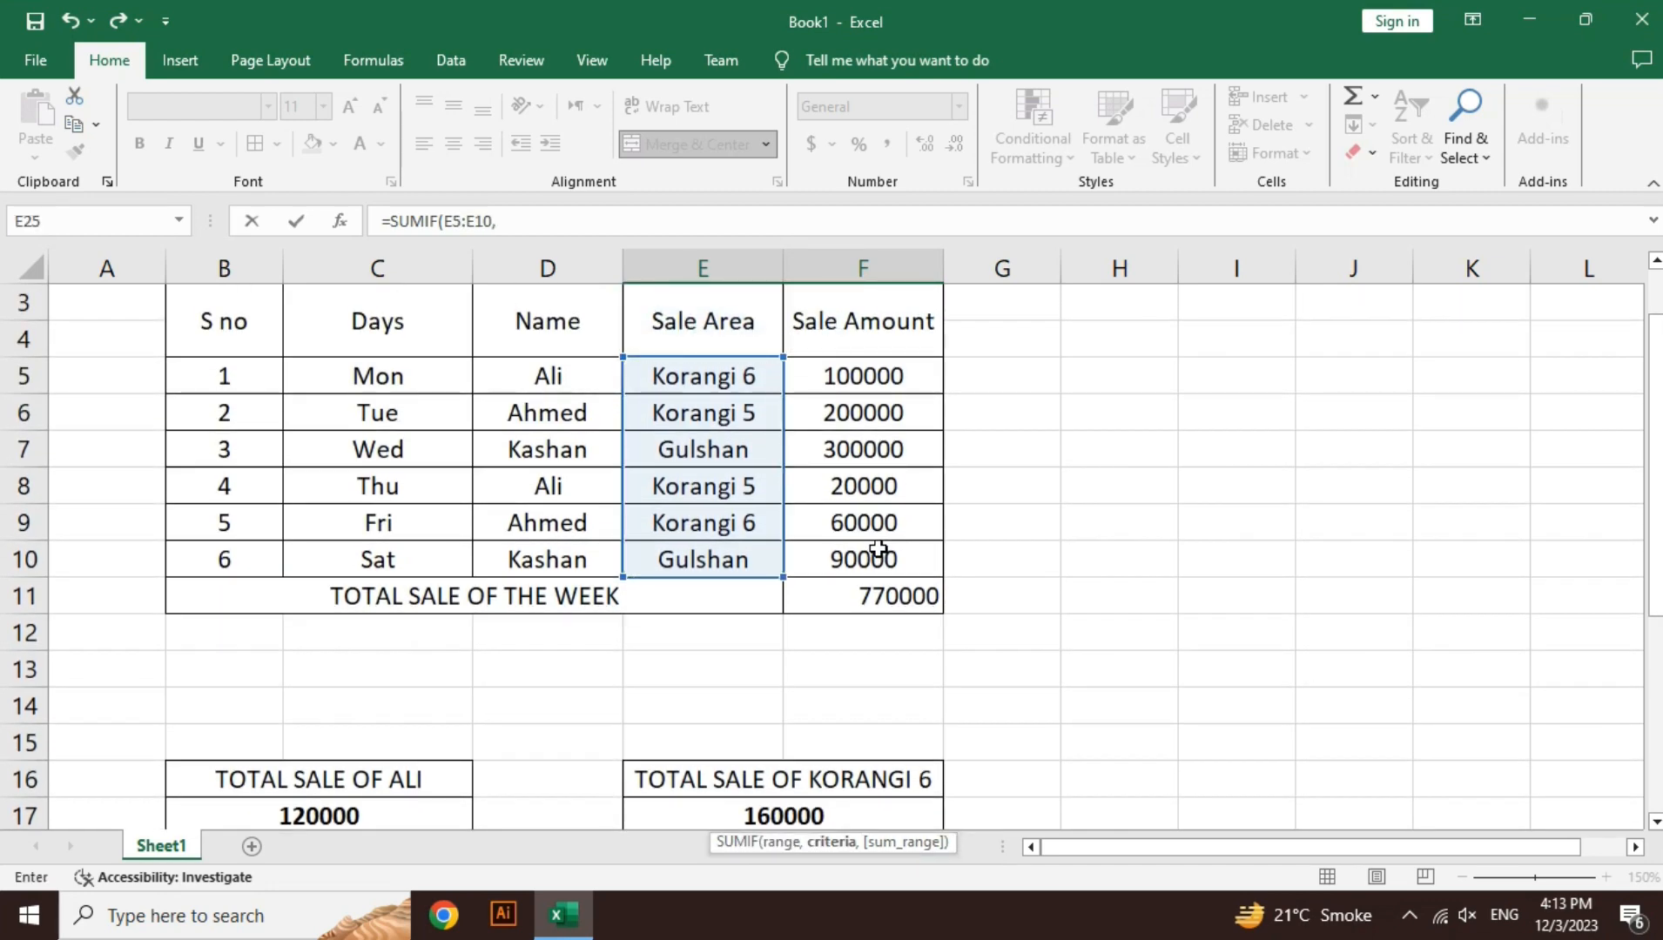
- Enter "korangi 5" in quotes as the criteria of E25's SUMIF formula
text(")
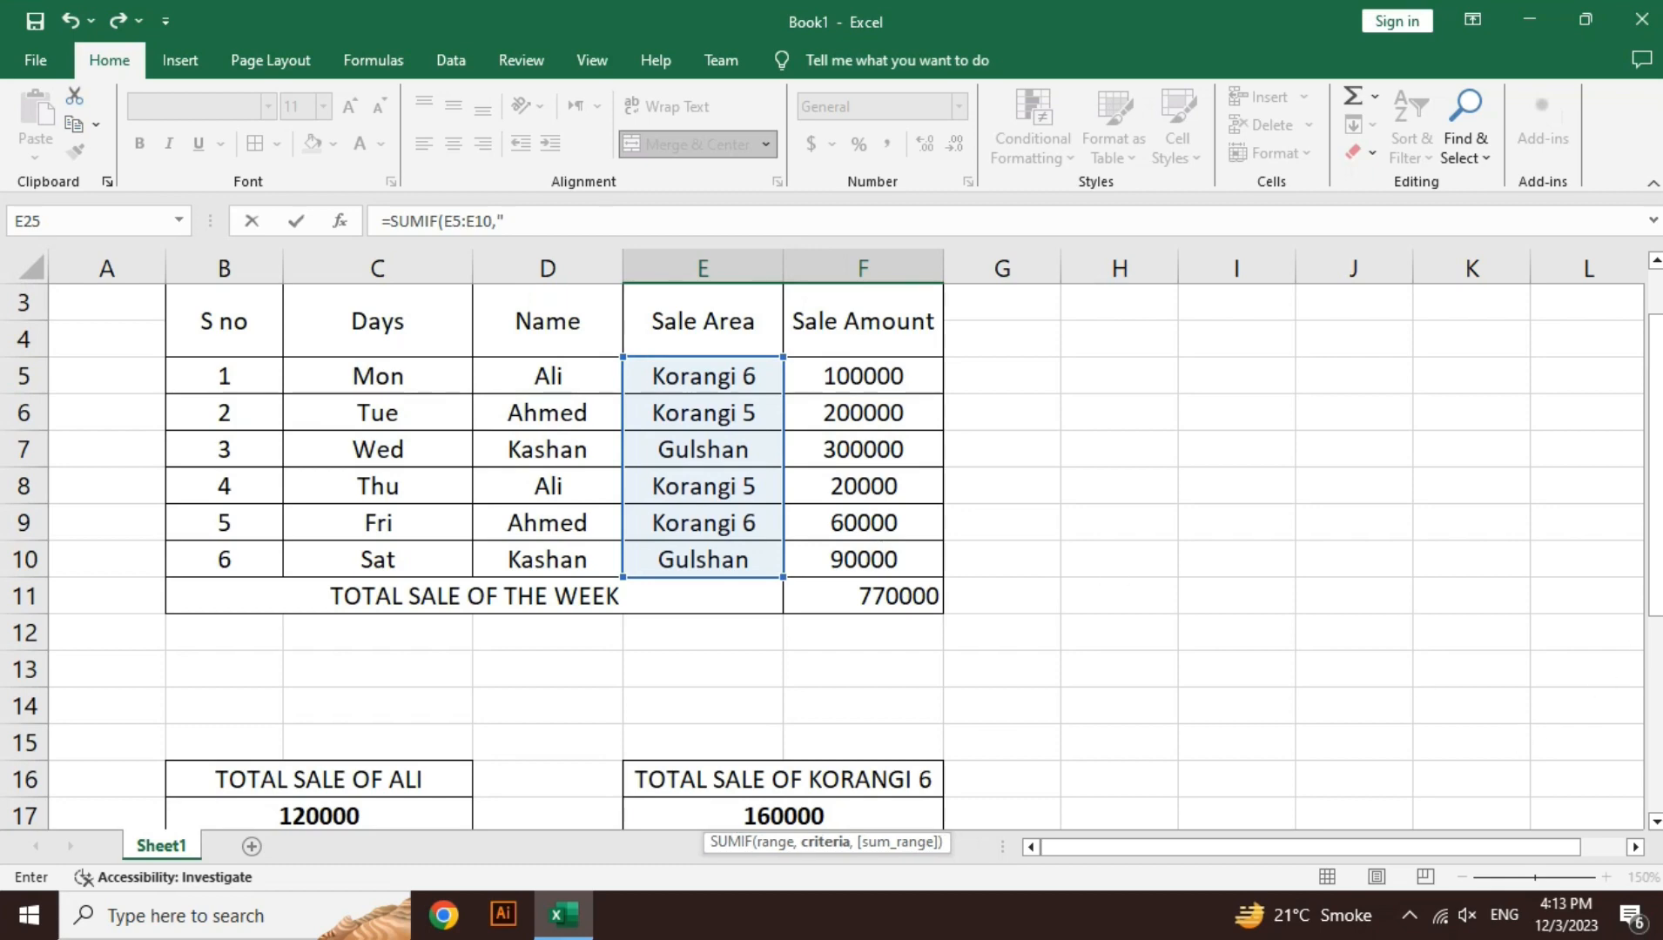
drag(1657, 518, 1659, 714)
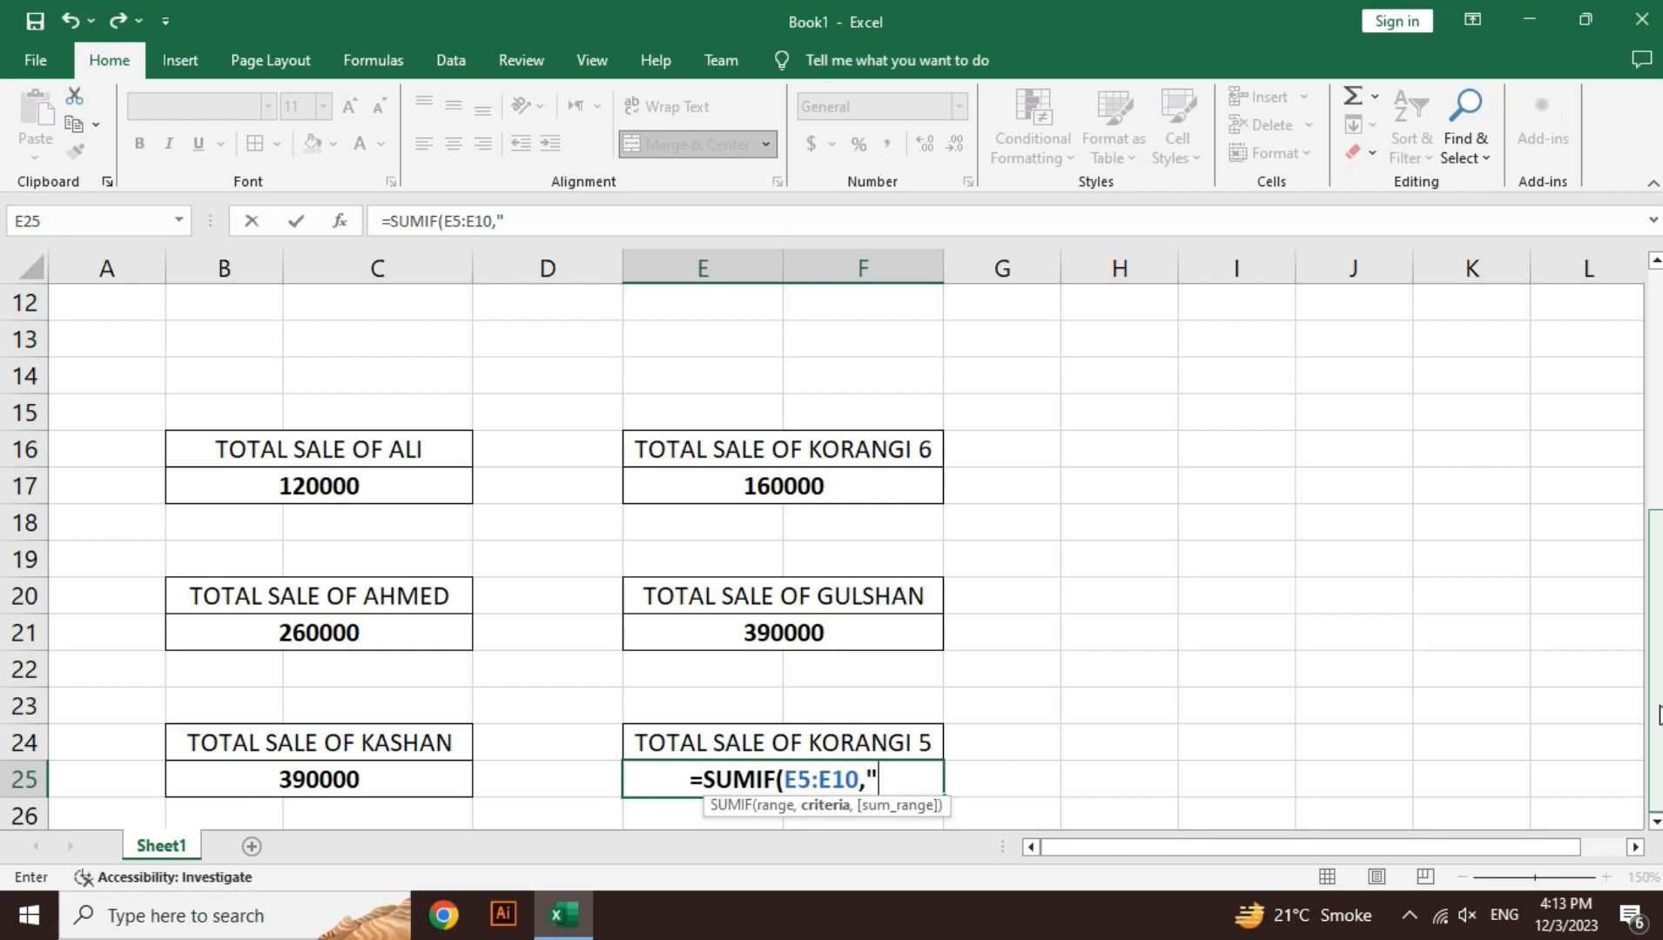
text(kor)
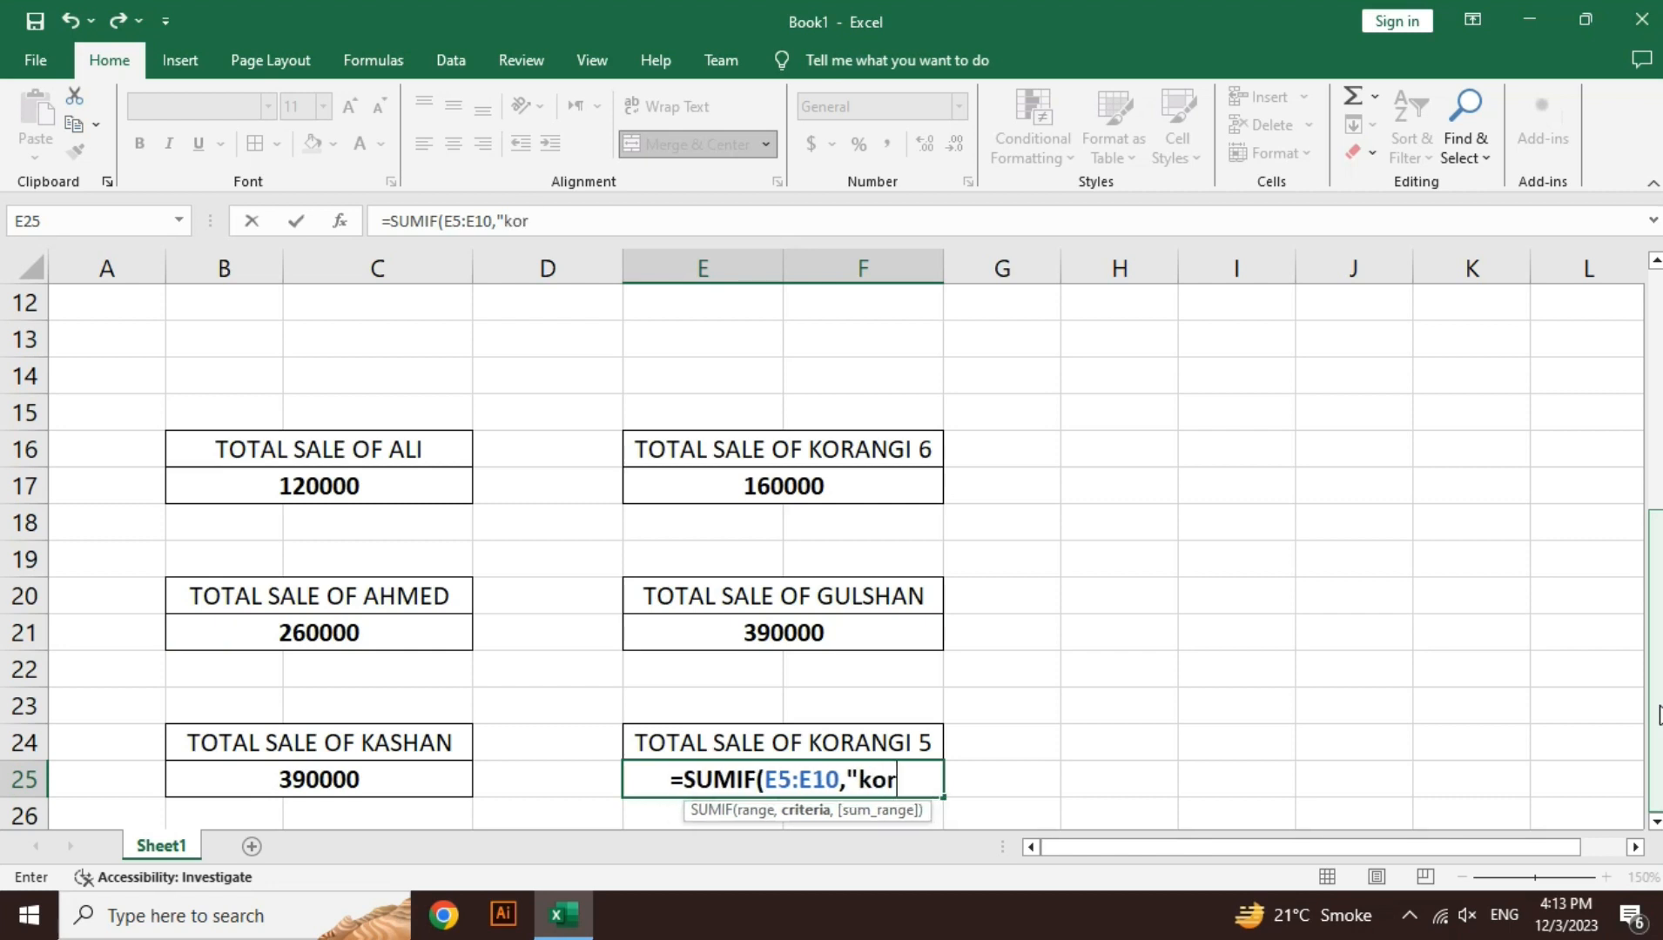
text(angi )
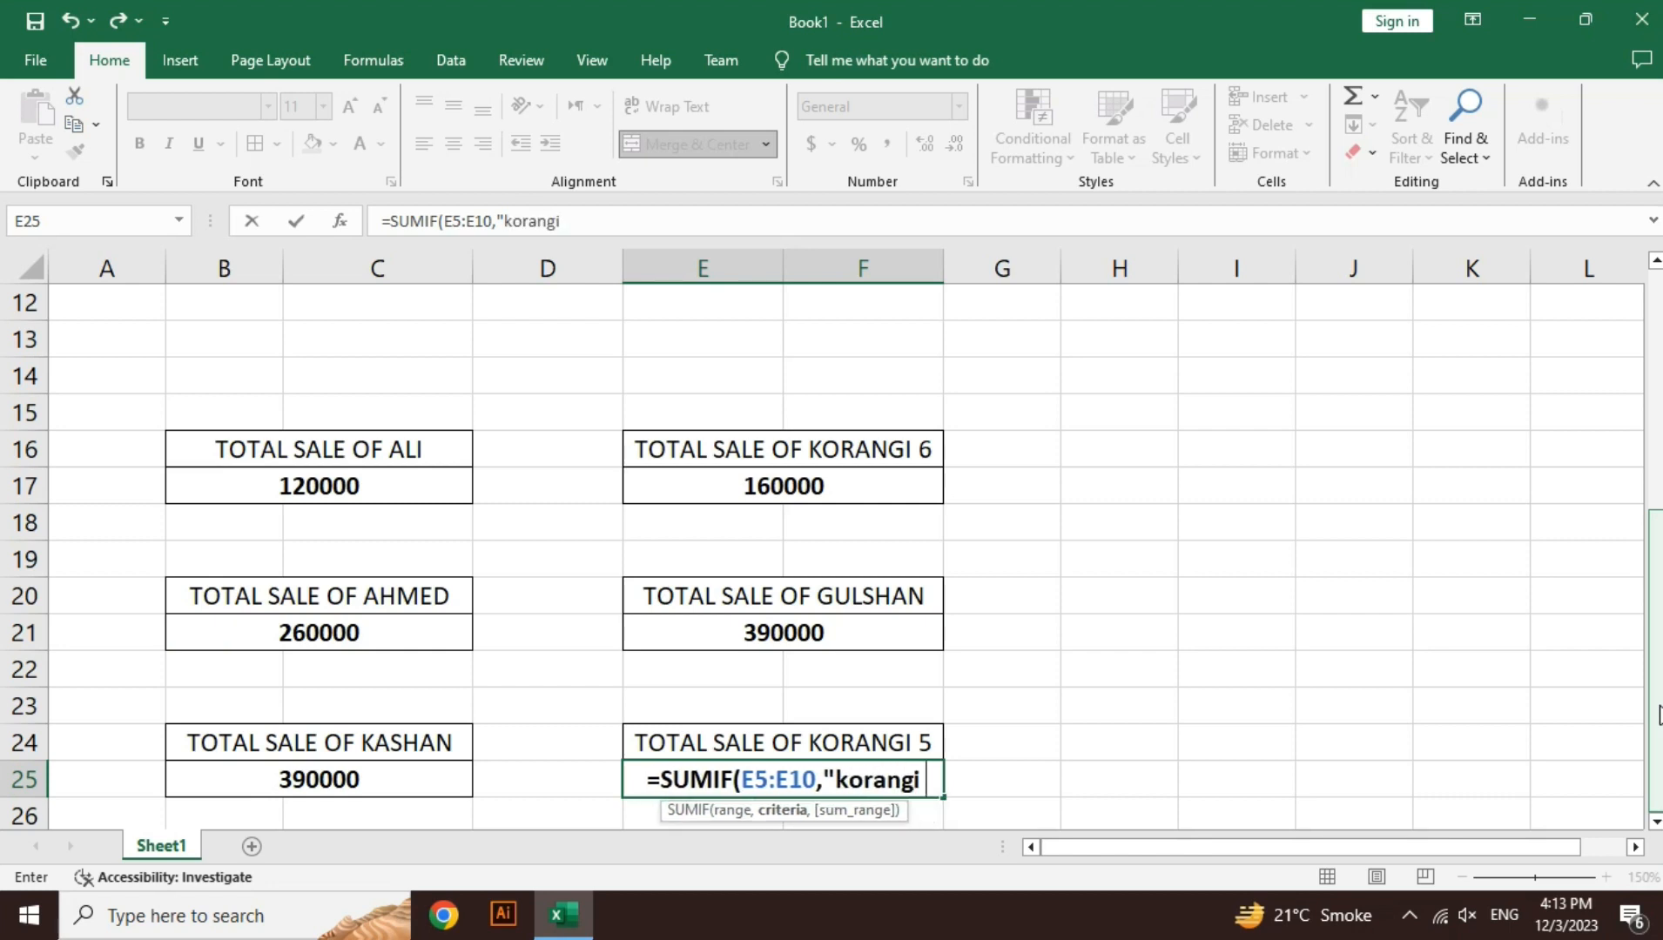
text(5")
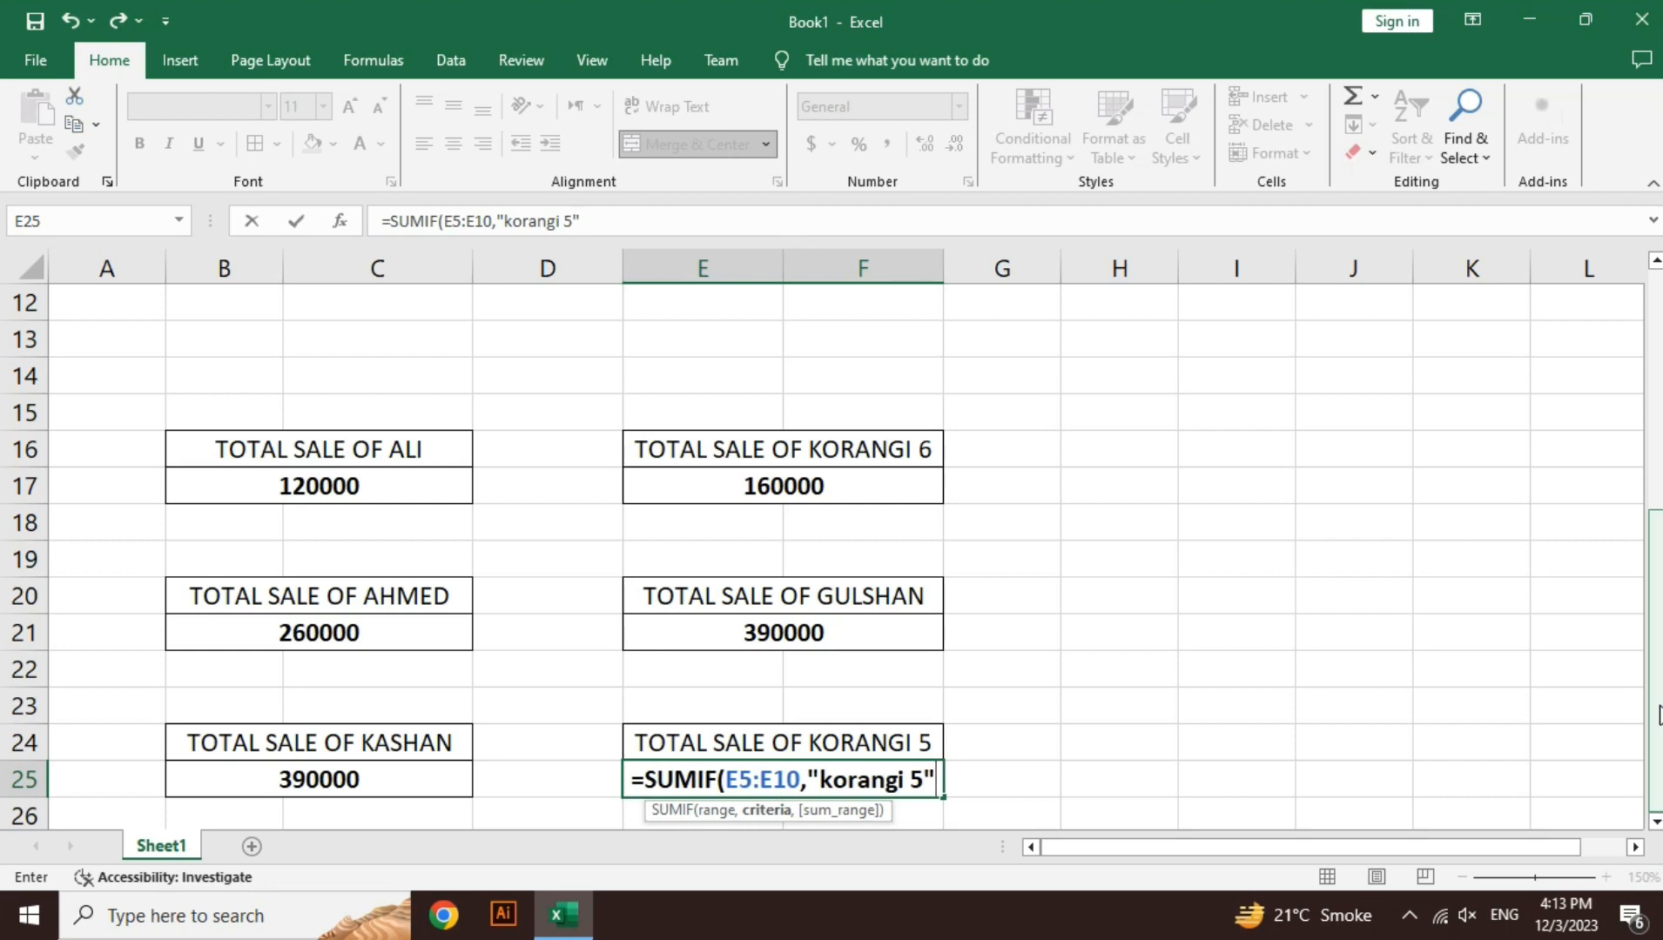
text(,)
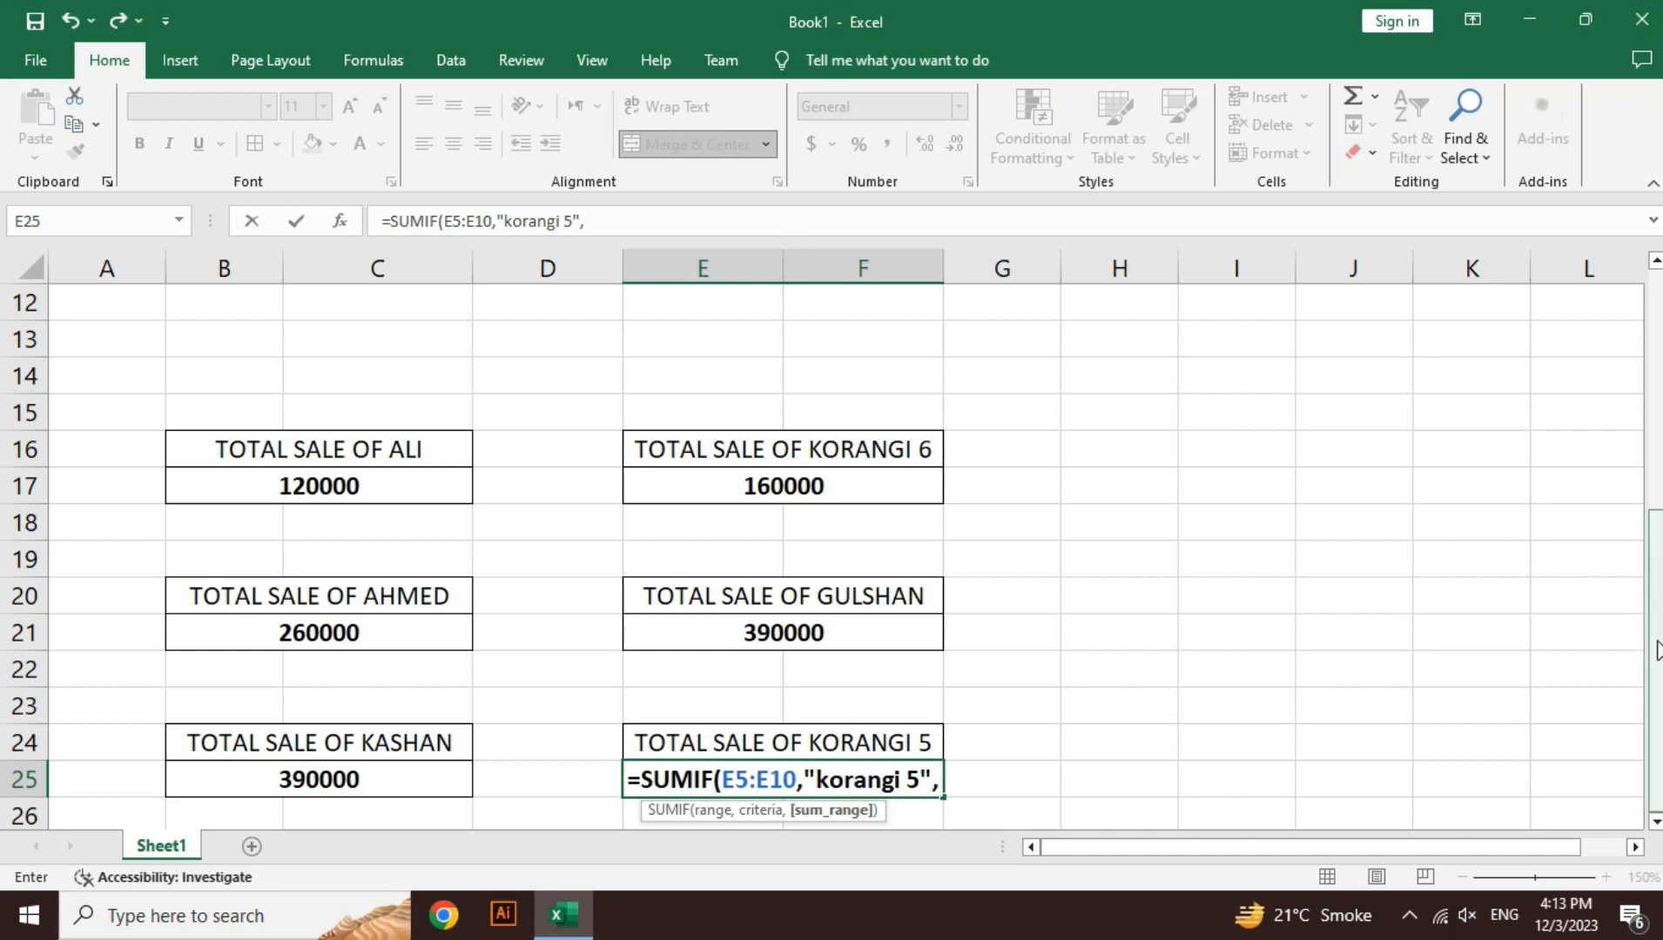
- Use the Sale Amount cells F5:F10 as the sum range and complete the Korangi 5 formula in E25
drag(1657, 648, 1657, 406)
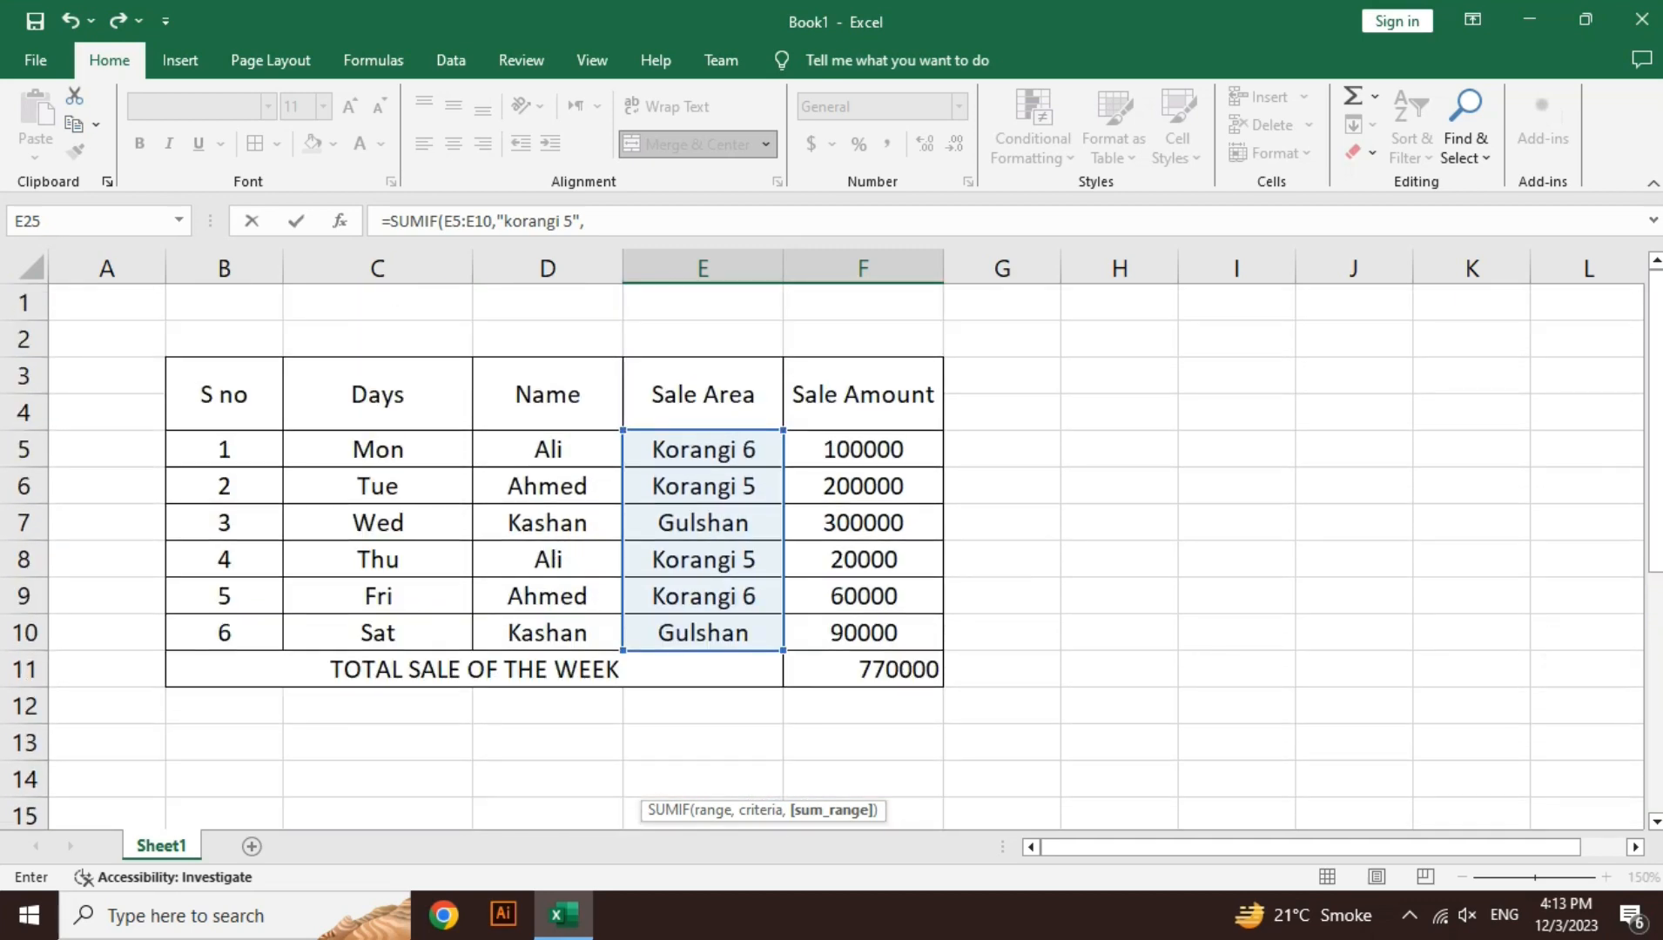
drag(927, 450, 914, 620)
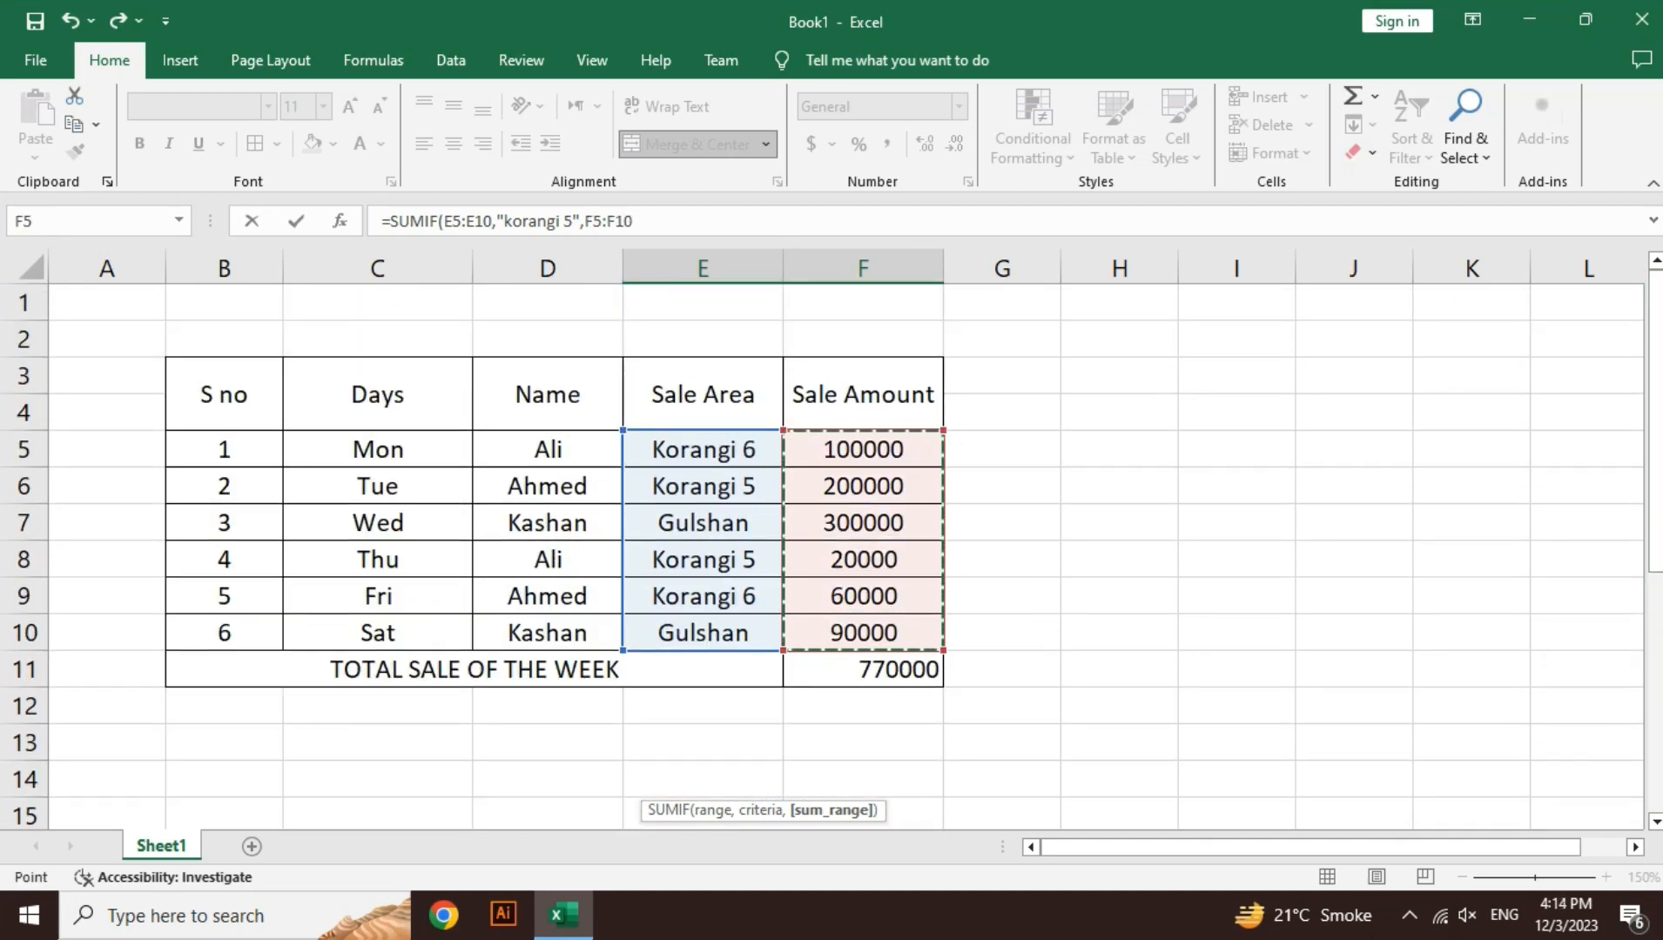
drag(1657, 592, 1656, 825)
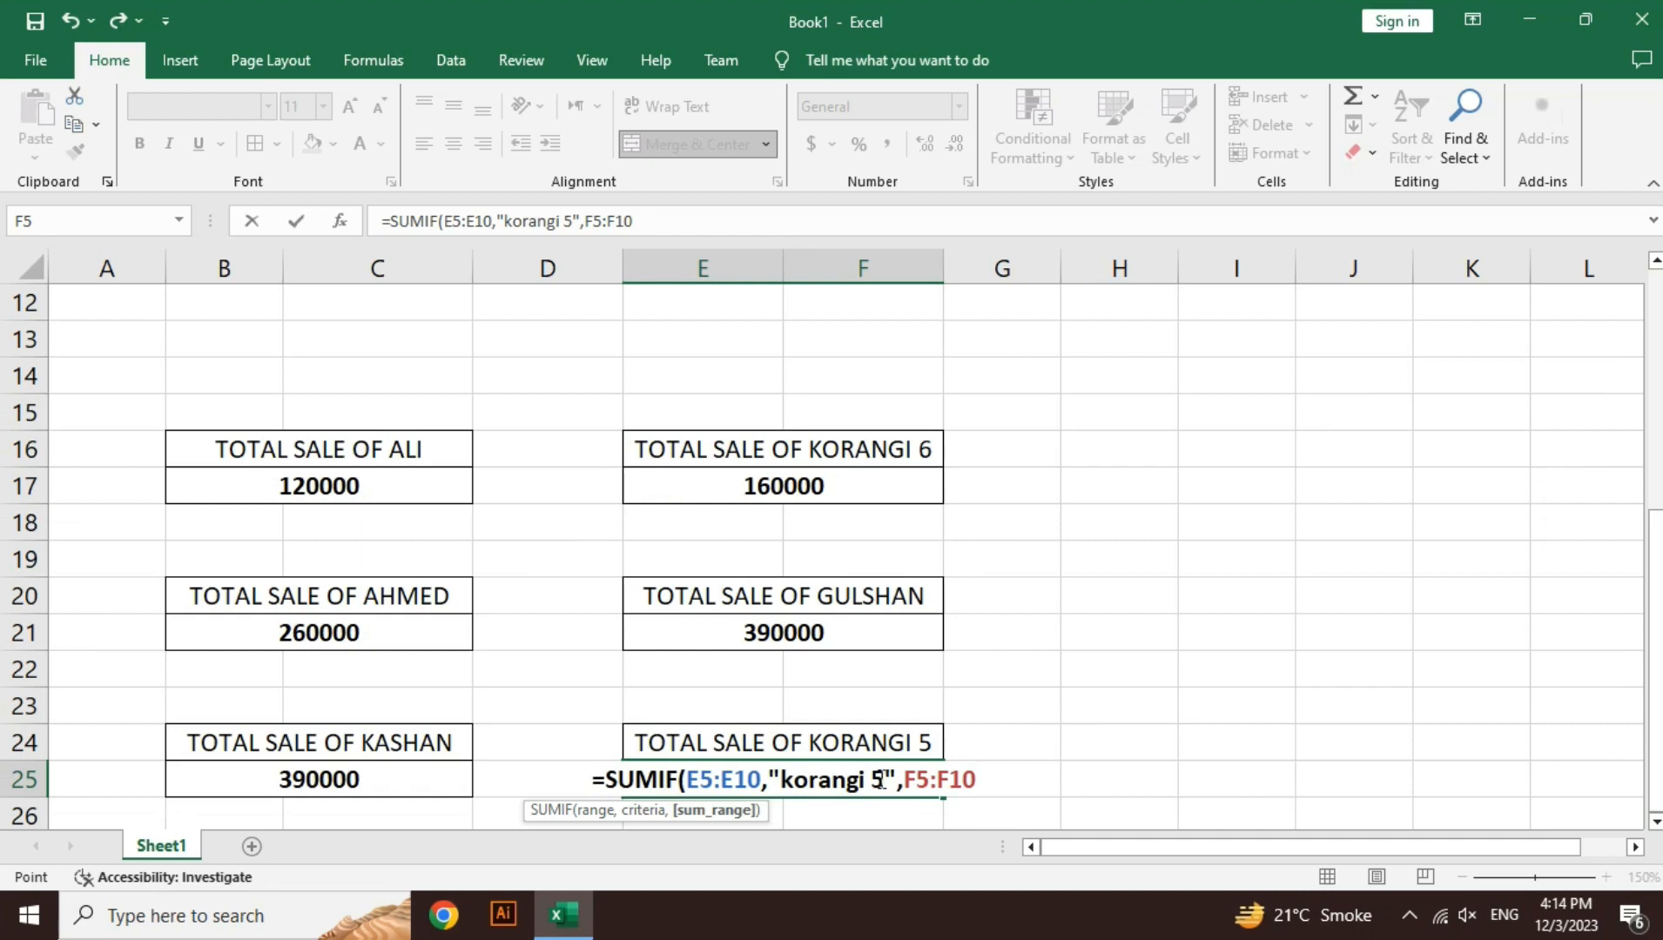
drag(882, 780, 785, 782)
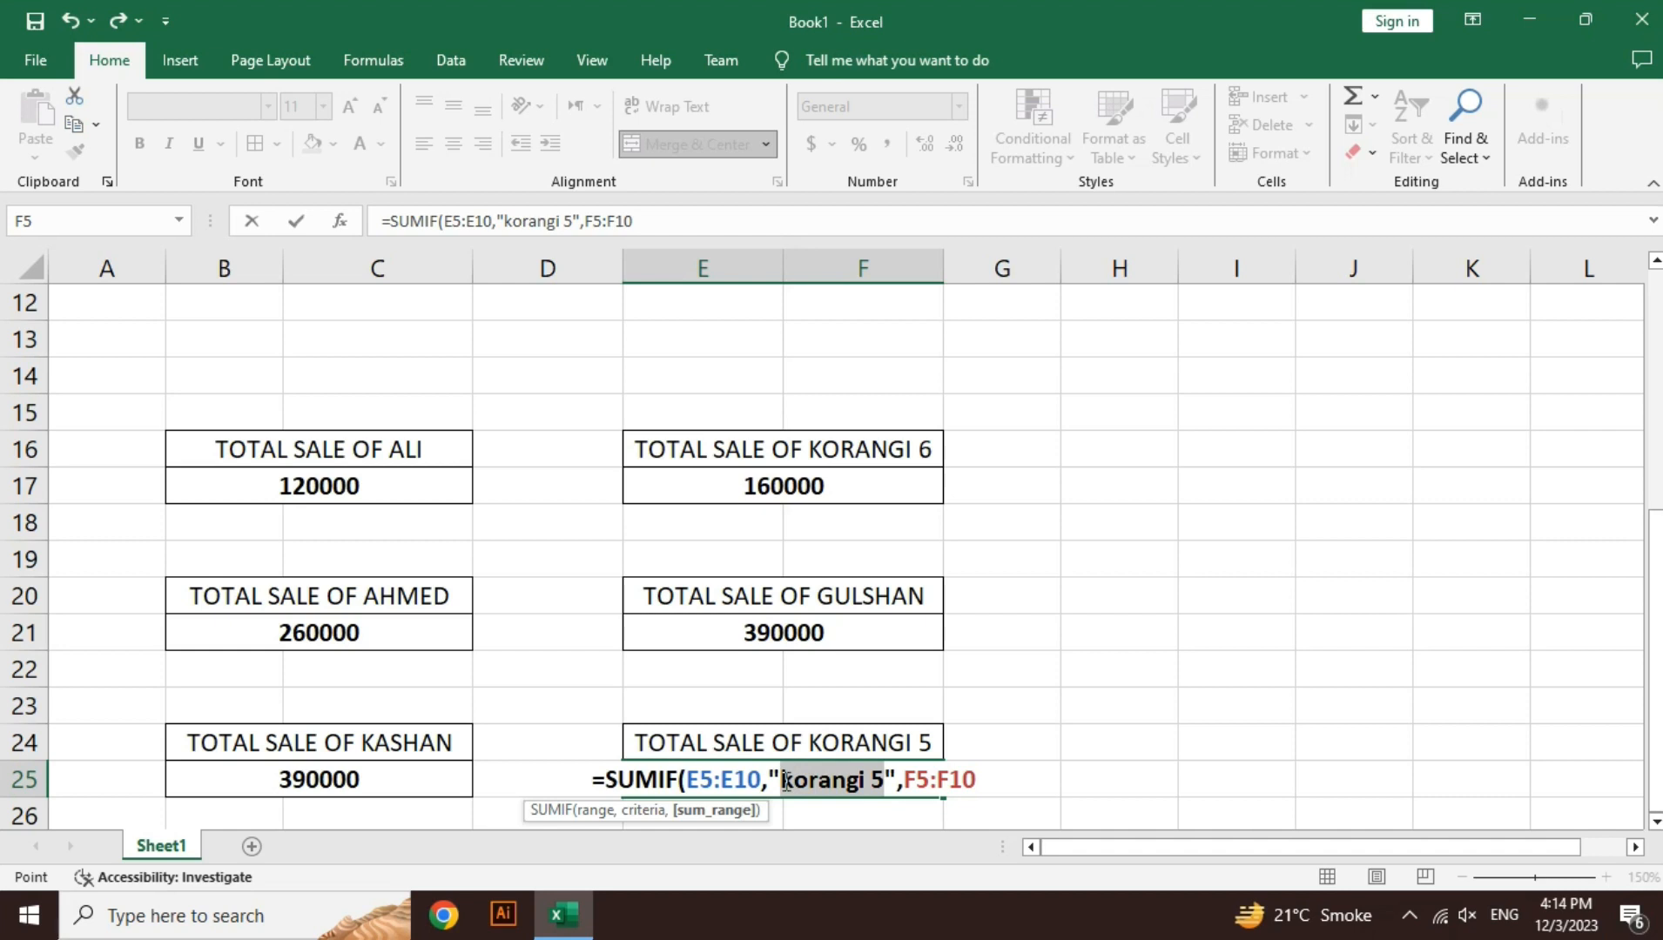
click(986, 774)
text())
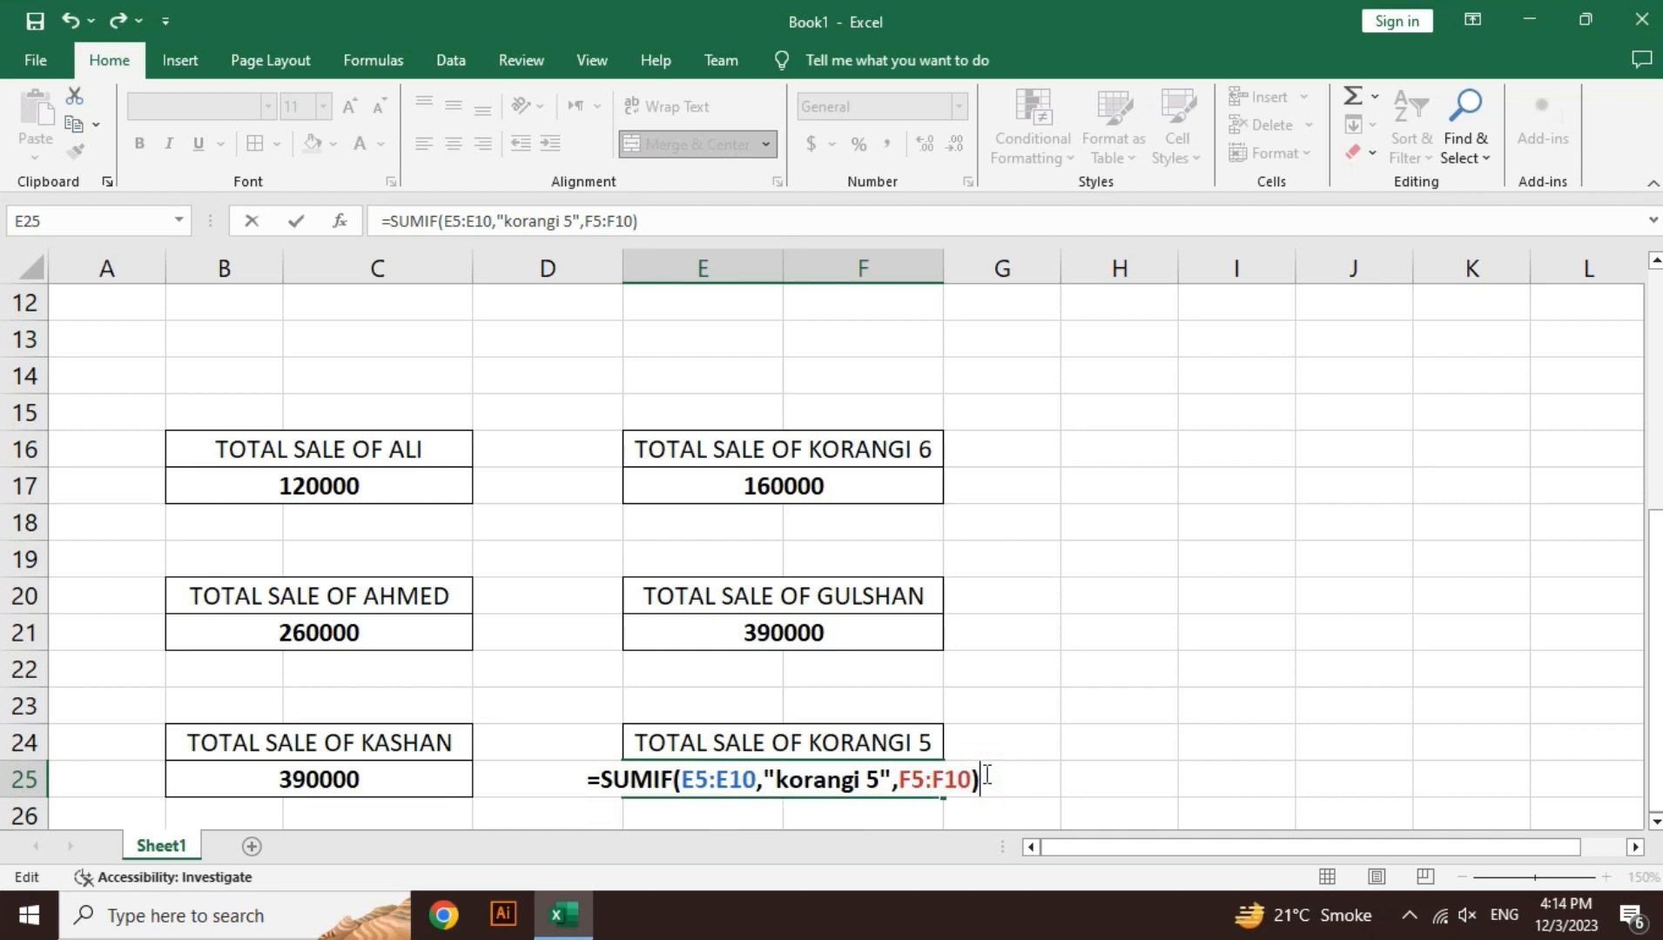
drag(1655, 662, 1655, 422)
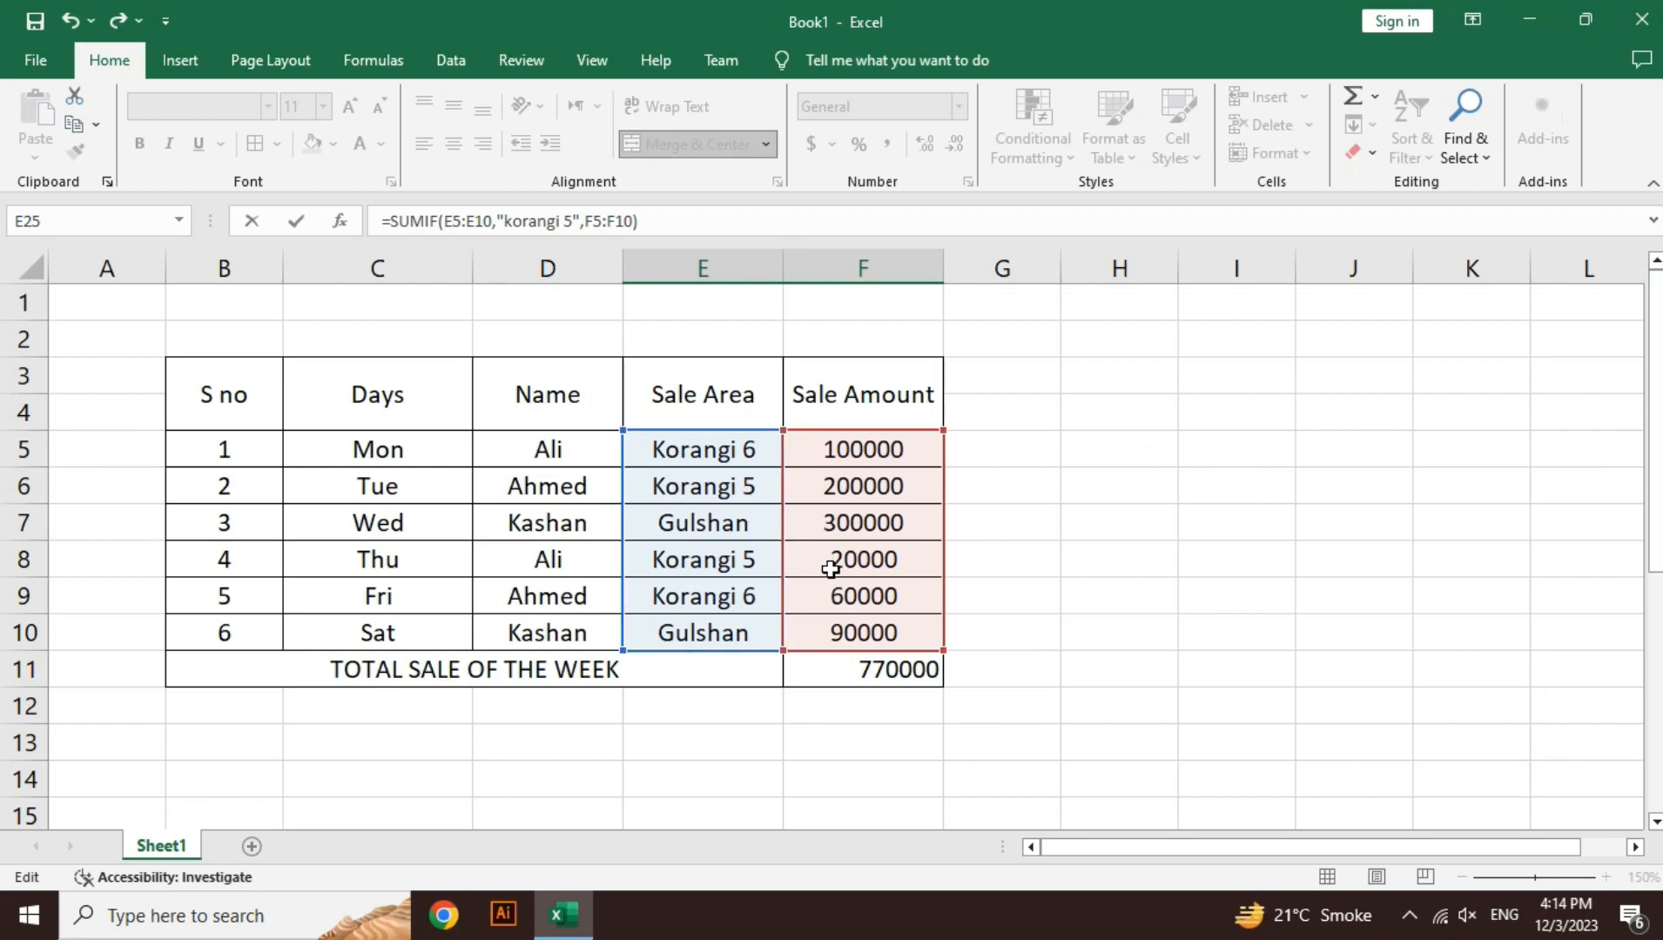
key(Return)
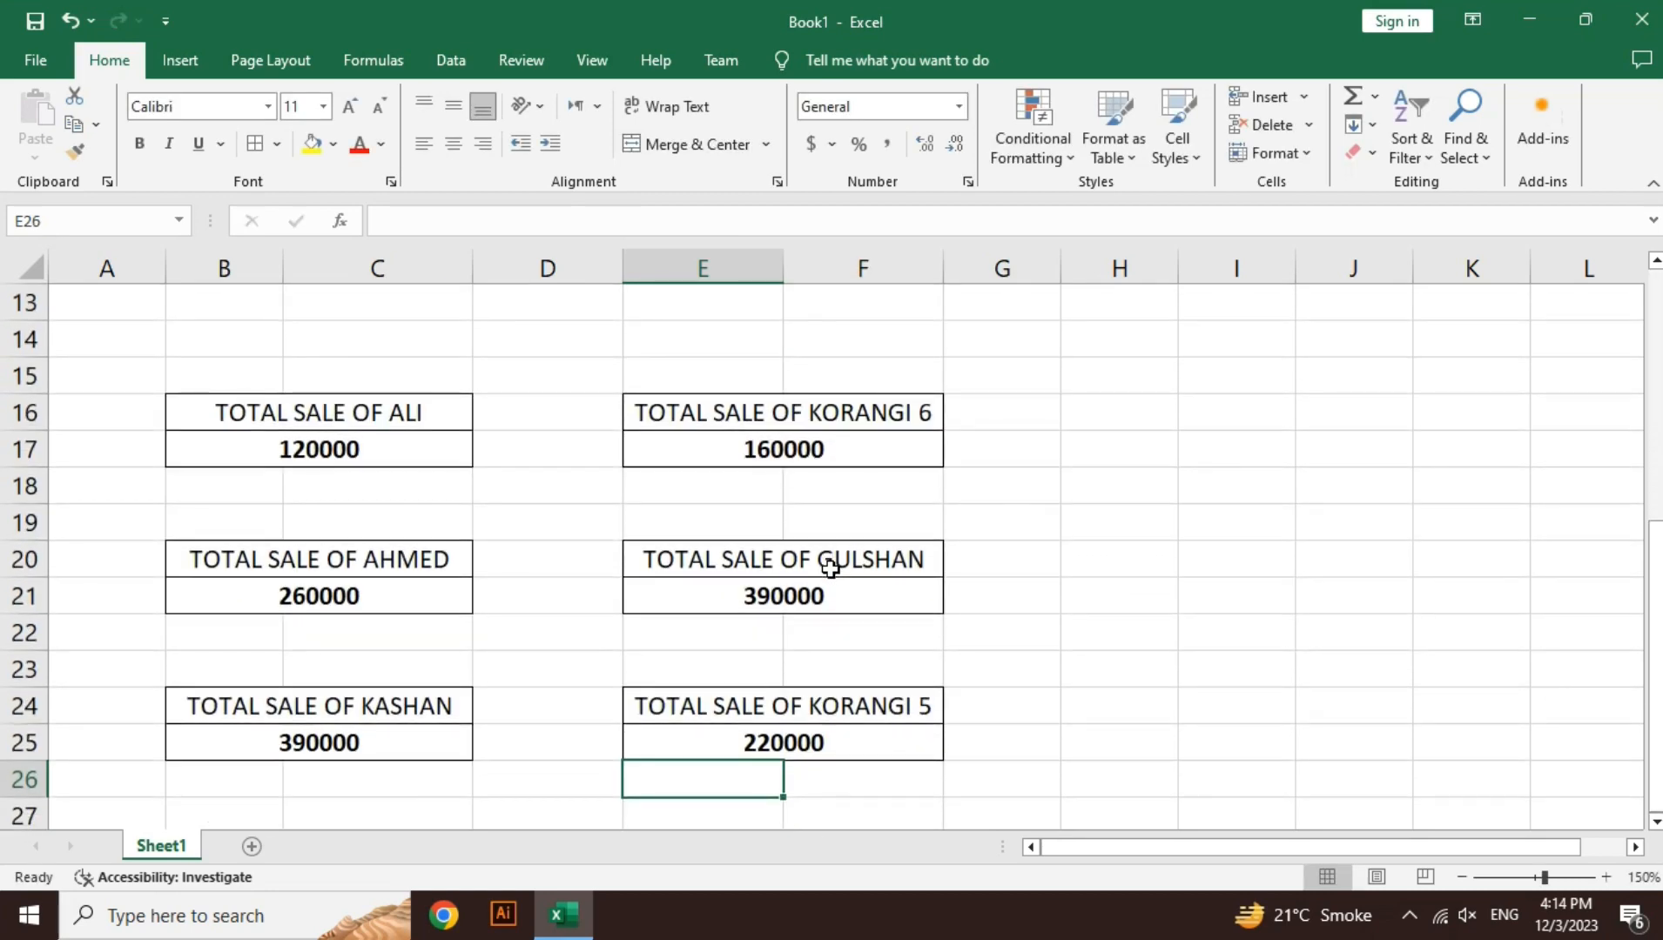
key(Up)
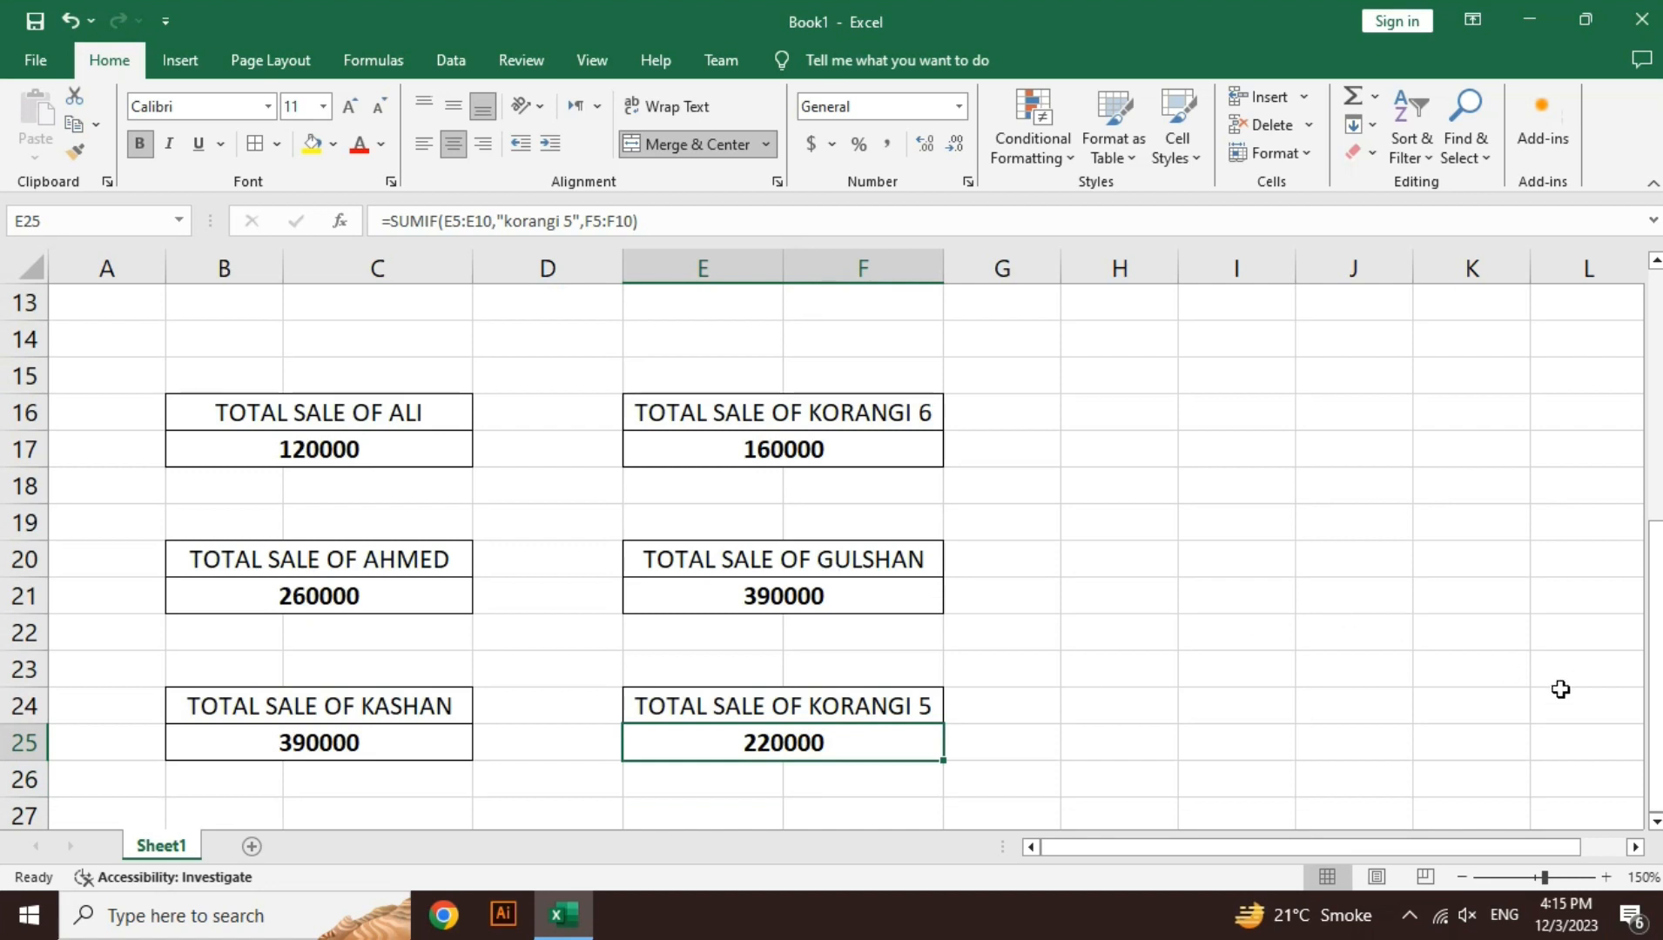
- Zoom the sheet out to 90% to review the sales table together with all the salesperson and area totals
click(1462, 877)
click(1463, 877)
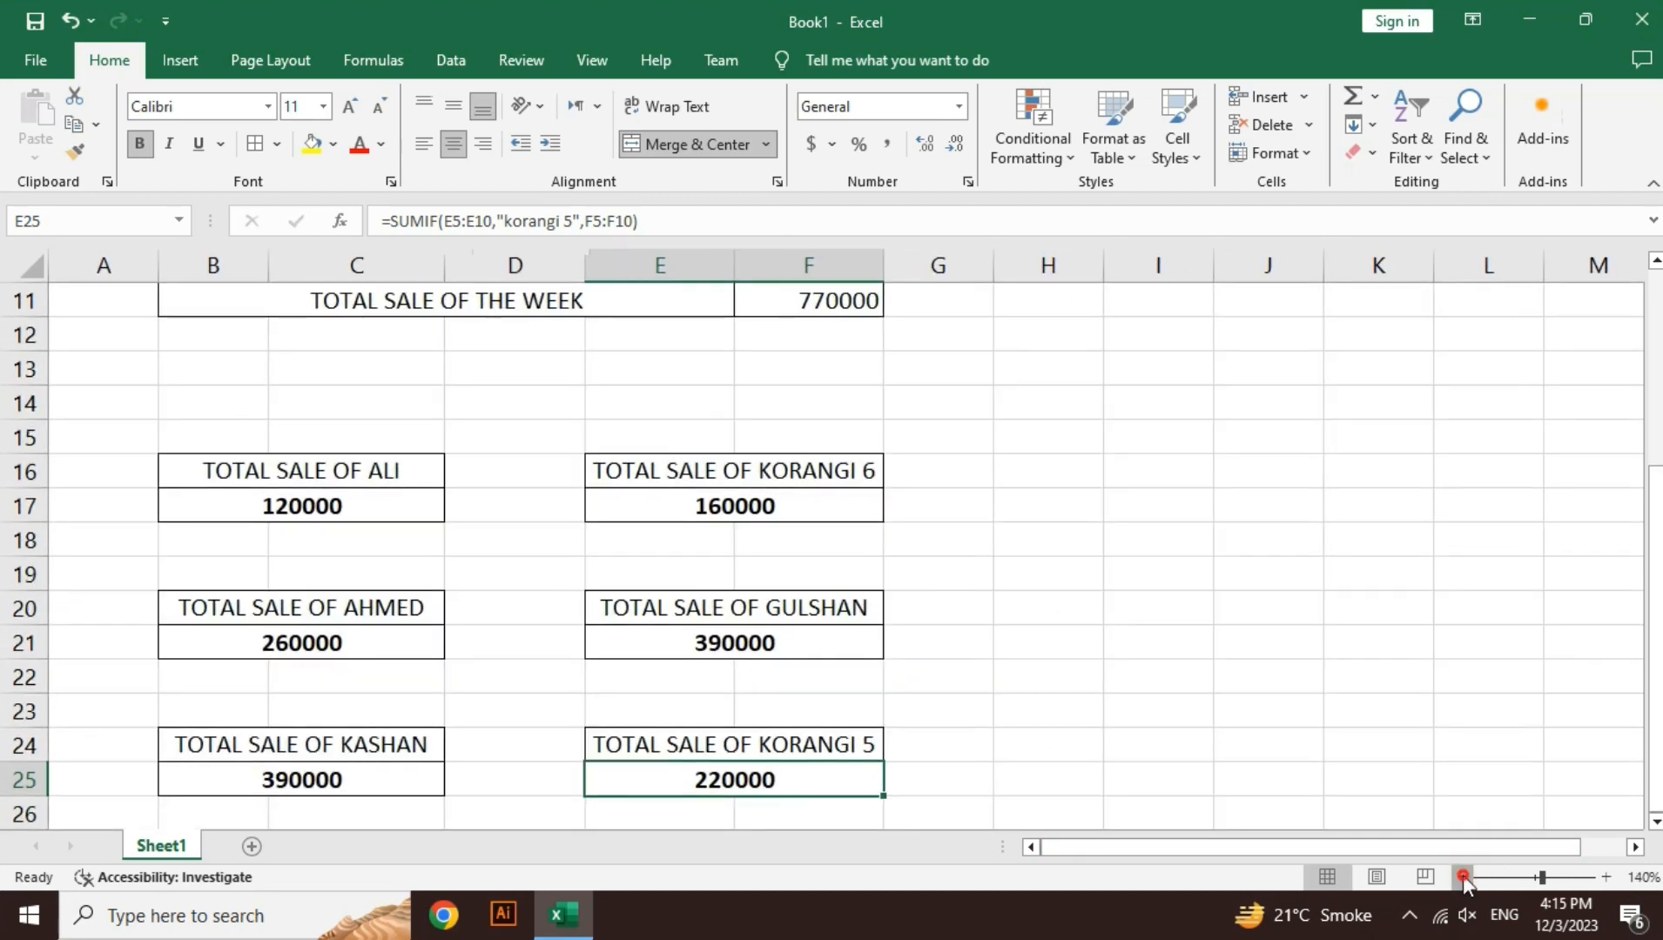
click(1462, 876)
click(1462, 877)
click(1462, 877)
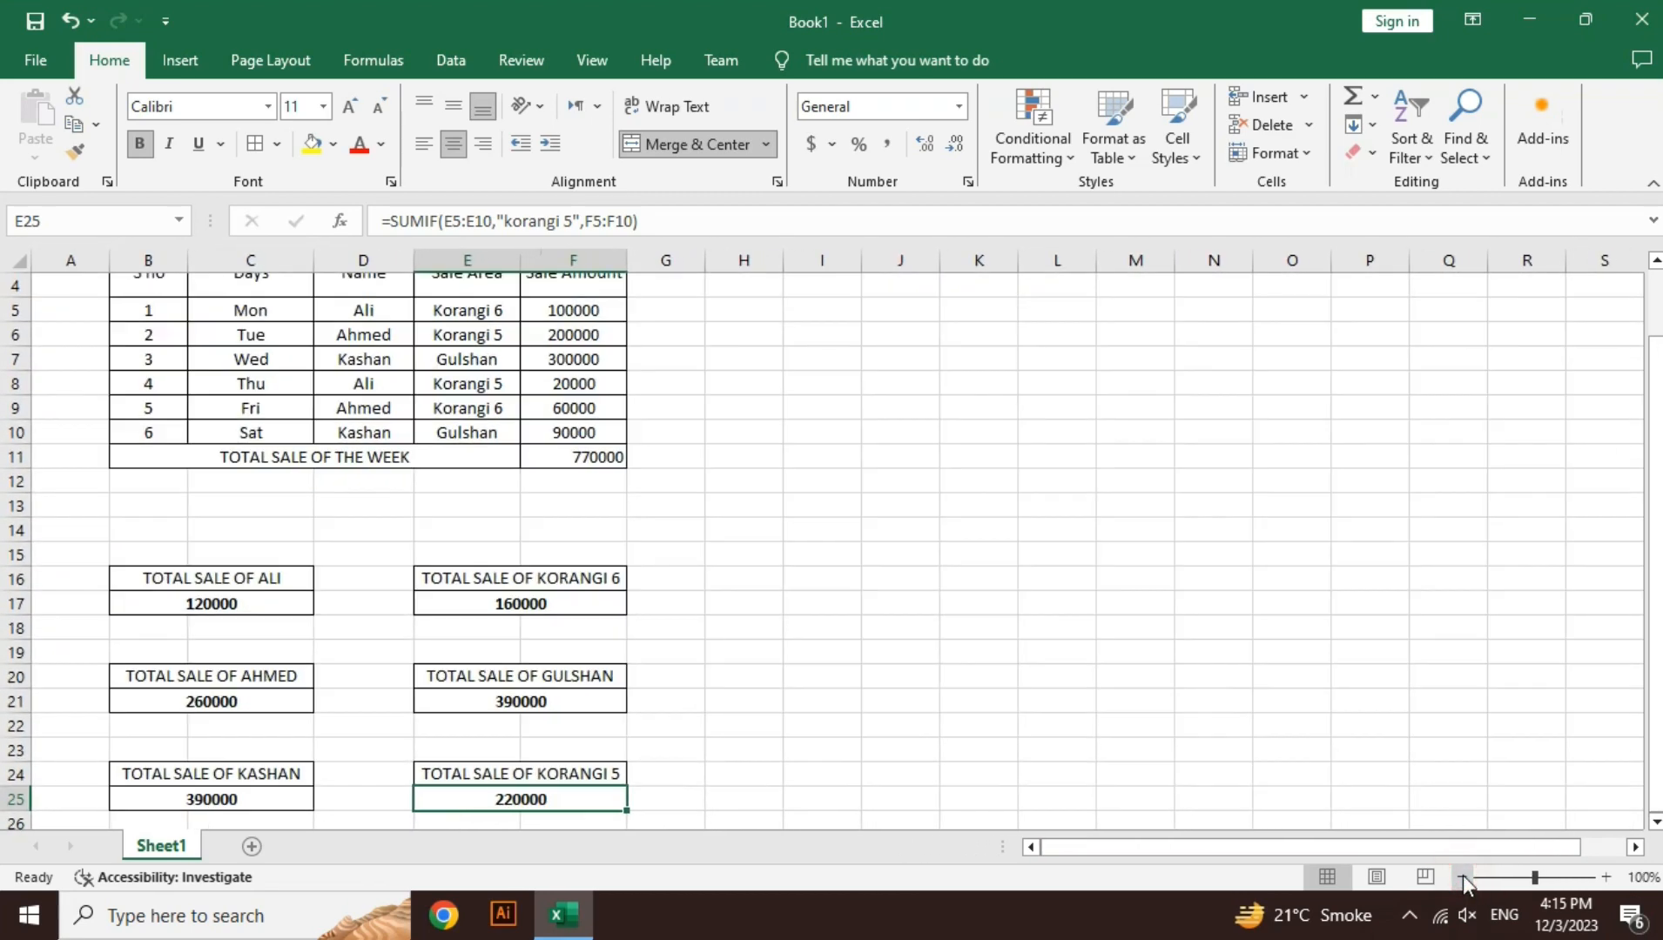
click(1463, 877)
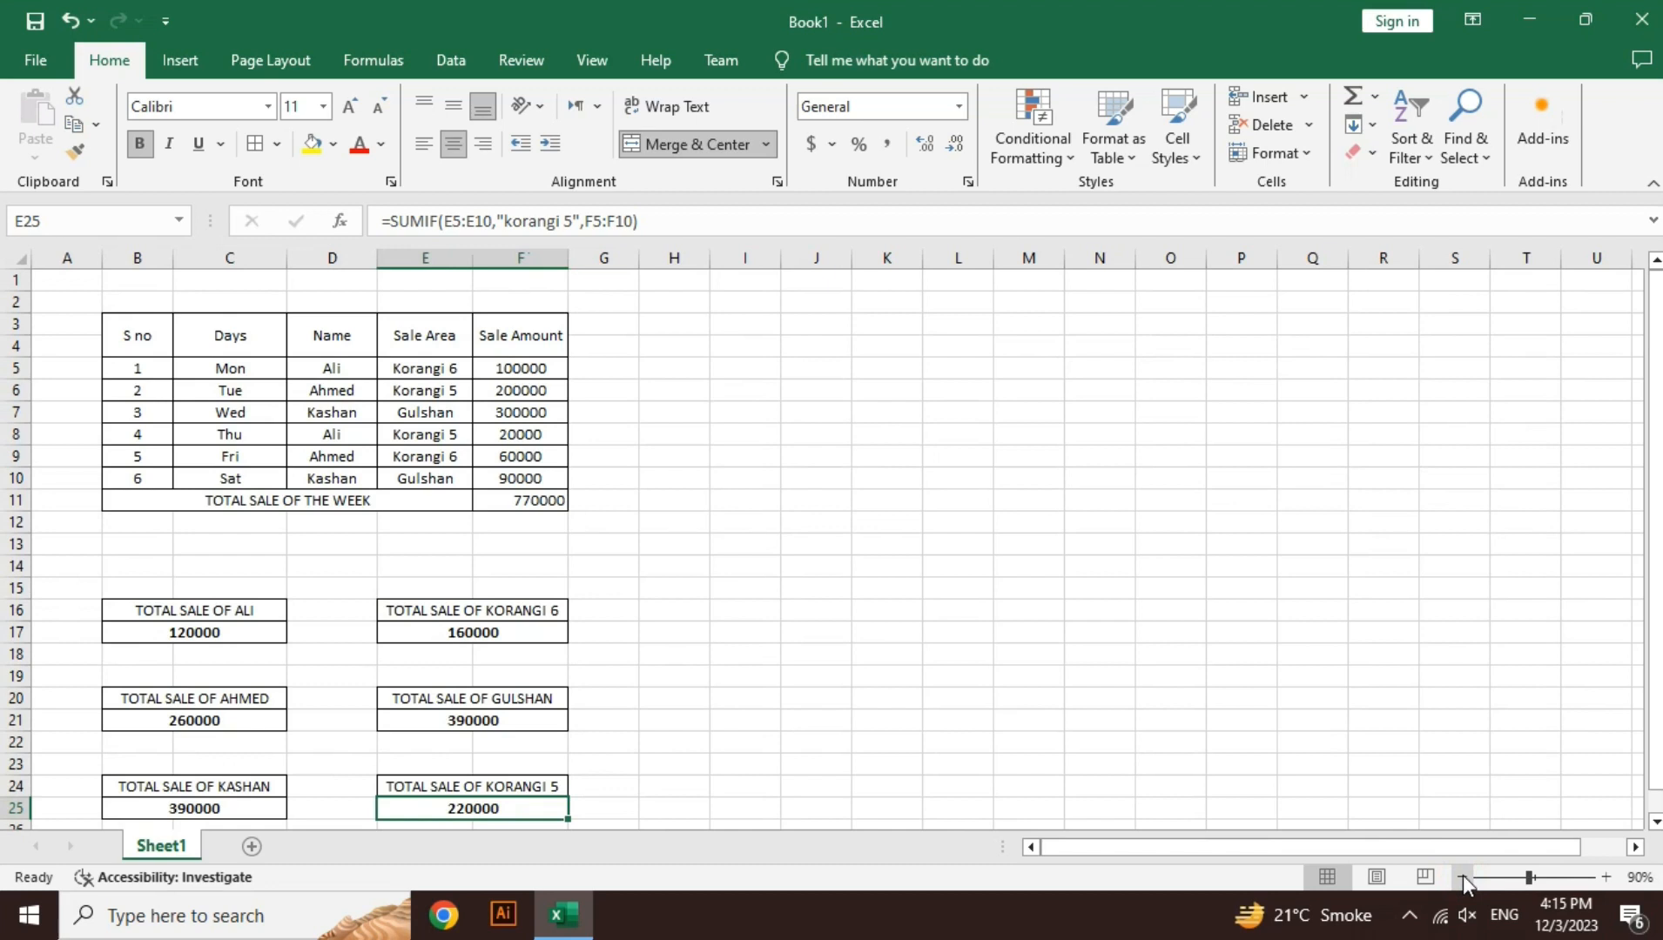